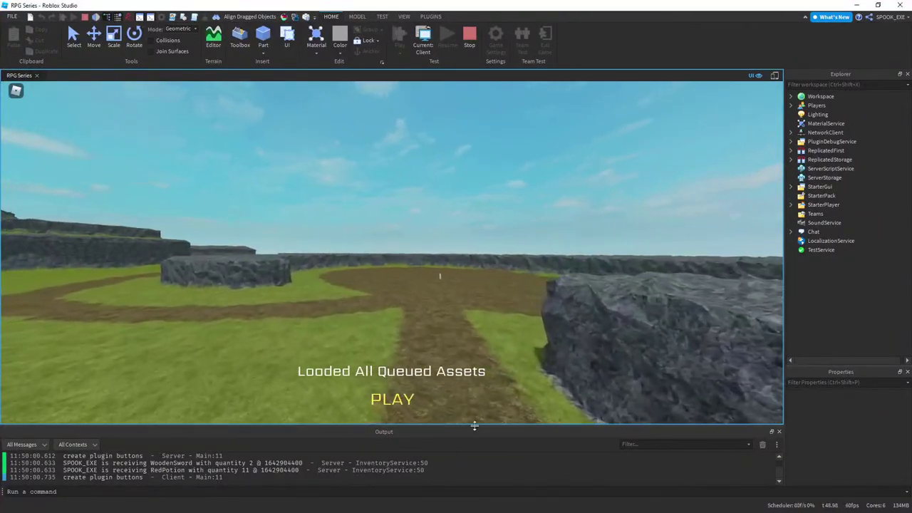
- Enlarge the output area, clear its log and enter the game from the intro cutscene
drag(475, 426, 489, 393)
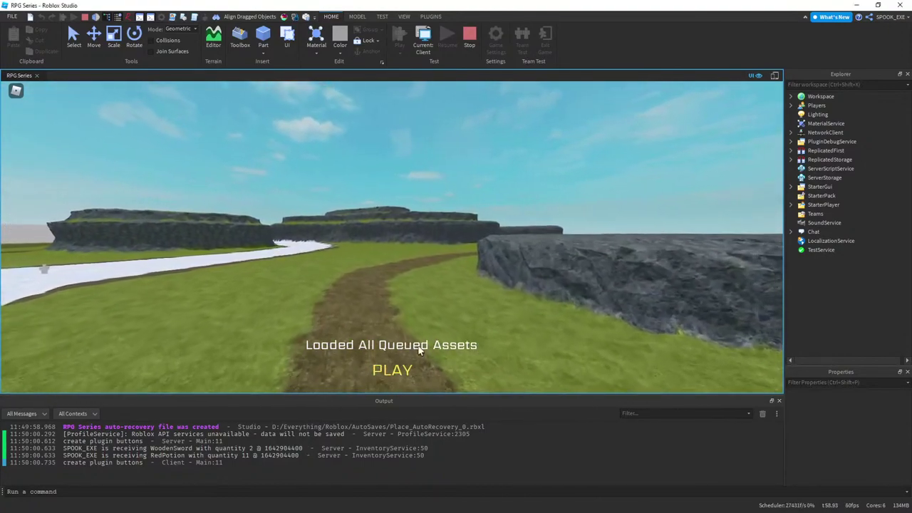
click(763, 414)
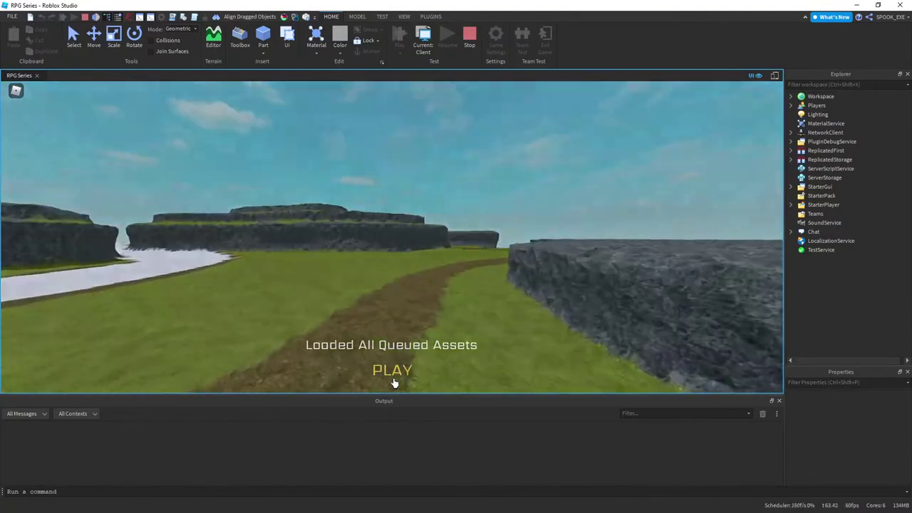
click(393, 370)
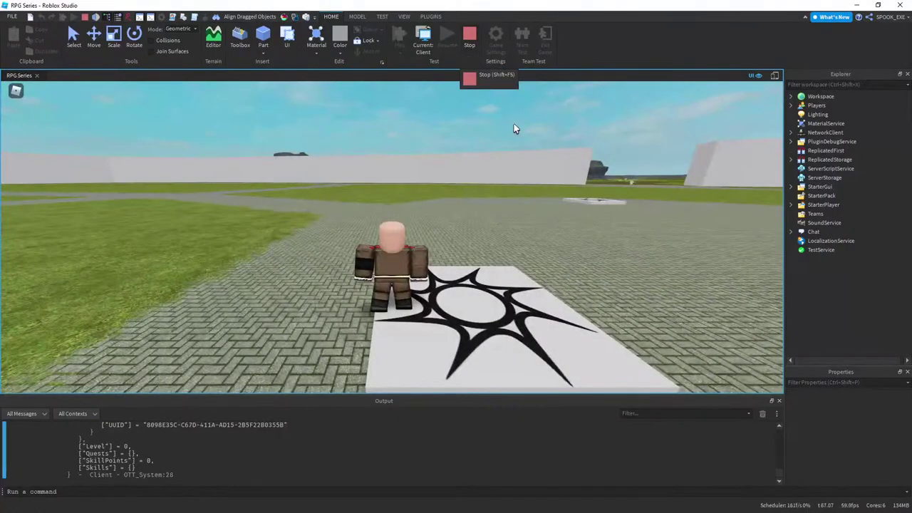
- Walk the character around the spawn area, then end the playtest and dismiss the game settings
right_drag(508, 118, 505, 149)
key(s)
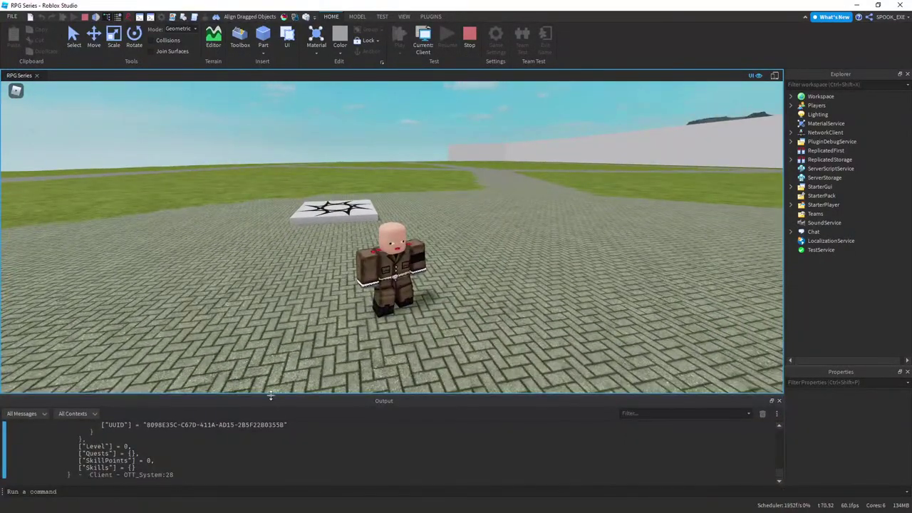
drag(271, 395, 349, 427)
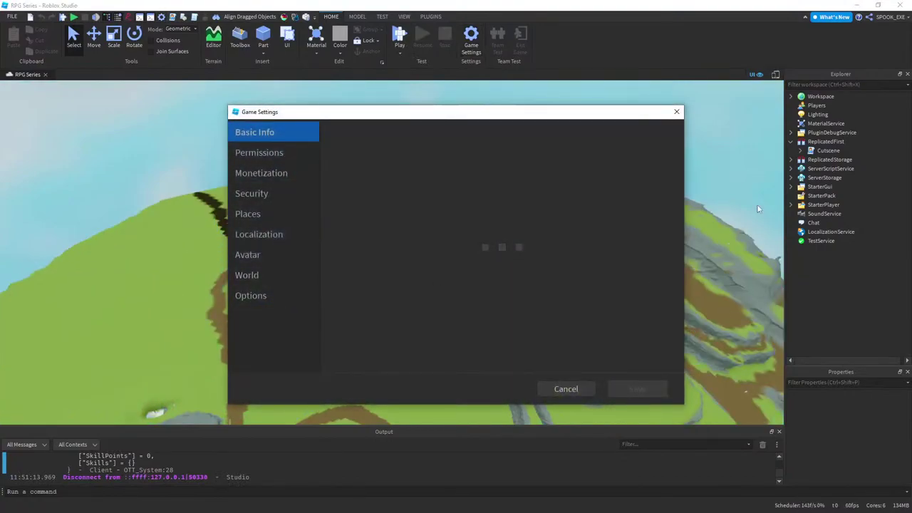
click(677, 113)
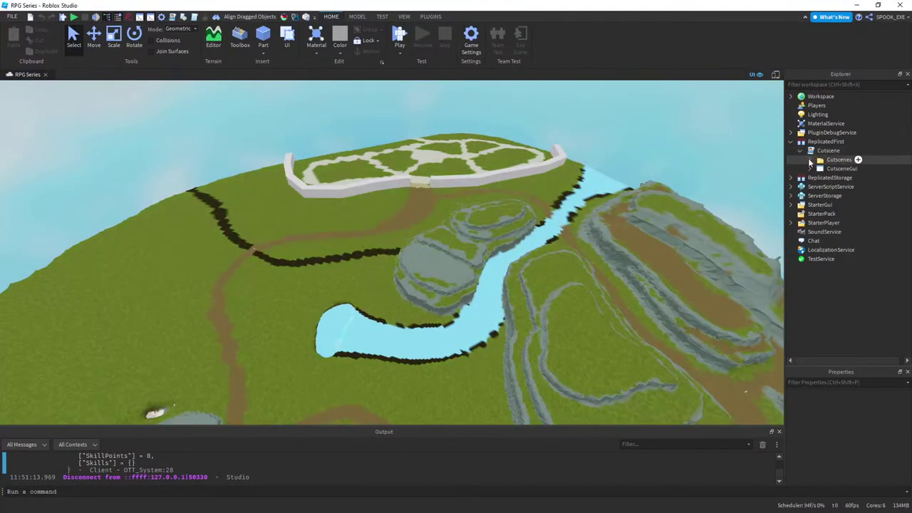
- Set the linearTweenInfo duration of the camera tween in the Cutscene script to 7 and close the script
double_click(827, 151)
scroll(399, 249, down, 9)
scroll(349, 224, down, 15)
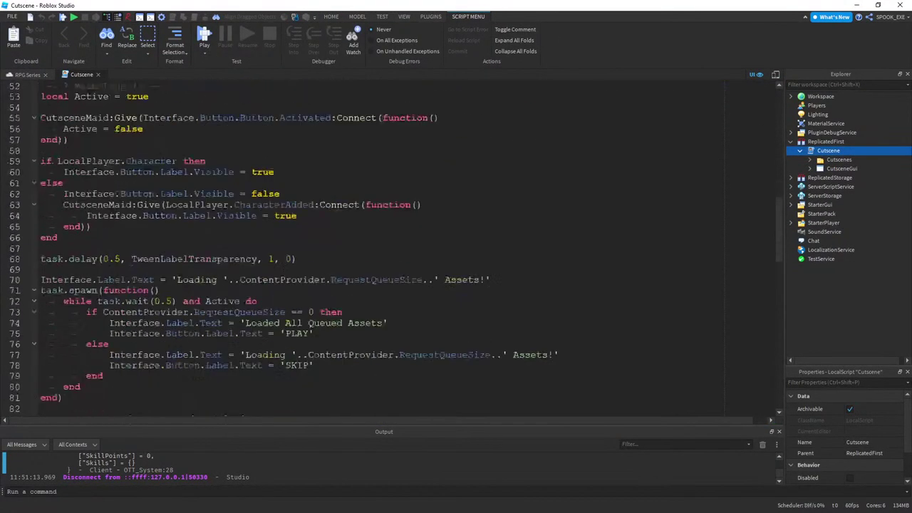
scroll(350, 225, up, 2)
scroll(349, 225, down, 6)
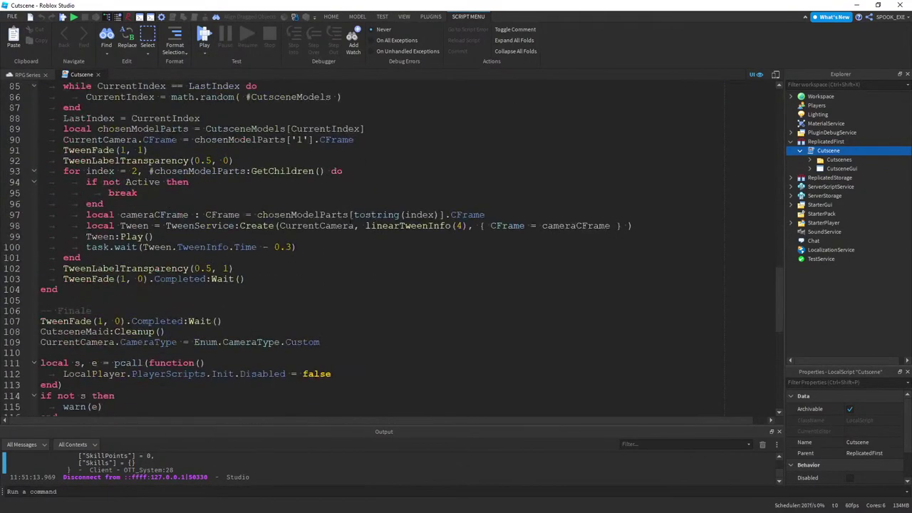
scroll(245, 229, down, 1)
click(463, 194)
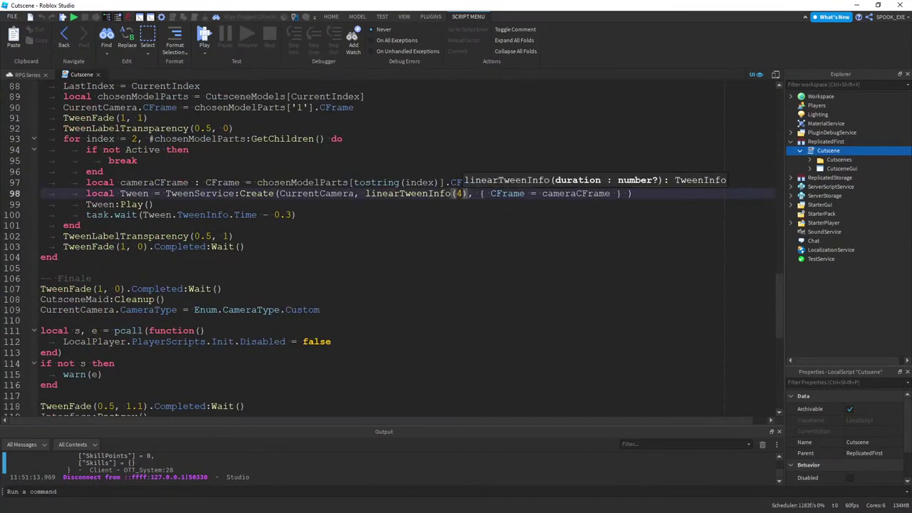
scroll(411, 220, up, 3)
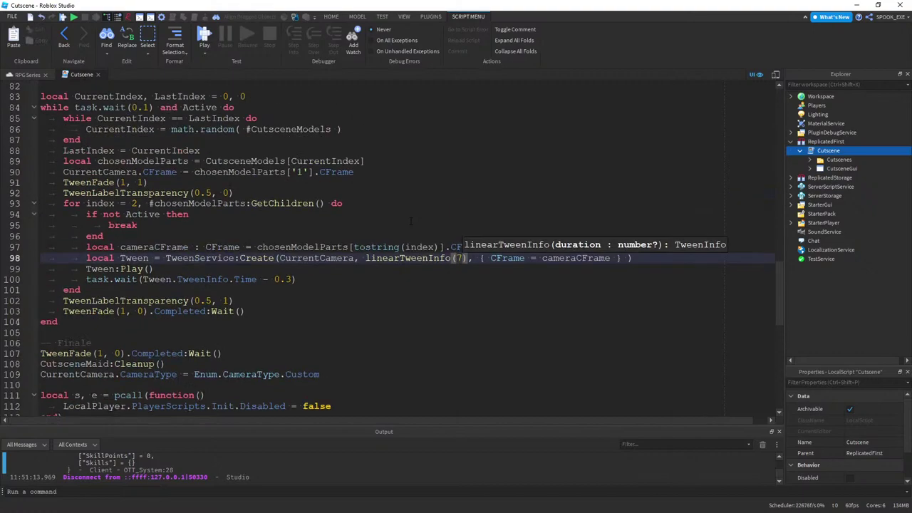
scroll(321, 216, down, 6)
scroll(223, 206, up, 1)
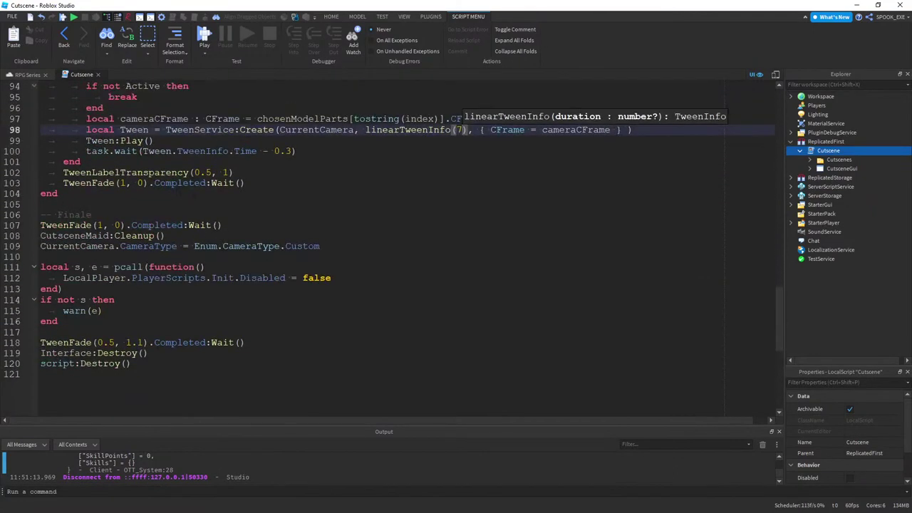
click(97, 74)
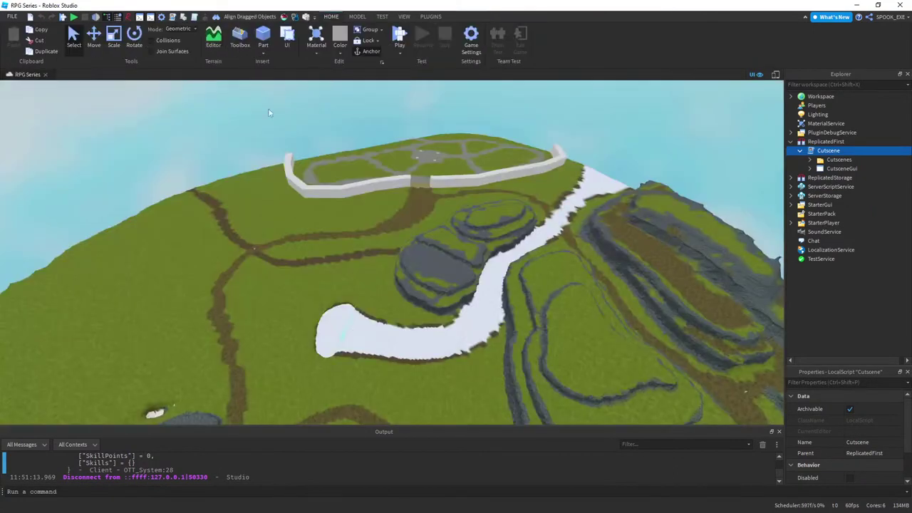
- Playtest the cutscene with a cleared output log, enter the game and end the test
click(400, 37)
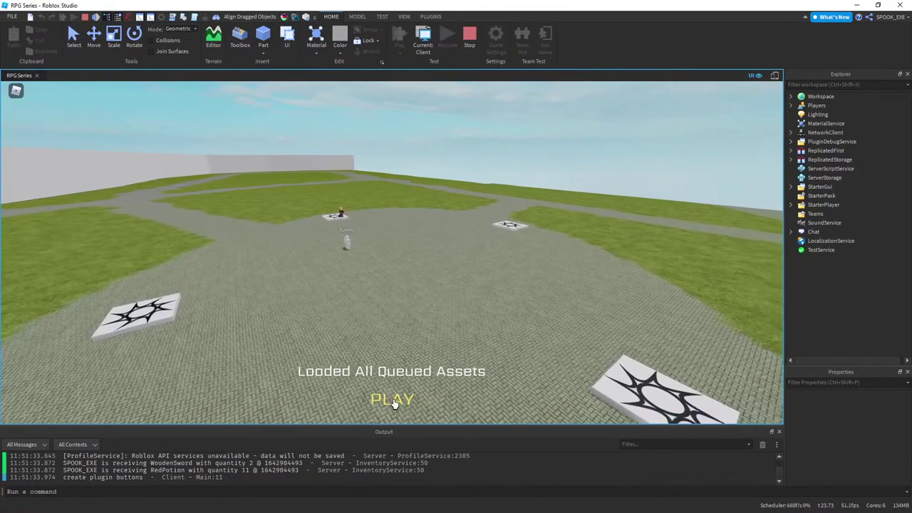
click(761, 446)
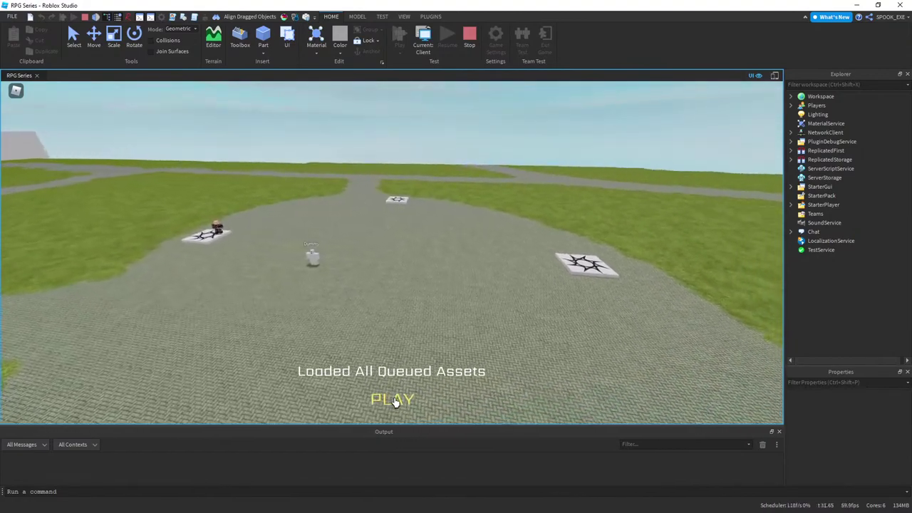
click(395, 401)
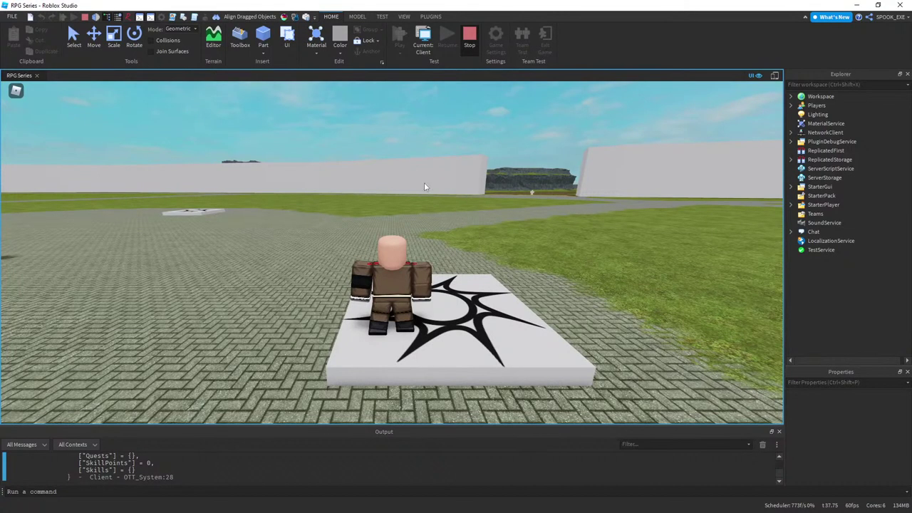
key(alt+Tab)
drag(621, 141, 754, 215)
click(163, 214)
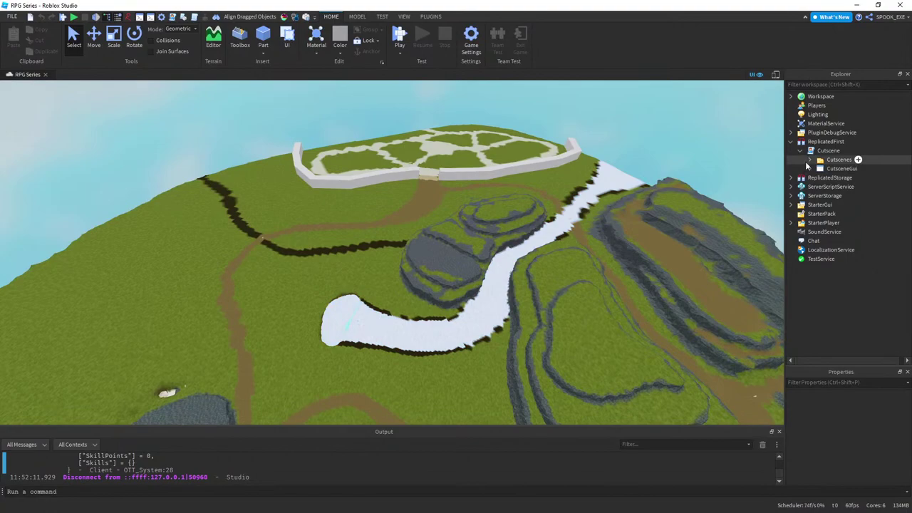
- Copy the TweenLabelTransparency(0.5, 1) line that follows the camera tween loop in the Cutscene script
double_click(828, 151)
scroll(488, 190, down, 16)
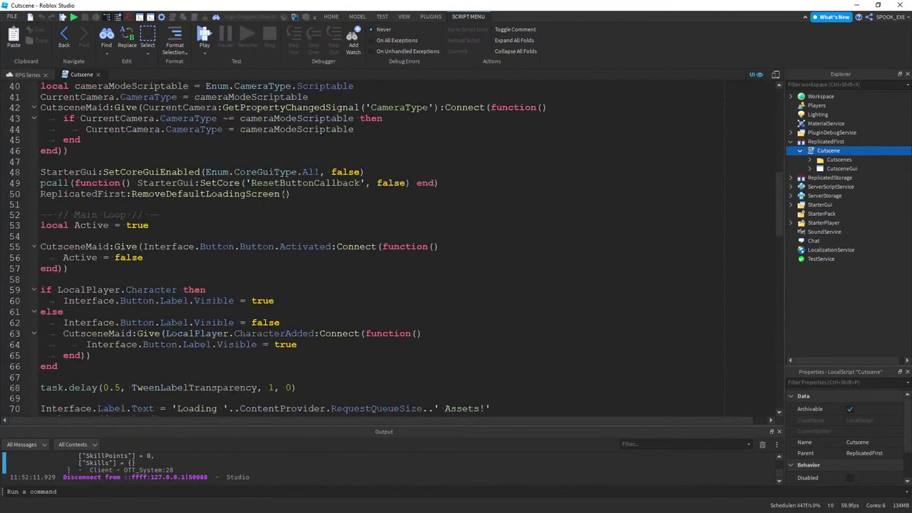
scroll(489, 190, down, 6)
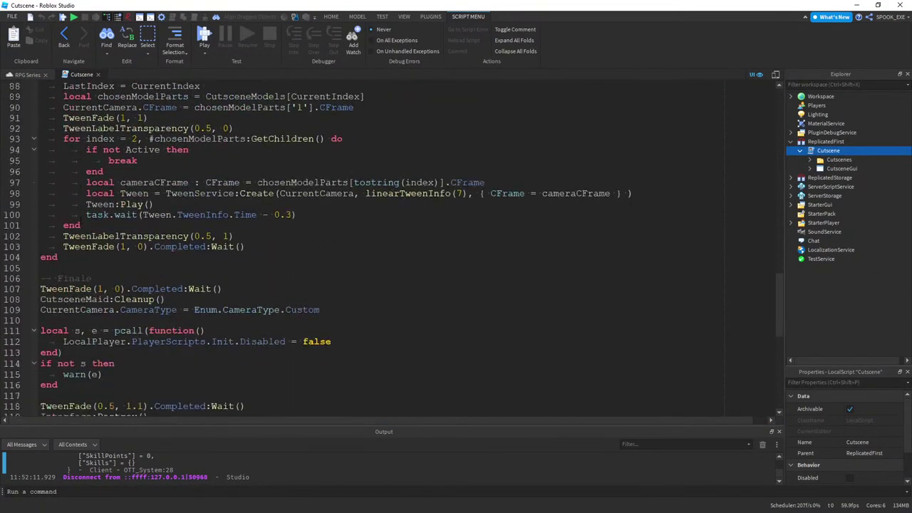
drag(63, 236, 65, 250)
key(ctrl+c)
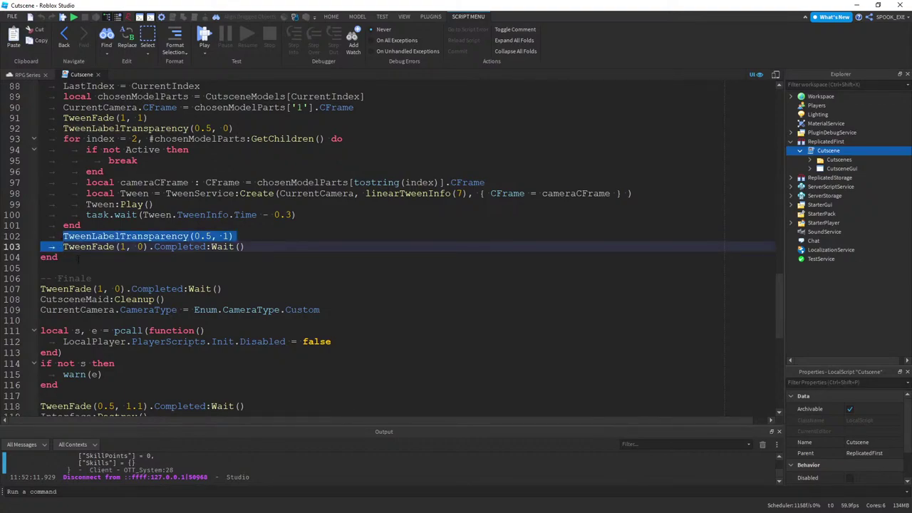
- Paste TweenLabelTransparency(0.5, 1) below Active = false in the button's Activated handler and remove the extra blank line
scroll(78, 260, up, 16)
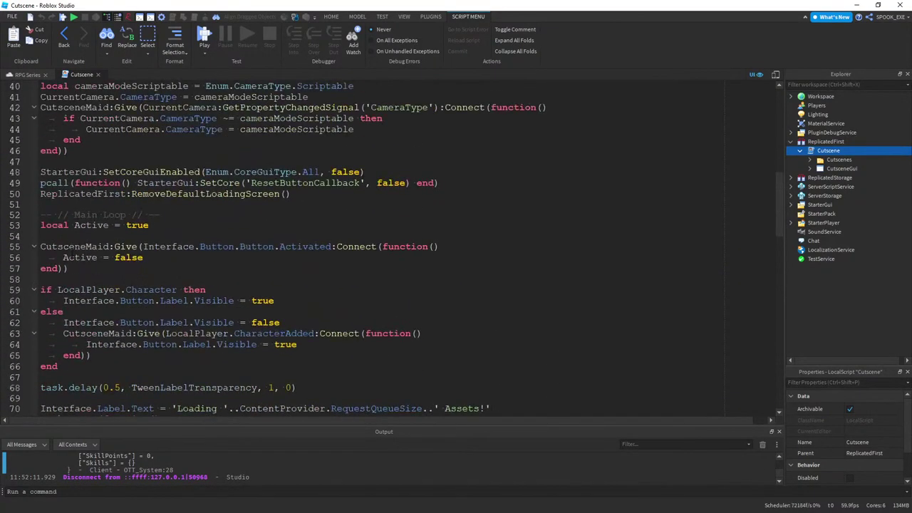
click(166, 257)
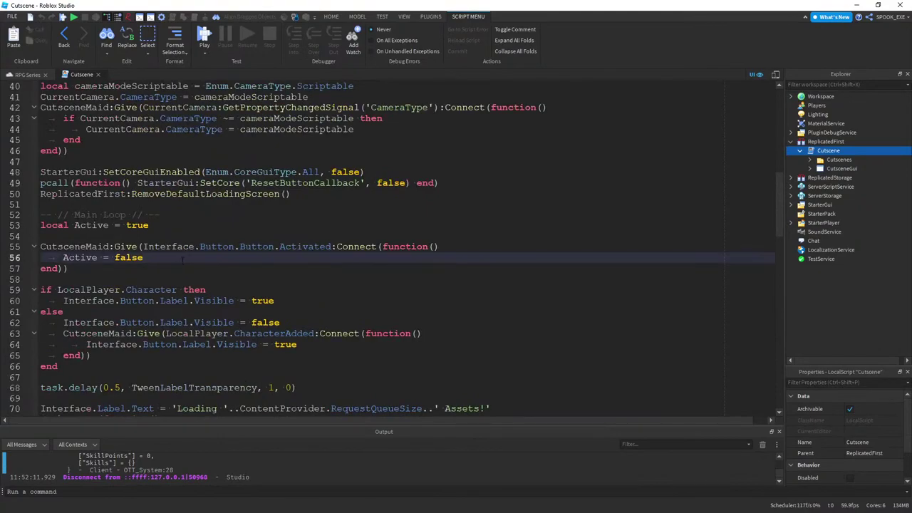
key(Return)
key(ctrl+v)
key(BackSpace)
key(BackSpace)
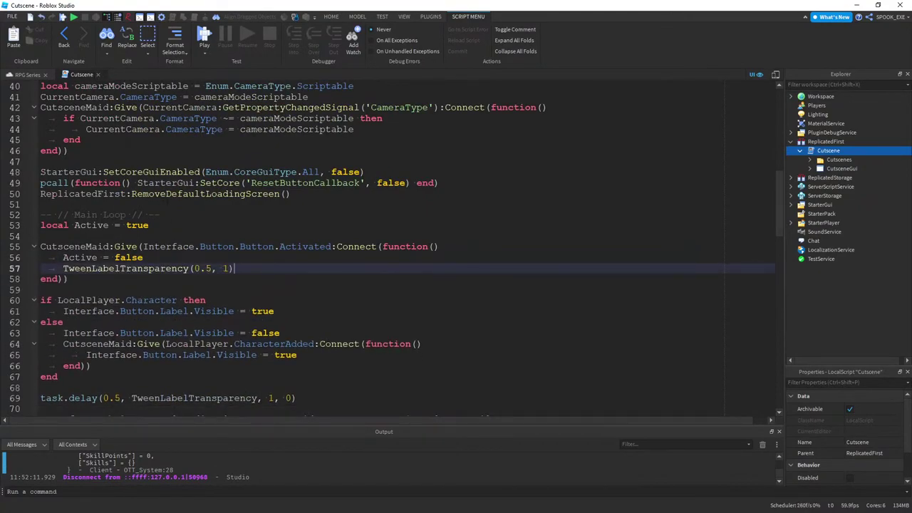
- Try moving the TweenLabelTransparency(0.5, 1) call above Active = false, then put it back below that line
drag(63, 269, 305, 268)
key(BackSpace)
key(BackSpace)
click(469, 247)
key(Return)
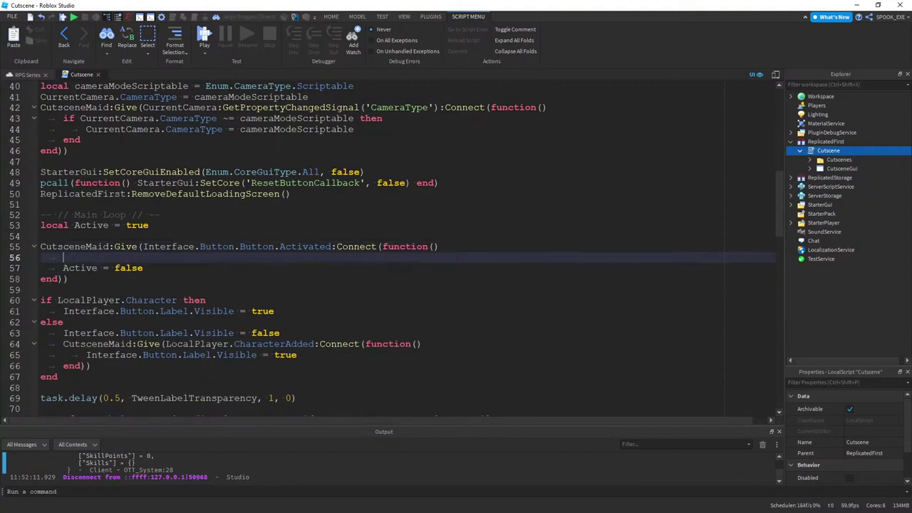
key(BackSpace)
key(BackSpace)
click(307, 257)
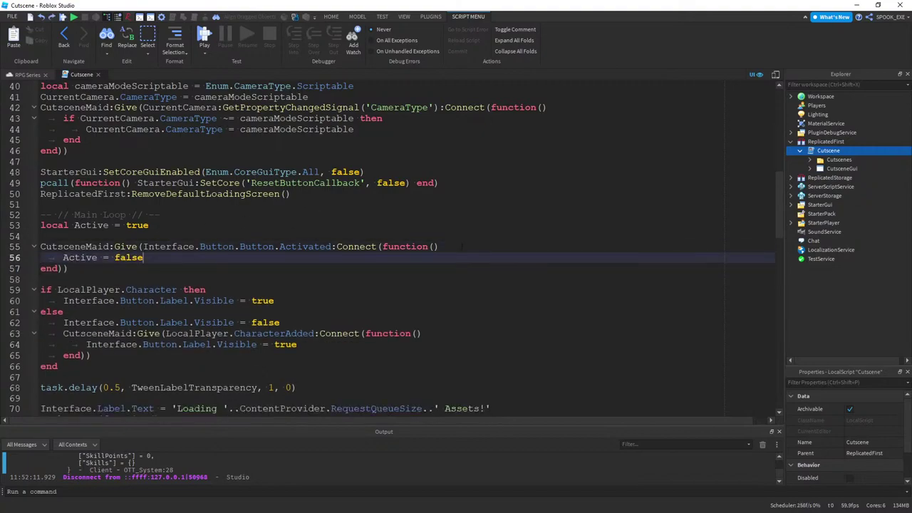
key(Return)
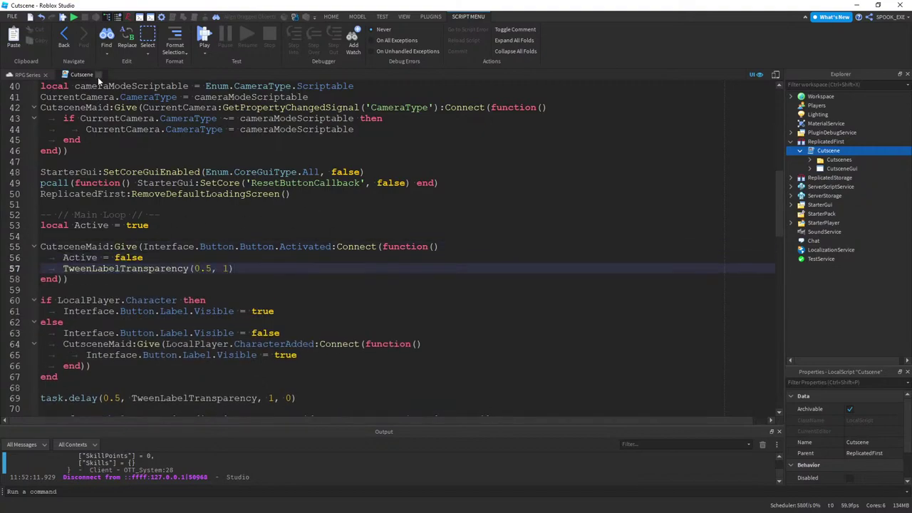
- Close the script, playtest the cutscene, enter the game to check the label fade and clear the output log
click(99, 76)
click(402, 35)
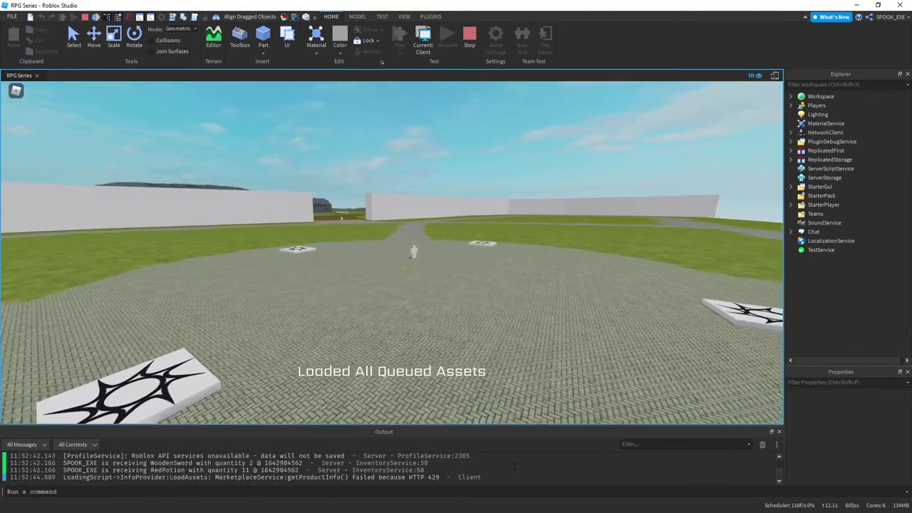
scroll(515, 469, up, 1)
scroll(515, 468, down, 1)
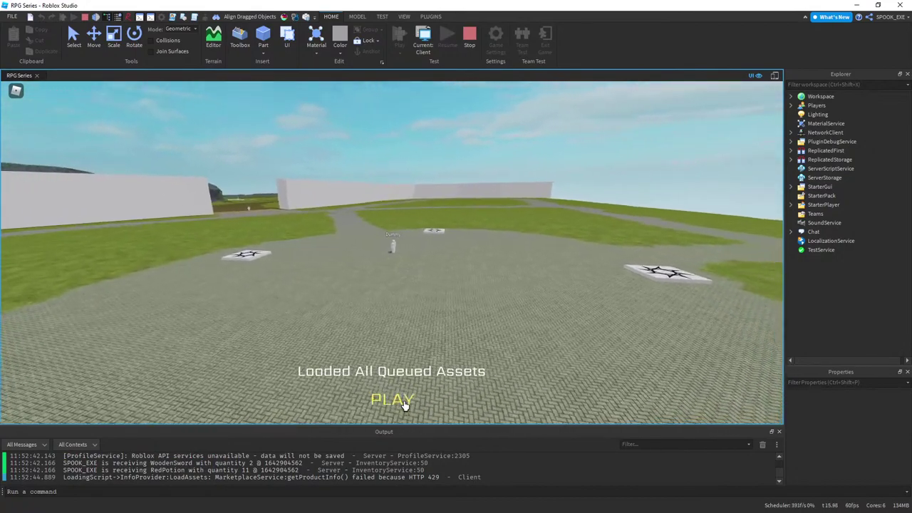
click(403, 405)
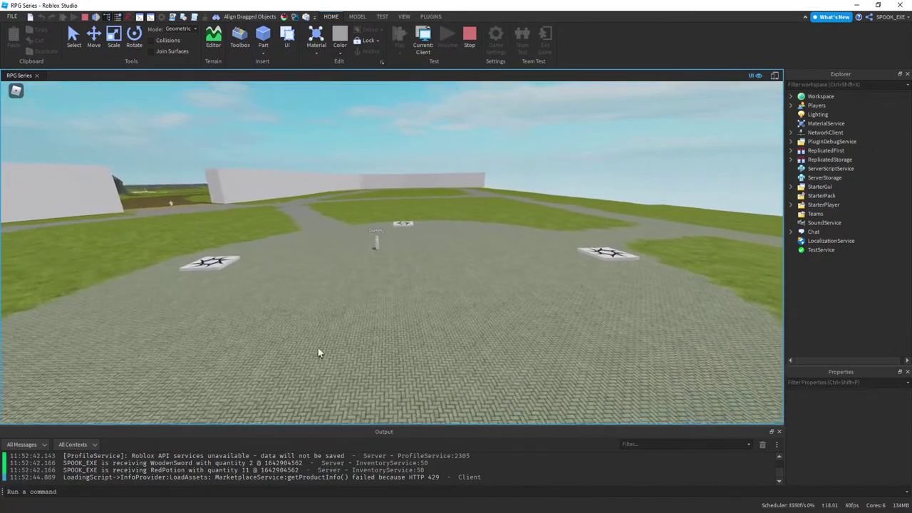
click(763, 444)
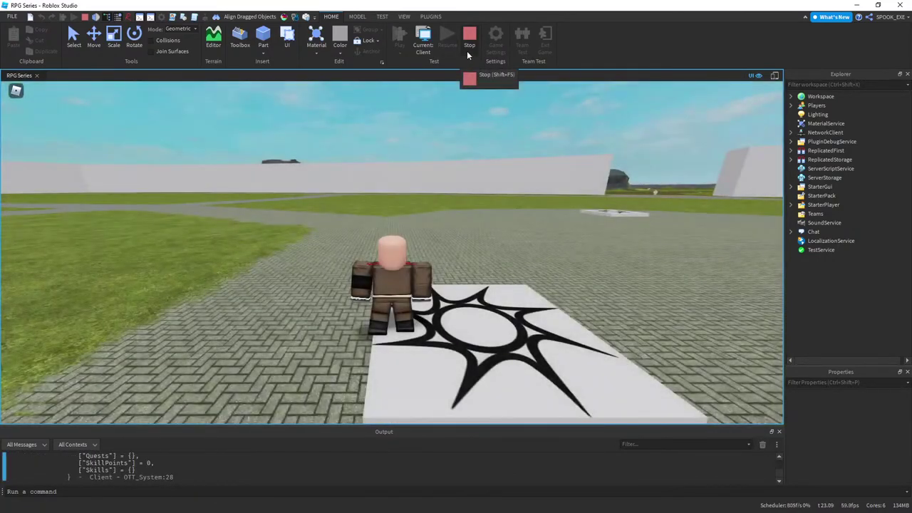
- Run the character across the town toward the wall opening and stop the playtest
scroll(481, 148, down, 4)
key(w)
right_drag(487, 170, 506, 166)
scroll(507, 167, down, 5)
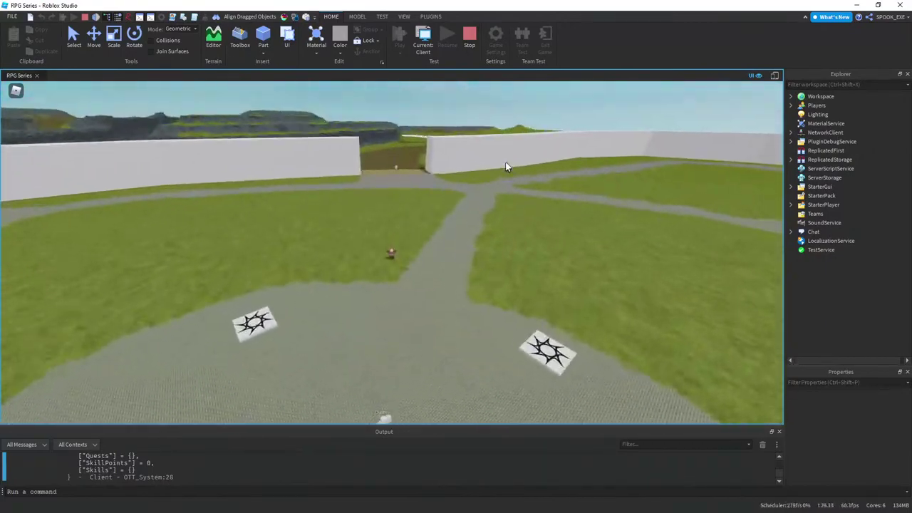
click(469, 41)
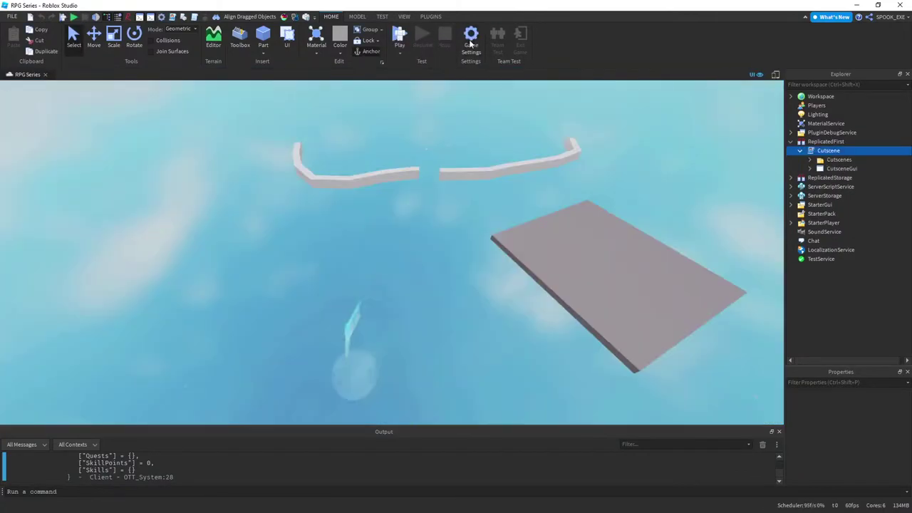
- Clear the output log and inspect the waterfall pool at the end of the river
right_drag(435, 139, 434, 139)
scroll(401, 201, up, 2)
right_drag(401, 201, 400, 201)
click(762, 444)
right_drag(693, 393, 691, 397)
key(w)
key(w)
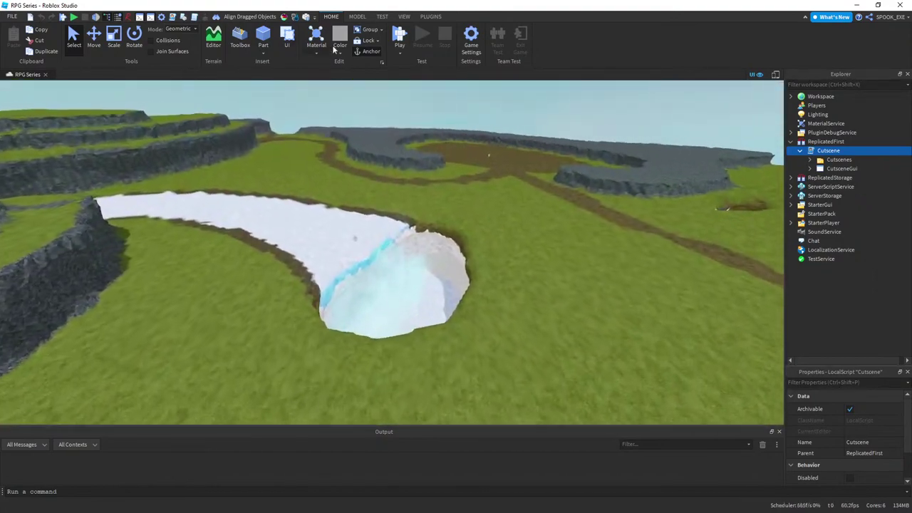
- Collapse ReplicatedFirst and expand ServerStorage to show its contents
click(404, 17)
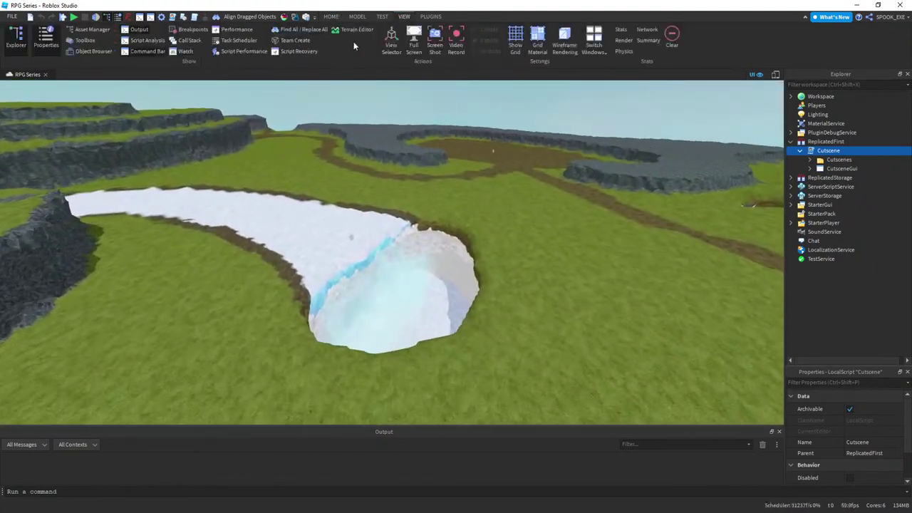
click(334, 18)
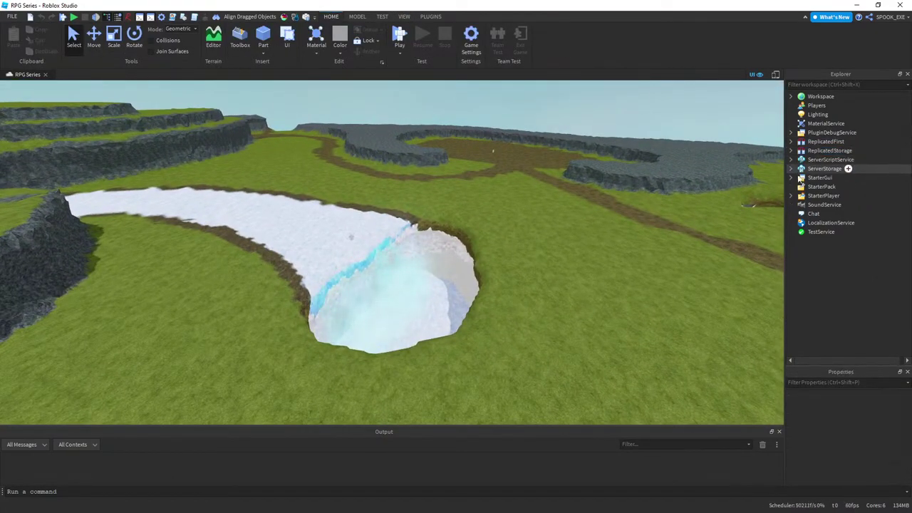
click(800, 186)
click(801, 186)
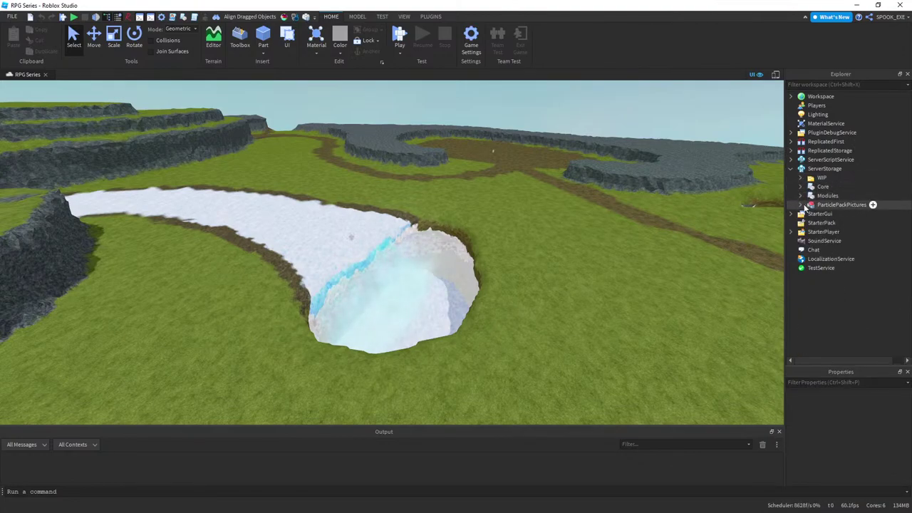
- Delete the WIP folder from ServerStorage
click(801, 205)
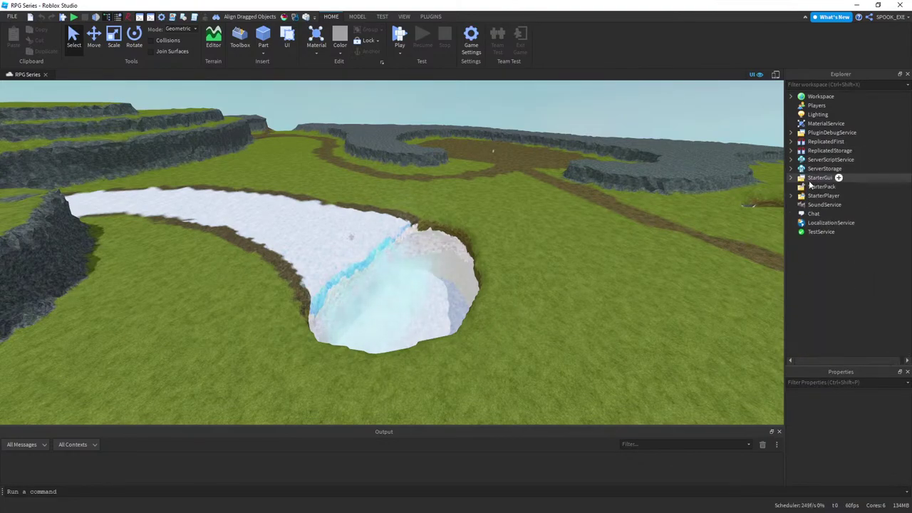
right_click(821, 178)
click(802, 227)
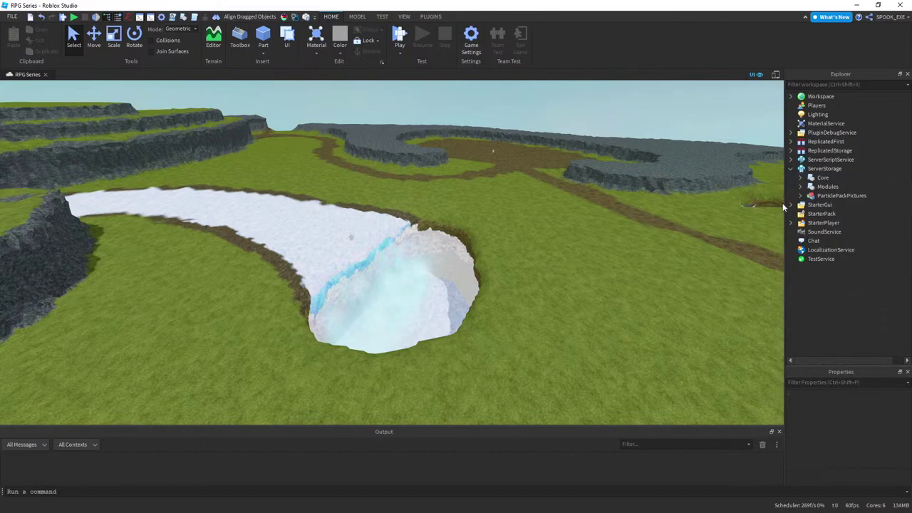
- Insert Japanese_Theme_Modular.rbxm from the Models folder into Workspace
right_click(811, 98)
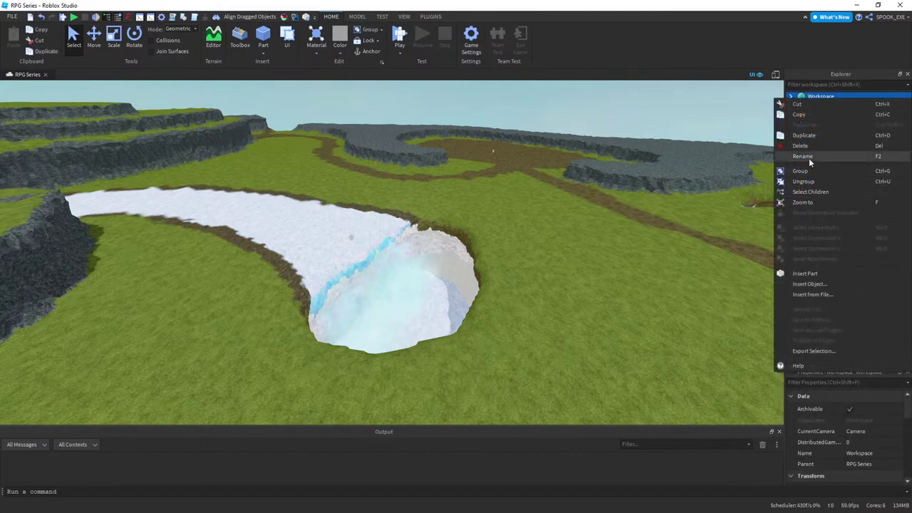
click(812, 294)
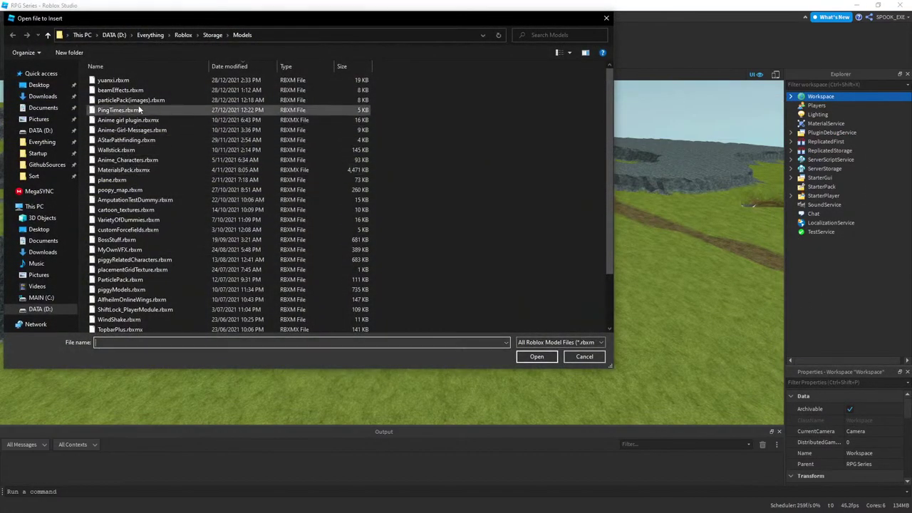
scroll(142, 114, down, 1)
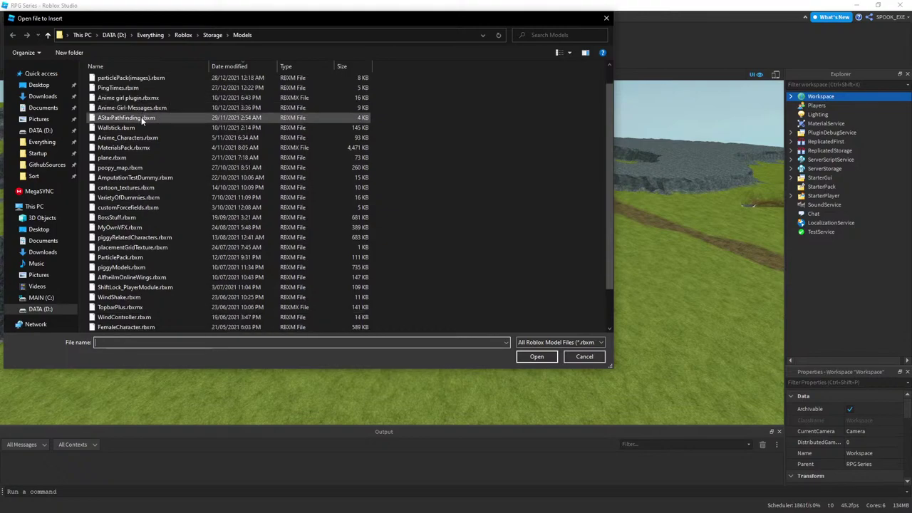
scroll(142, 119, down, 2)
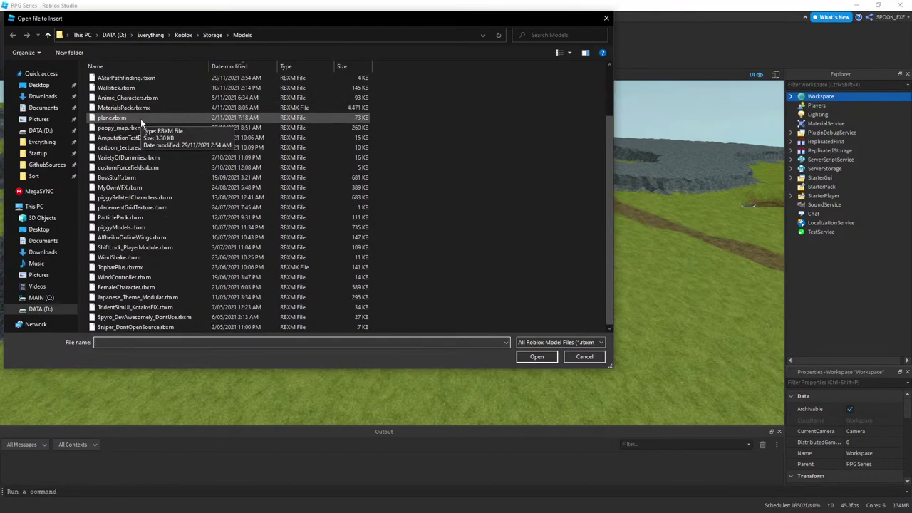
scroll(374, 206, up, 1)
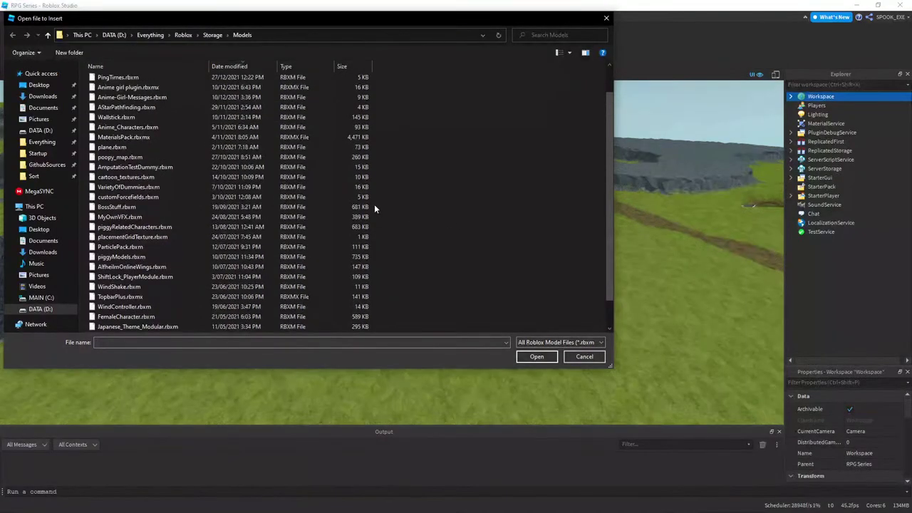
scroll(374, 205, up, 1)
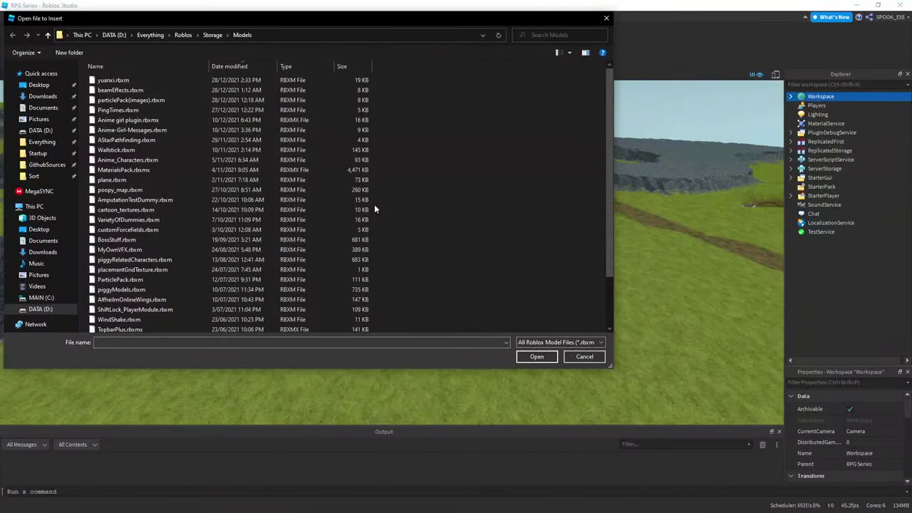
scroll(180, 151, down, 1)
right_click(180, 151)
click(306, 149)
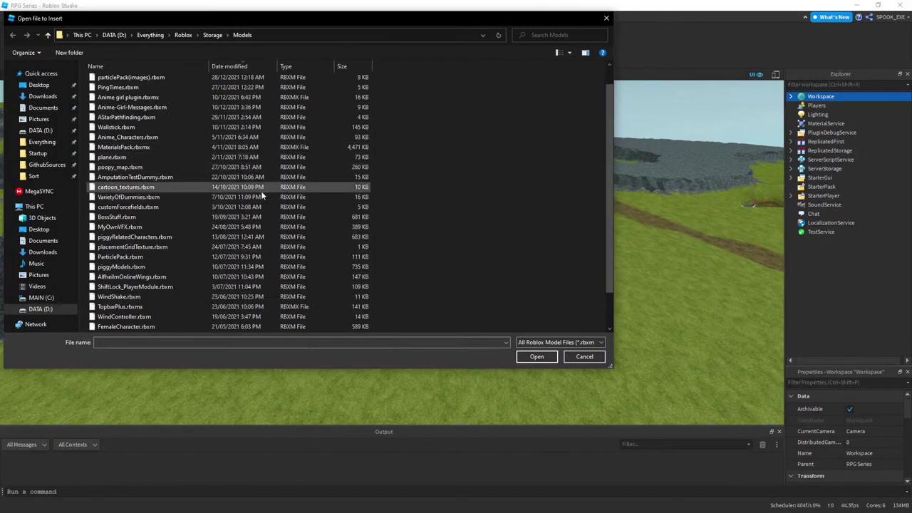
scroll(261, 191, down, 1)
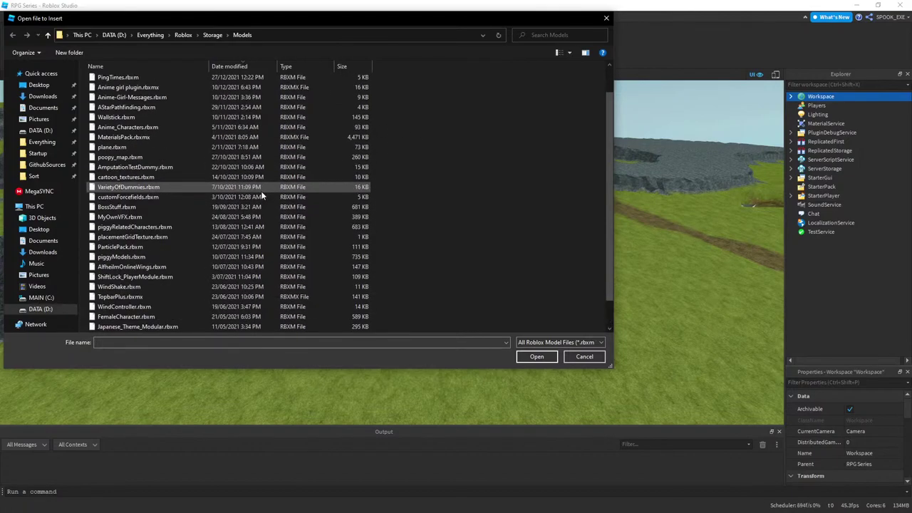
right_click(261, 191)
click(408, 161)
scroll(403, 163, down, 1)
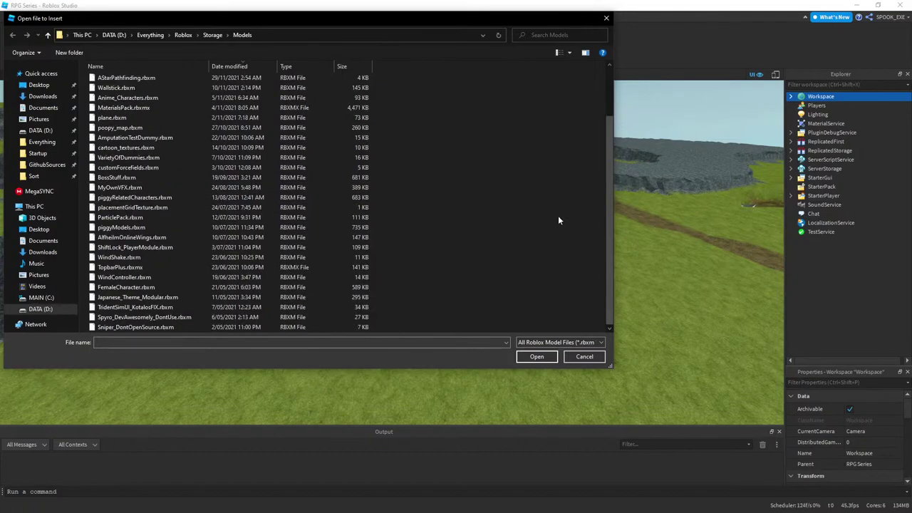
double_click(184, 299)
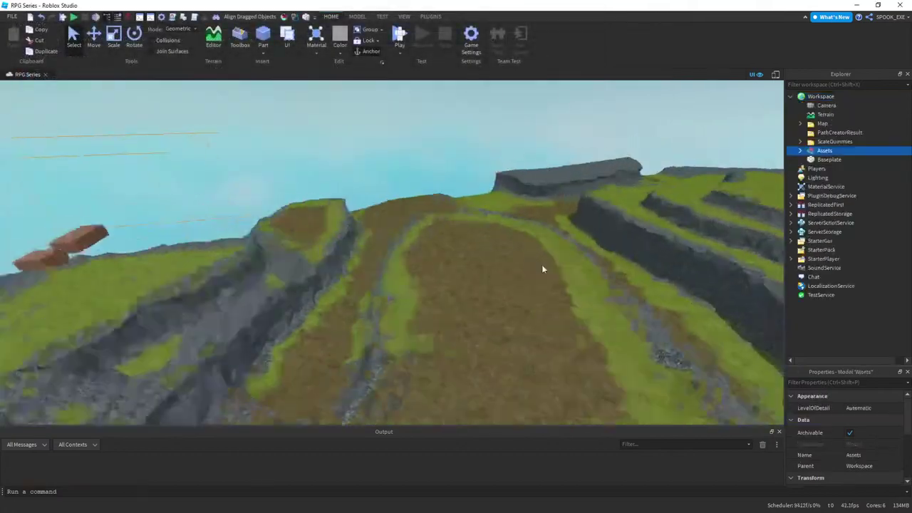
- Inspect the imported Japanese buildings, props and trees, and delete the Assets model from Workspace
right_drag(543, 269, 452, 231)
key(w)
right_drag(345, 278, 344, 278)
key(w)
right_drag(527, 169, 529, 172)
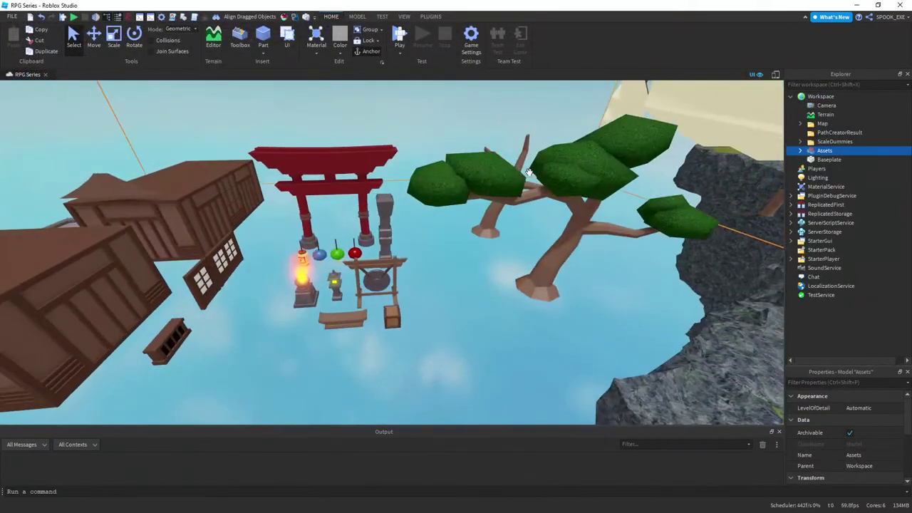
key(s)
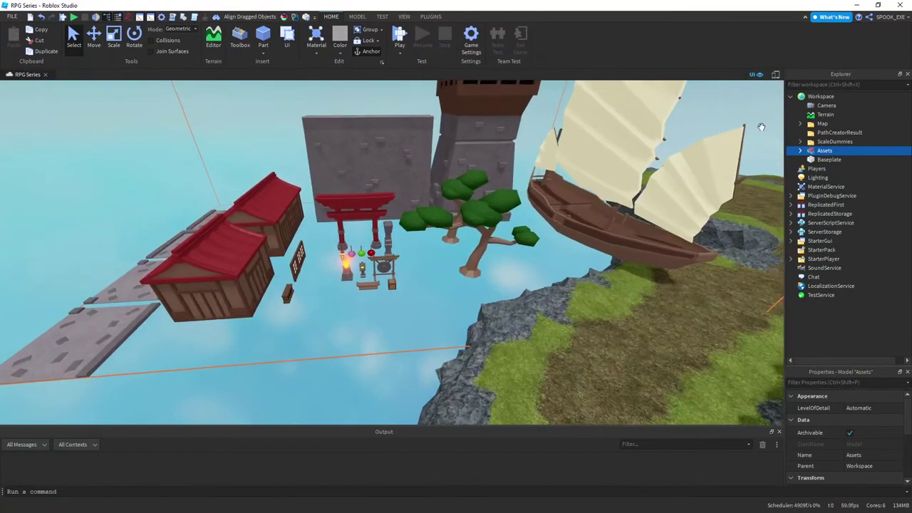
right_click(825, 151)
click(818, 197)
- Start inserting a file into Workspace and look through the model files in the Models folder
right_click(820, 96)
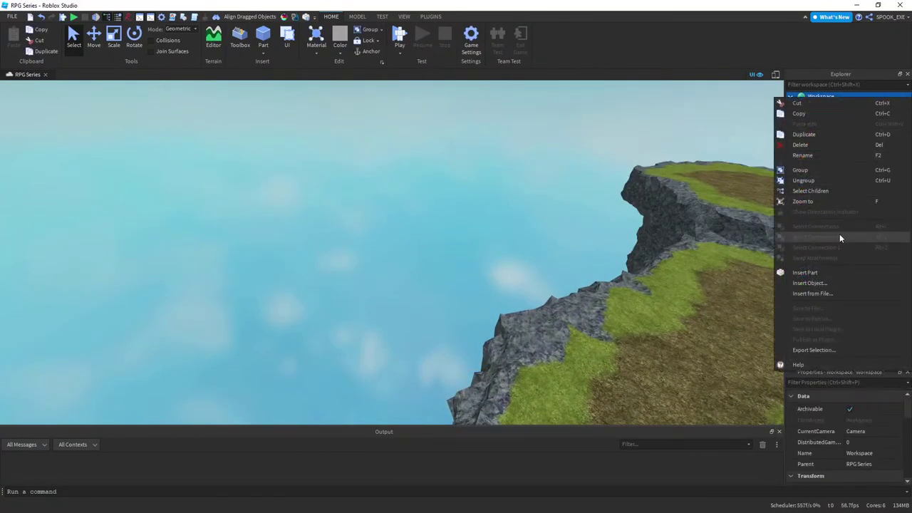
click(808, 293)
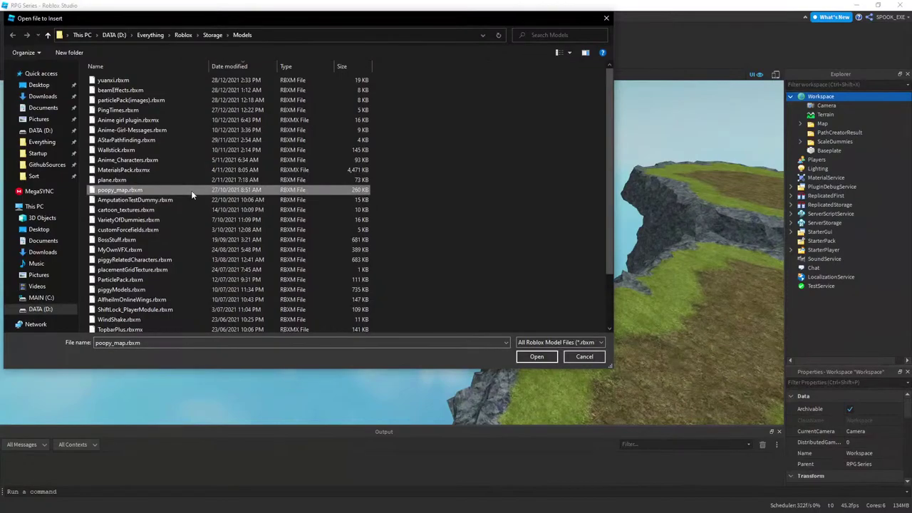
click(172, 221)
key(Down)
key(Down)
key(Down)
key(Down)
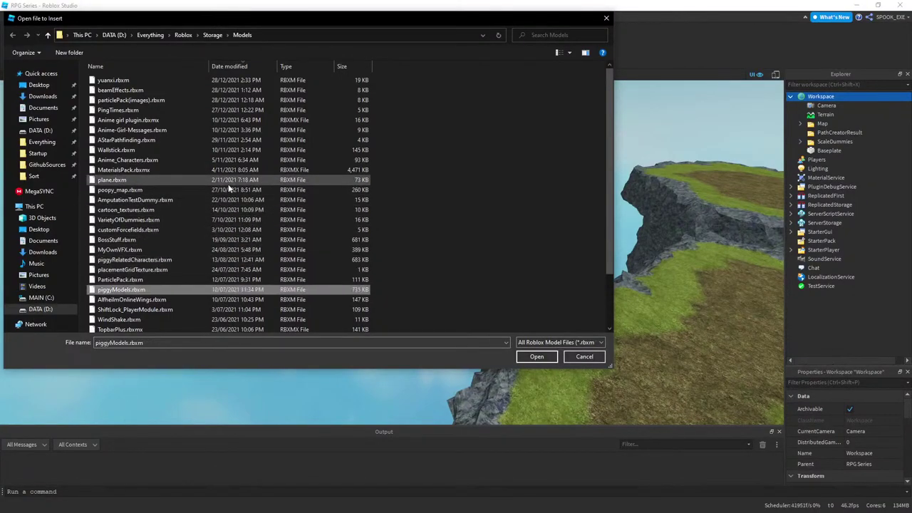
key(Down)
key(Down)
key(Down)
key(Down)
key(Down)
key(Down)
key(Down)
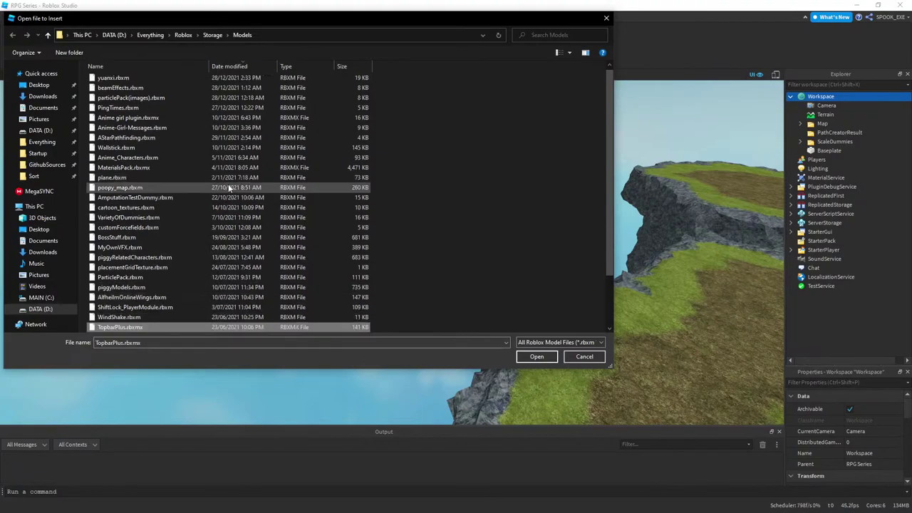
key(Down)
key(Down)
key(Up)
key(Up)
key(Up)
key(Up)
key(Up)
key(Up)
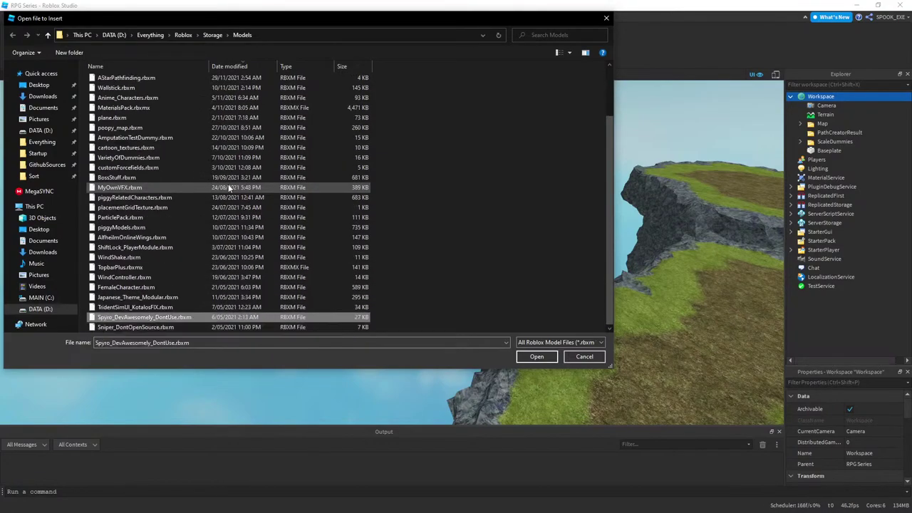
key(Down)
key(Up)
key(Up)
key(Up)
key(Down)
key(Down)
key(Down)
key(Up)
key(Up)
key(Up)
key(Up)
key(Up)
key(Up)
key(Up)
key(Up)
key(Up)
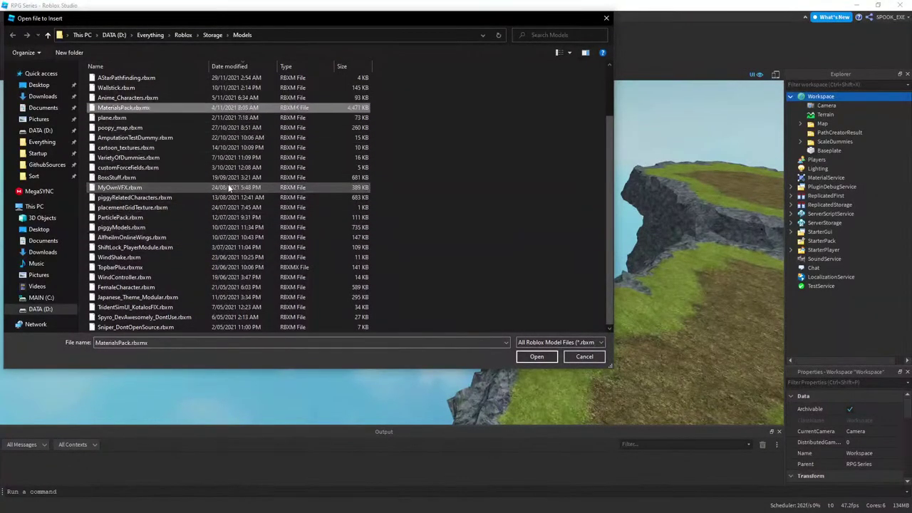
key(Up)
key(Up)
key(Up)
key(Up)
key(Up)
key(Up)
key(Up)
key(Up)
key(Up)
key(Up)
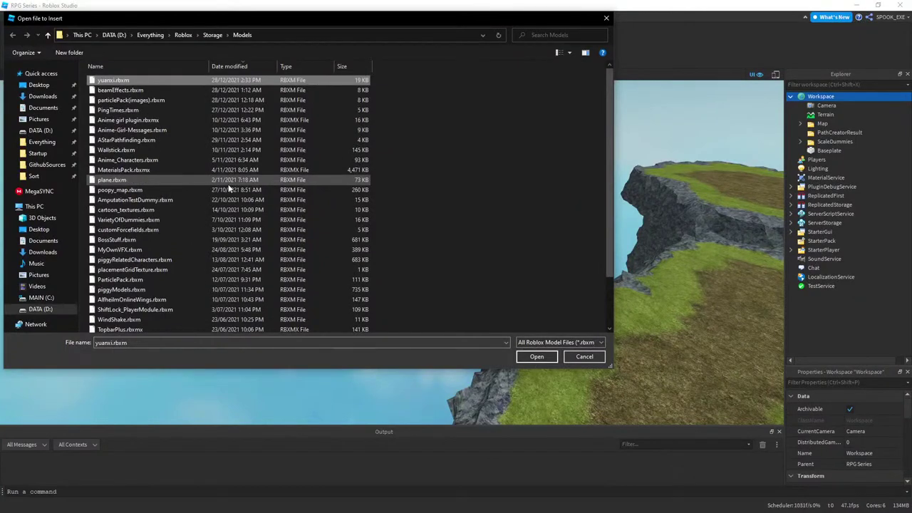
right_click(408, 159)
click(403, 132)
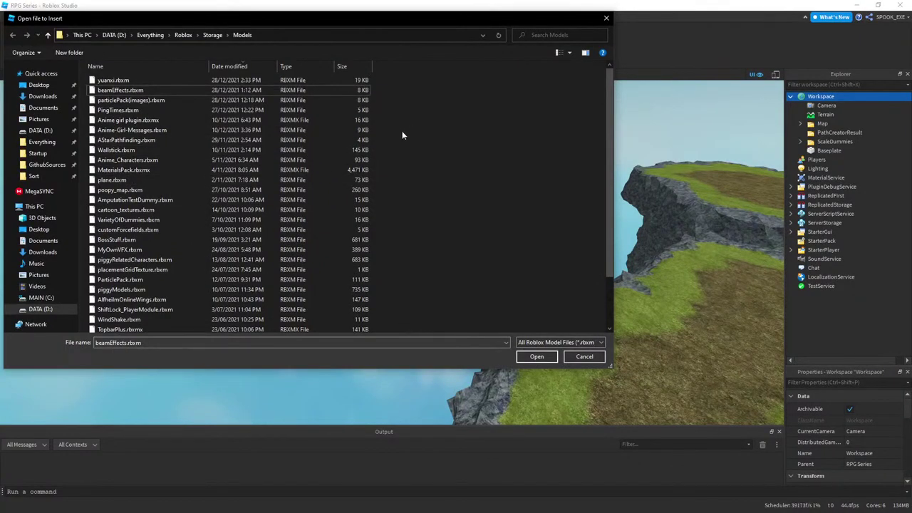
click(164, 171)
right_click(164, 171)
click(491, 152)
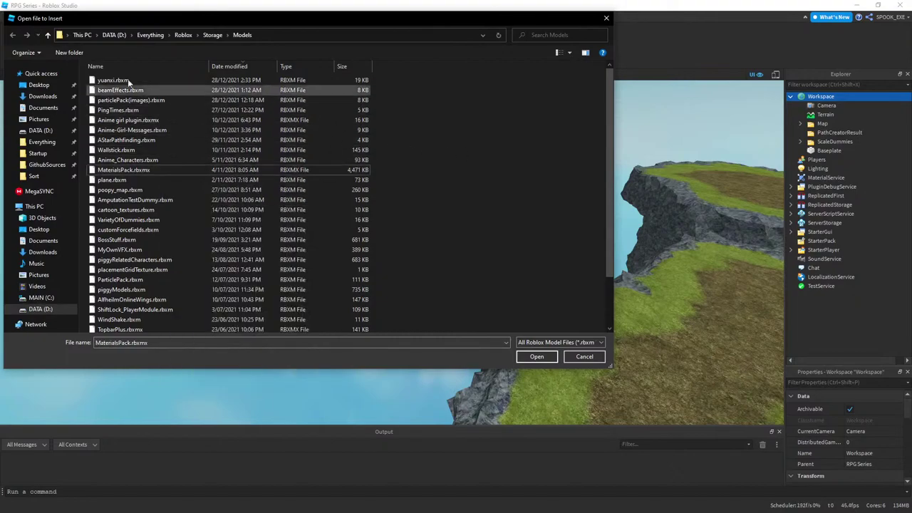
- Insert HugeLowPolyPack.rbxm from the Storage folder into Workspace
click(217, 33)
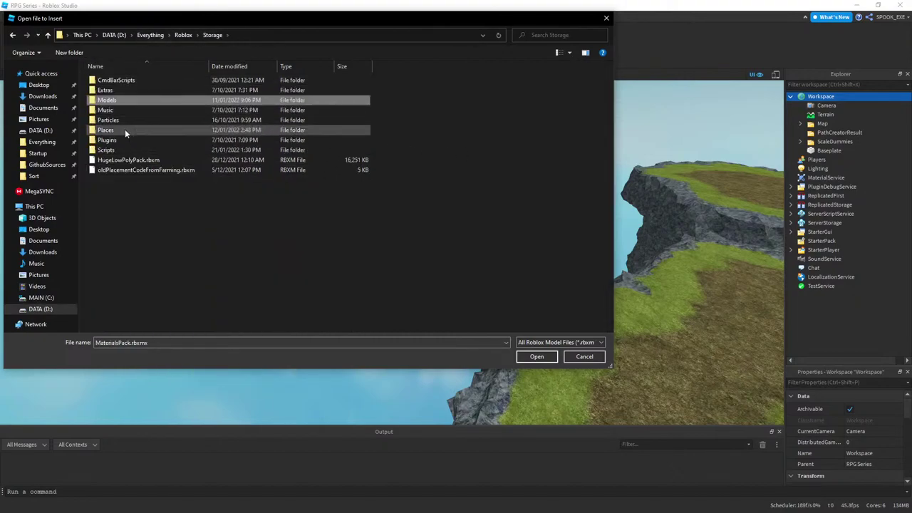
click(125, 161)
key(Escape)
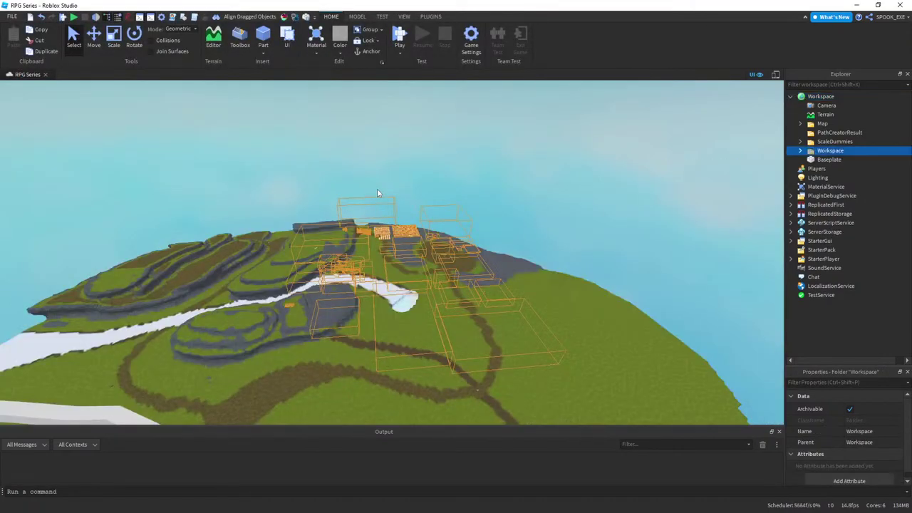
- Lift the imported Workspace folder high above the terrain, deselect it and view the raised assets
key(ctrl+2)
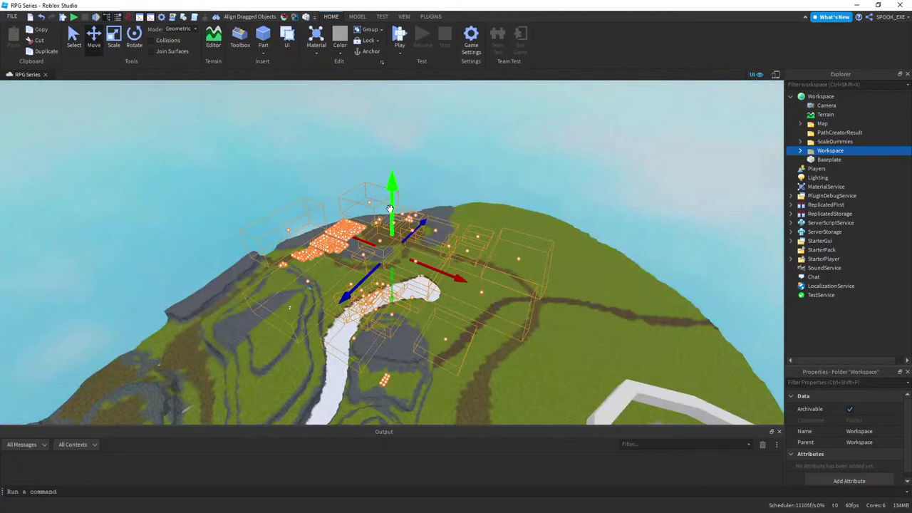
drag(389, 208, 393, 99)
click(476, 129)
right_drag(365, 165, 320, 177)
key(w)
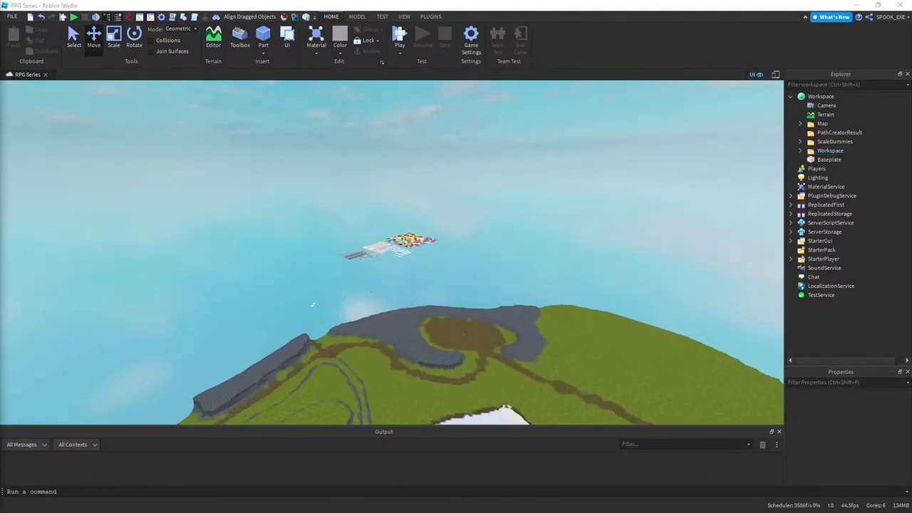
key(w)
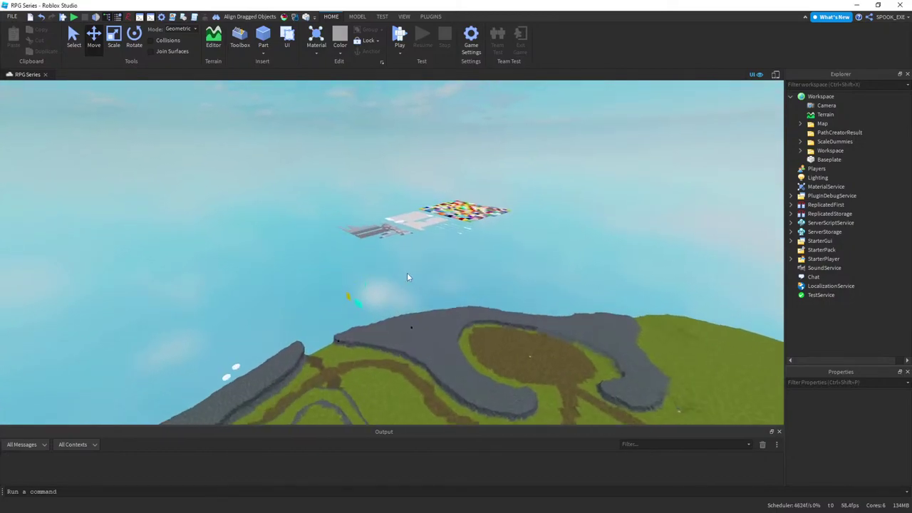
right_drag(407, 273, 408, 273)
key(s)
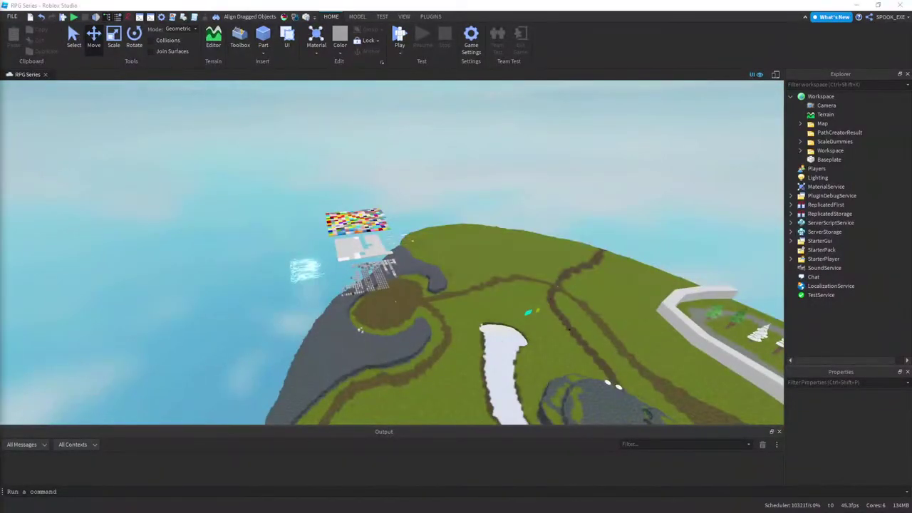
- Switch to the HacknPlan board in the browser and review the Planned programming tasks
key(alt+Tab)
drag(494, 56, 361, 57)
scroll(388, 224, down, 4)
scroll(349, 297, down, 1)
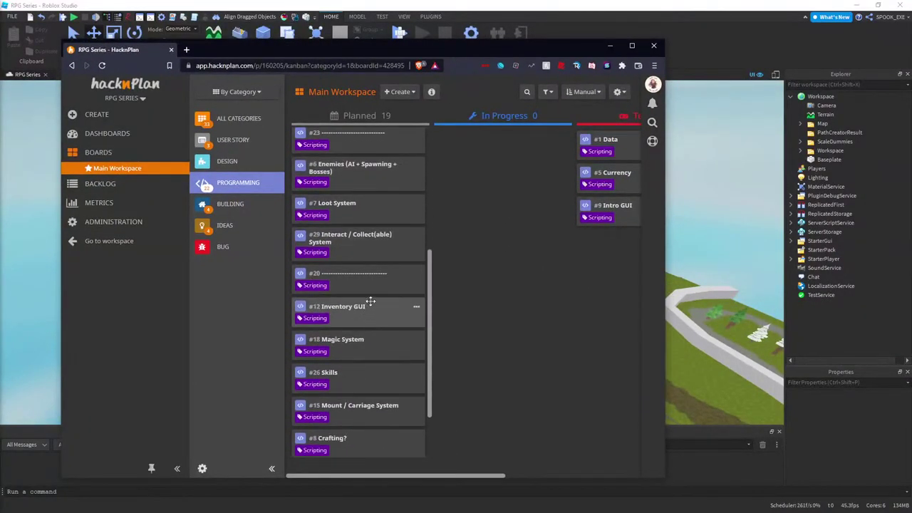
scroll(354, 270, up, 1)
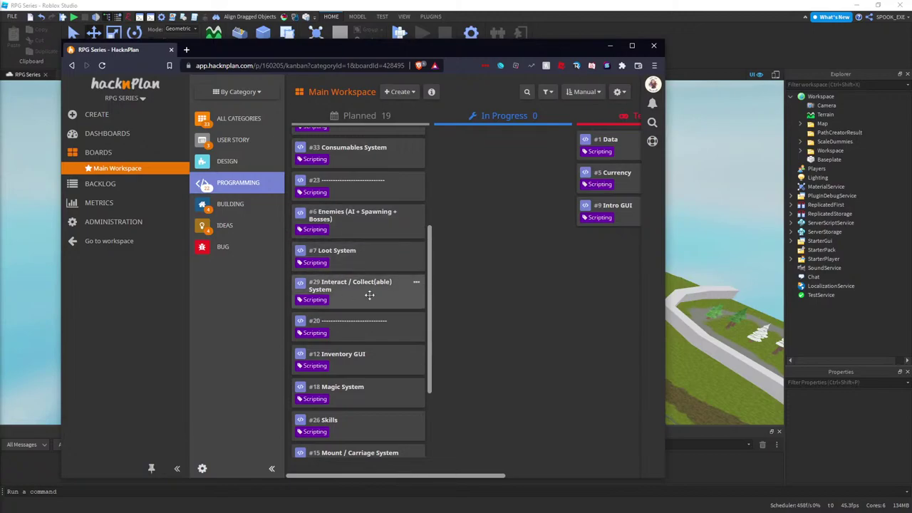
scroll(372, 280, down, 2)
scroll(374, 282, up, 2)
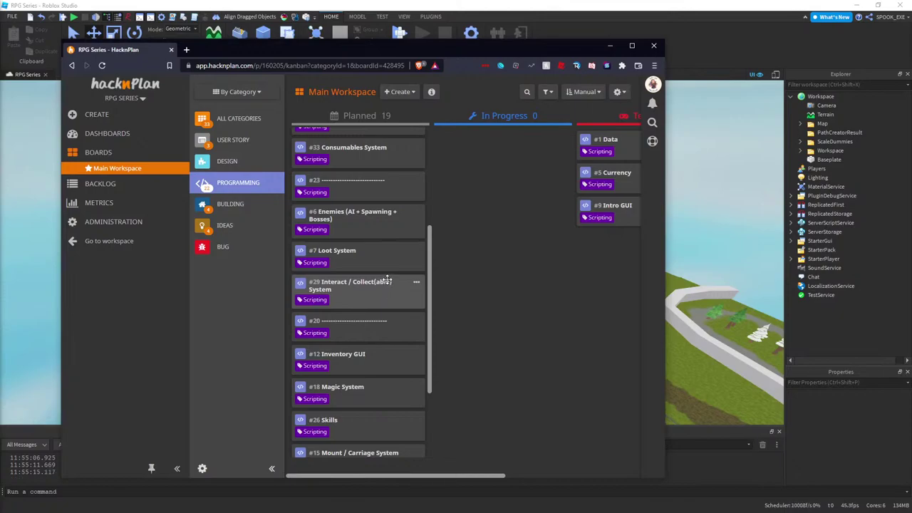
scroll(391, 285, up, 1)
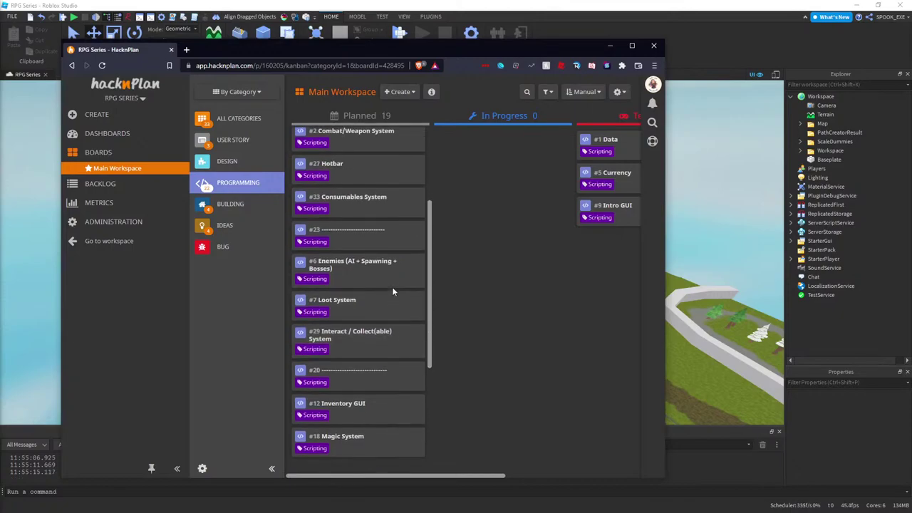
scroll(366, 281, up, 3)
scroll(365, 171, down, 4)
right_click(362, 275)
click(395, 243)
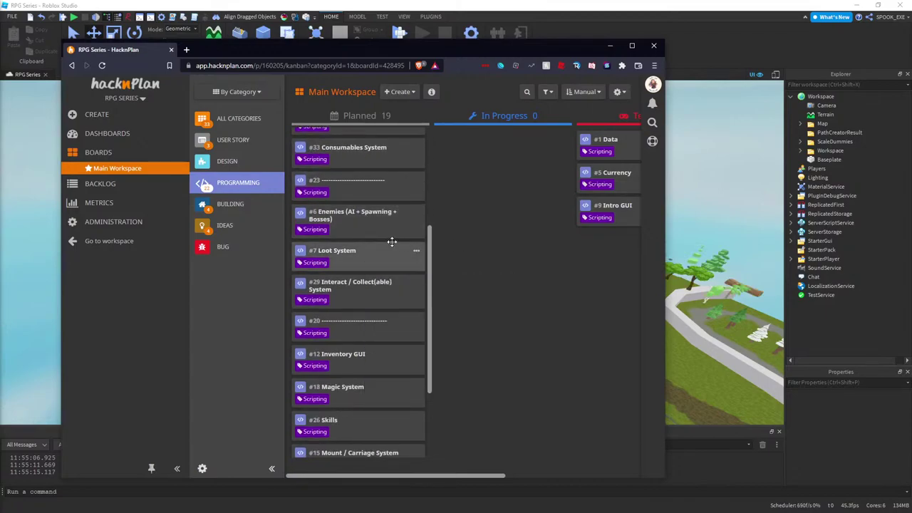
scroll(366, 242, up, 4)
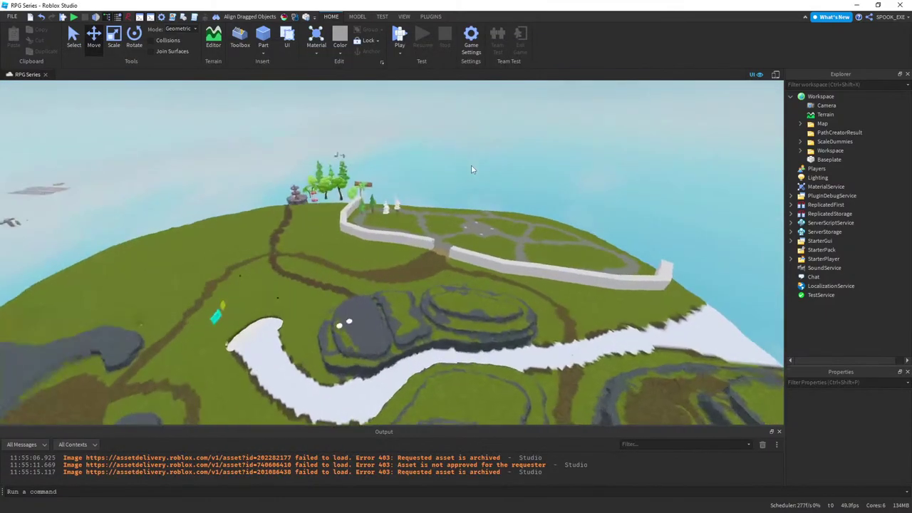
- Fly among the raised assets to examine the fountain, egg capsule, palm and low-poly tree models up close
key(w)
right_drag(471, 166, 464, 160)
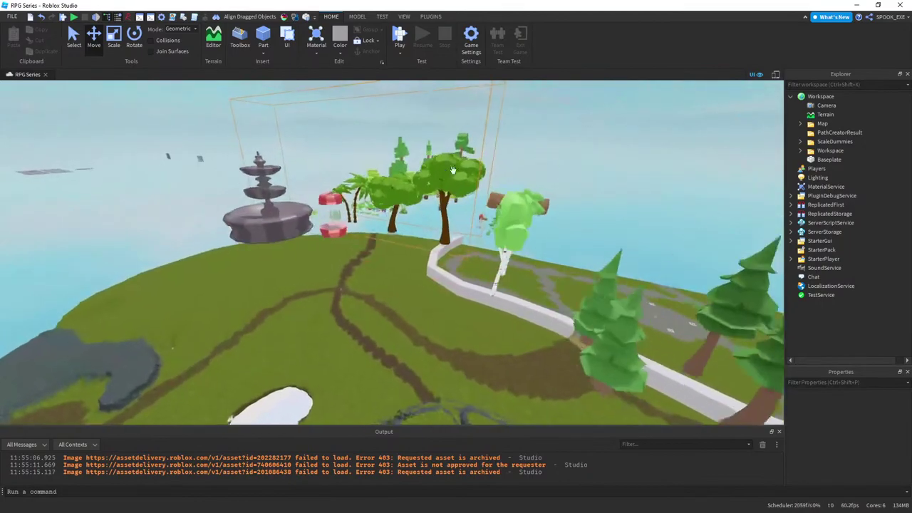
key(w)
right_drag(381, 229, 385, 222)
key(s)
key(s)
click(391, 249)
key(d)
right_drag(391, 253, 400, 261)
drag(468, 314, 184, 218)
key(d)
mouse_move(261, 278)
right_down()
mouse_move(283, 271)
mouse_move(258, 277)
right_up()
drag(274, 212, 289, 235)
key(a)
key(d)
key(a)
right_drag(289, 235, 289, 235)
- Continue inspecting the raised assets around the lighthouse, fountain and trees, then clear the model selection
key(w)
right_drag(365, 288, 358, 288)
drag(315, 337, 318, 355)
drag(292, 253, 268, 273)
right_drag(268, 273, 268, 273)
key(w)
click(359, 300)
key(w)
right_drag(399, 227, 371, 223)
key(s)
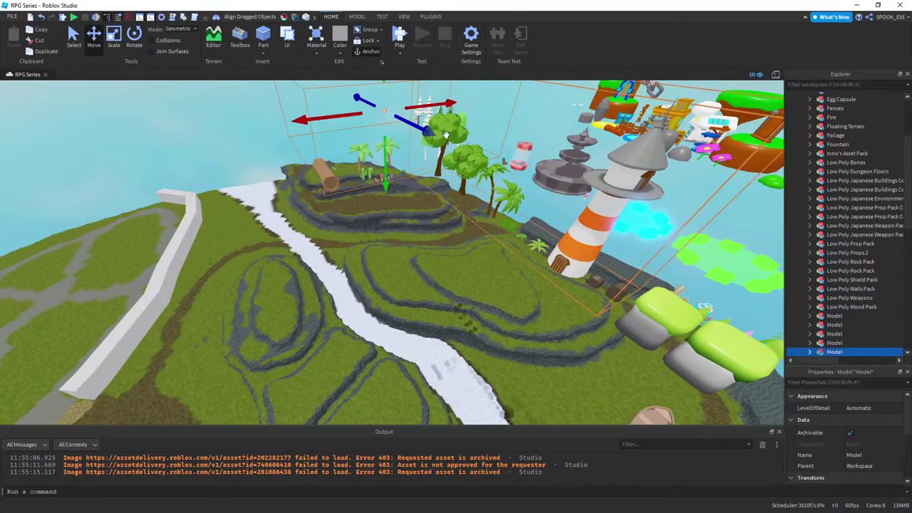
ctrl+click(444, 142)
right_drag(354, 210, 346, 232)
click(336, 220)
key(w)
key(w)
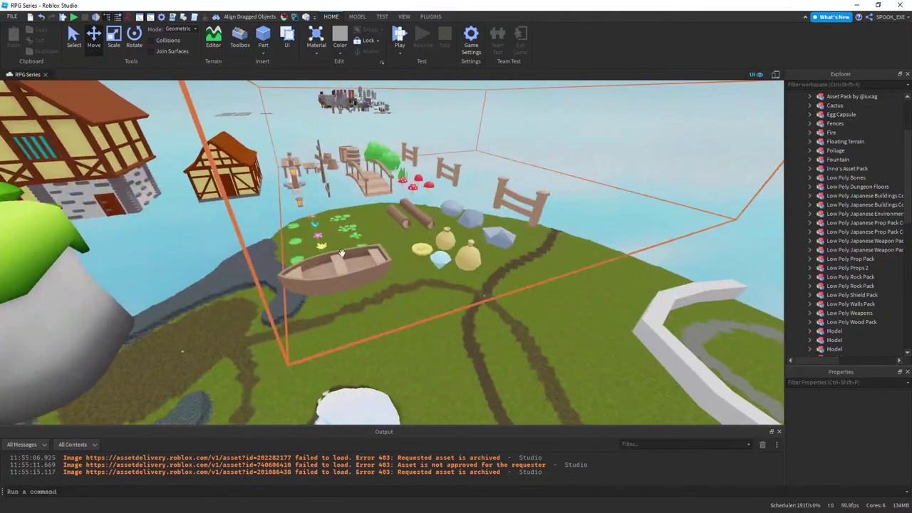
- Inspect the boat, portals and nearby props, and select the Floating Terrain model to identify it
drag(342, 253, 347, 252)
right_drag(347, 253, 347, 252)
click(401, 261)
right_drag(401, 261, 401, 260)
click(415, 225)
right_drag(415, 225, 409, 222)
key(w)
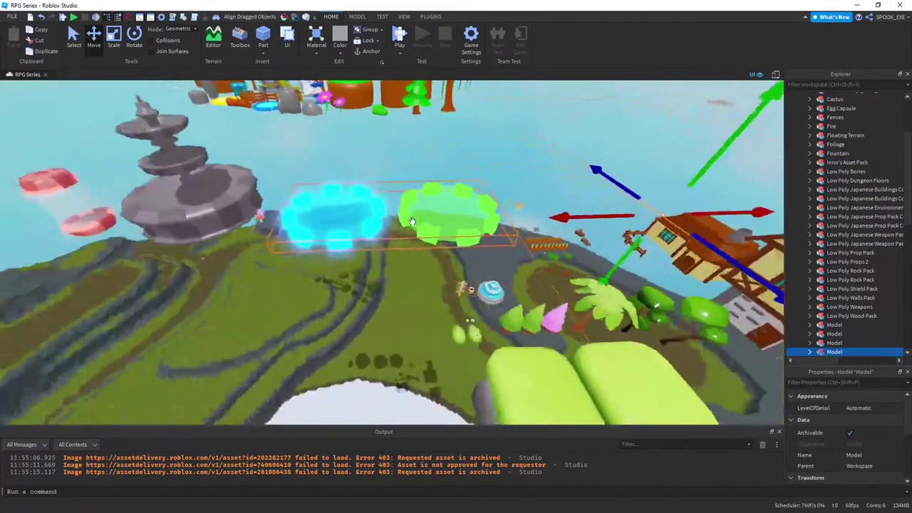
click(300, 203)
right_drag(300, 203, 300, 203)
key(e)
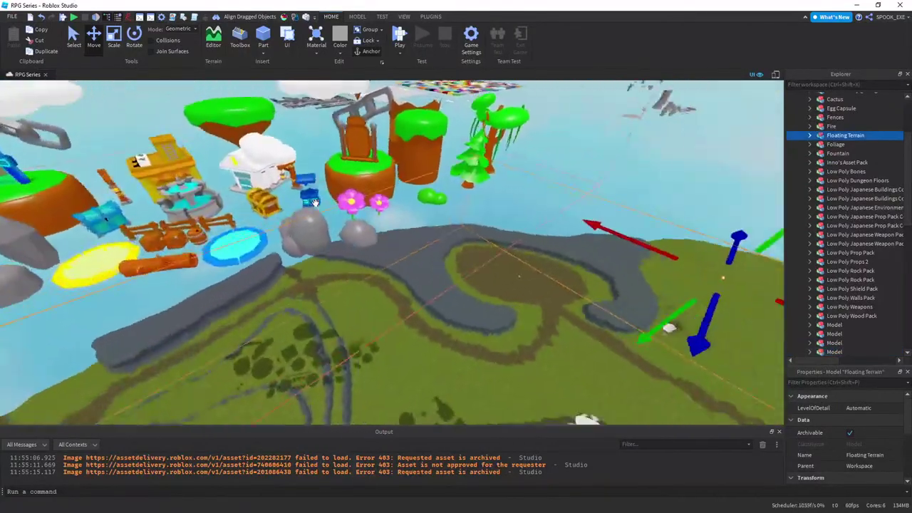
- Look over the floating islands, rocks, chests and remaining props from several viewpoints
click(444, 189)
right_drag(444, 188, 490, 180)
key(w)
key(w)
key(w)
key(a)
right_drag(407, 228, 408, 228)
key(e)
mouse_move(462, 263)
right_down()
mouse_move(453, 260)
mouse_move(466, 276)
right_up()
key(a)
key(e)
key(w)
key(a)
key(w)
key(w)
- Switch to the HacknPlan board, read through the Planned programming tasks, and return to Roblox Studio
key(alt+Tab)
scroll(420, 276, down, 3)
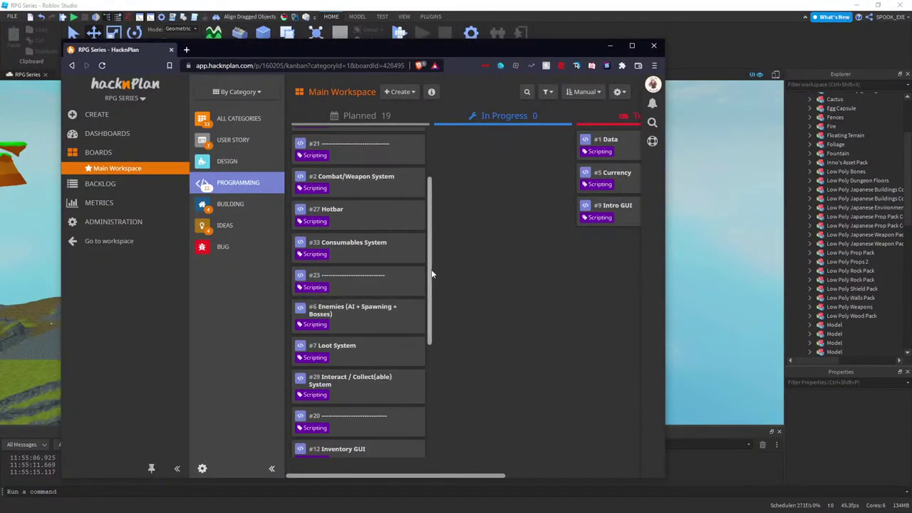
scroll(426, 284, down, 1)
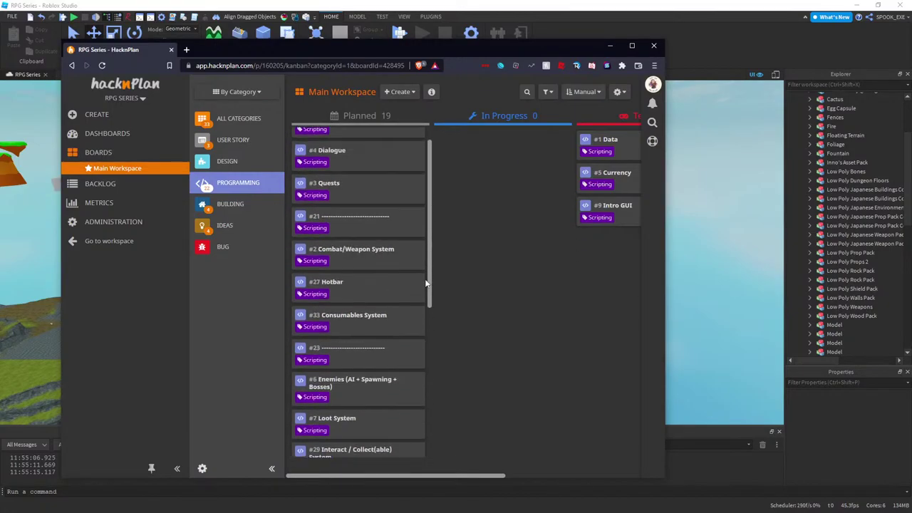
key(alt+Tab)
- Try to delete the Low Poly Wood Pack hovering above the terrain
key(w)
right_drag(444, 270, 371, 246)
key(w)
key(w)
key(w)
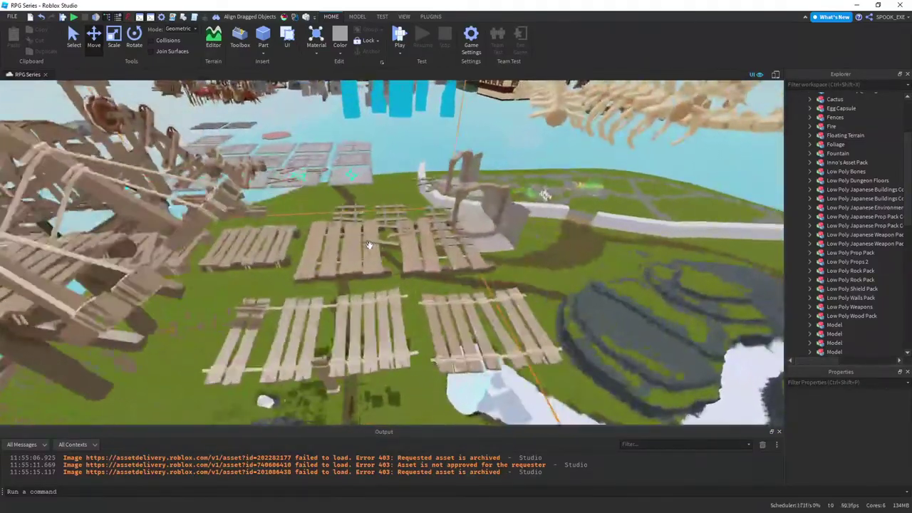
click(371, 245)
key(s)
key(Delete)
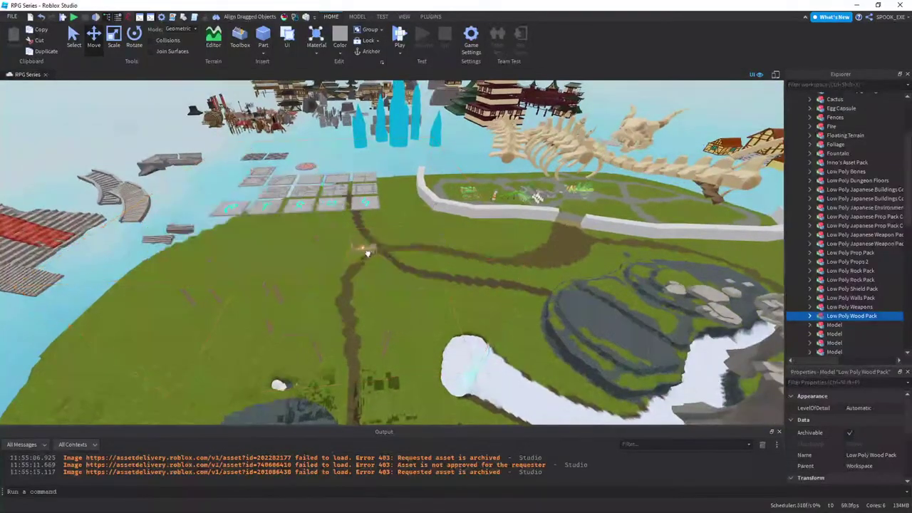
- Examine the Japanese props, plants and weapon collections floating beyond the edge of the island
click(452, 248)
right_drag(451, 248, 436, 251)
key(w)
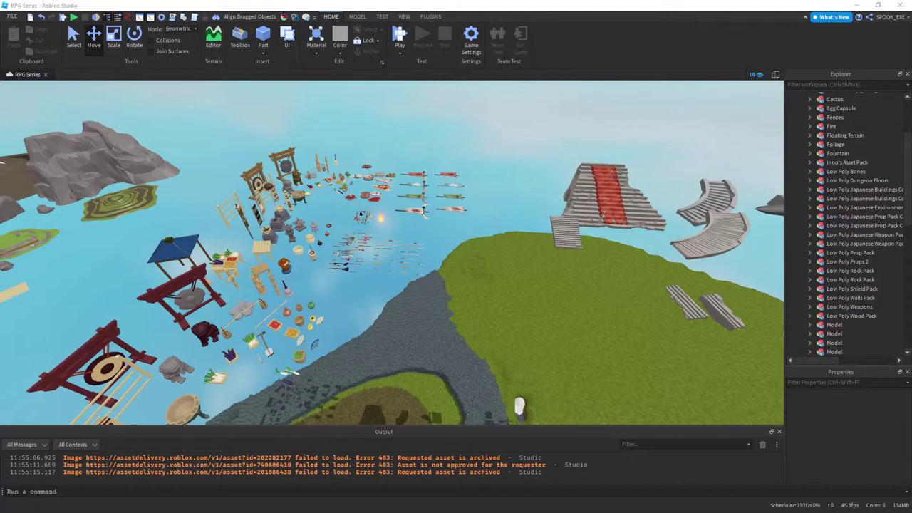
right_drag(737, 241, 705, 245)
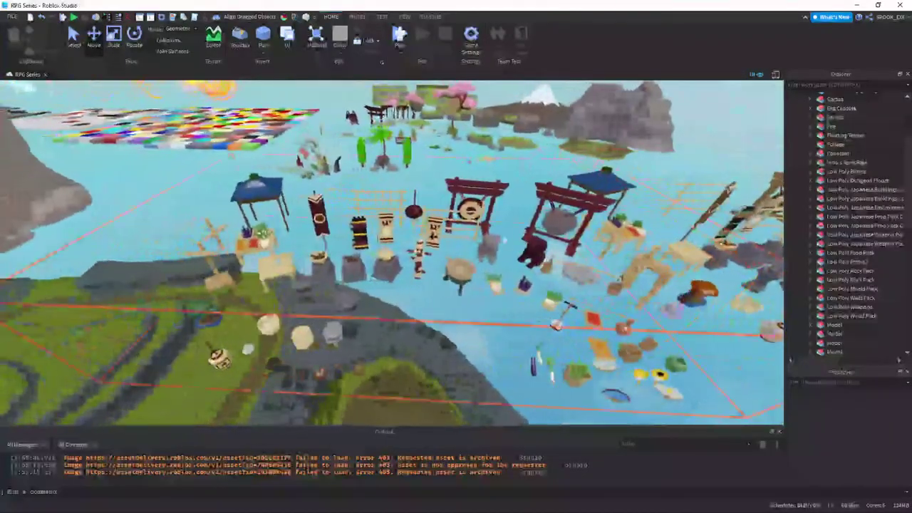
key(w)
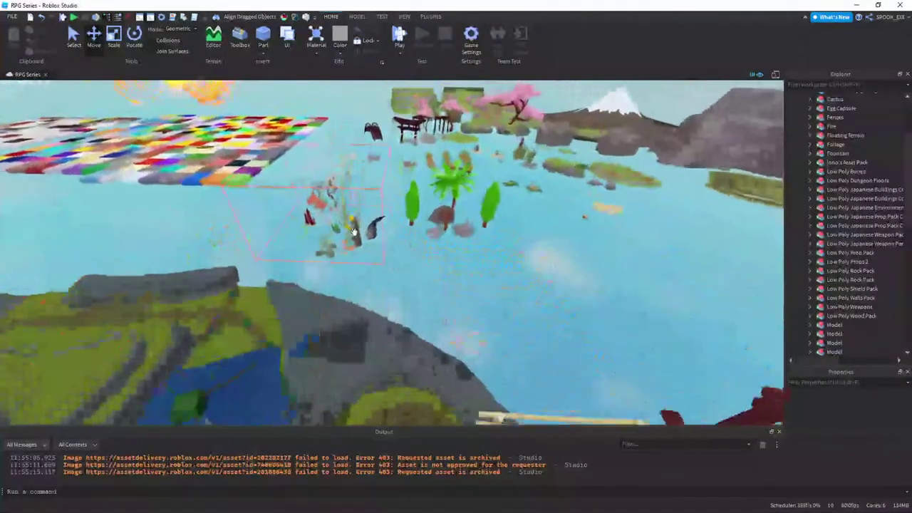
click(344, 230)
key(w)
right_drag(372, 249, 507, 308)
key(w)
click(477, 332)
key(w)
key(w)
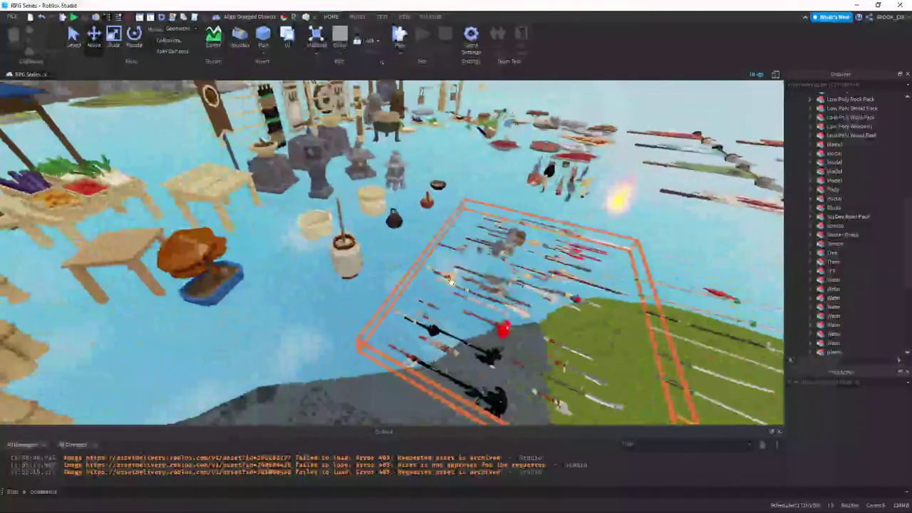
- Group the two Japanese weapon packs, Low Poly Weapons and Low Poly Shield Pack into a model named Maybe? in ServerStorage
click(451, 280)
right_drag(450, 281, 480, 283)
key(w)
ctrl+click(479, 233)
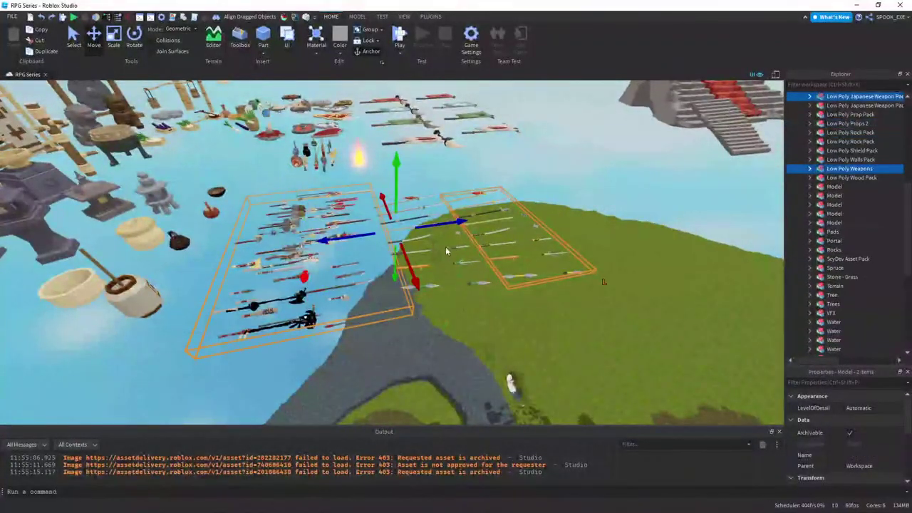
ctrl+click(457, 247)
key(w)
key(a)
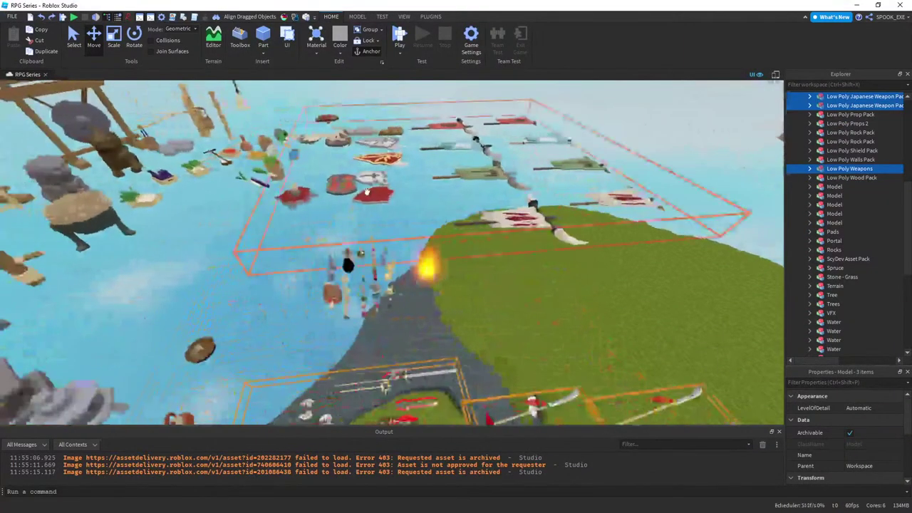
key(w)
key(e)
key(a)
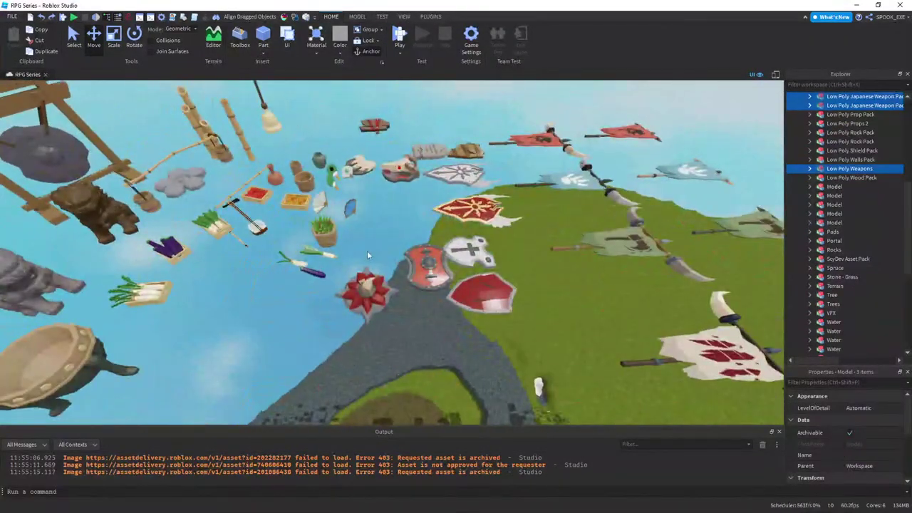
scroll(370, 279, down, 3)
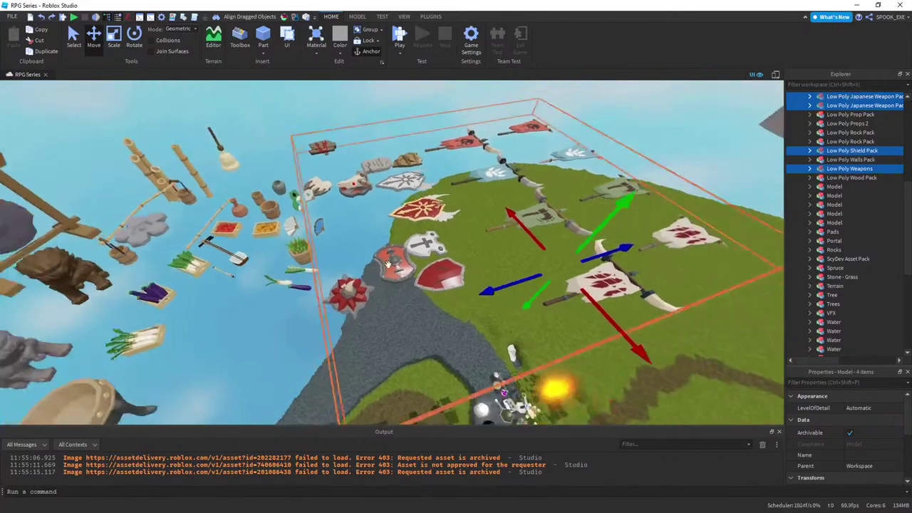
key(s)
key(d)
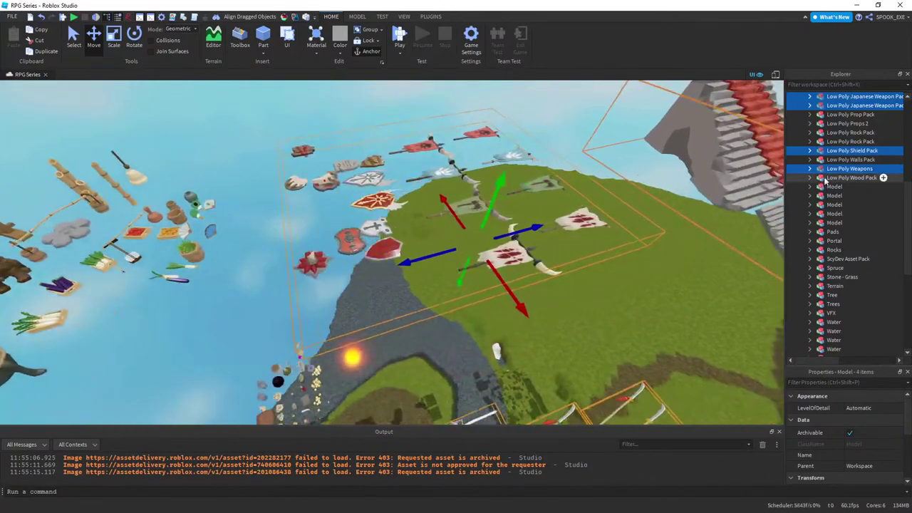
drag(824, 173, 842, 184)
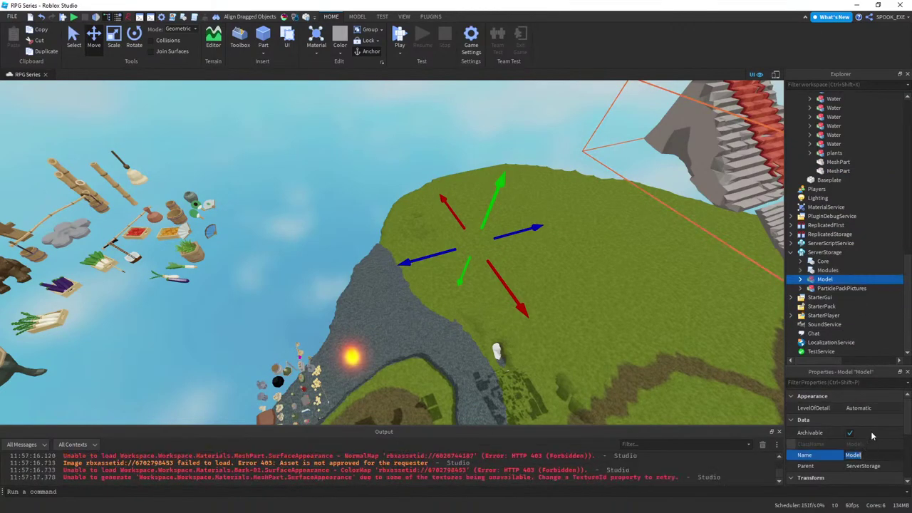
- Move the VFX model from the imported Workspace folder into the Maybe? model in ServerStorage
click(440, 228)
right_drag(441, 228, 396, 234)
key(a)
key(w)
key(w)
key(w)
key(w)
key(w)
key(s)
key(w)
key(w)
right_drag(181, 200, 171, 241)
key(w)
key(w)
key(w)
key(w)
click(226, 227)
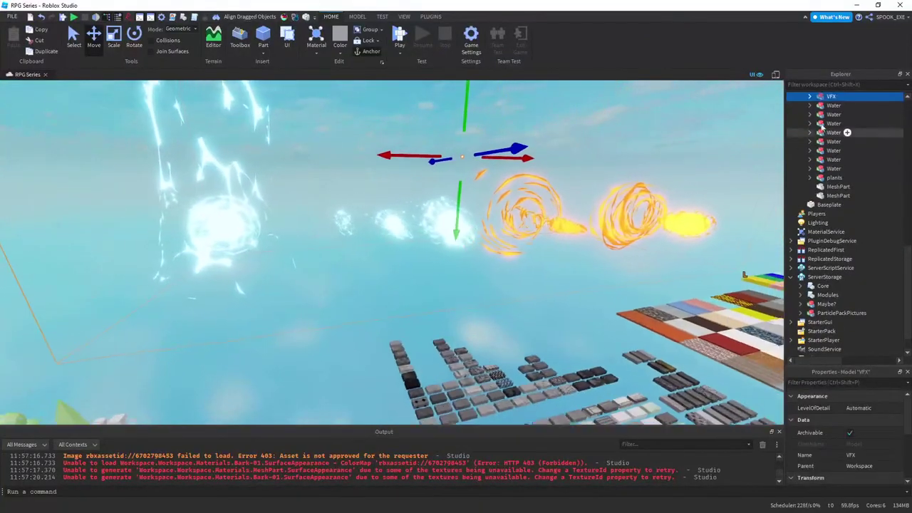
drag(826, 98, 848, 252)
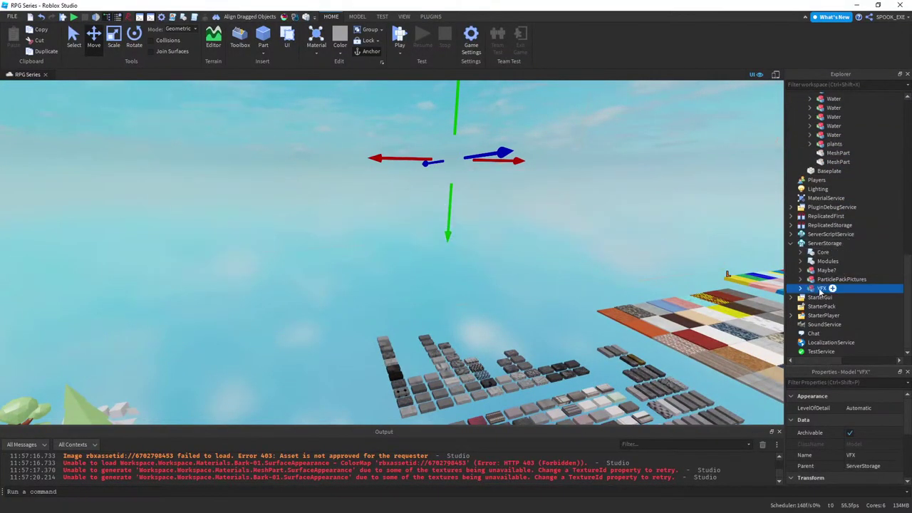
- Move the Materials folder out of the imported Workspace folder into the Maybe? model and collapse the imported folder
right_drag(640, 246, 631, 242)
key(w)
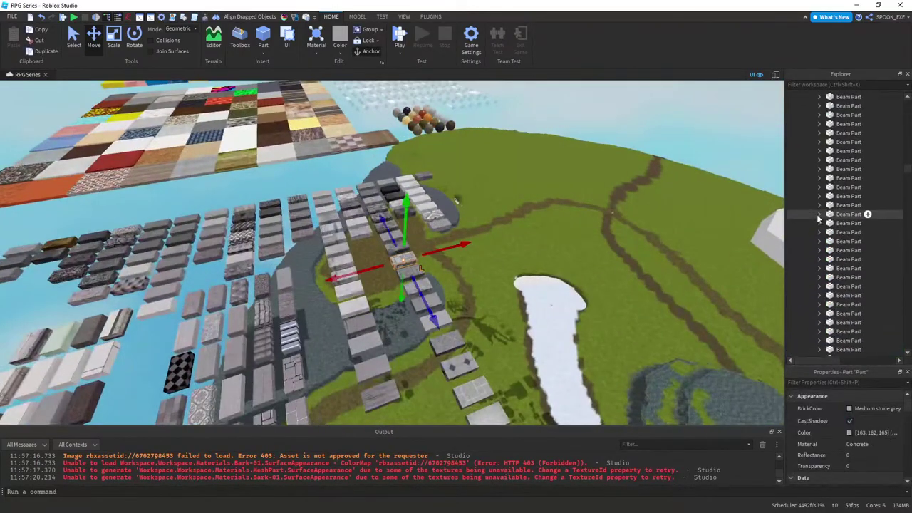
drag(907, 165, 907, 113)
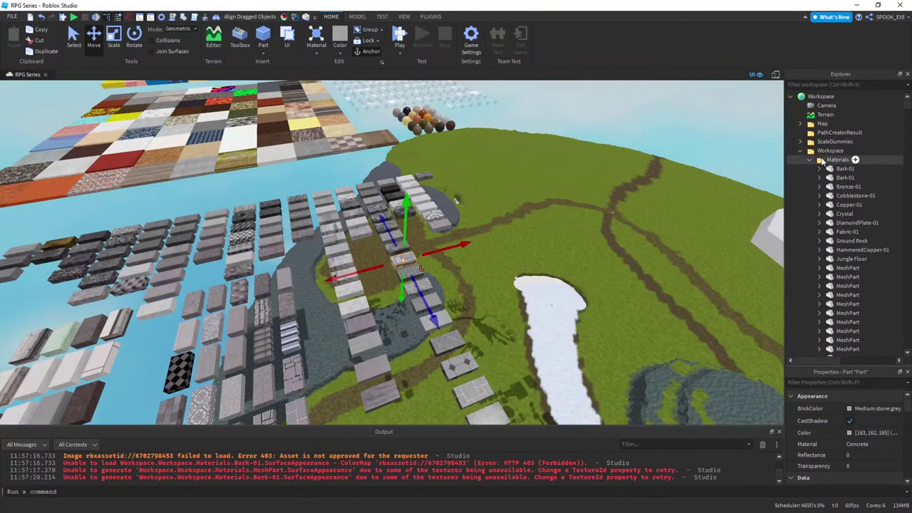
click(824, 163)
scroll(600, 195, down, 10)
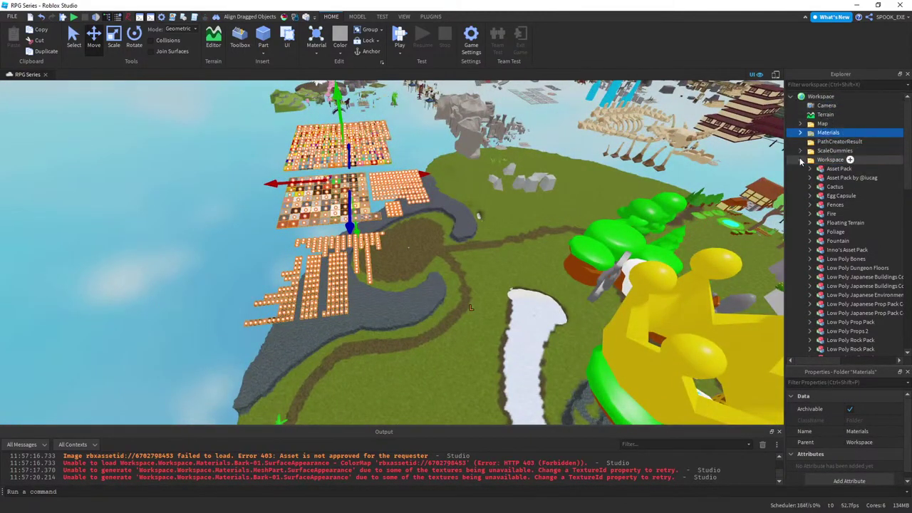
click(812, 161)
scroll(657, 176, down, 8)
click(657, 177)
right_drag(657, 176, 654, 177)
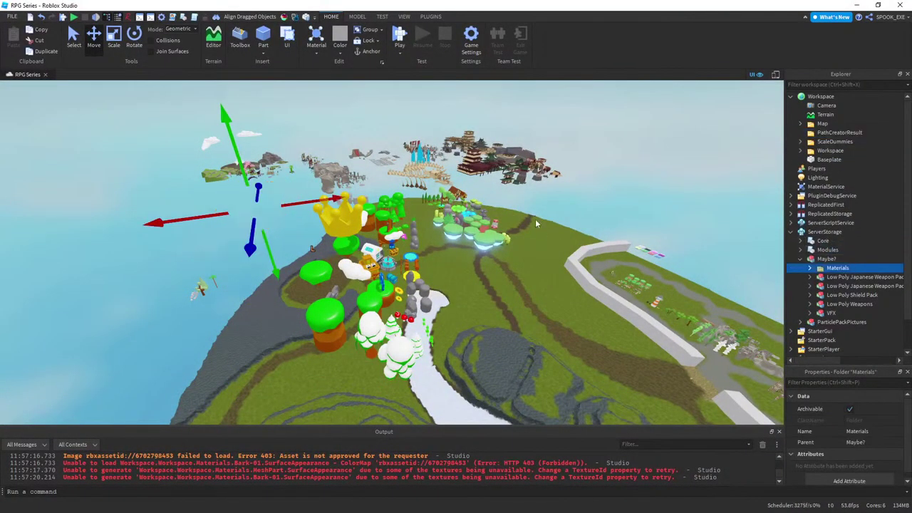
- Select a large group of the remaining assets and look over the Japanese environment pieces
click(572, 147)
mouse_move(572, 147)
right_down()
mouse_move(567, 141)
mouse_move(578, 147)
mouse_move(565, 163)
right_up()
drag(566, 166, 208, 318)
right_drag(285, 292, 373, 272)
scroll(351, 281, up, 10)
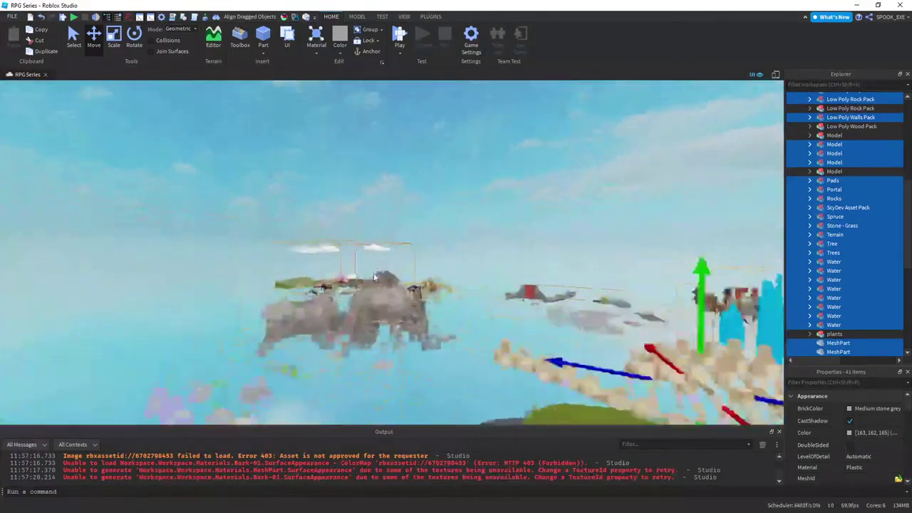
scroll(375, 277, up, 8)
key(w)
key(s)
key(w)
key(s)
- Move the three white cloud and smoke meshes near the volcano into the Maybe? model in ServerStorage
click(206, 171)
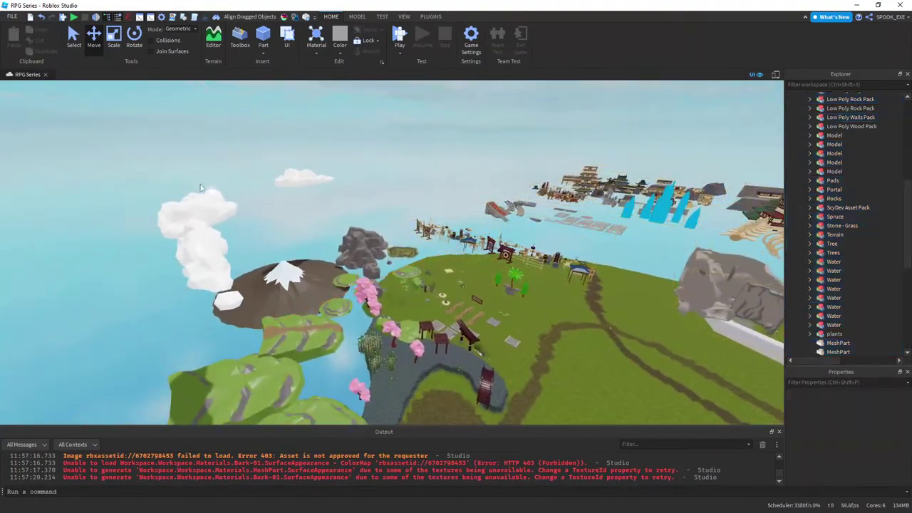
right_drag(541, 242, 539, 242)
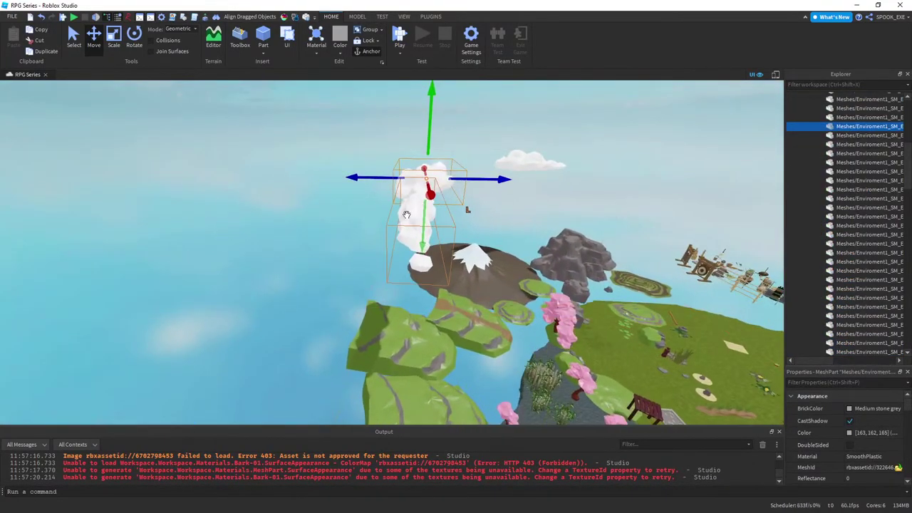
shift+click(560, 161)
scroll(853, 168, down, 20)
drag(840, 126, 866, 265)
drag(859, 231, 858, 228)
- Select the flat lily pad meshes and the stepping-stone cluster beside the reeds in the Japanese environment pack
right_drag(384, 265, 388, 265)
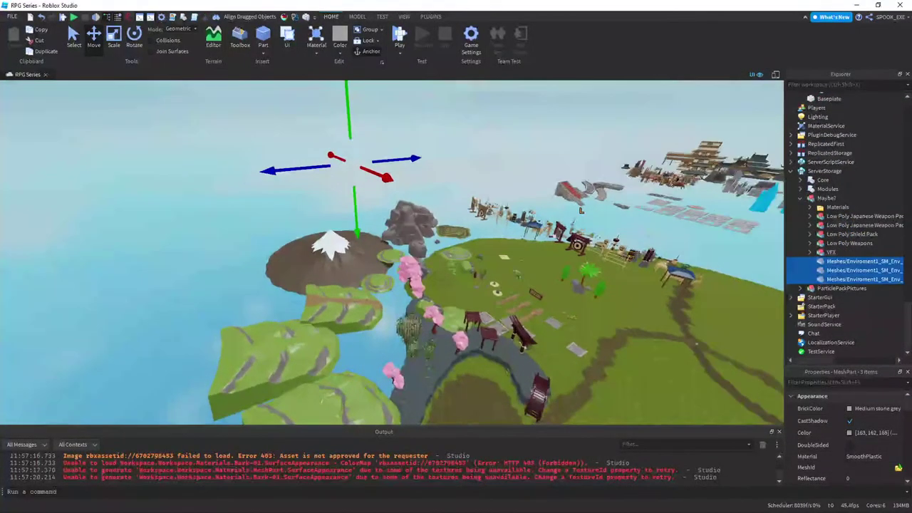
click(384, 265)
key(w)
click(384, 265)
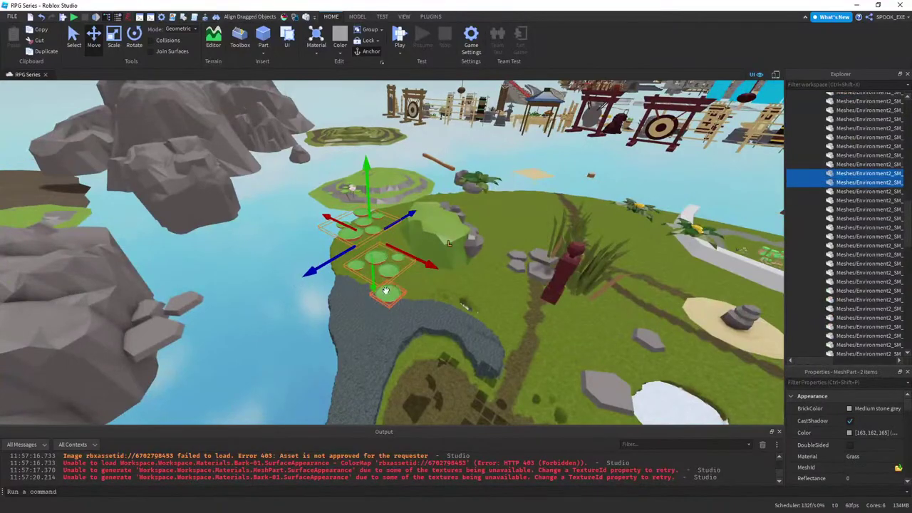
right_drag(617, 241, 609, 242)
key(w)
key(d)
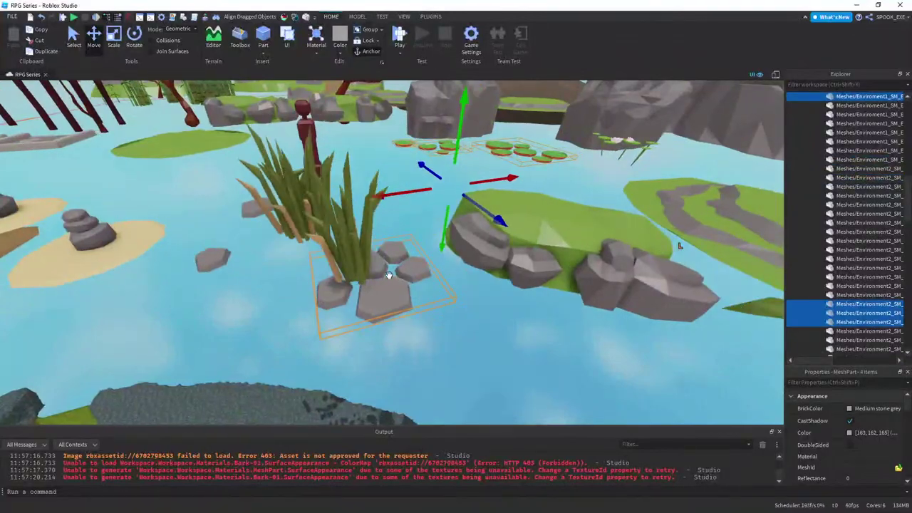
- Add the loose rocks and the stemmed lily pads with pink flowers to the selection of pond pieces
ctrl+click(224, 260)
key(a)
right_drag(249, 250, 367, 254)
ctrl+click(262, 239)
key(a)
key(e)
key(d)
key(w)
key(w)
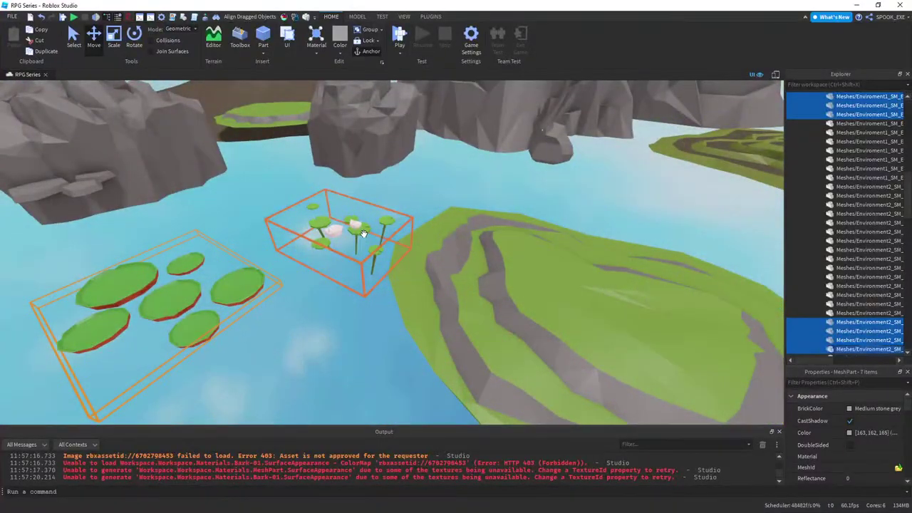
key(s)
key(a)
key(w)
key(s)
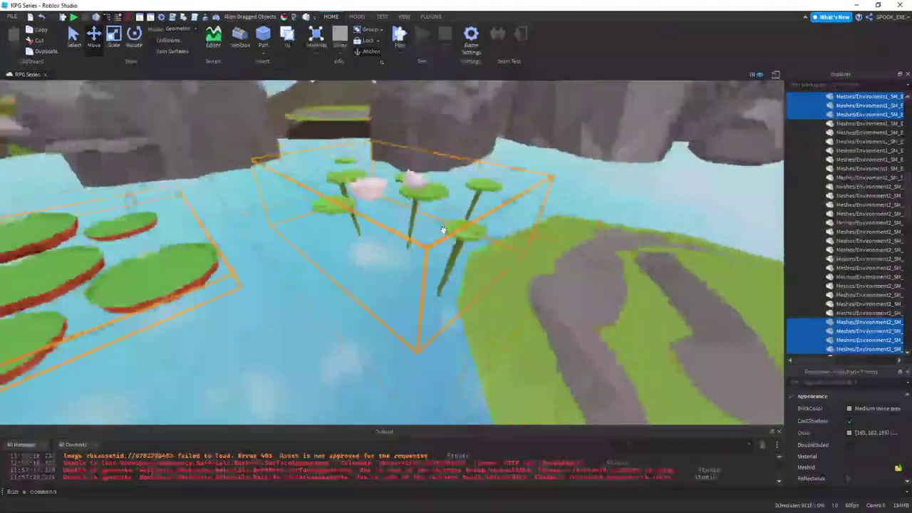
key(s)
mouse_move(442, 228)
right_down()
mouse_move(430, 236)
mouse_move(471, 239)
mouse_move(431, 233)
right_up()
key(w)
key(w)
- Switch to the HacknPlan board in Brave and review the planned programming tasks
key(alt+Tab)
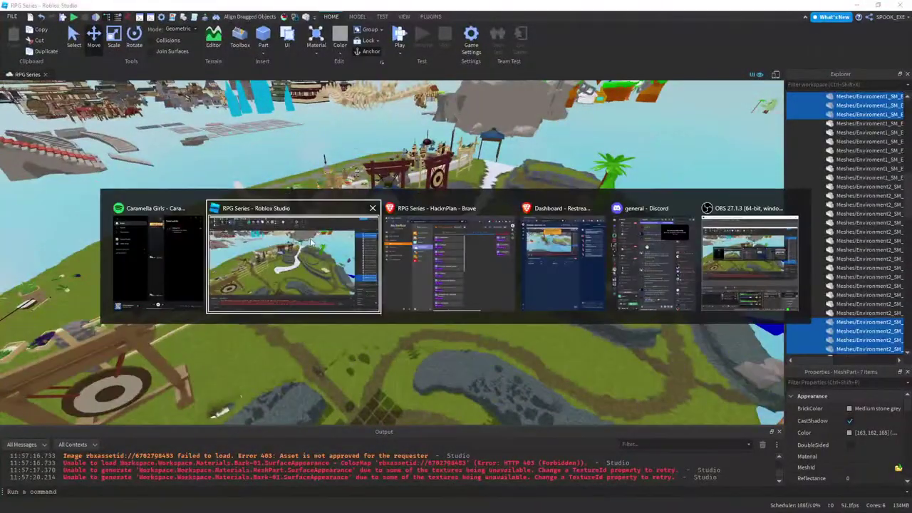
key(alt+Tab)
scroll(357, 256, down, 2)
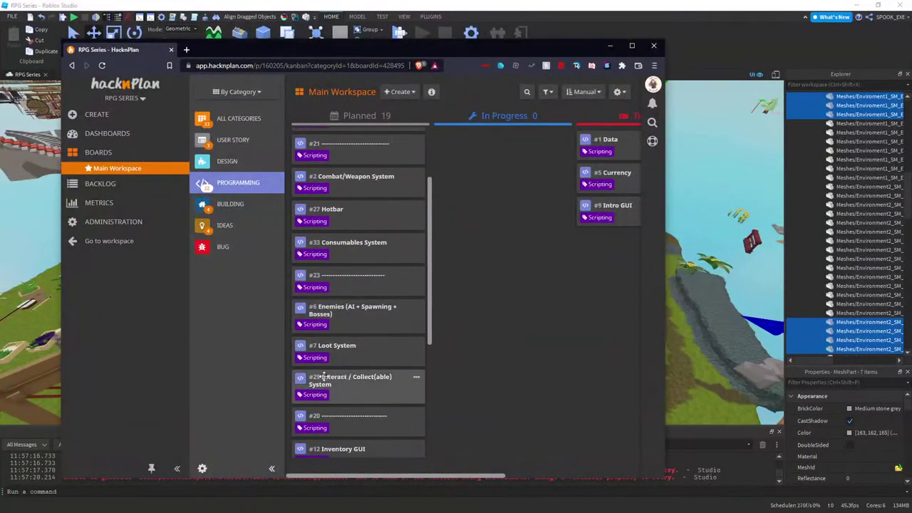
scroll(360, 367, down, 1)
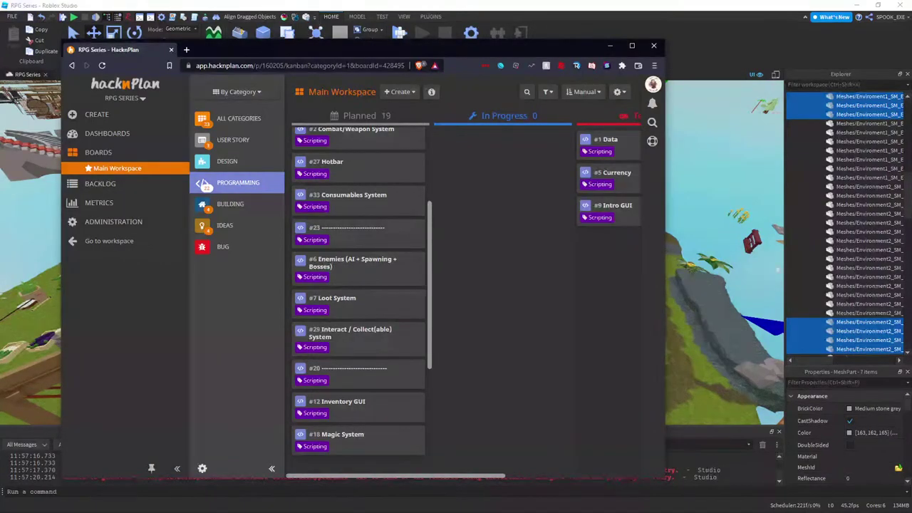
- Open the RPG Series experience page on roblox.com in a new browser tab and highlight its source-copying notice
click(187, 50)
click(129, 81)
click(127, 94)
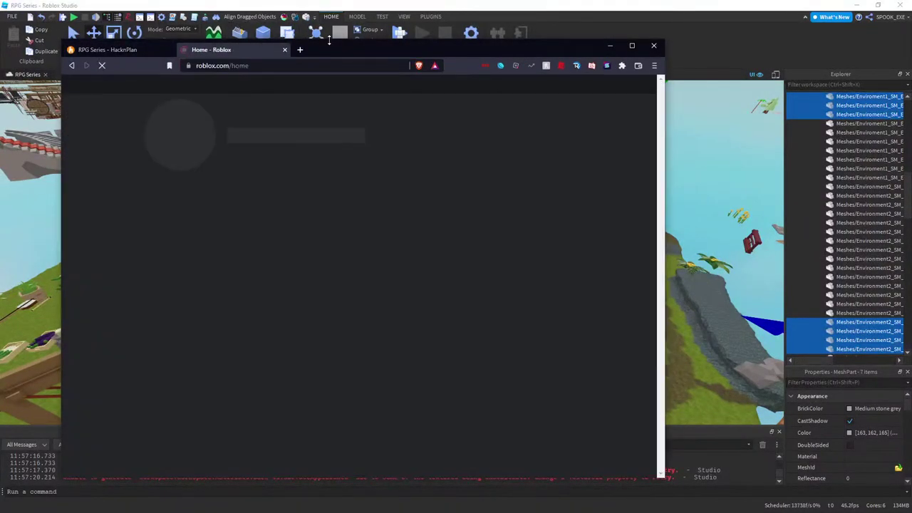
double_click(329, 40)
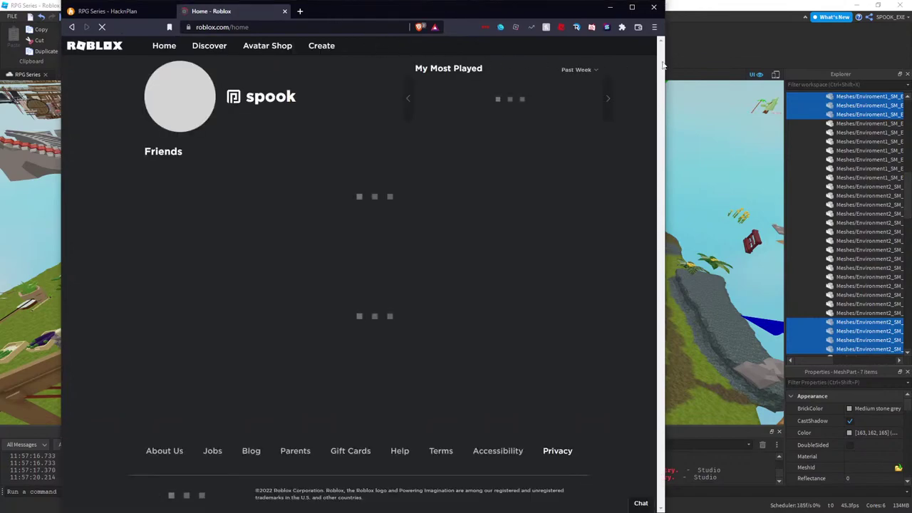
click(322, 46)
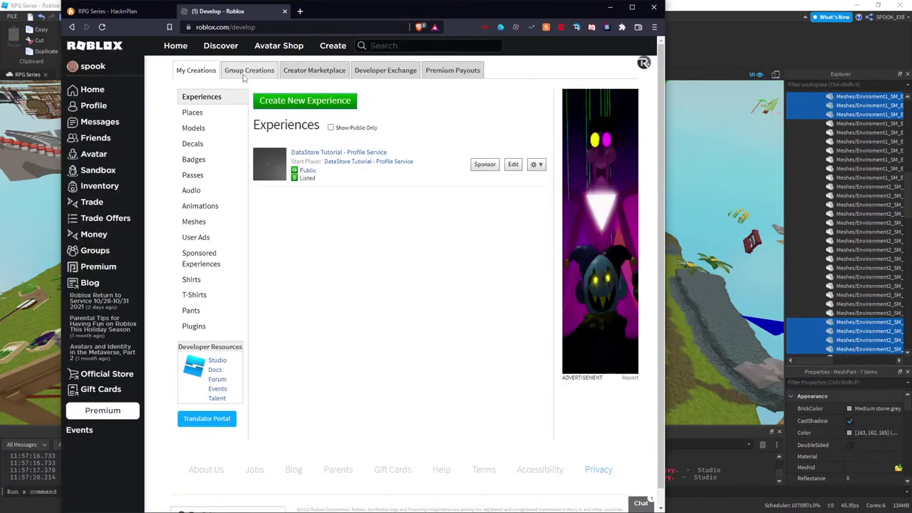
click(246, 72)
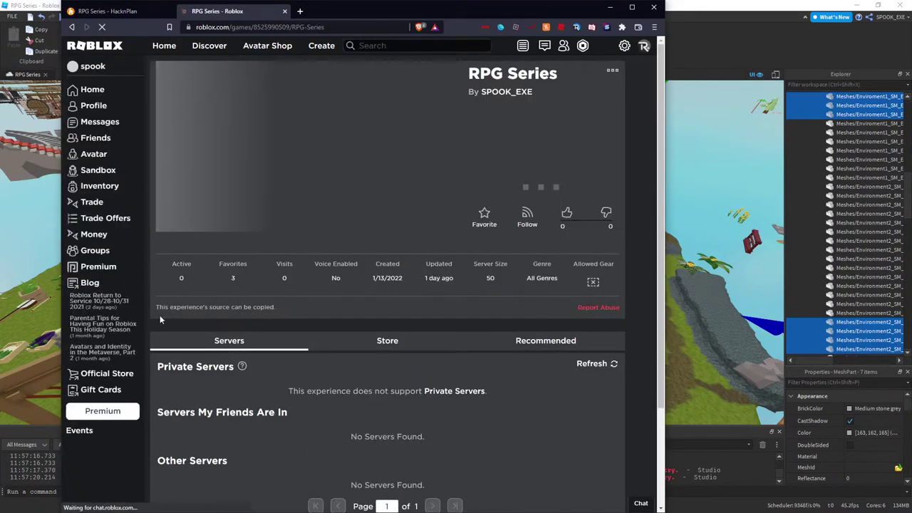
drag(156, 309, 253, 334)
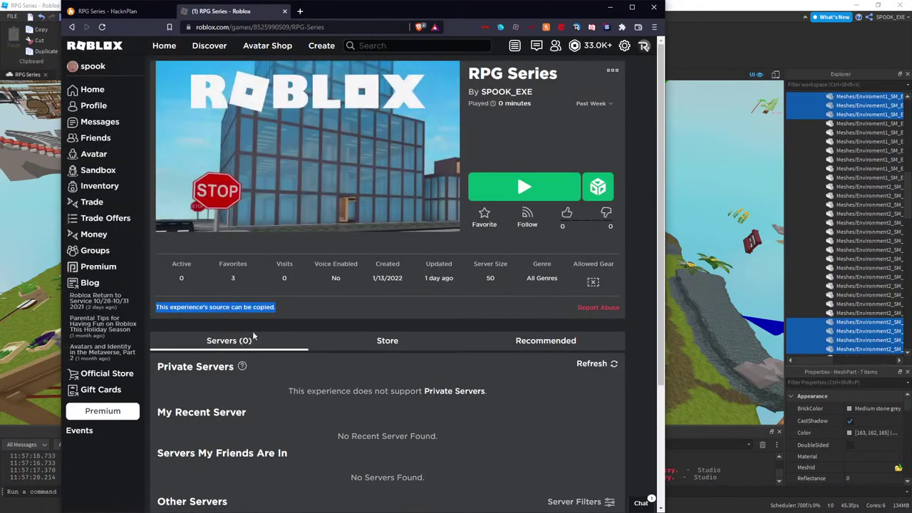
- Check the Version History of the RPG Series place, close the page and return to the planned tasks
click(612, 70)
right_click(623, 64)
click(588, 70)
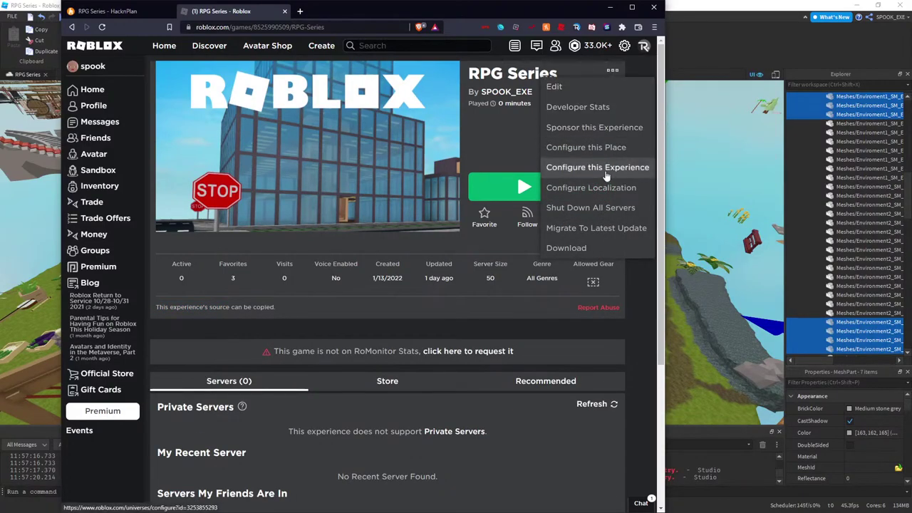
click(284, 12)
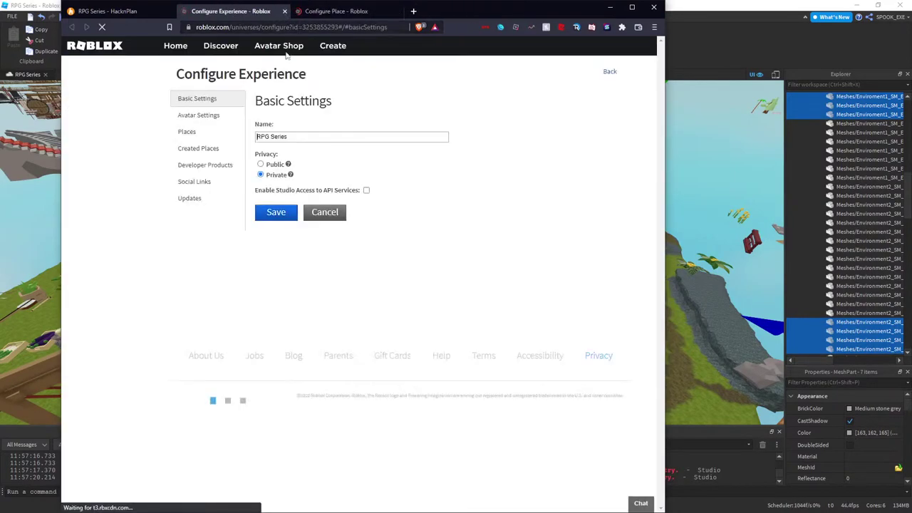
click(298, 12)
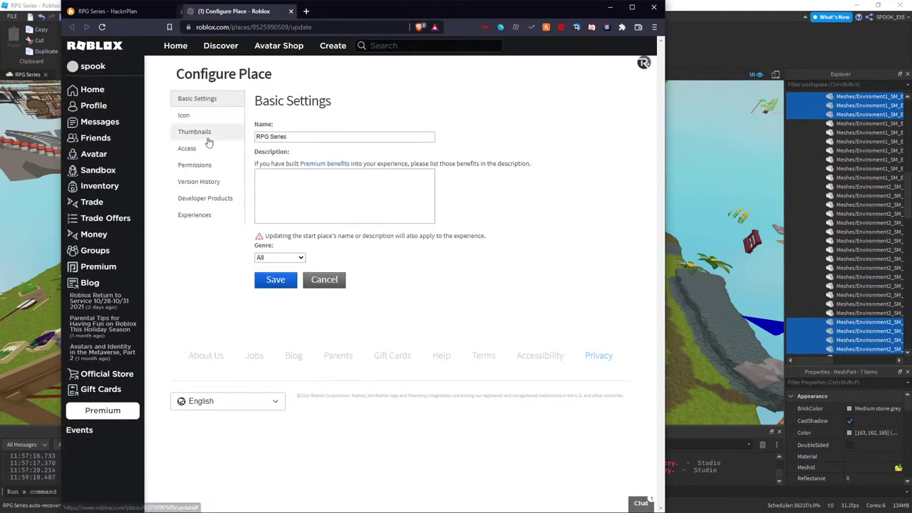
click(199, 182)
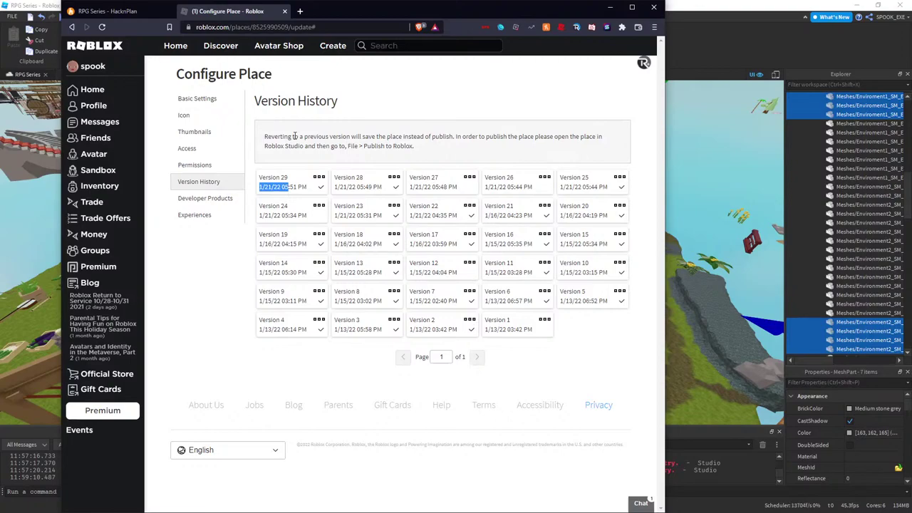
click(285, 11)
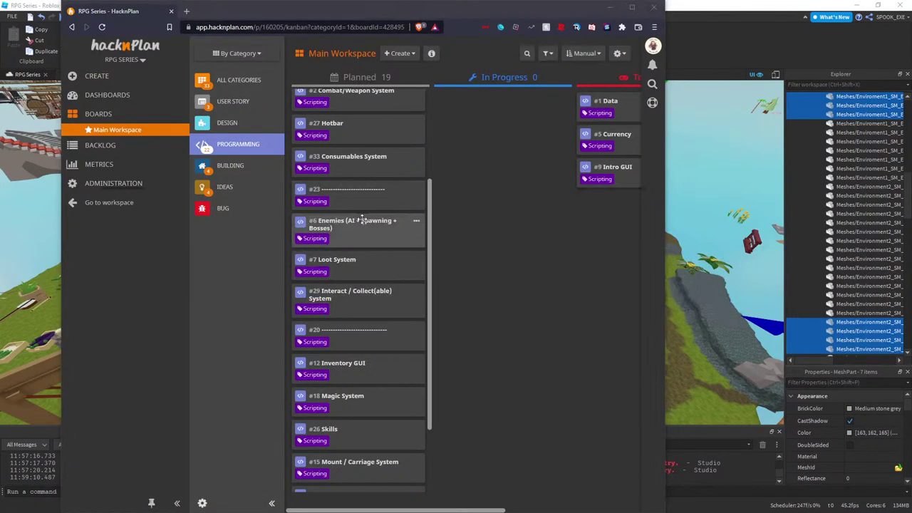
scroll(349, 187, up, 2)
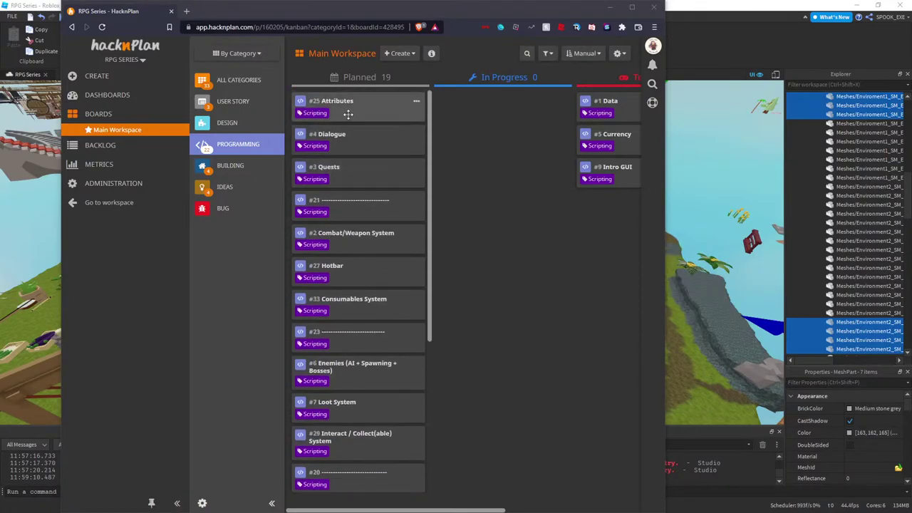
- Switch back to Roblox Studio and move the selected lily pad and rock meshes into the Maybe? model in ServerStorage
right_click(701, 164)
right_drag(652, 170, 656, 169)
scroll(850, 134, down, 8)
drag(842, 115, 874, 248)
scroll(848, 139, down, 14)
drag(854, 200, 854, 200)
right_drag(550, 165, 550, 166)
click(550, 166)
- Select the bamboo stalks and bamboo groves near the pink cherry trees in the Japanese environment pack
key(w)
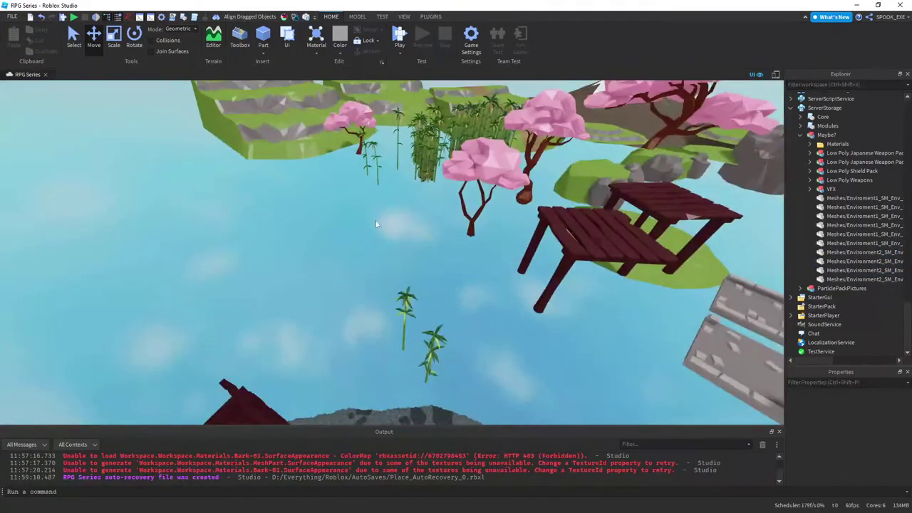
right_drag(481, 275, 480, 274)
key(a)
shift+click(468, 274)
right_drag(325, 229, 325, 230)
key(w)
shift+click(305, 242)
shift+click(338, 234)
right_drag(362, 191, 362, 191)
key(s)
right_drag(471, 218, 471, 223)
key(w)
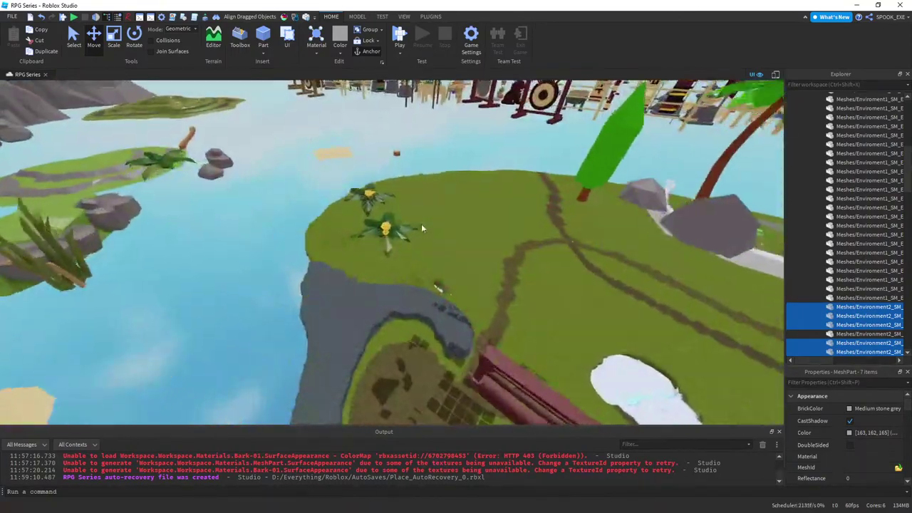
- Add the reed clumps beside the small rocky island to the selection
shift+click(421, 319)
right_drag(450, 260, 391, 262)
key(w)
key(a)
key(d)
key(a)
shift+click(446, 240)
key(w)
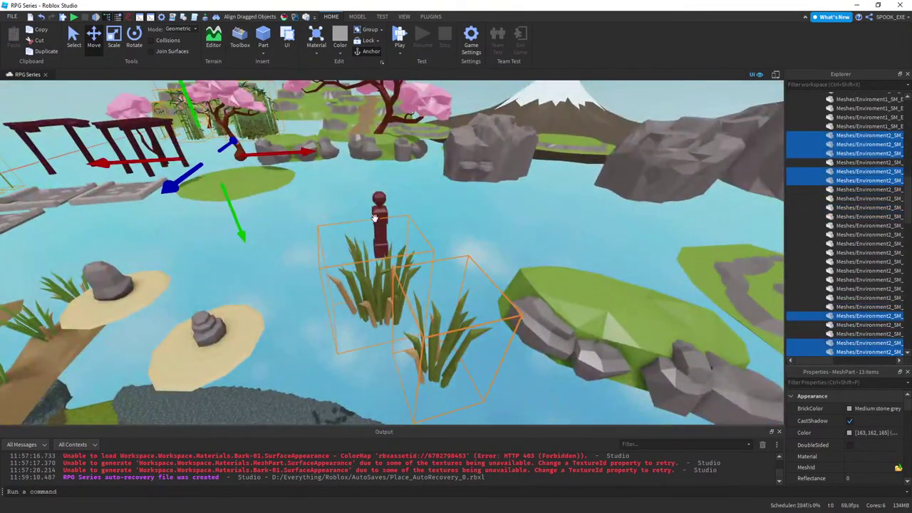
- Move the selected bamboo and reed meshes into the Maybe? model in ServerStorage
key(e)
key(a)
right_drag(359, 223, 684, 221)
key(s)
key(d)
scroll(852, 169, down, 20)
drag(836, 156, 865, 200)
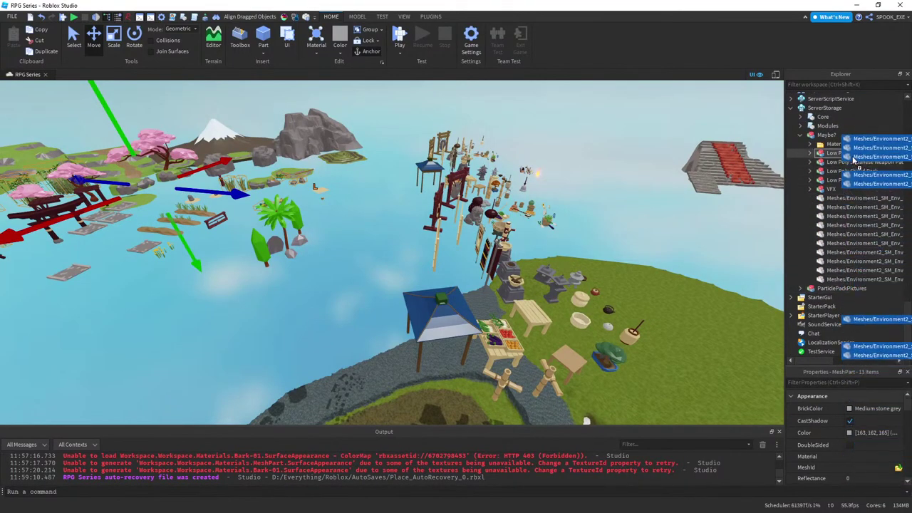
drag(844, 143, 844, 140)
- Look over the food crates, gongs, banners and other props of the Low Poly Japanese Prop Pack
key(w)
right_drag(584, 184, 560, 262)
key(s)
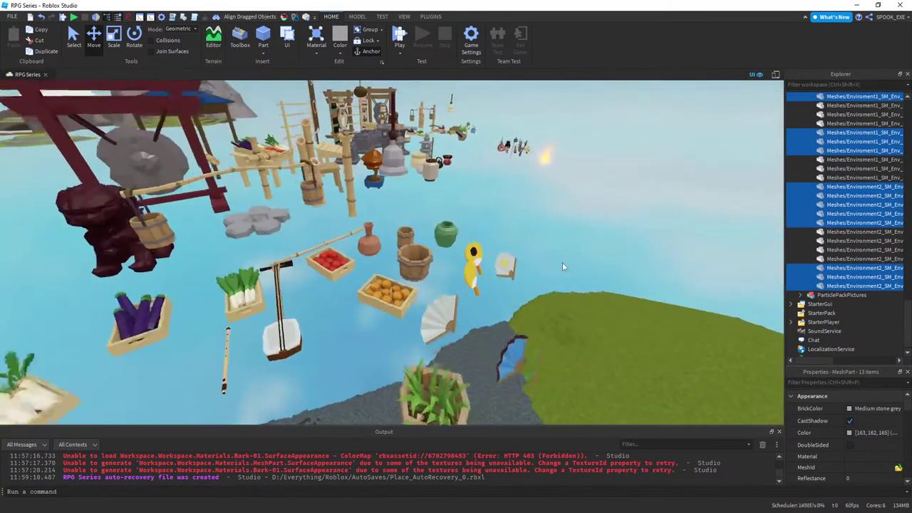
click(560, 262)
key(s)
key(a)
click(396, 282)
key(s)
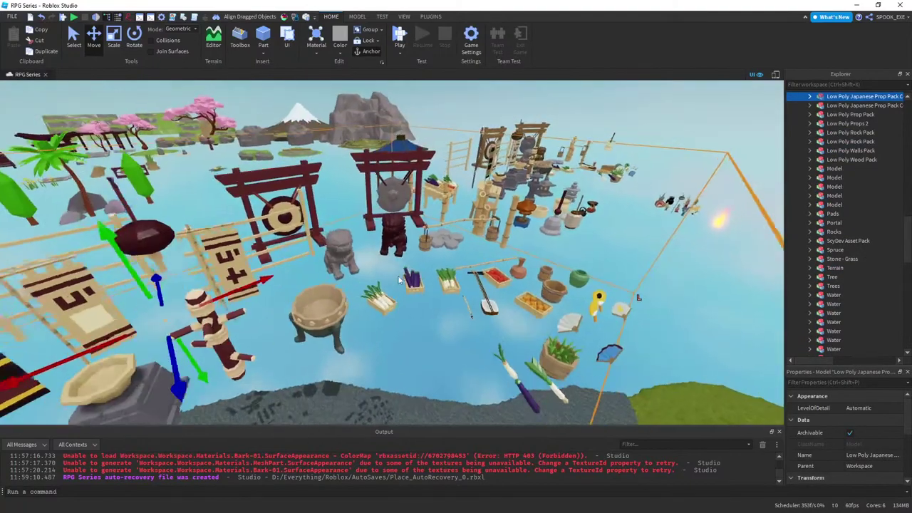
key(w)
mouse_move(461, 224)
right_down()
mouse_move(393, 379)
mouse_move(466, 336)
mouse_move(455, 222)
right_up()
click(455, 221)
key(s)
key(d)
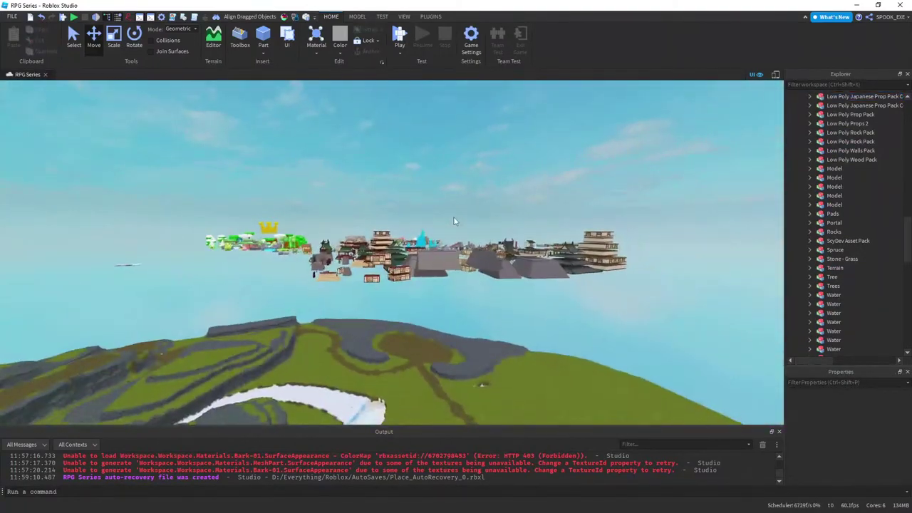
- Select the distant cluster of building and asset packs floating beyond the island and delete it
drag(300, 235, 111, 273)
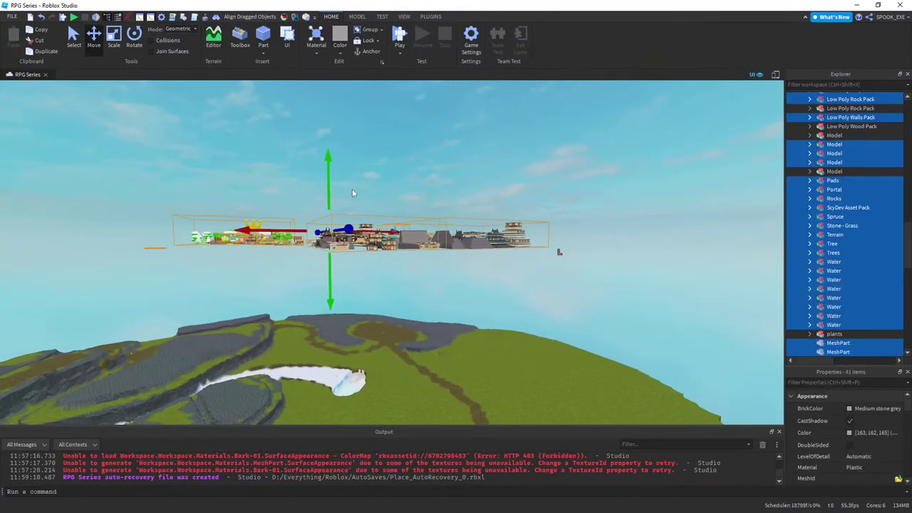
key(Delete)
right_drag(445, 159, 446, 160)
key(w)
key(w)
right_drag(497, 149, 498, 149)
key(s)
- Select the imported Workspace folder and move its remaining packs over the grassy terrain of the map
click(421, 195)
click(800, 144)
click(800, 143)
click(799, 151)
drag(498, 207, 533, 204)
right_drag(533, 204, 533, 204)
drag(533, 204, 466, 218)
right_drag(424, 191, 425, 191)
drag(425, 191, 448, 197)
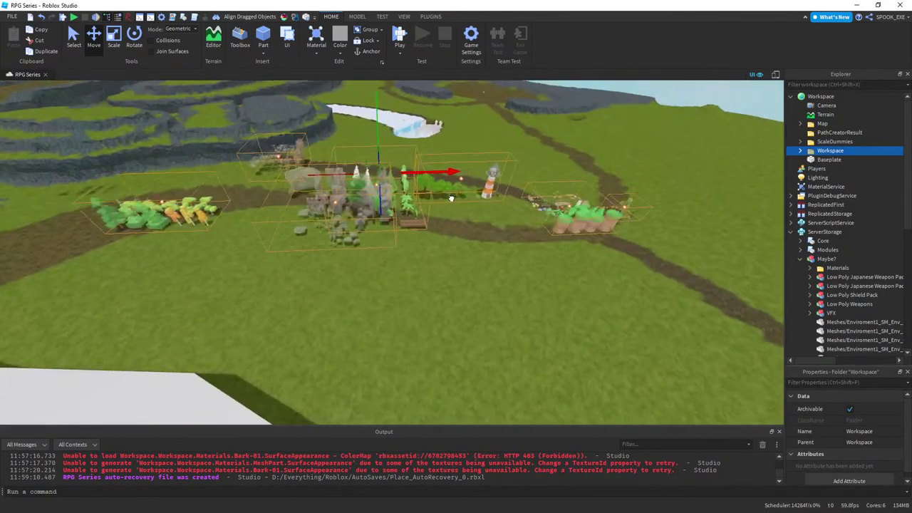
- Inspect the remaining packs on the grass, especially the wooden platforms and bridges of the Low Poly Wood Pack
click(447, 200)
drag(231, 214, 462, 291)
drag(263, 135, 613, 305)
click(483, 333)
key(w)
right_drag(483, 333, 483, 333)
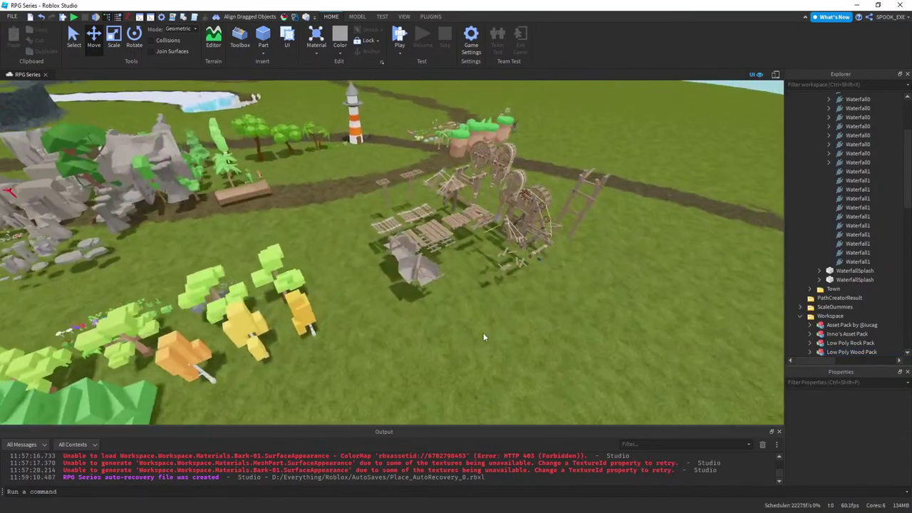
scroll(450, 289, up, 8)
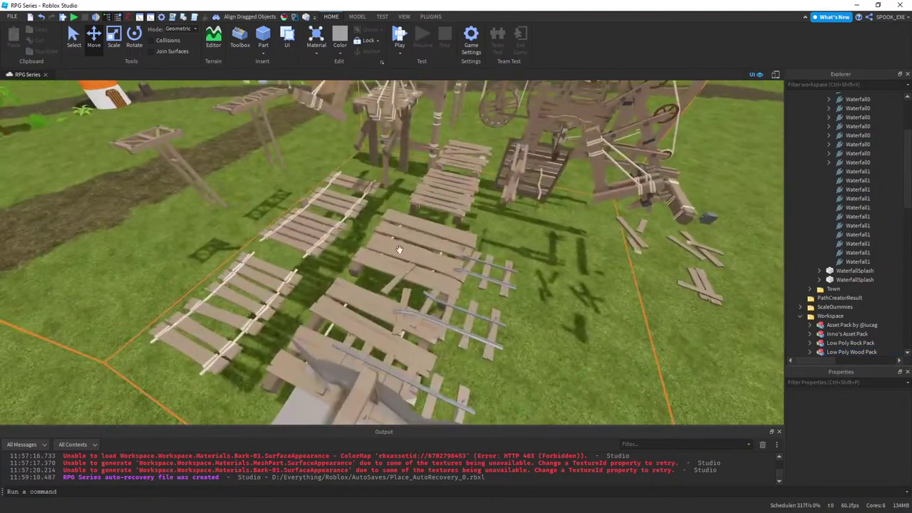
right_click(399, 249)
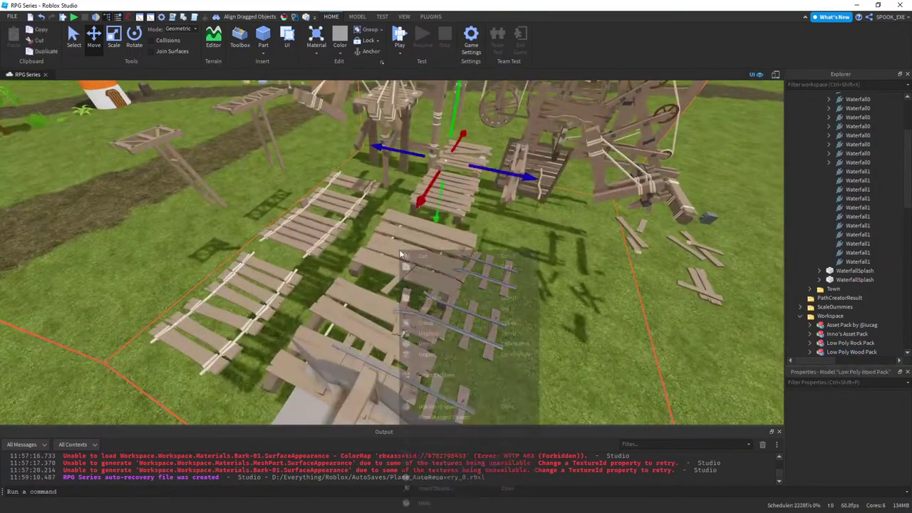
click(376, 246)
right_drag(376, 215, 388, 218)
click(533, 262)
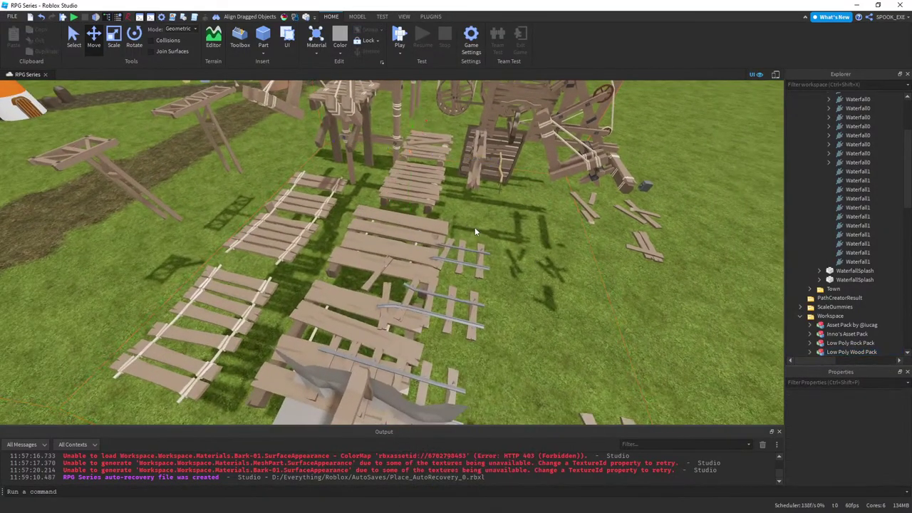
right_drag(475, 227, 485, 232)
- Copy a single wooden platform mesh from the Low Poly Wood Pack and paste it directly into the game's Workspace
alt+click(354, 273)
right_drag(436, 268, 446, 267)
drag(419, 222, 425, 191)
drag(905, 206, 903, 107)
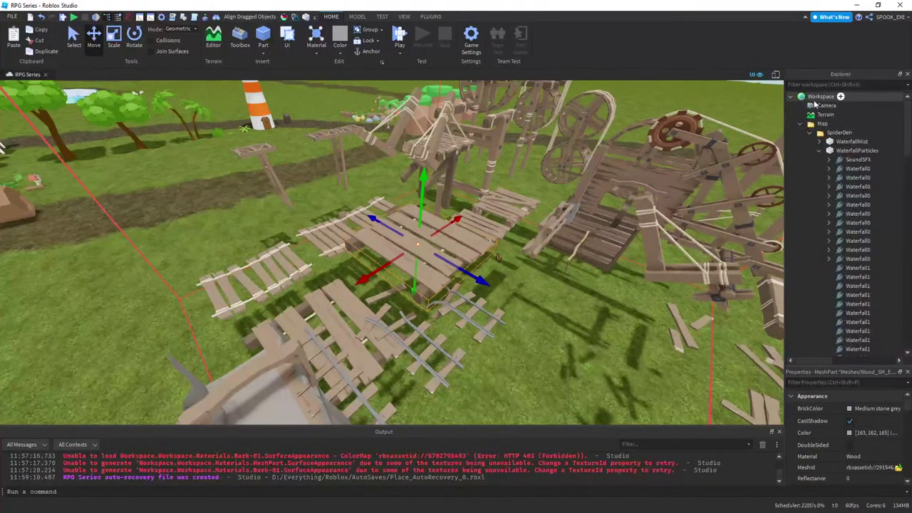
click(817, 98)
key(ctrl+v)
- Move the pasted wooden platform onto the dirt bank beside the white river
drag(356, 244, 169, 269)
drag(582, 254, 348, 338)
key(w)
right_drag(427, 332, 428, 332)
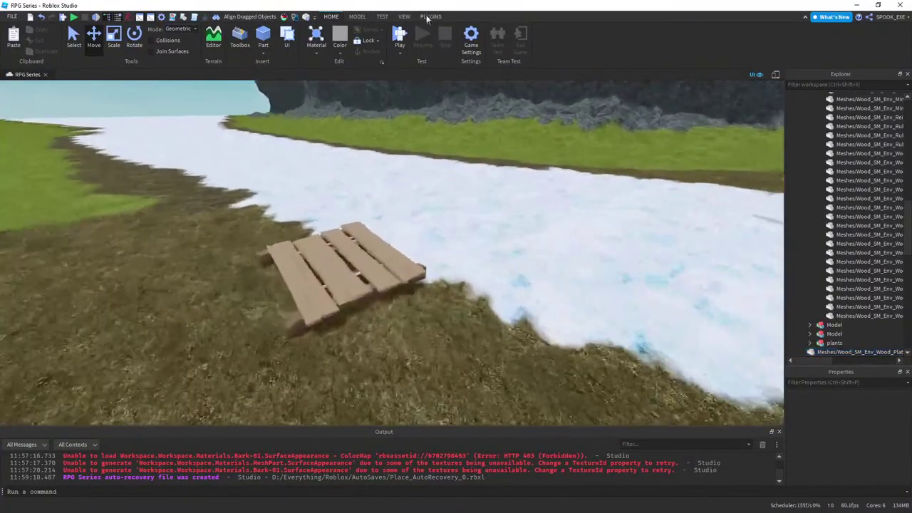
- Select the wooden platform by the river, then check the installed plugins in Plugin Management and close it
click(431, 17)
click(357, 265)
right_drag(509, 165, 509, 166)
key(w)
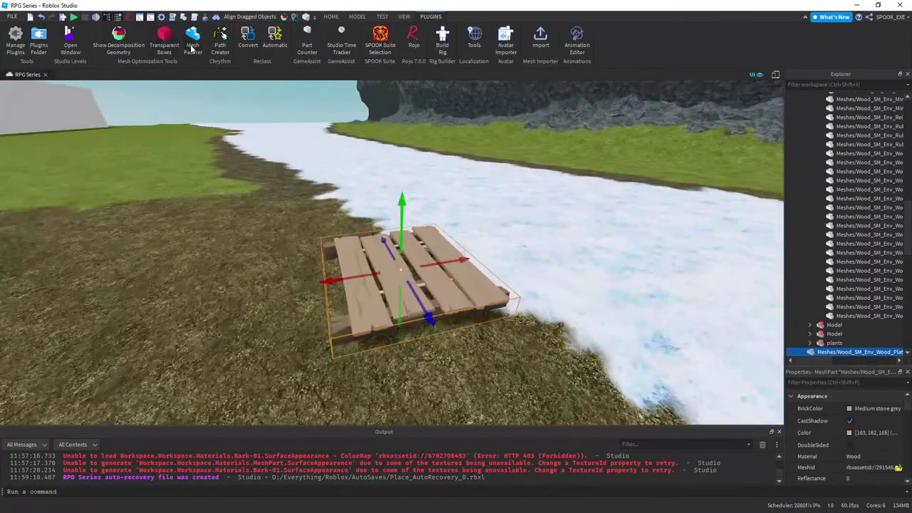
click(20, 47)
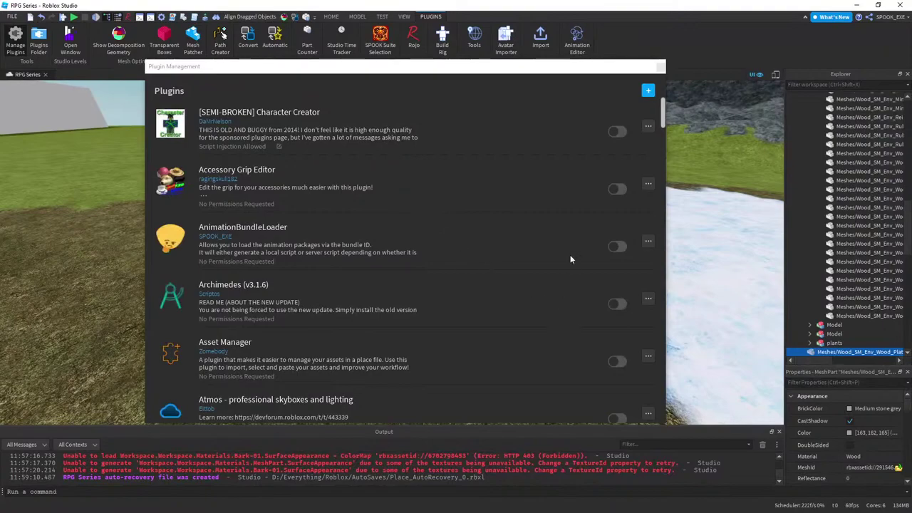
click(661, 66)
click(329, 16)
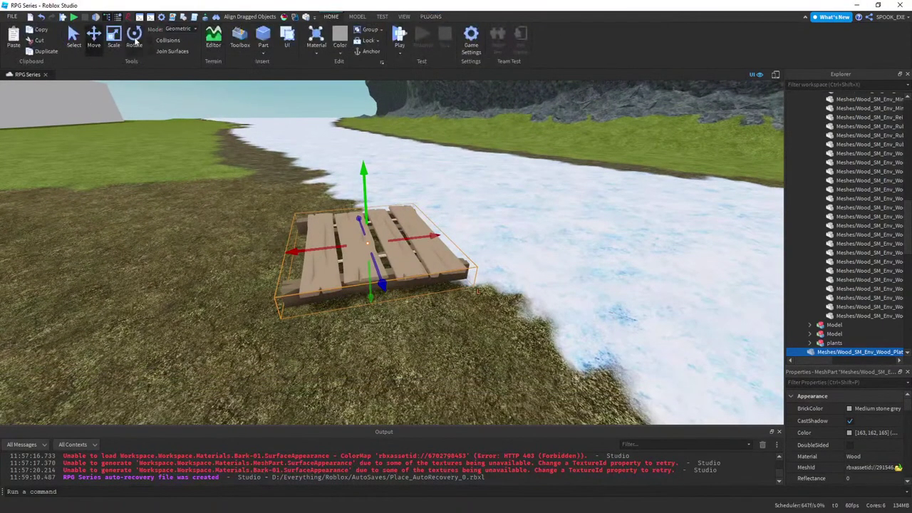
- Rotate the wooden platform on the dirt bank so that it slopes upward toward the river
click(135, 40)
scroll(289, 153, up, 2)
right_drag(300, 158, 314, 166)
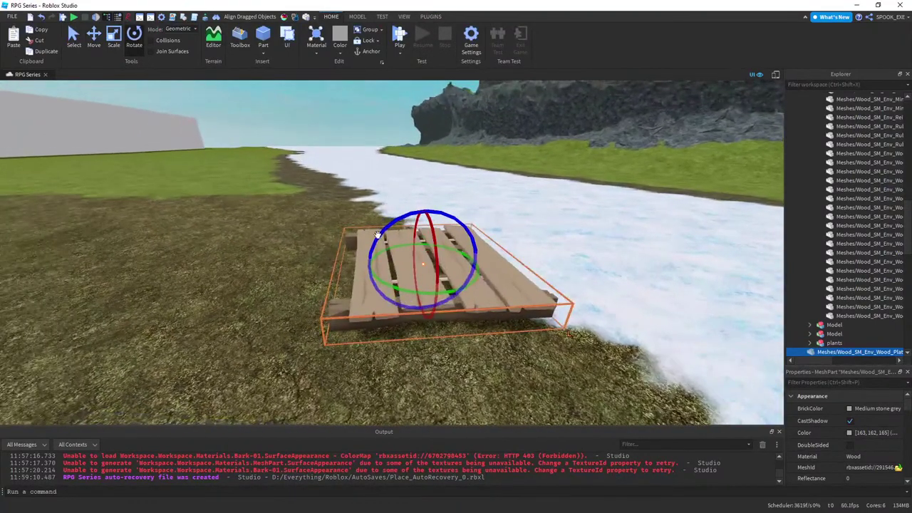
drag(378, 234, 406, 200)
click(324, 241)
key(s)
key(d)
click(329, 247)
- Launch the Archimedes plugin for bending the wooden platform into an arc
click(430, 17)
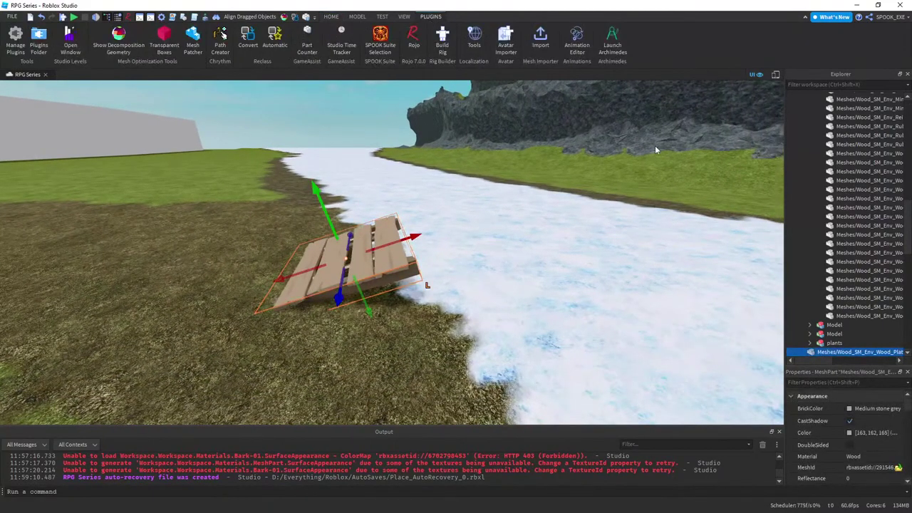
click(613, 44)
key(a)
right_drag(173, 147, 185, 141)
key(s)
click(185, 141)
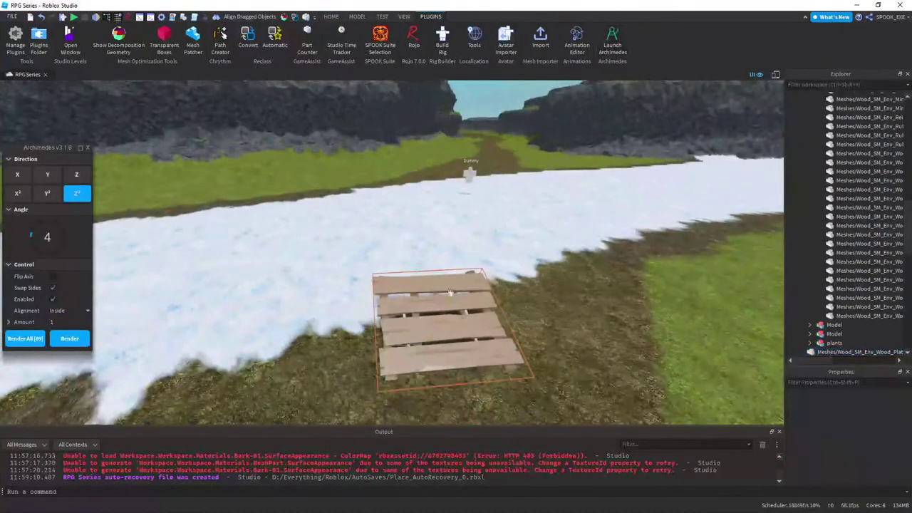
- Reselect the wooden platform and turn it on the bank so that it lines up with the river crossing
click(452, 287)
click(332, 17)
click(137, 48)
right_drag(381, 210, 381, 210)
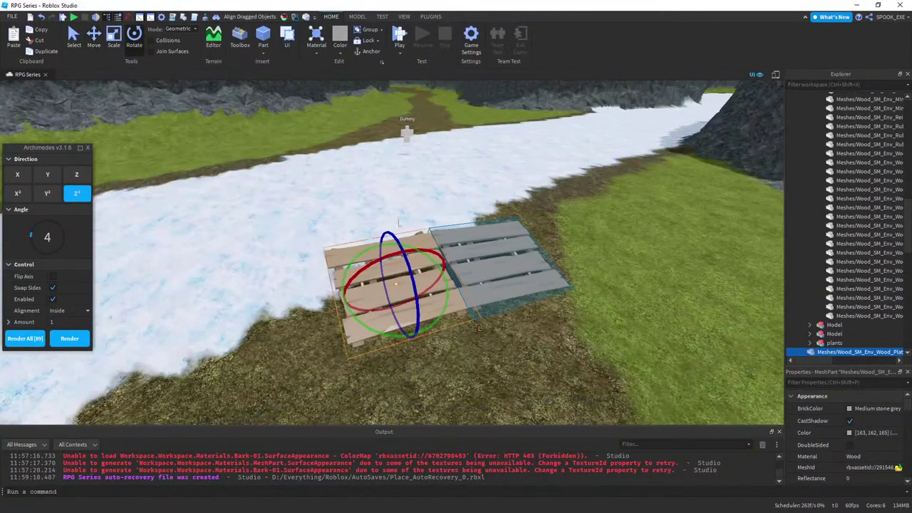
drag(443, 299, 444, 312)
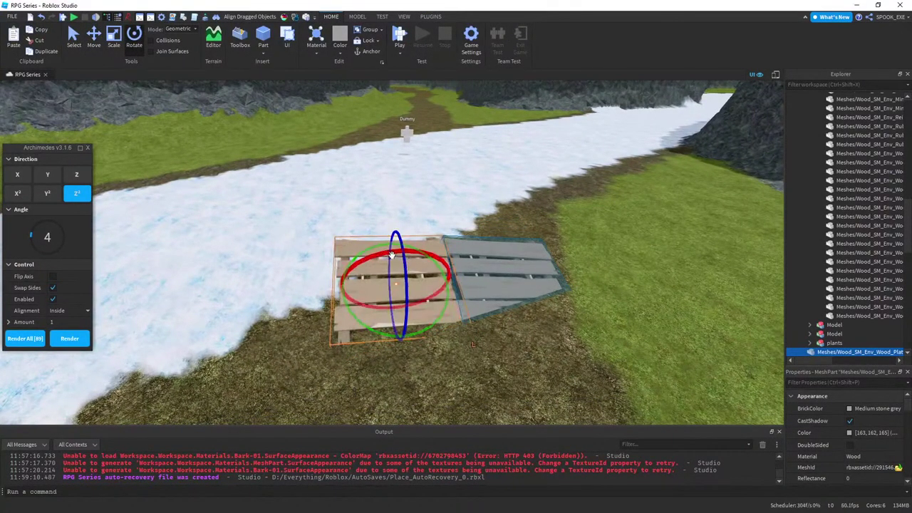
drag(393, 255, 382, 255)
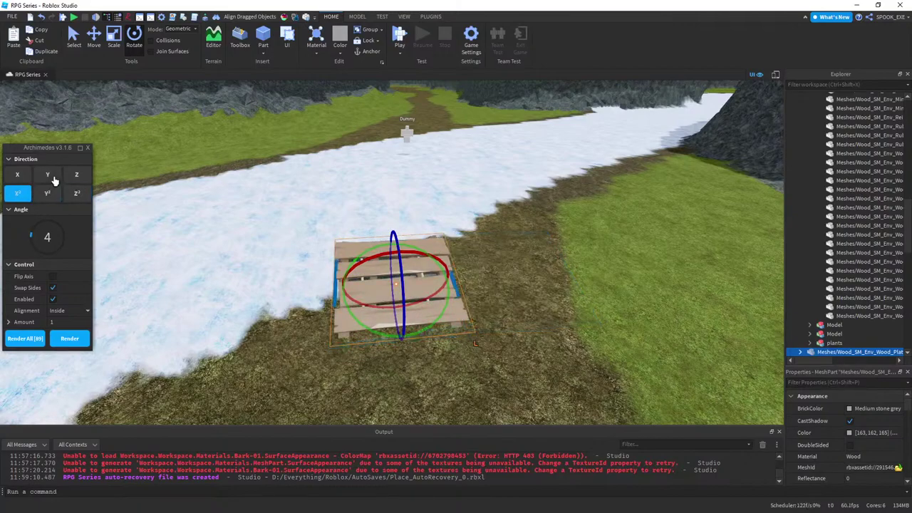
- Configure Archimedes with direction X, Swap Sides off, Flip Axis on and an angle of 7 so the arc extends over the river
key(d)
right_drag(240, 216, 171, 208)
click(55, 289)
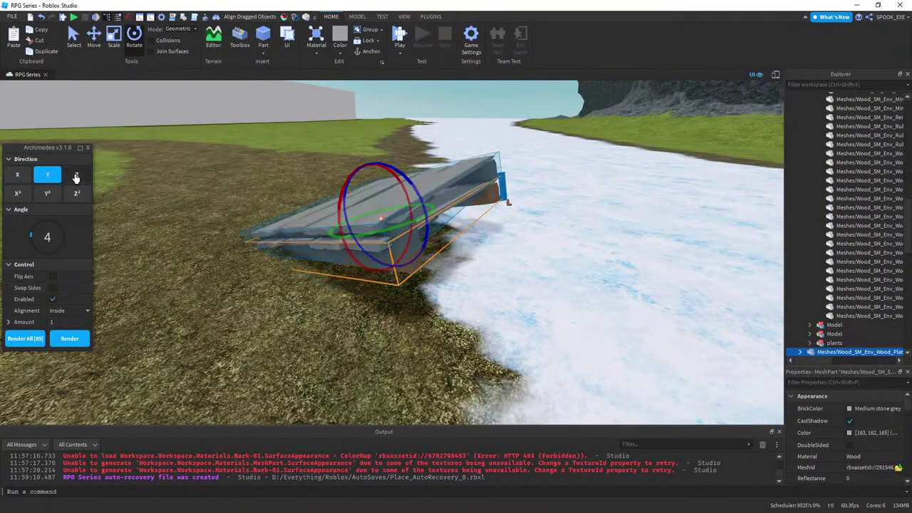
click(76, 176)
click(23, 178)
key(a)
right_drag(221, 208, 245, 219)
key(s)
click(60, 278)
right_drag(267, 254, 244, 248)
key(q)
drag(35, 234, 34, 236)
key(d)
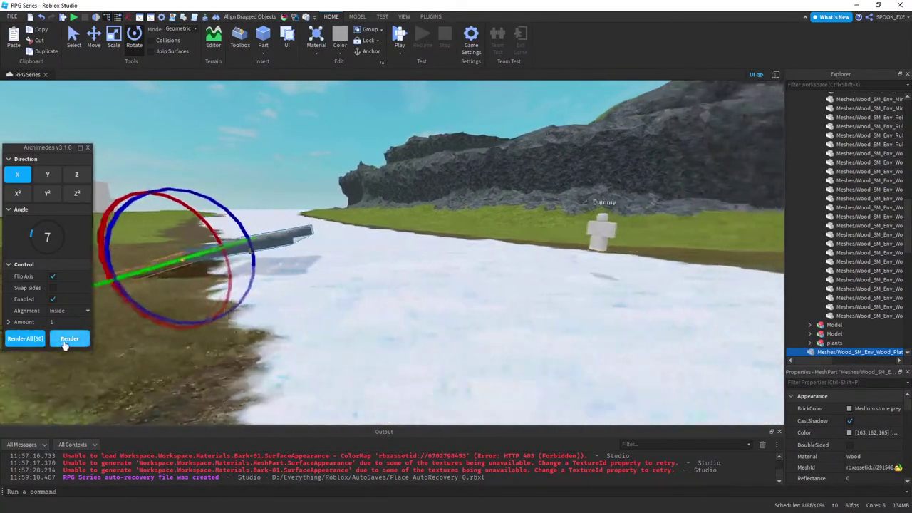
key(a)
click(67, 345)
click(67, 345)
key(d)
click(68, 345)
click(68, 345)
key(a)
key(ctrl+z)
key(ctrl+z)
key(ctrl+z)
key(ctrl+z)
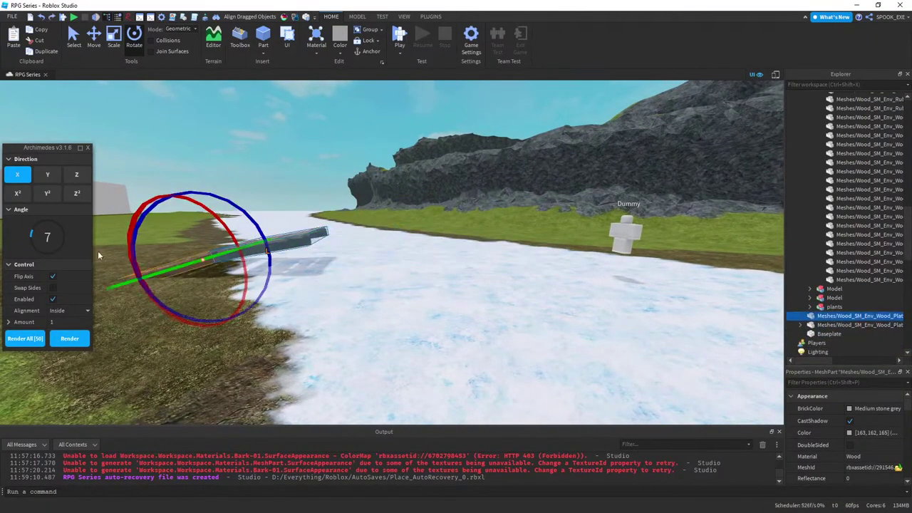
- Set the Archimedes angle to 5 and render platform after platform to form an arched bridge across the river
key(a)
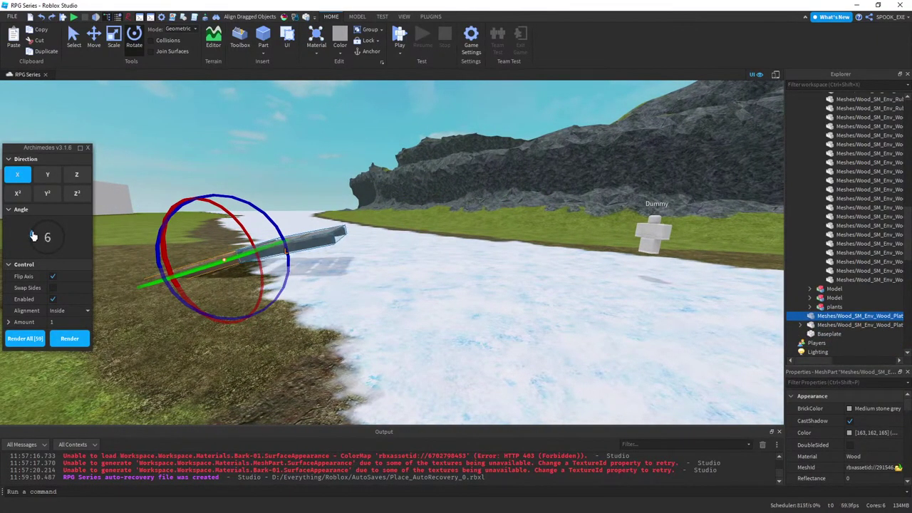
click(81, 341)
click(80, 342)
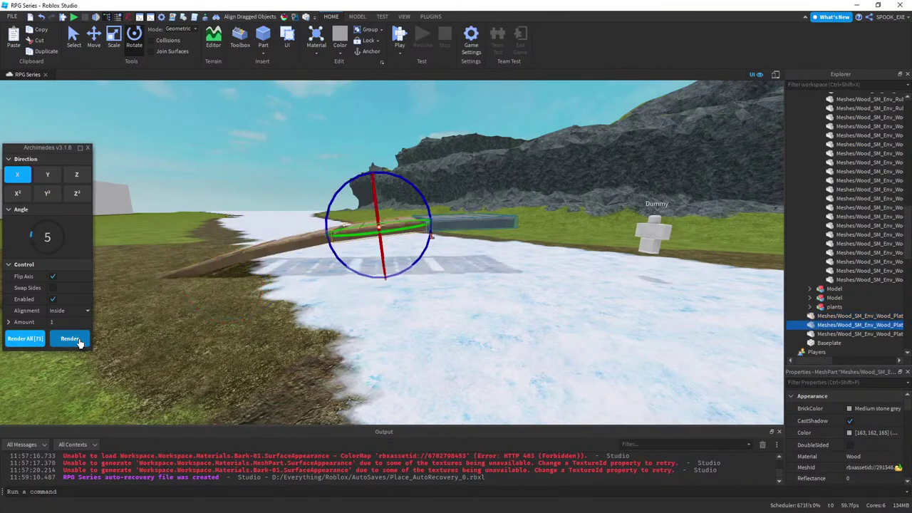
click(80, 342)
click(80, 341)
click(81, 342)
click(81, 341)
- Undo the last rendered bridge platform and close Archimedes
key(d)
key(d)
right_drag(216, 336, 216, 335)
key(a)
key(ctrl+z)
click(87, 148)
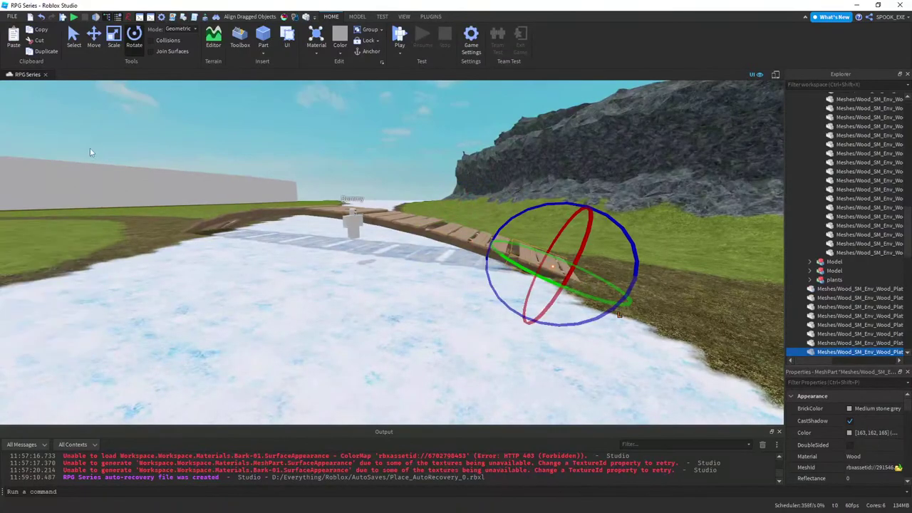
- Select all the wooden platforms that make up the arched bridge
right_drag(385, 325, 385, 327)
key(e)
click(385, 326)
right_drag(321, 268, 321, 268)
click(320, 268)
key(d)
right_drag(426, 179, 426, 179)
drag(462, 141, 383, 373)
key(d)
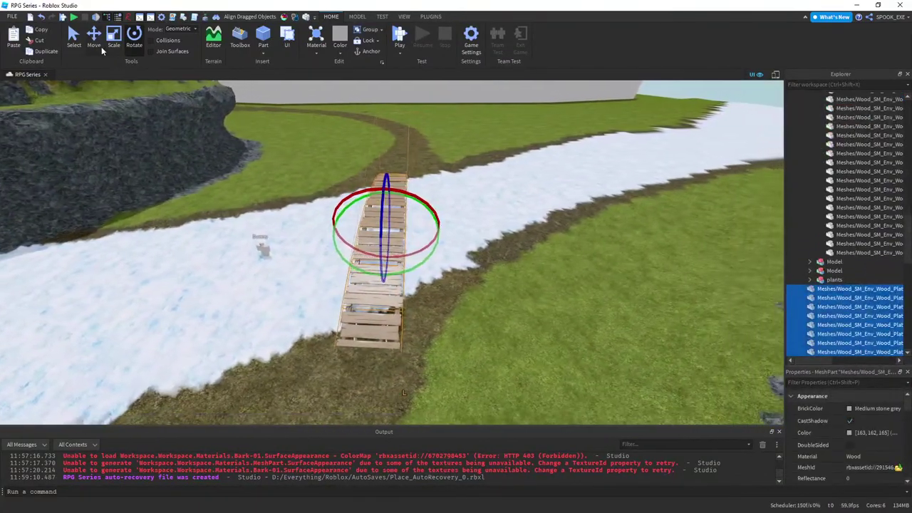
- Move the selected bridge sideways and along its length so that its ends rest on the dirt banks
click(95, 40)
drag(426, 233, 398, 234)
drag(346, 295, 344, 306)
key(w)
right_drag(377, 276, 377, 276)
key(d)
right_drag(345, 245, 346, 245)
drag(428, 183, 426, 184)
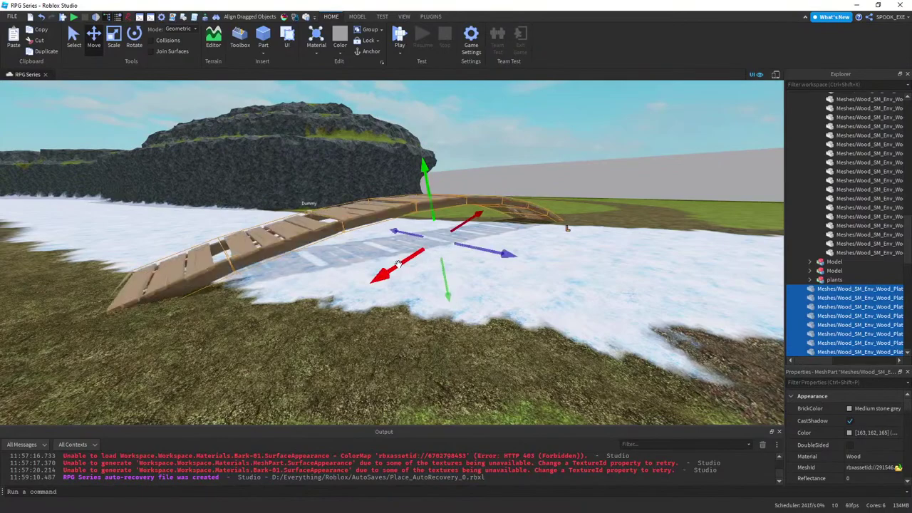
drag(392, 230, 385, 231)
key(d)
right_drag(404, 249, 405, 249)
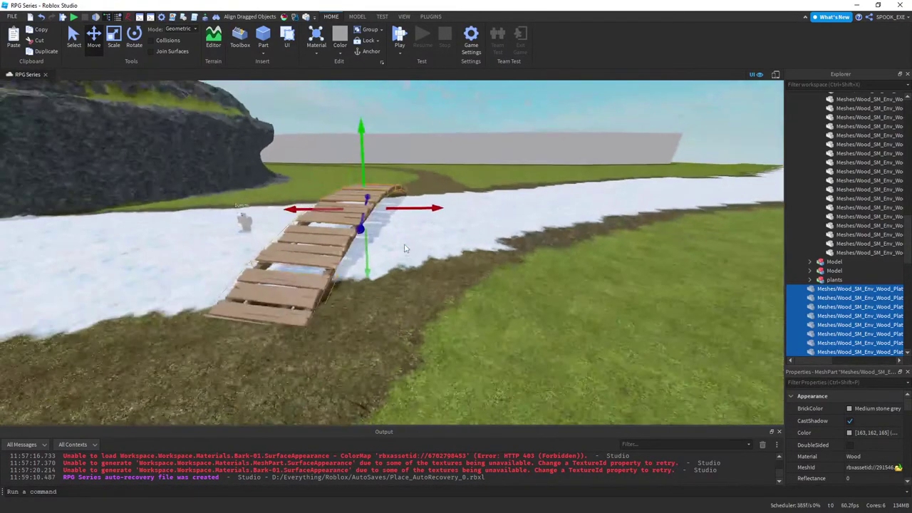
- Duplicate the whole bridge and place the copy directly alongside it to double the width
key(ctrl+d)
drag(397, 223, 443, 233)
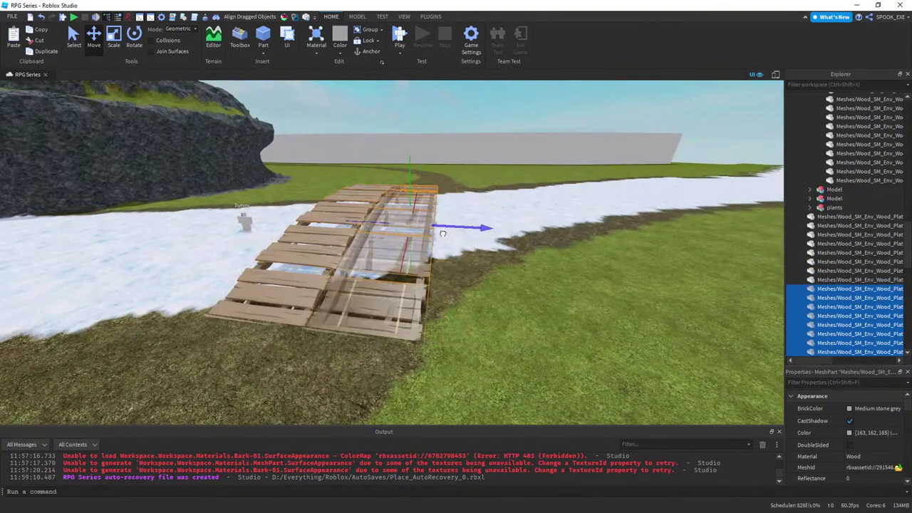
right_click(441, 232)
click(435, 230)
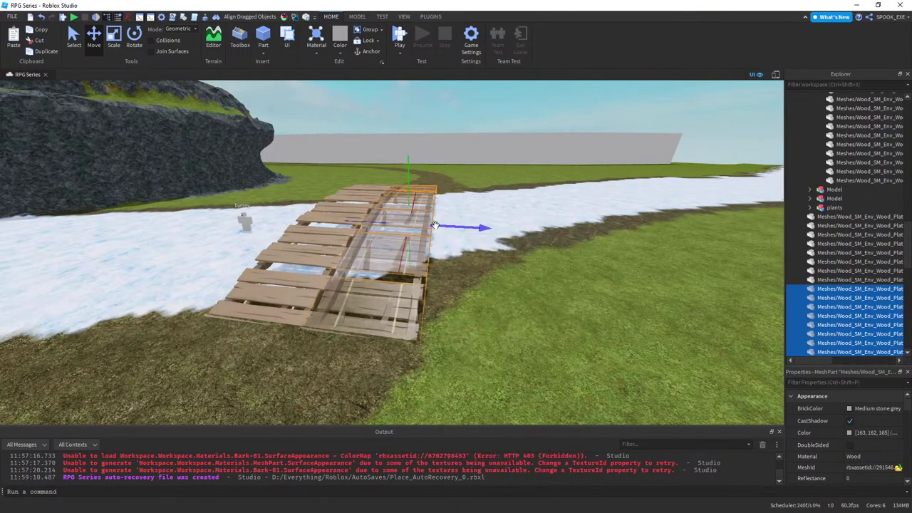
key(a)
- Examine the double-width bridge from several sides to judge how it fits the river crossing
mouse_move(497, 282)
right_down()
mouse_move(518, 273)
mouse_move(444, 268)
mouse_move(433, 279)
mouse_move(443, 272)
right_up()
key(d)
click(501, 268)
key(d)
key(s)
key(a)
key(s)
key(a)
right_drag(450, 161, 454, 164)
- Select both halves of the bridge and rotate them slightly to align with the dirt paths
mouse_move(460, 138)
mouse_down()
mouse_move(376, 323)
mouse_move(369, 312)
mouse_up()
key(w)
click(135, 39)
key(ctrl+l)
drag(425, 230, 421, 235)
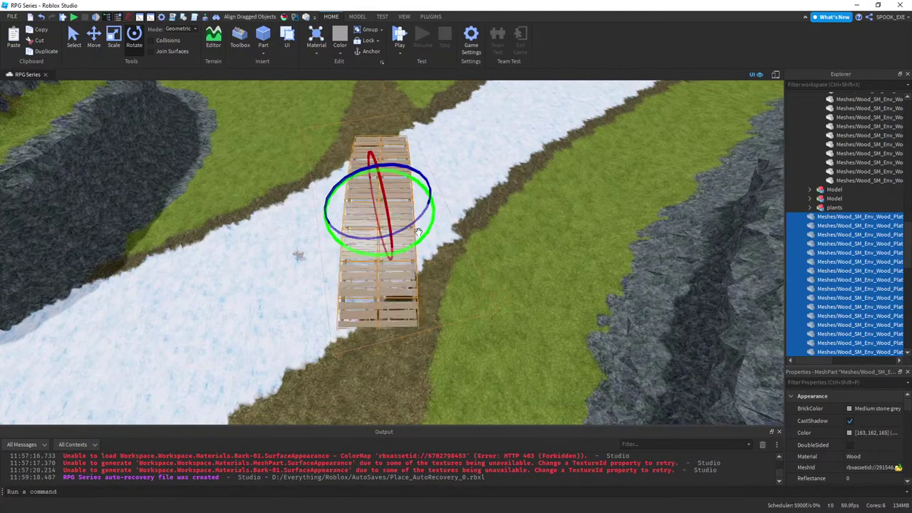
- Delete all the bridge platforms except a single one on the riverbank
click(95, 42)
right_drag(478, 197, 478, 197)
key(d)
key(w)
drag(238, 386, 478, 192)
click(211, 278)
right_drag(211, 279, 230, 281)
key(d)
drag(220, 246, 560, 376)
key(Delete)
- Select the remaining platform and rotate it on the bank so that it faces across the river
click(567, 262)
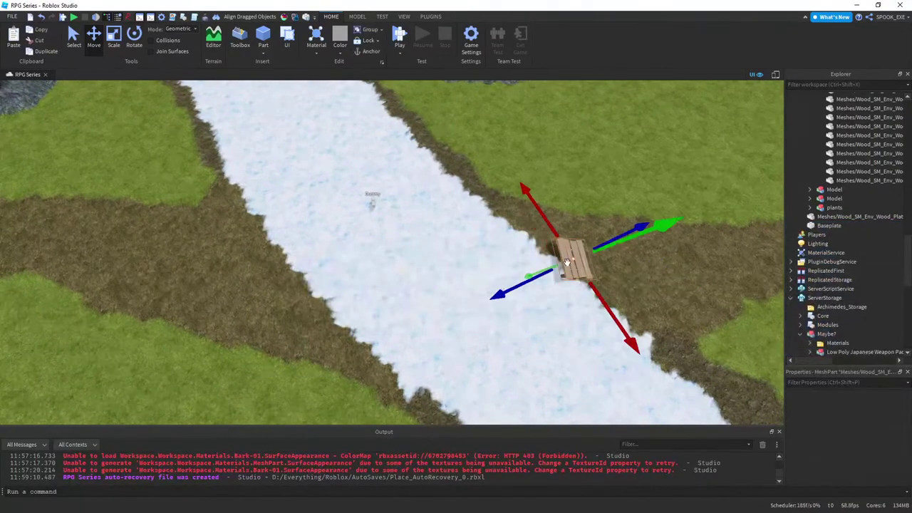
key(ctrl+r)
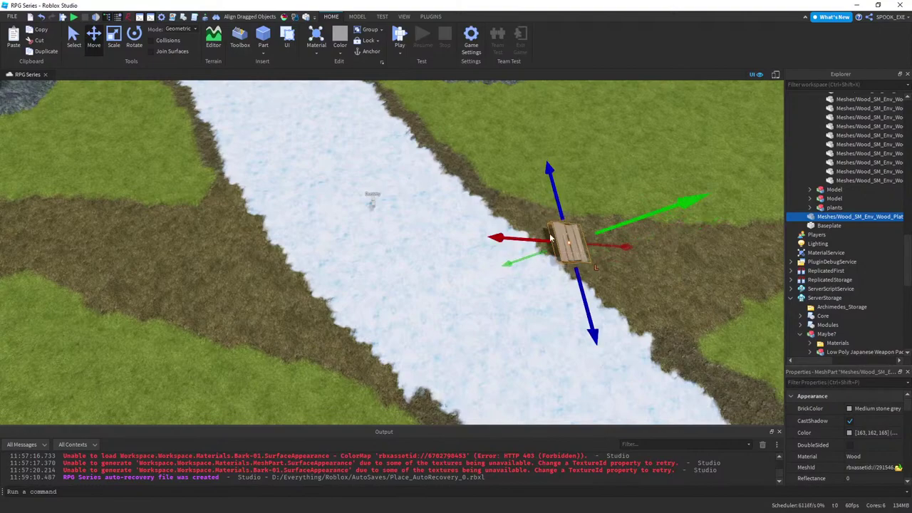
right_drag(565, 260, 567, 259)
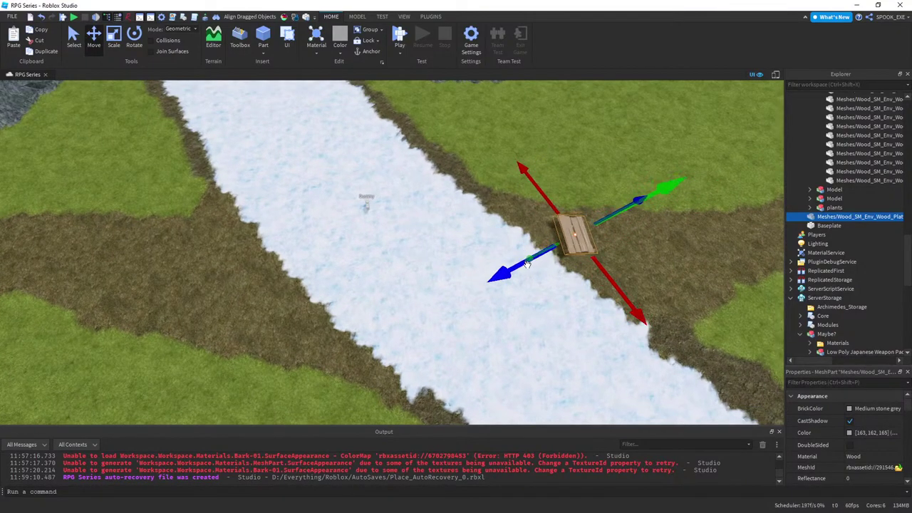
key(f)
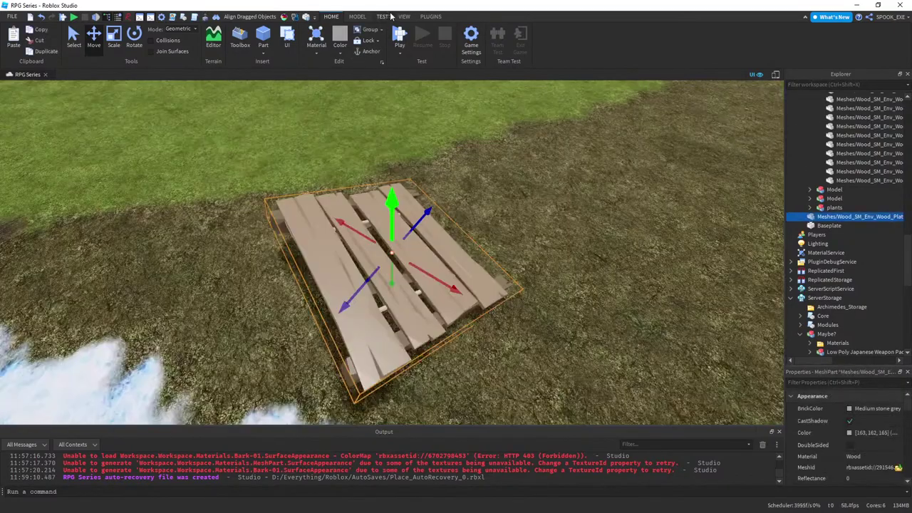
- Launch Archimedes again for the remaining platform and set its angle to 4
click(430, 17)
right_drag(473, 222, 510, 235)
click(613, 43)
mouse_move(32, 237)
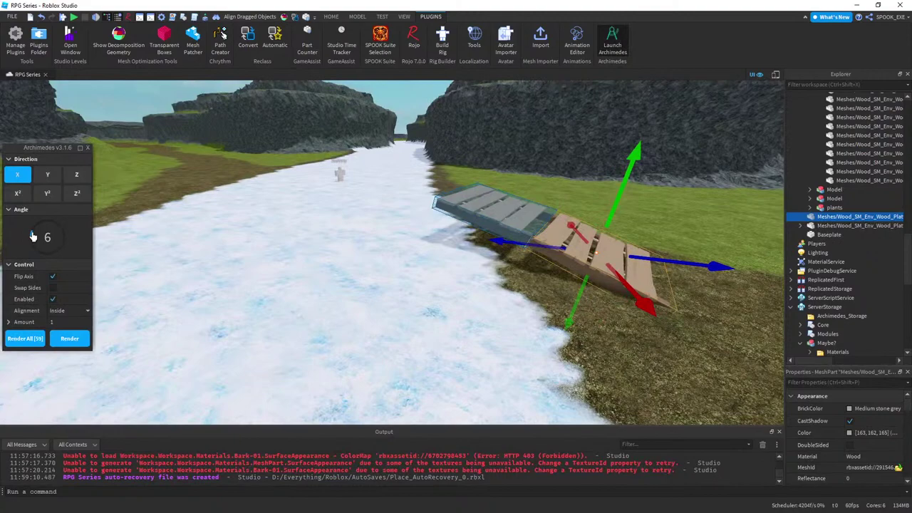
right_drag(132, 332, 139, 333)
- Render repeated platforms at the 4-degree angle until the new arched bridge reaches the opposite bank
click(83, 342)
click(82, 341)
click(83, 342)
click(82, 341)
click(83, 342)
click(82, 342)
click(82, 342)
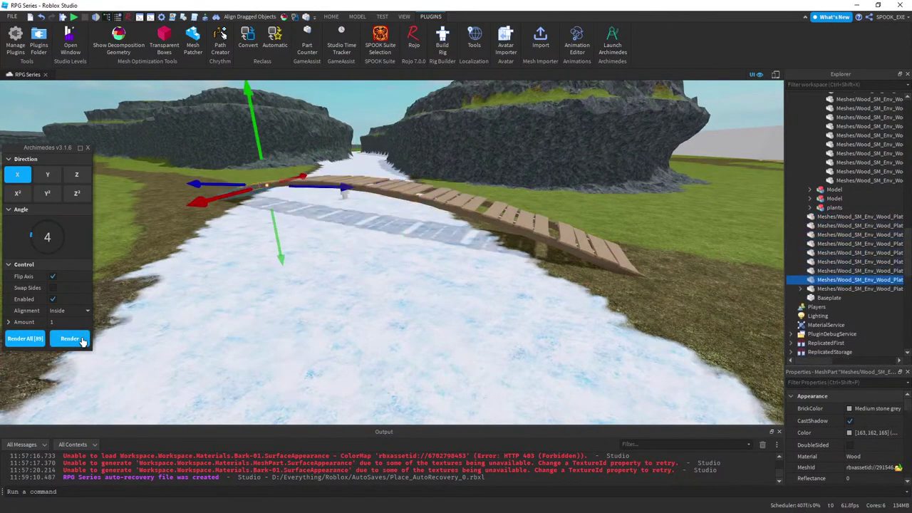
click(82, 342)
right_drag(195, 318, 195, 318)
click(77, 342)
- Select all the platforms of the new bridge and activate the Rotate tool
right_drag(330, 354, 337, 321)
click(346, 327)
drag(418, 132, 352, 373)
right_drag(386, 351, 387, 350)
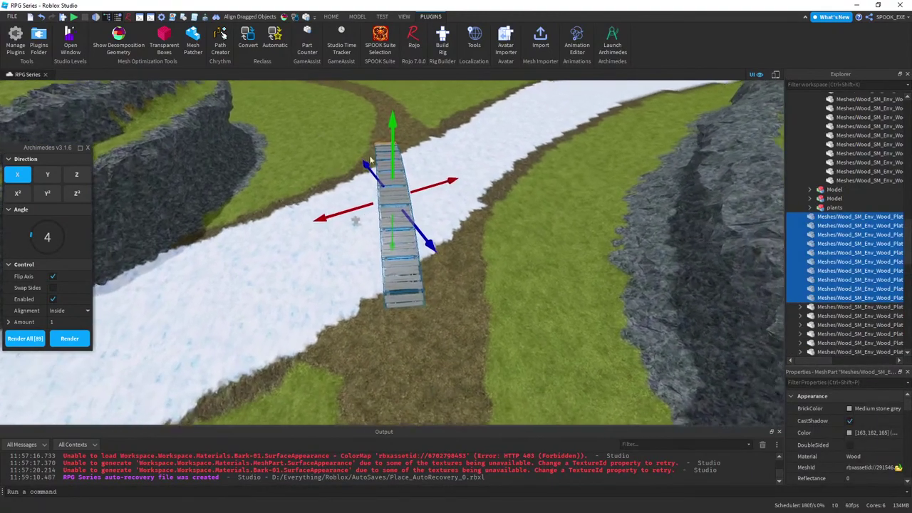
click(331, 16)
key(ctrl+4)
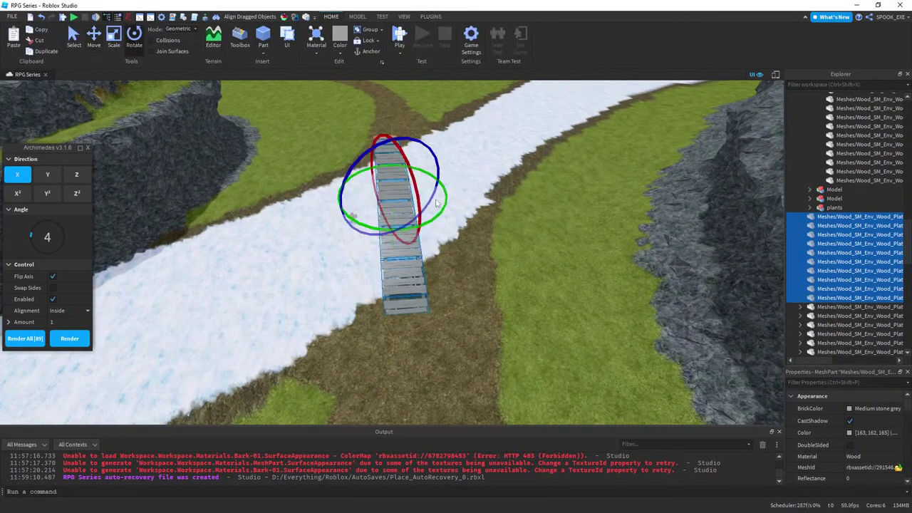
- Move the Dummy on the river farther away from the bridge
right_drag(384, 227, 384, 227)
click(384, 227)
drag(376, 227, 352, 230)
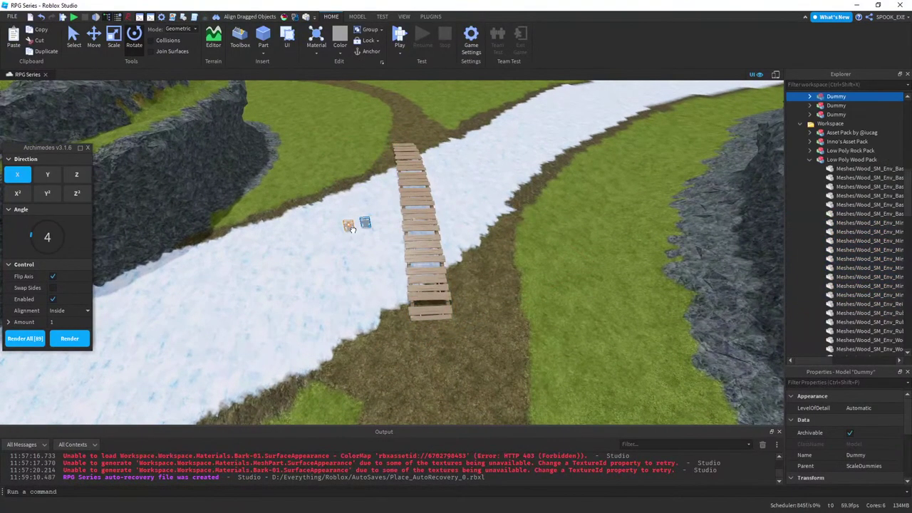
click(384, 247)
- Reselect the complete bridge and shift it to line up with the dirt paths on both banks
drag(393, 122, 492, 324)
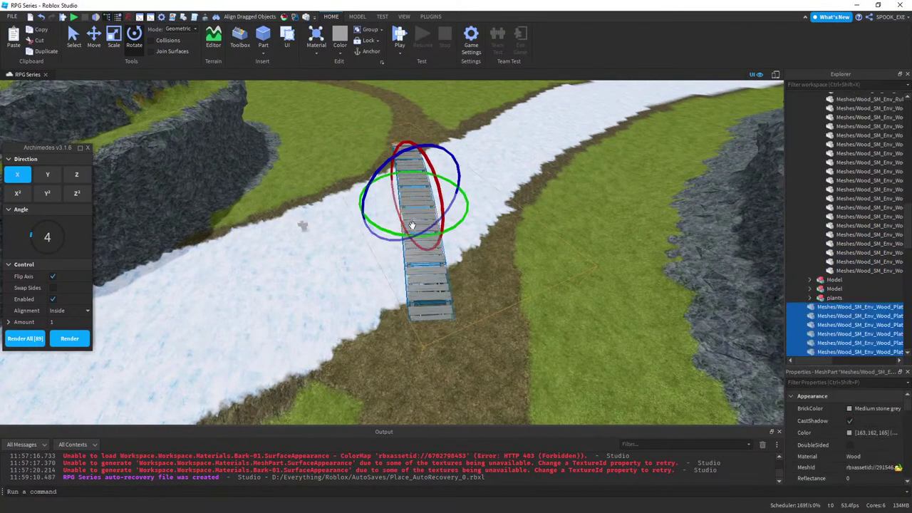
drag(445, 233, 444, 245)
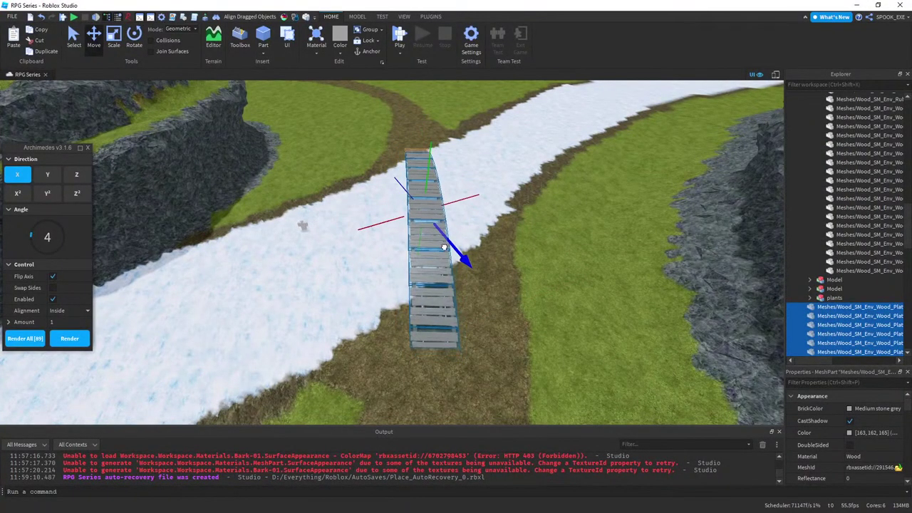
click(358, 230)
drag(419, 279, 412, 303)
drag(394, 220, 420, 230)
key(ctrl+d)
drag(451, 197, 479, 178)
right_click(475, 177)
right_drag(472, 173, 478, 190)
key(ctrl+z)
key(ctrl+z)
- Delete the bridge platforms across the river, keeping only the one at the far bank
drag(390, 137, 486, 326)
key(ctrl+d)
drag(444, 363, 361, 154)
key(Delete)
- Move the remaining bridge platform back onto the far bank beside the dirt path
click(420, 152)
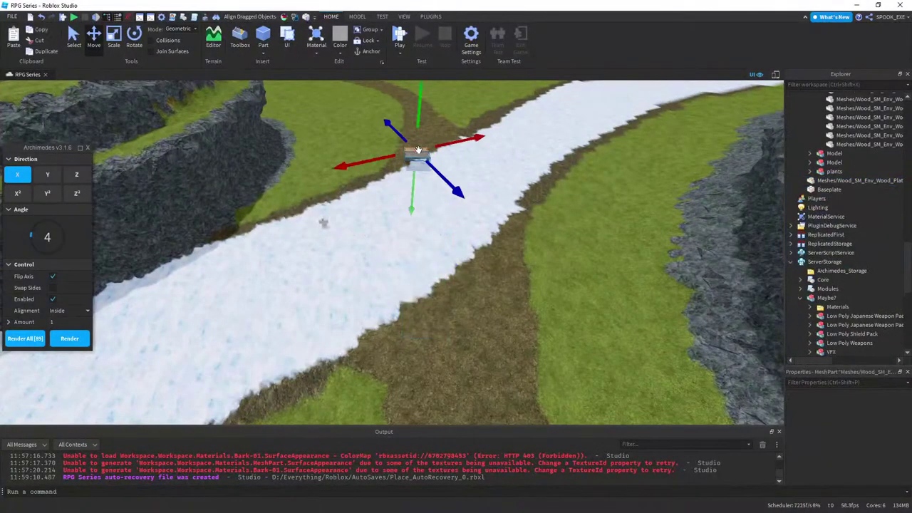
key(f)
scroll(450, 172, down, 3)
scroll(432, 221, down, 5)
drag(374, 220, 363, 200)
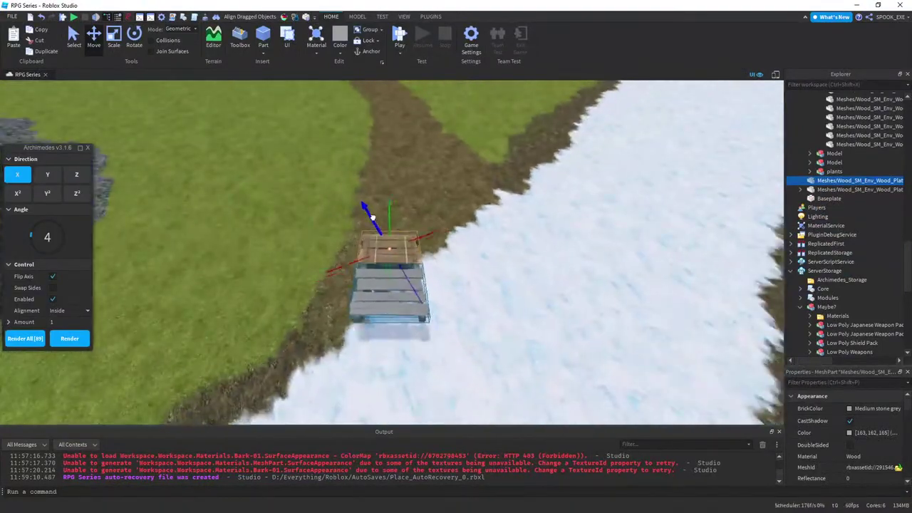
right_drag(426, 211, 407, 213)
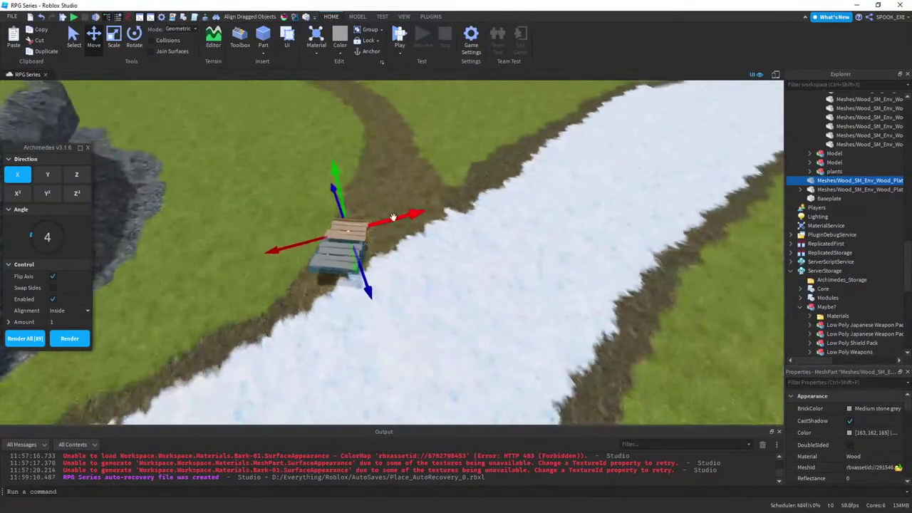
- Duplicate the platform twice and line the copies up side by side to form a row three platforms wide
key(ctrl+d)
drag(400, 226, 483, 240)
click(414, 245)
click(398, 240)
key(ctrl+d)
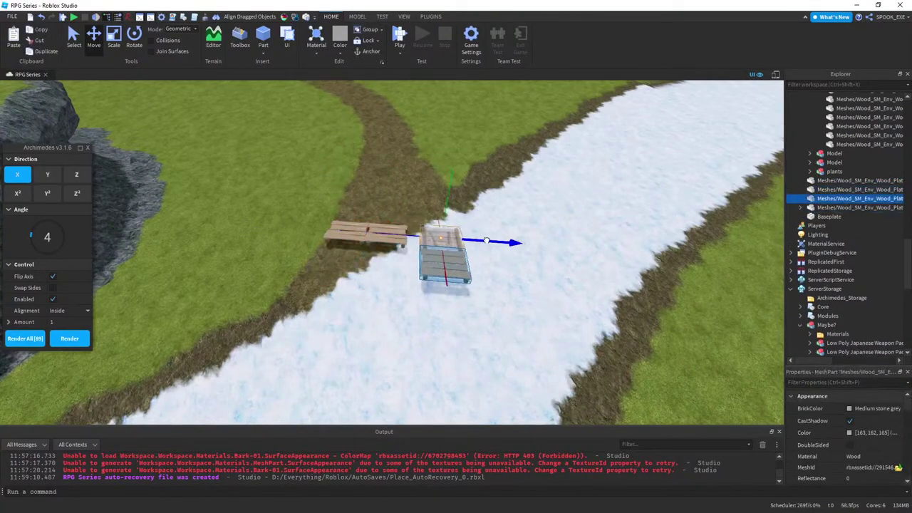
click(487, 220)
scroll(487, 219, down, 5)
right_drag(487, 219, 485, 213)
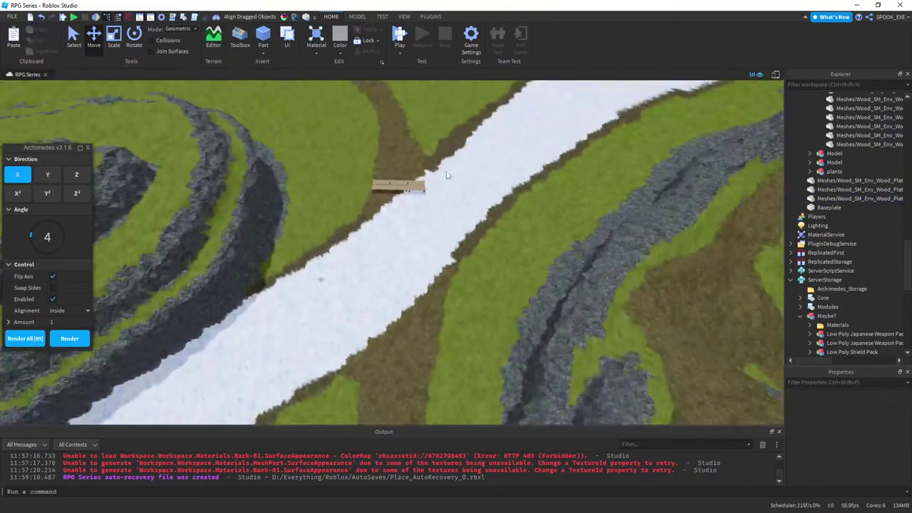
- Select the row of three platforms and move it across the river to the dirt path on the near bank
drag(446, 175, 348, 184)
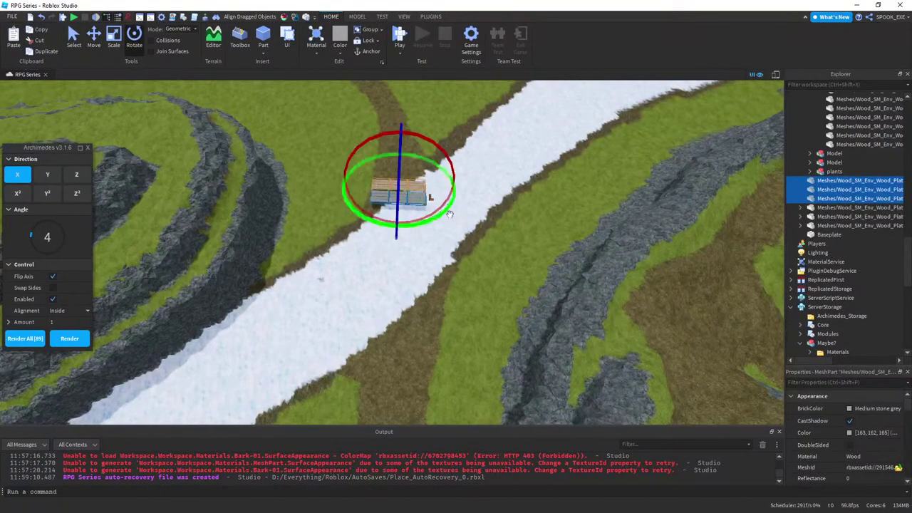
drag(414, 198, 403, 304)
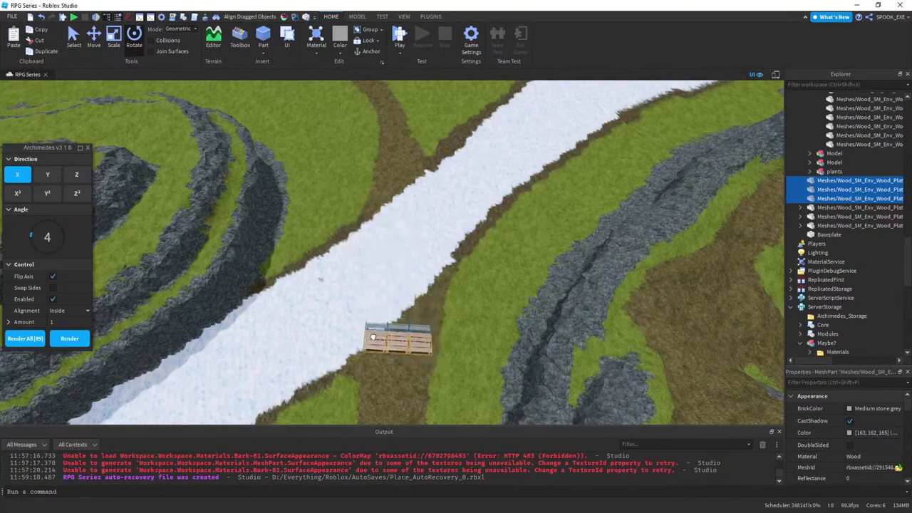
key(f)
right_drag(384, 328, 389, 324)
- Rotate the platform row so that it faces across the river toward the path on the far bank
drag(436, 226, 468, 289)
right_drag(468, 289, 468, 290)
drag(407, 284, 364, 280)
key(ctrl+z)
drag(472, 283, 481, 283)
key(ctrl+4)
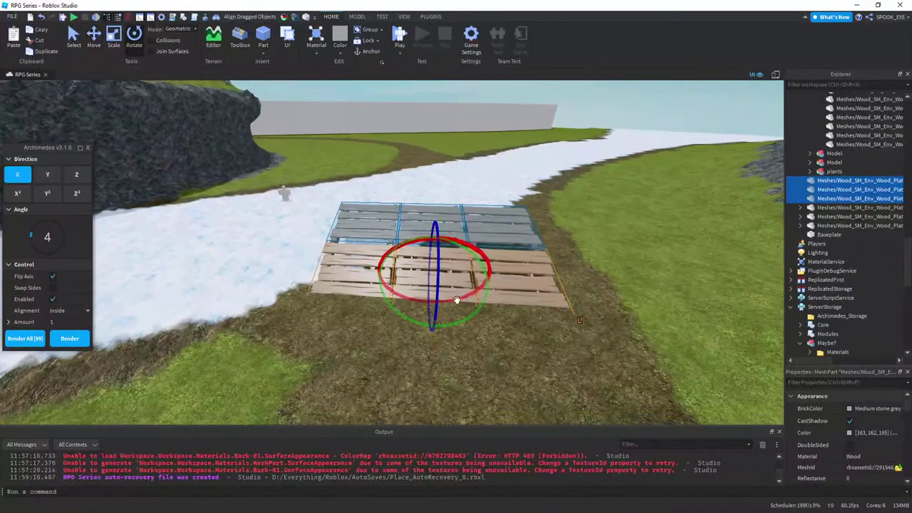
mouse_move(444, 312)
mouse_down()
mouse_move(458, 315)
mouse_move(450, 317)
mouse_up()
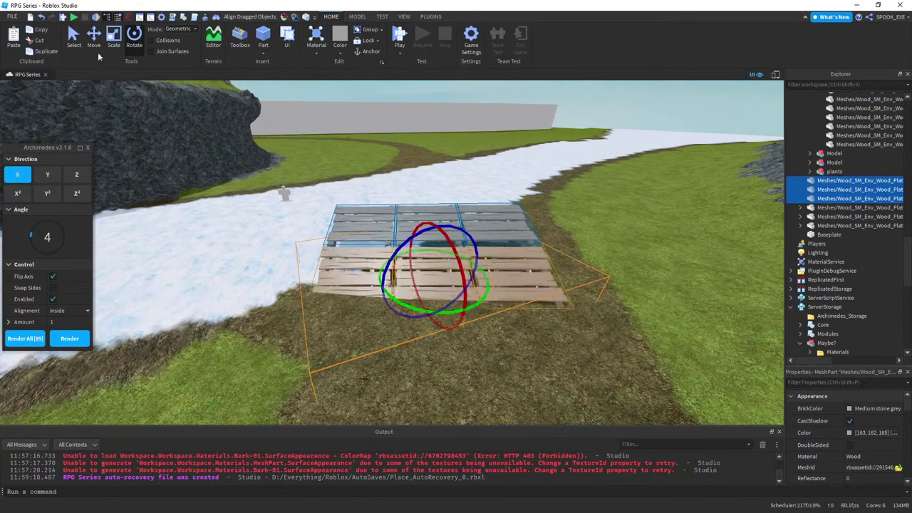
- Shift the platform row to the river's edge at the near path and fine-tune its rotation
click(94, 40)
right_drag(439, 269, 440, 278)
drag(464, 297, 478, 312)
drag(378, 292, 367, 295)
click(135, 41)
right_drag(422, 229, 422, 220)
drag(428, 217, 431, 221)
drag(553, 228, 286, 287)
- Adjust a transform value of the three selected platforms in their properties and deselect them
scroll(816, 445, down, 5)
scroll(791, 423, down, 1)
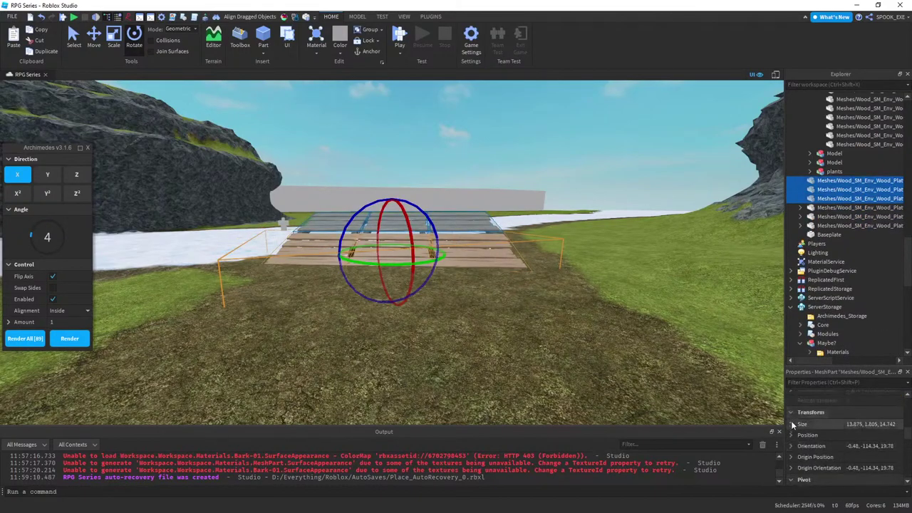
key(BackSpace)
key(Return)
click(592, 353)
- Select the near-bank platforms and repeatedly render them with Archimedes at angle 4 into an arched three-wide bridge reaching the far bank
key(e)
click(484, 308)
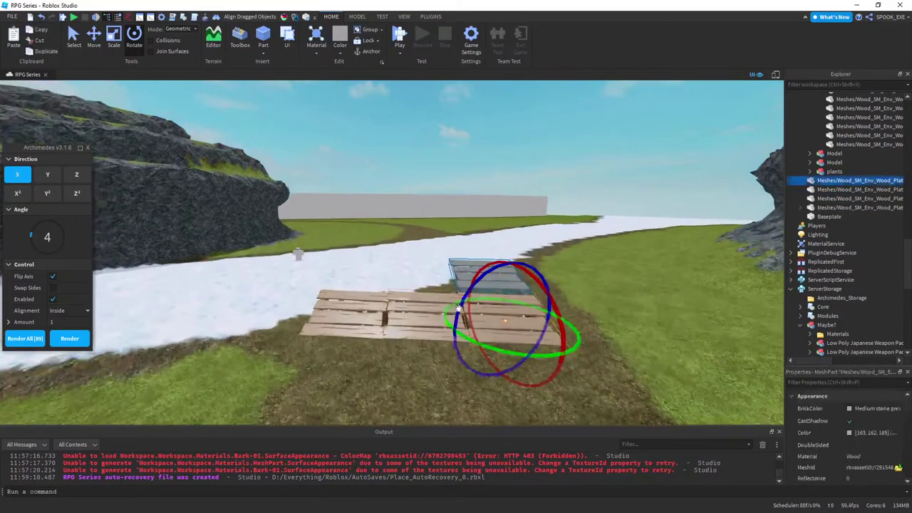
ctrl+click(393, 302)
click(72, 338)
click(72, 338)
click(72, 338)
click(72, 339)
click(72, 338)
click(72, 338)
right_drag(202, 336, 209, 314)
click(76, 342)
click(75, 342)
click(75, 343)
click(75, 343)
click(75, 343)
right_click(75, 343)
click(177, 360)
click(179, 352)
- Paint the terrain at the near end of the bridge with the brown dirt material used for the path
click(215, 39)
click(191, 89)
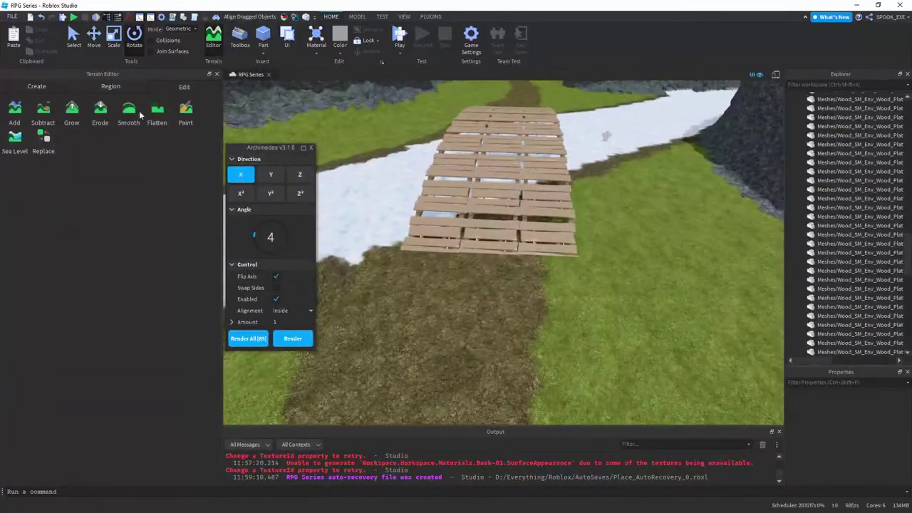
click(185, 112)
right_drag(396, 196, 397, 196)
click(83, 353)
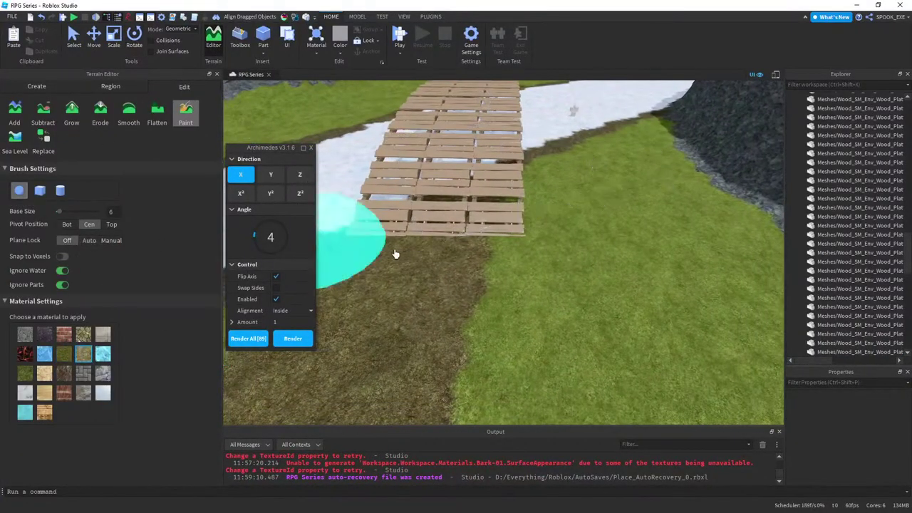
right_drag(511, 228, 510, 228)
mouse_move(511, 228)
mouse_down()
mouse_move(513, 213)
mouse_move(443, 271)
mouse_up()
scroll(511, 204, down, 1)
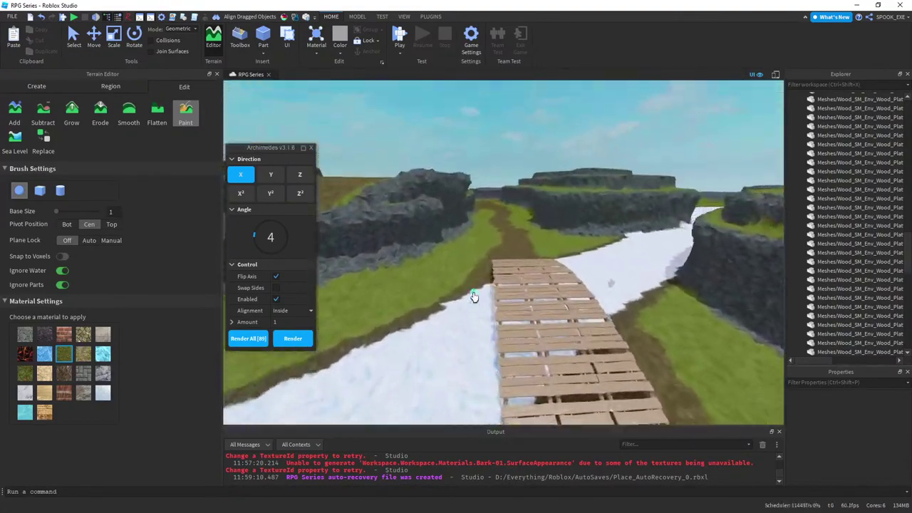
- Inspect the arched bridge and the terrain at both of its ends from several sides
right_drag(474, 296, 473, 297)
key(w)
right_drag(374, 260, 373, 260)
key(d)
right_drag(460, 233, 458, 234)
key(d)
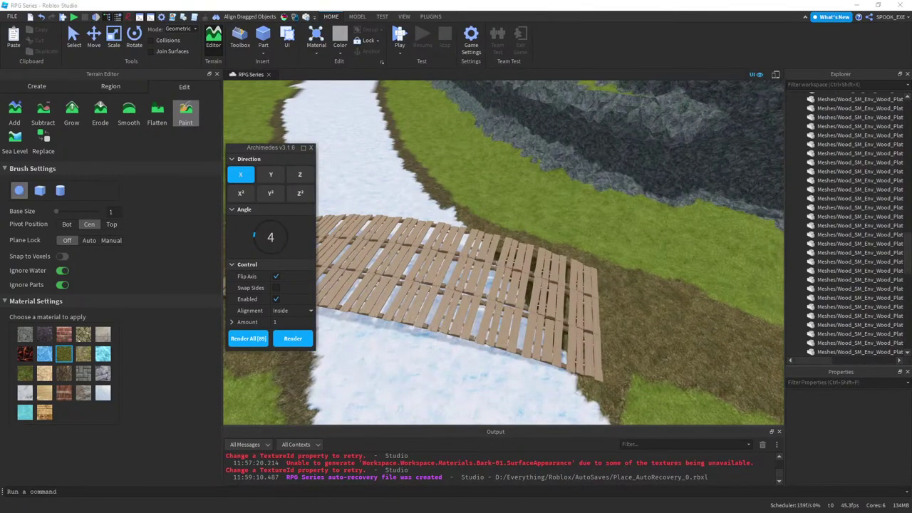
key(s)
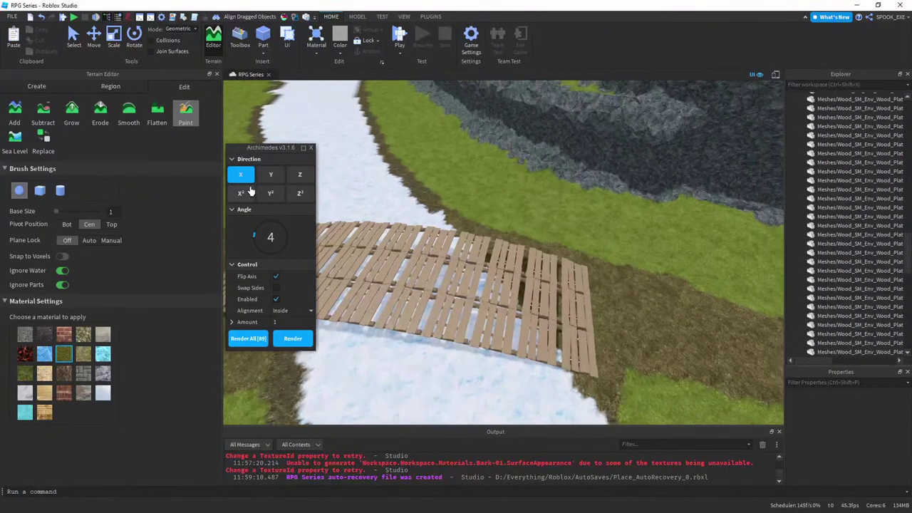
right_drag(473, 187, 528, 201)
key(w)
key(d)
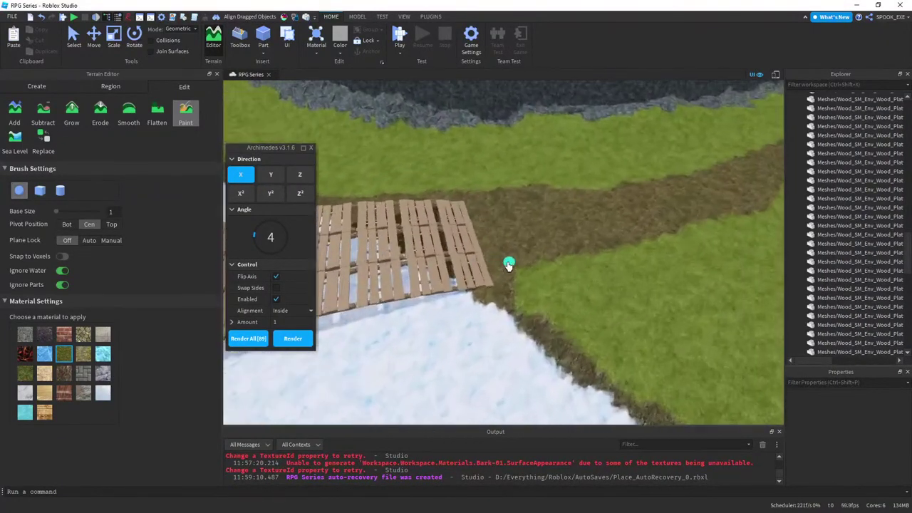
- Touch up the dirt path beside the bridge's end with brush size 1 and leave the Paint tool
right_drag(403, 274, 484, 262)
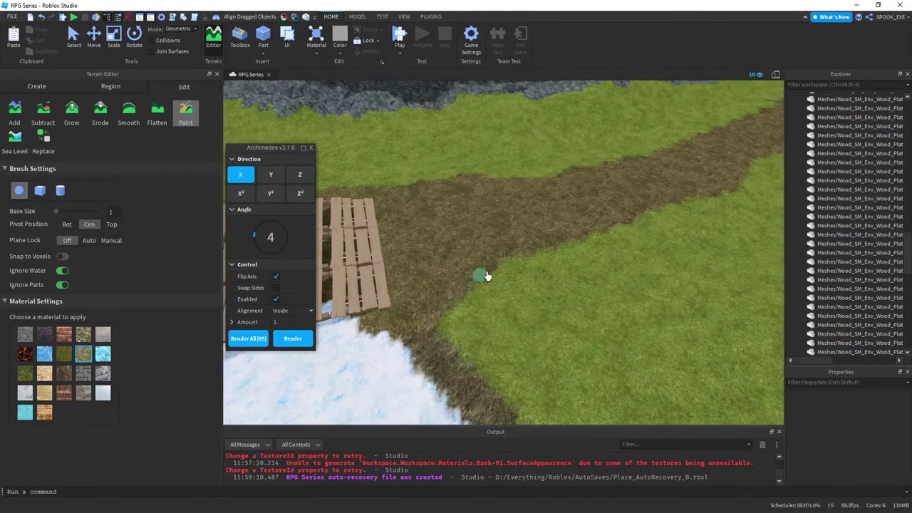
key(w)
mouse_move(470, 326)
right_down()
mouse_move(515, 264)
mouse_move(521, 278)
mouse_move(535, 276)
mouse_move(523, 276)
right_up()
key(w)
key(w)
click(186, 113)
right_drag(452, 216, 442, 217)
key(d)
click(547, 278)
click(614, 328)
key(s)
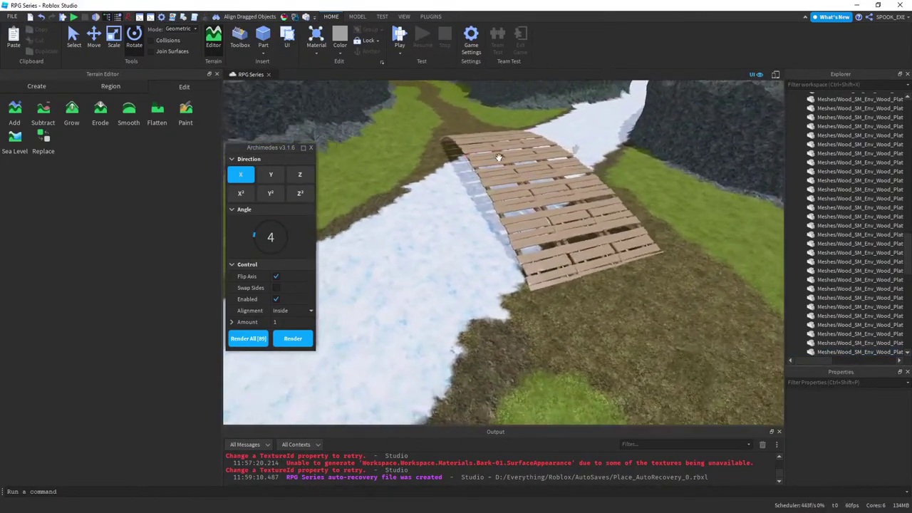
- Find a wooden railing among the displayed low-poly wood assets and select it
key(d)
right_drag(439, 182, 449, 208)
key(w)
key(w)
key(w)
click(468, 240)
right_drag(468, 241, 465, 240)
key(Delete)
key(a)
mouse_move(560, 339)
right_down()
mouse_move(567, 336)
mouse_move(559, 335)
right_up()
key(w)
key(d)
key(w)
click(466, 248)
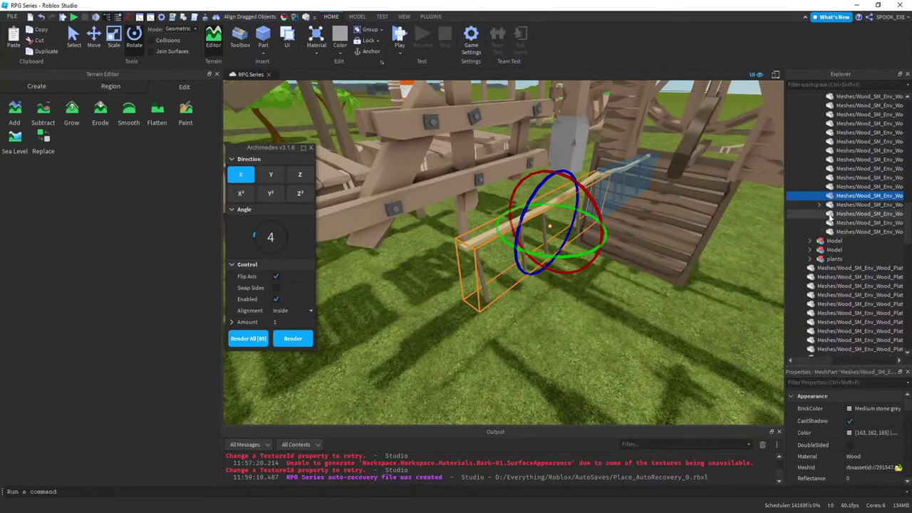
- Paste a copy of the wooden railing directly into Workspace, outside the Low Poly Wood Pack
scroll(829, 215, up, 15)
click(824, 97)
key(ctrl+v)
scroll(817, 141, up, 8)
drag(907, 212, 903, 106)
click(800, 124)
click(800, 150)
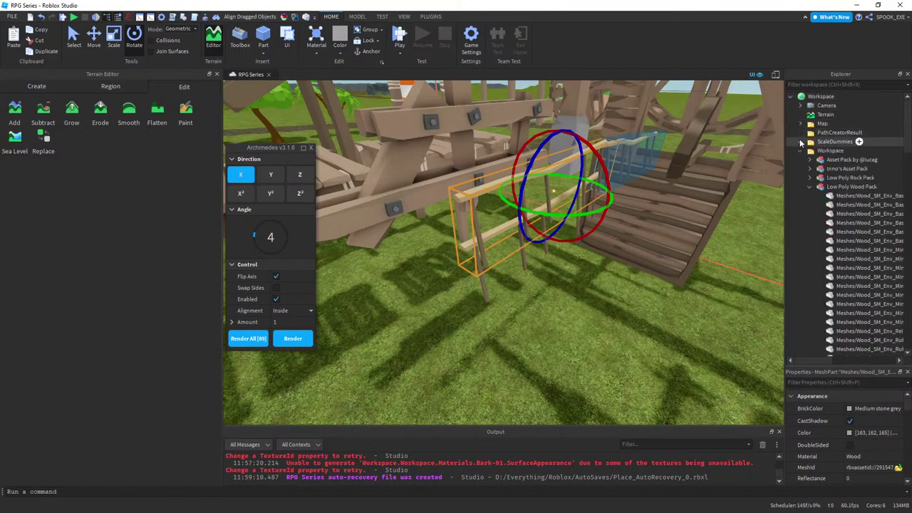
scroll(810, 161, down, 7)
key(Delete)
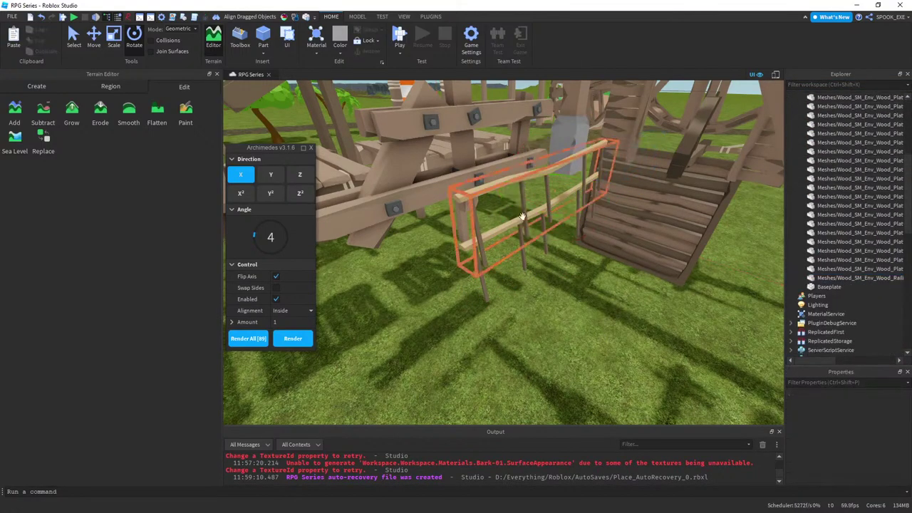
- Bring the railing copy to the end of the bridge and rotate it to follow the bridge's side edge
drag(545, 190, 525, 325)
right_drag(507, 195, 572, 256)
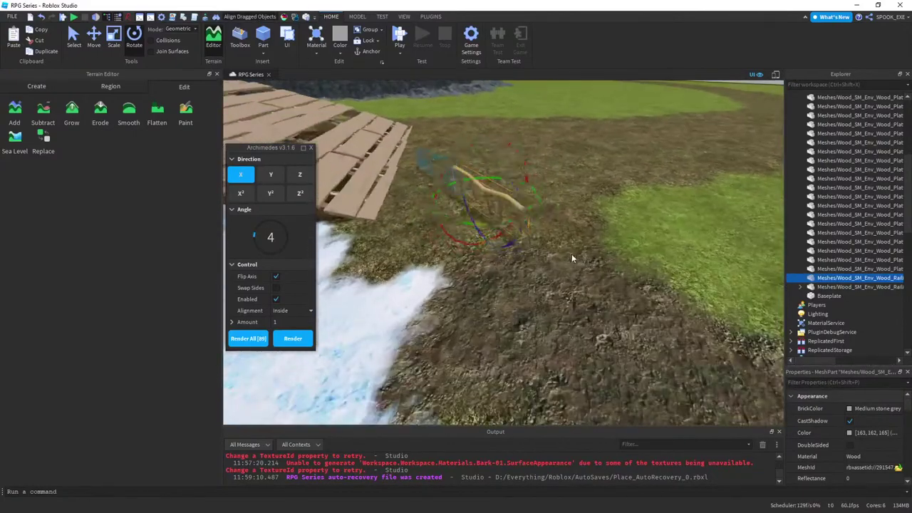
click(572, 256)
drag(497, 223, 520, 236)
key(r)
right_drag(520, 235, 399, 263)
key(s)
key(a)
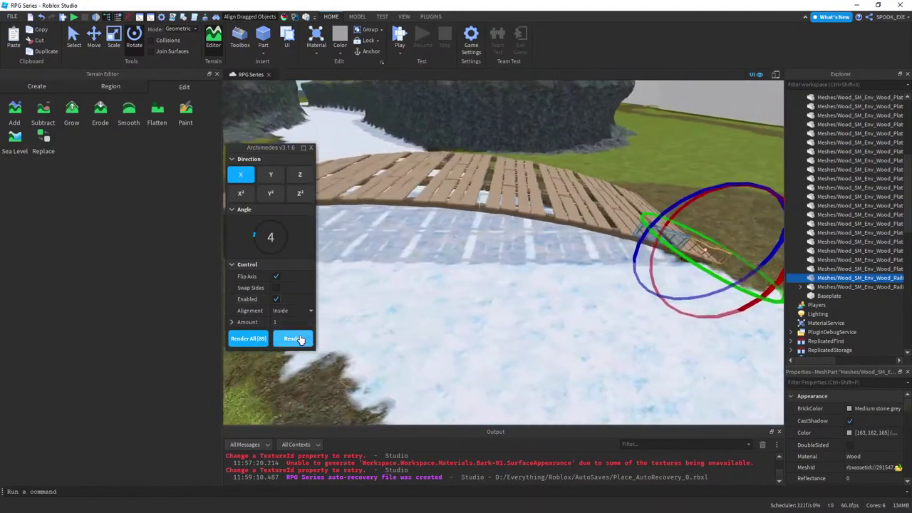
- Try rendering six railing segments along the bridge with Archimedes at angle 4, and undo them
click(304, 339)
click(305, 339)
click(305, 339)
click(306, 339)
click(307, 339)
click(308, 339)
key(ctrl+z)
key(ctrl+z)
key(ctrl+z)
key(ctrl+z)
key(ctrl+z)
key(ctrl+z)
- Test-render three railing segments again at the same angle, and undo them
right_drag(378, 326, 470, 307)
key(d)
key(s)
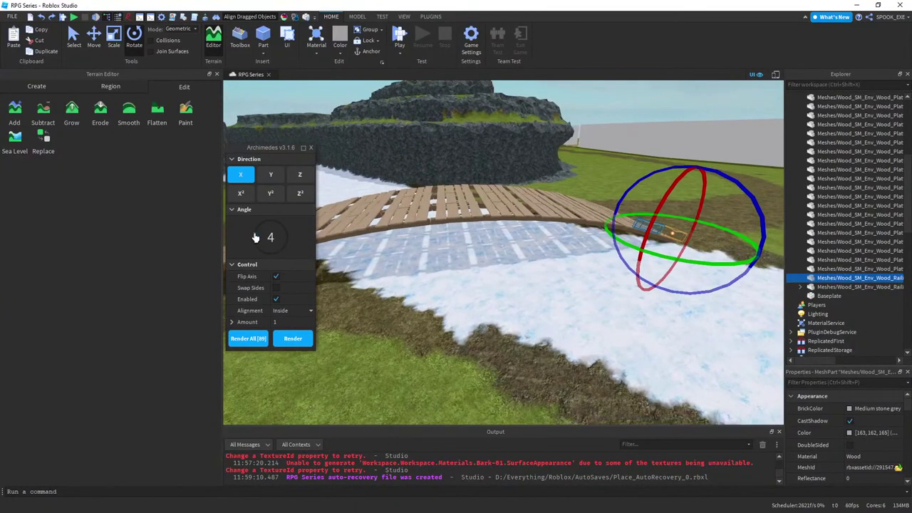
click(305, 345)
click(305, 345)
click(305, 346)
key(ctrl+z)
key(ctrl+z)
key(ctrl+z)
key(ctrl+z)
- Set the Archimedes angle to 3, test-render railing segments along the bridge, and undo the surplus ones
drag(253, 237, 255, 239)
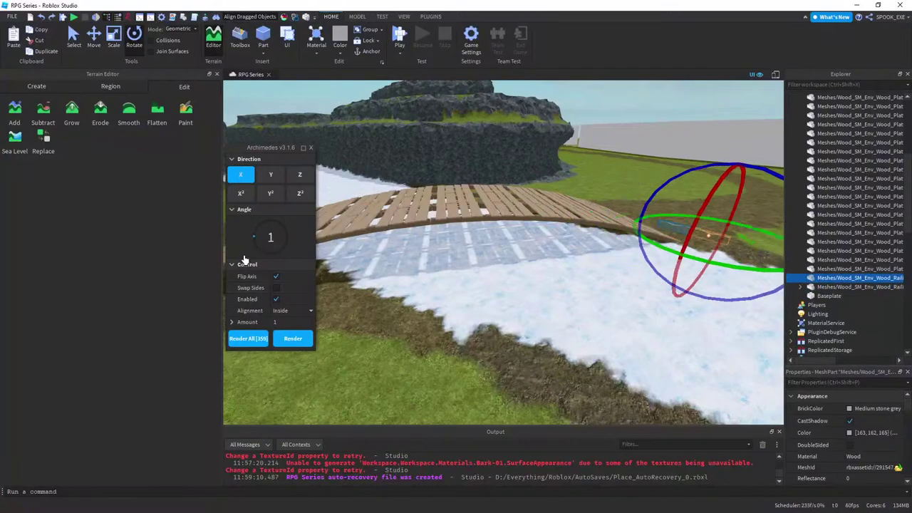
click(301, 345)
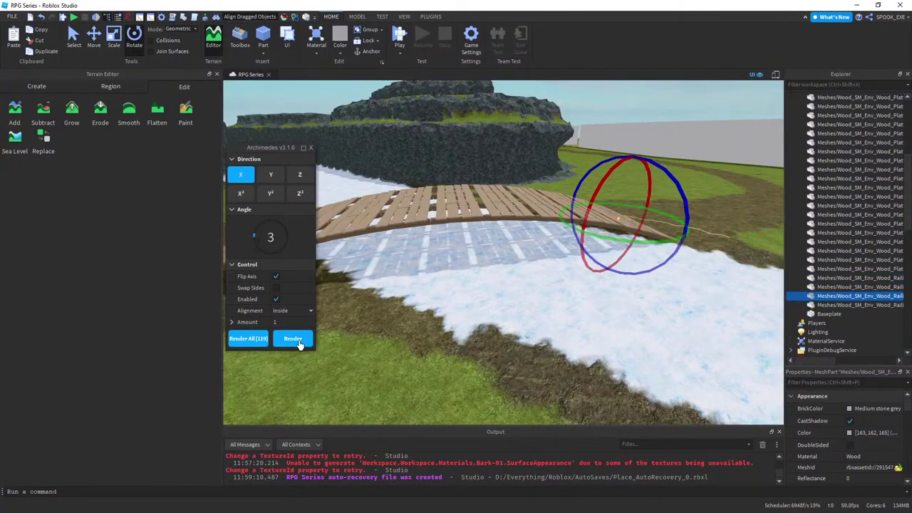
key(ctrl+z)
key(ctrl+z)
key(ctrl+z)
key(ctrl+z)
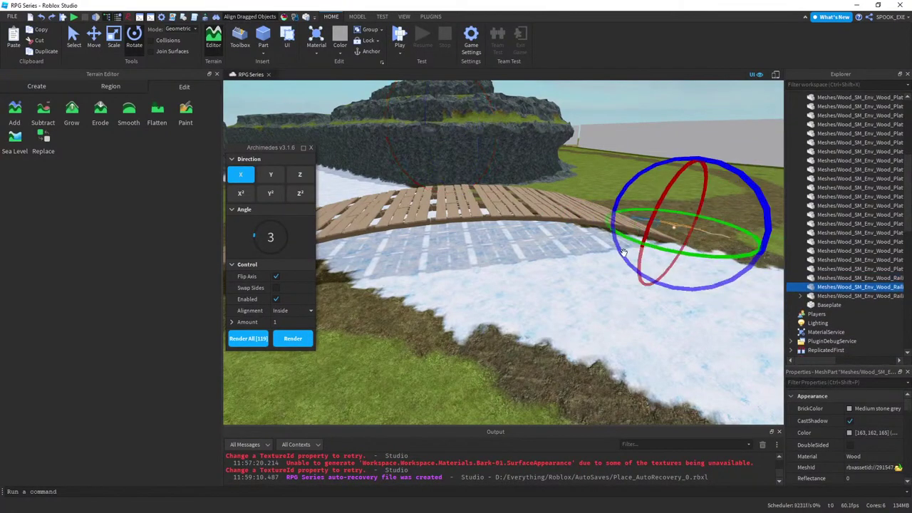
- Delete the surplus rendered railing segment, keeping only the one at the bridge's end
key(d)
key(w)
key(d)
key(w)
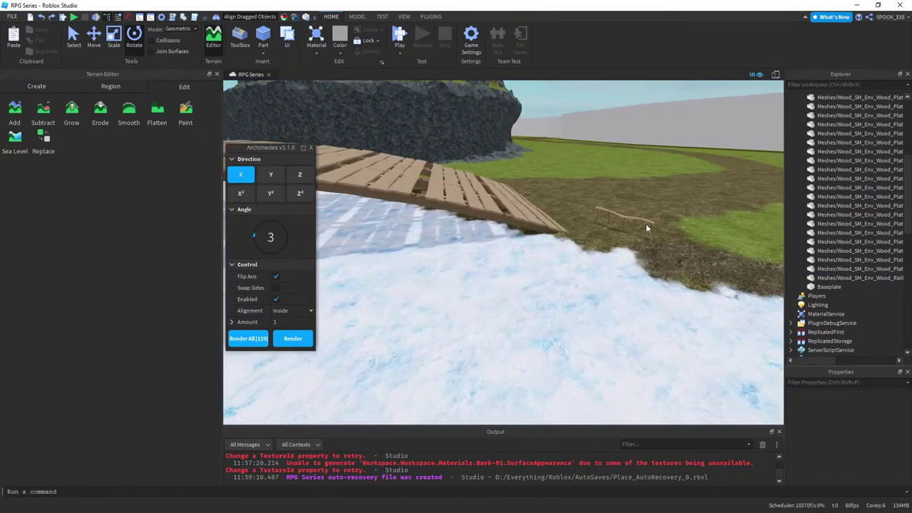
key(w)
right_drag(647, 221, 468, 305)
key(s)
key(Delete)
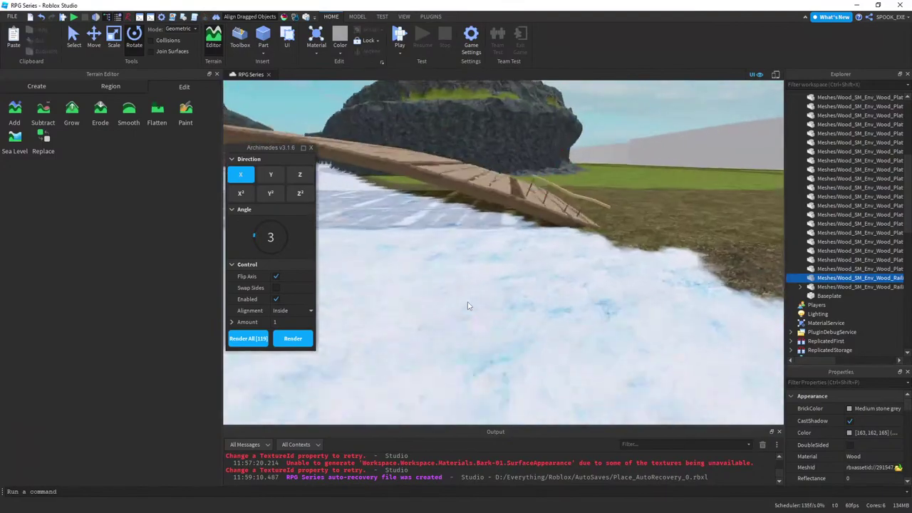
- Select the end railing segment and render copies across the bridge one by one with Archimedes at angle 3
click(677, 207)
right_drag(677, 207, 672, 228)
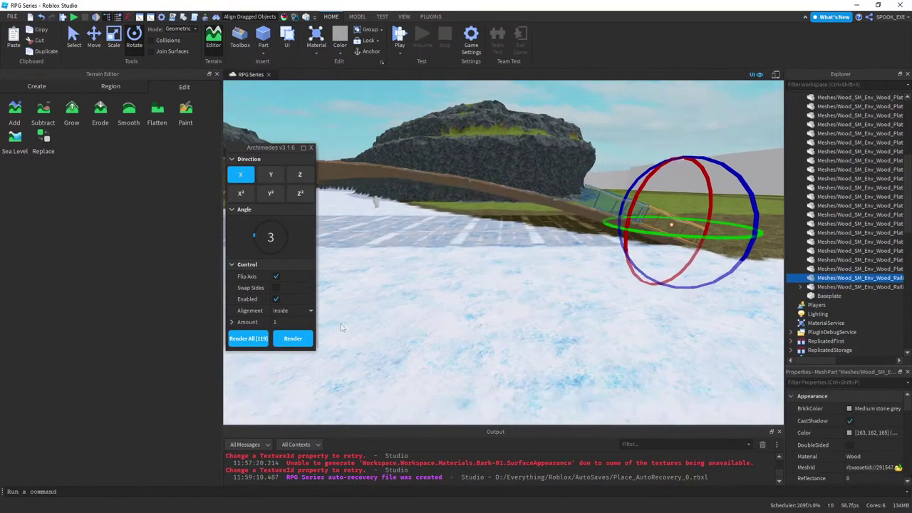
click(300, 342)
click(301, 343)
click(300, 343)
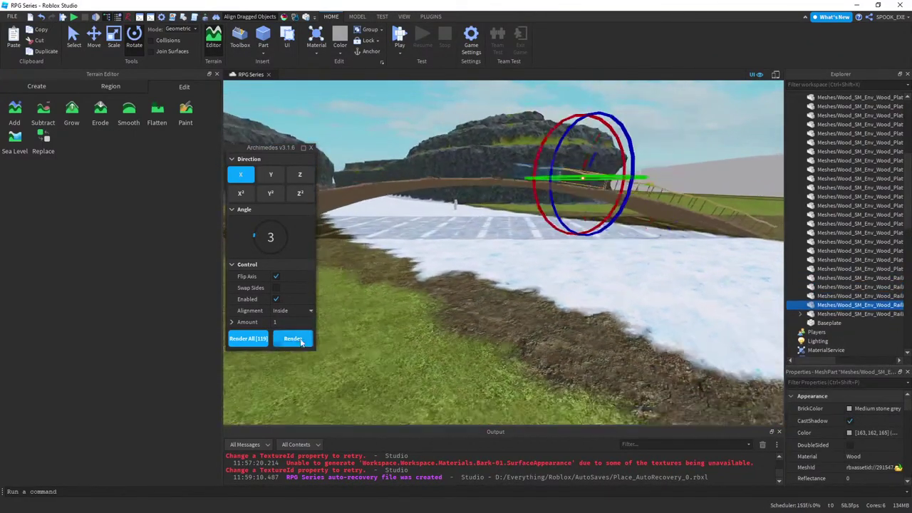
click(300, 342)
click(300, 342)
click(300, 343)
click(300, 342)
click(300, 343)
click(300, 343)
key(a)
click(300, 342)
click(300, 343)
- Try a higher Archimedes render amount and reset it to 1
right_drag(461, 336, 457, 335)
key(d)
right_drag(378, 297, 378, 298)
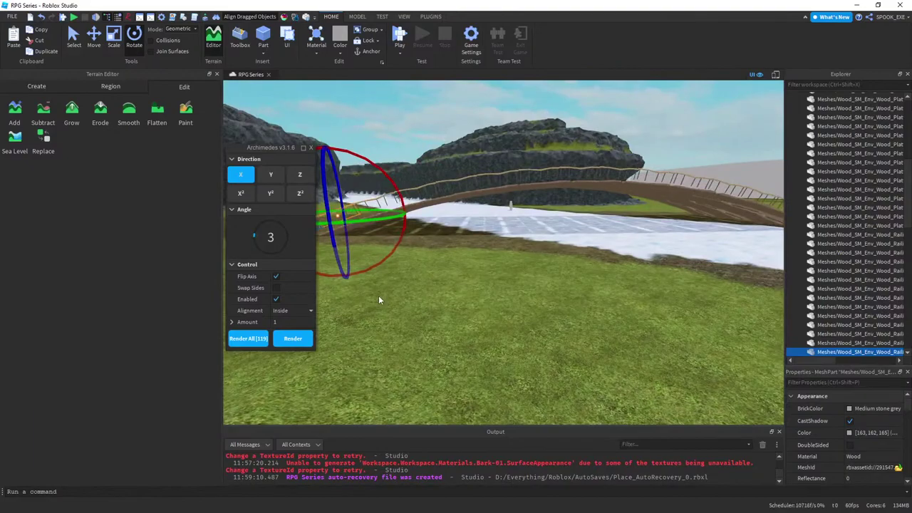
key(a)
key(d)
click(232, 322)
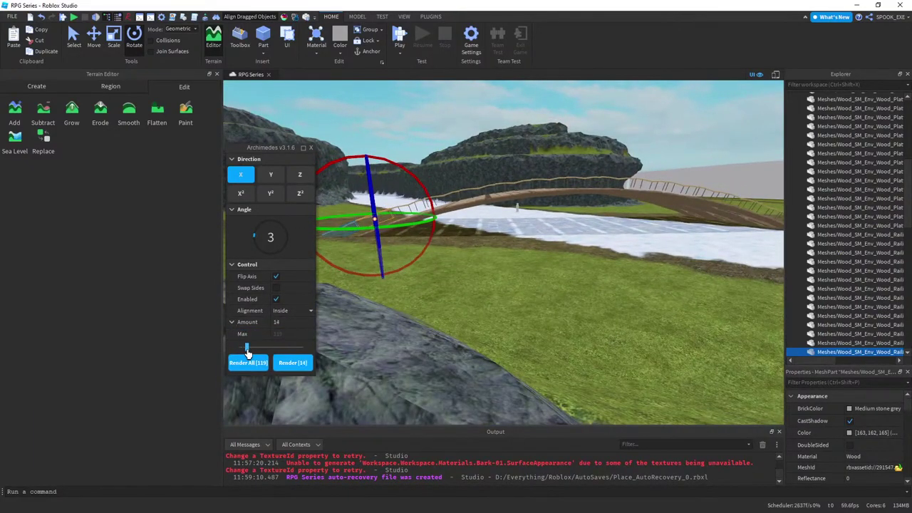
drag(250, 355, 240, 349)
key(d)
right_drag(440, 336, 441, 335)
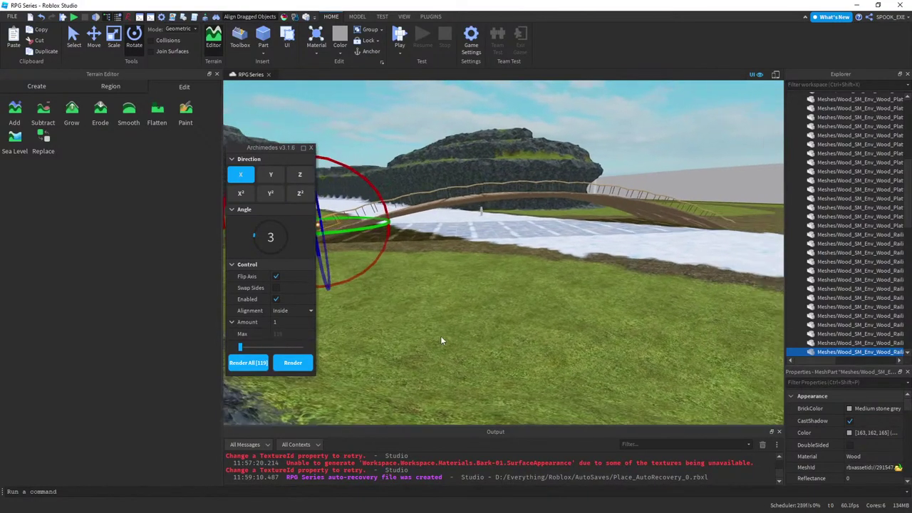
- Undo all the railing segments rendered across the bridge
key(ctrl+z)
key(ctrl+z)
key(ctrl+z)
key(ctrl+z)
key(ctrl+z)
key(ctrl+z)
key(ctrl+z)
key(ctrl+z)
key(ctrl+z)
key(ctrl+z)
key(ctrl+z)
key(ctrl+z)
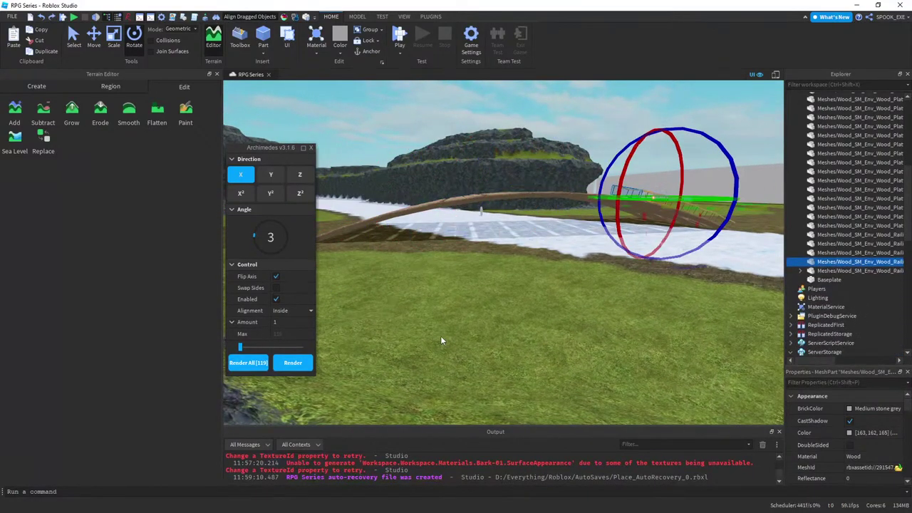
key(ctrl+z)
- Set the Archimedes angle to 2, test-render railing segments from the bridge's end, and undo them
right_drag(440, 339, 386, 323)
key(d)
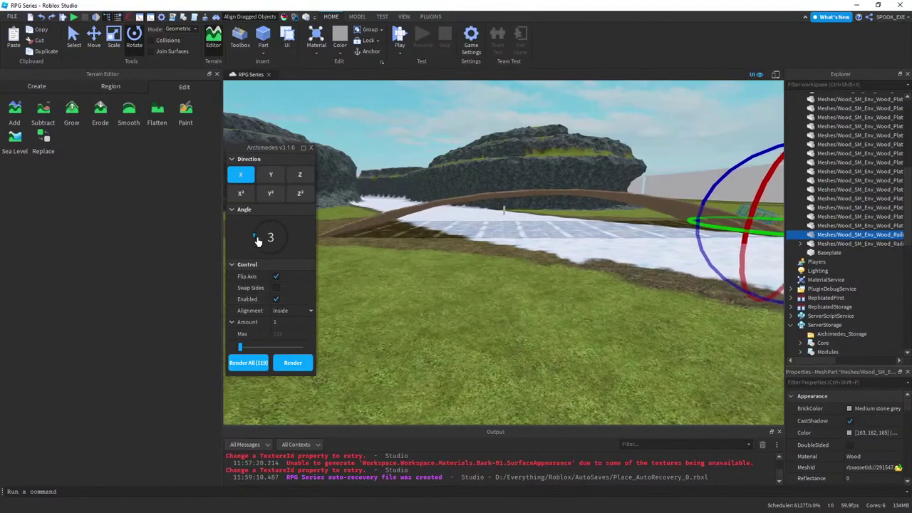
right_drag(350, 298, 353, 301)
key(a)
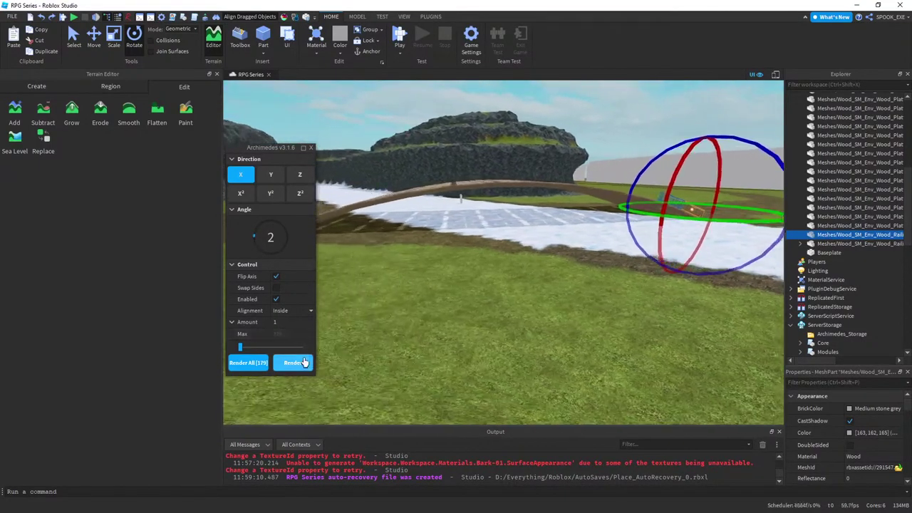
click(296, 367)
click(296, 367)
click(297, 367)
click(296, 367)
click(297, 368)
click(296, 368)
click(296, 368)
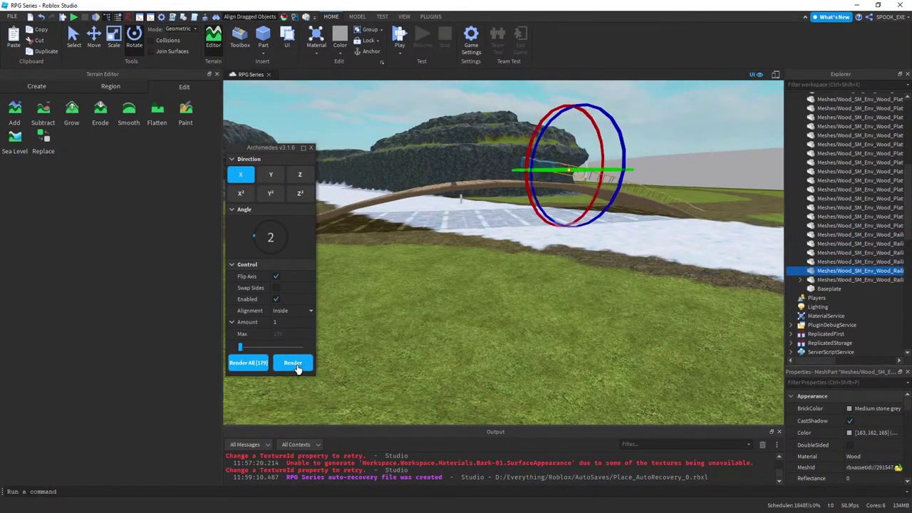
key(ctrl+z)
key(ctrl+z)
key(ctrl+z)
key(ctrl+z)
key(ctrl+z)
key(ctrl+z)
key(ctrl+z)
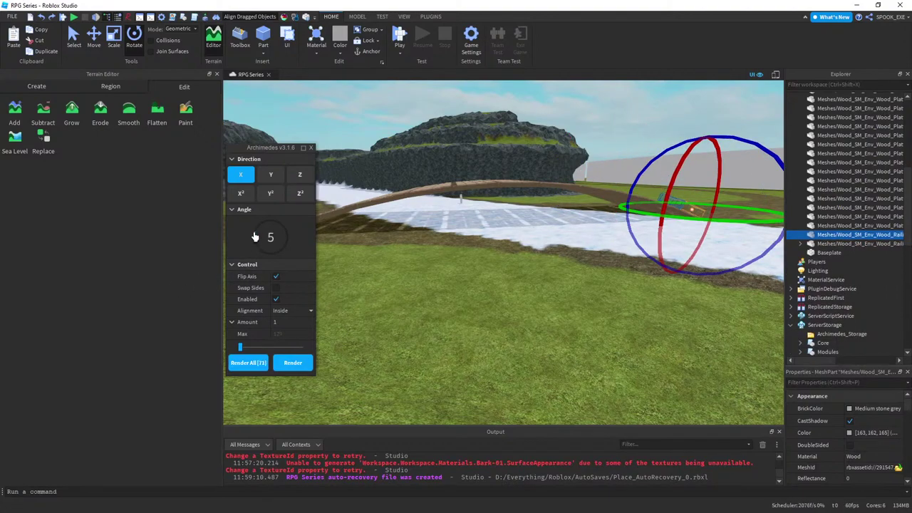
- Test-render five railing segments with the Archimedes angle at 5, and undo them
click(296, 363)
click(297, 363)
click(296, 364)
click(296, 363)
click(296, 364)
key(ctrl+z)
key(ctrl+z)
key(ctrl+z)
key(ctrl+z)
key(ctrl+z)
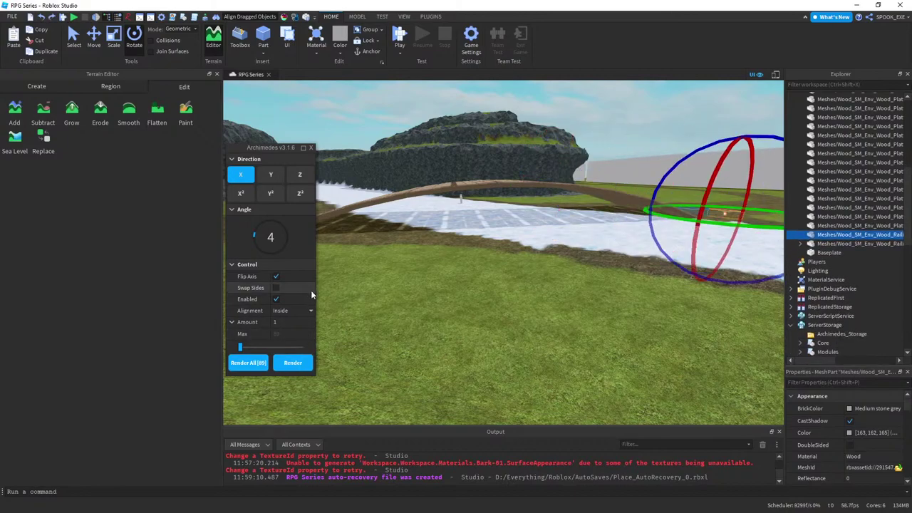
- Set the Archimedes angle to 3, render railing segments along the whole side of the bridge, and close Archimedes
right_drag(518, 302, 520, 303)
key(s)
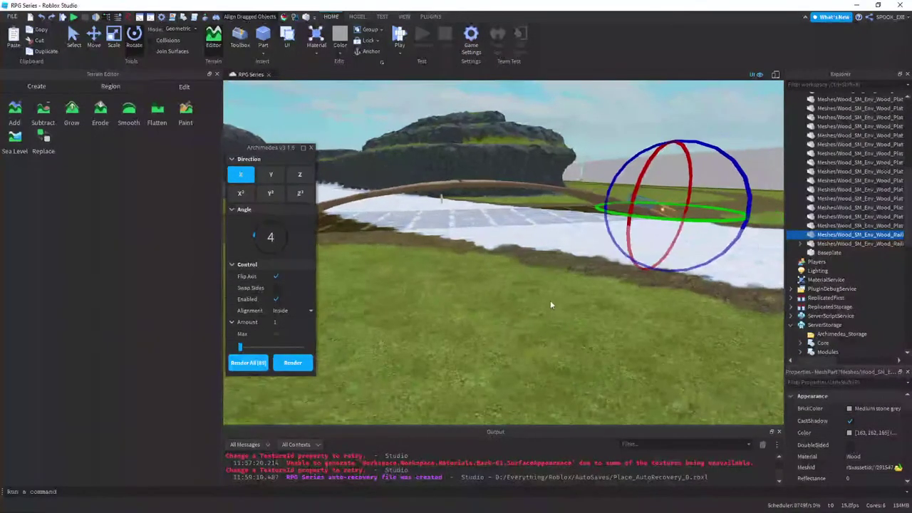
key(w)
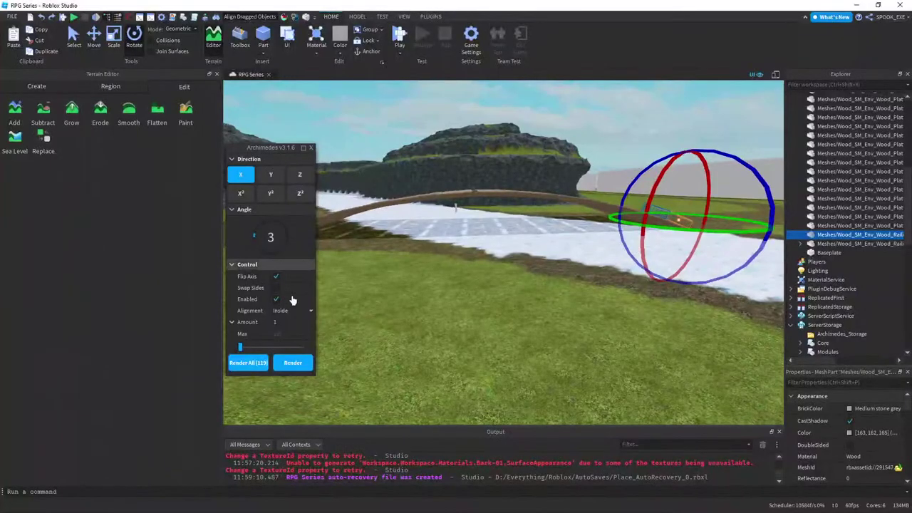
click(302, 366)
click(302, 366)
click(301, 366)
click(301, 365)
key(a)
click(300, 366)
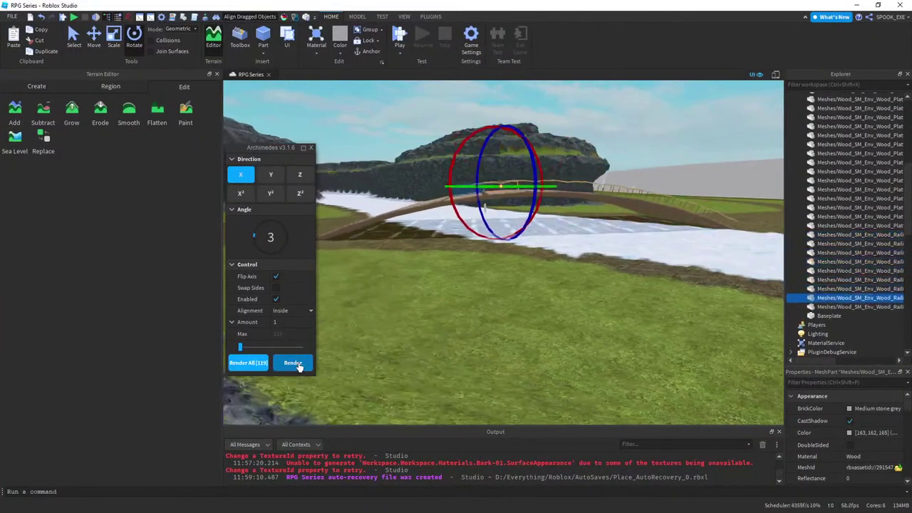
click(298, 366)
click(298, 365)
click(298, 365)
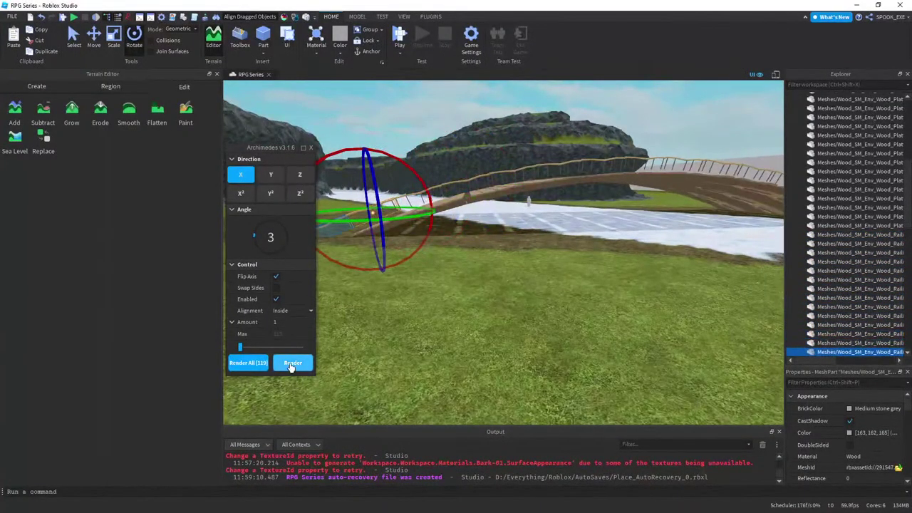
click(291, 367)
key(a)
click(310, 147)
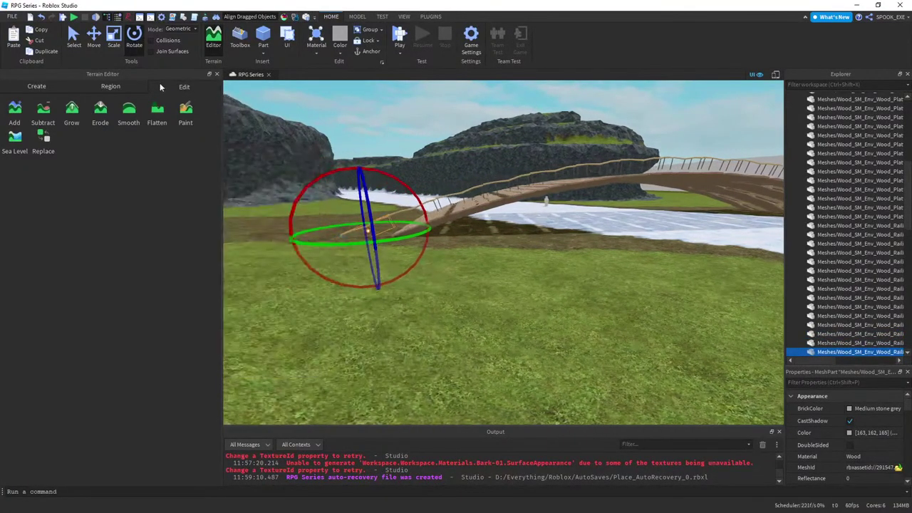
- Select all the railing segments together and shift them slightly to fit the bridge's side edge
scroll(855, 308, down, 3)
scroll(857, 271, up, 6)
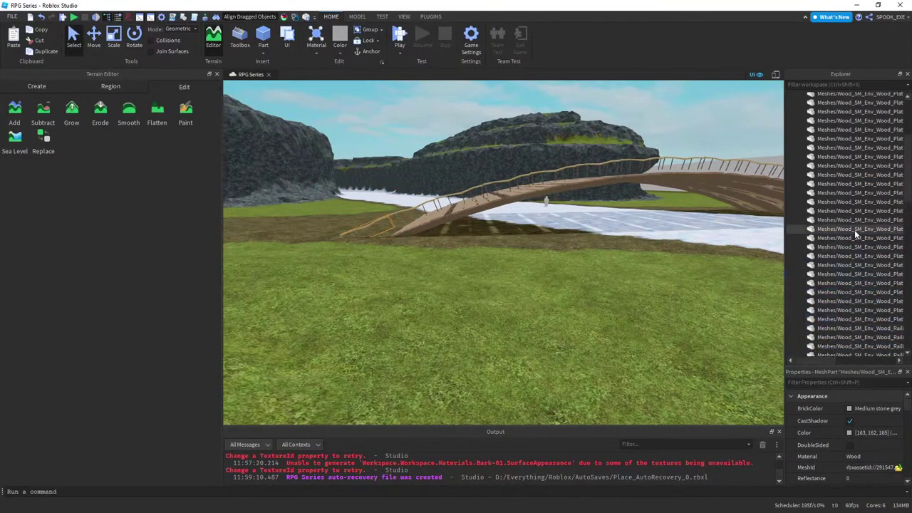
scroll(855, 235, down, 2)
shift+click(874, 278)
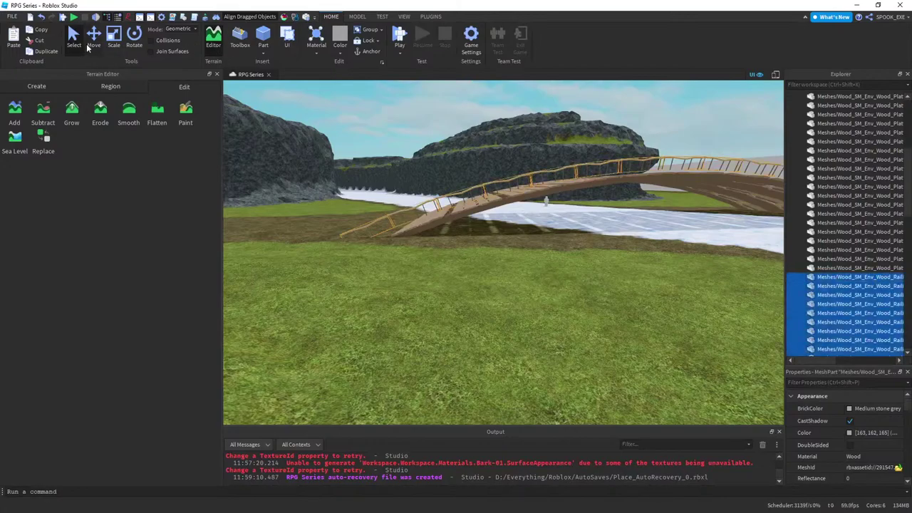
right_drag(442, 203, 519, 208)
key(w)
drag(522, 211, 522, 219)
click(531, 265)
- Delete the surplus railing segment that extends past the bridge's end
right_drag(532, 264, 381, 227)
click(382, 224)
key(a)
key(Delete)
- Nudge the railing near the bridge's end down to meet the planks, and save the place
right_drag(452, 296, 454, 285)
key(a)
key(w)
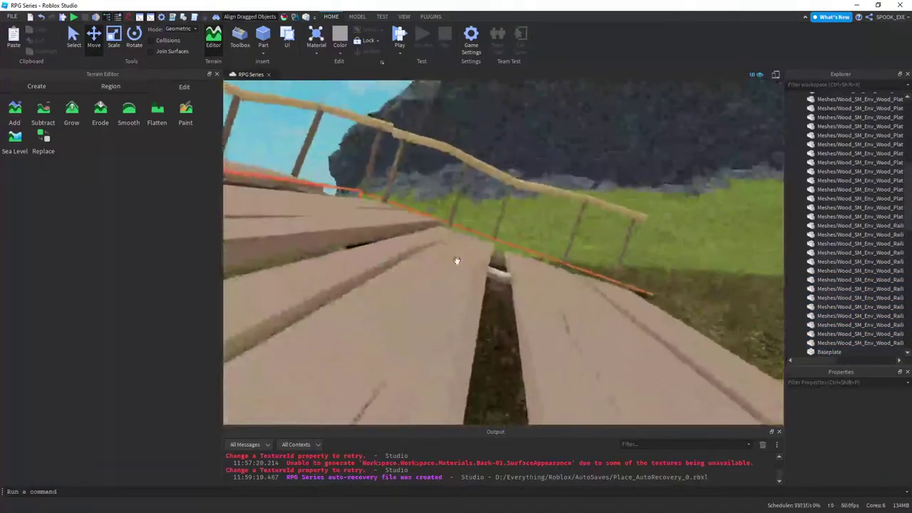
click(493, 190)
drag(500, 255, 498, 262)
key(a)
click(461, 186)
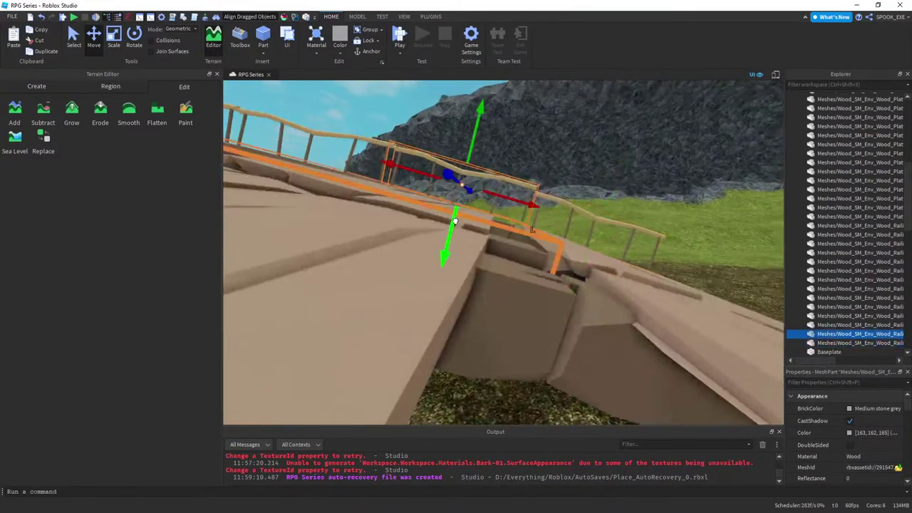
click(552, 139)
key(e)
key(w)
key(ctrl+s)
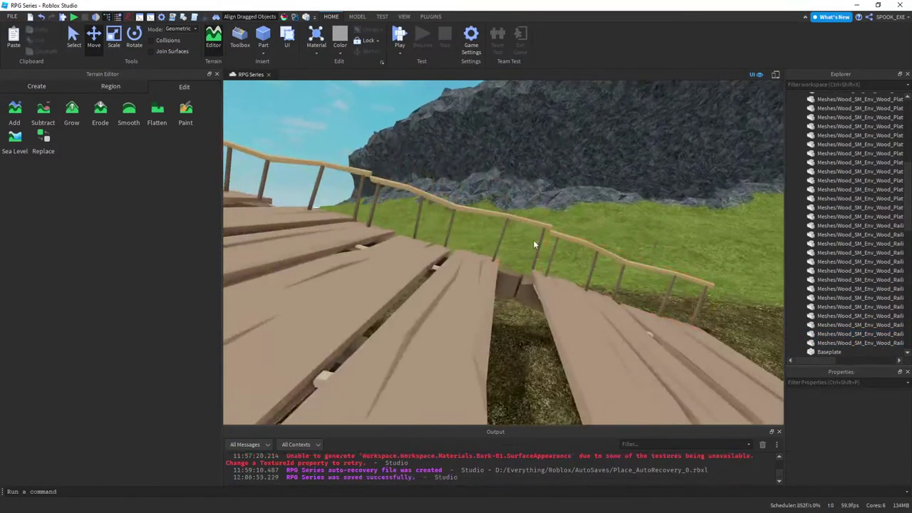
- Shift the misaligned railing section beside the plank gap so it meets the neighbouring railing
click(539, 242)
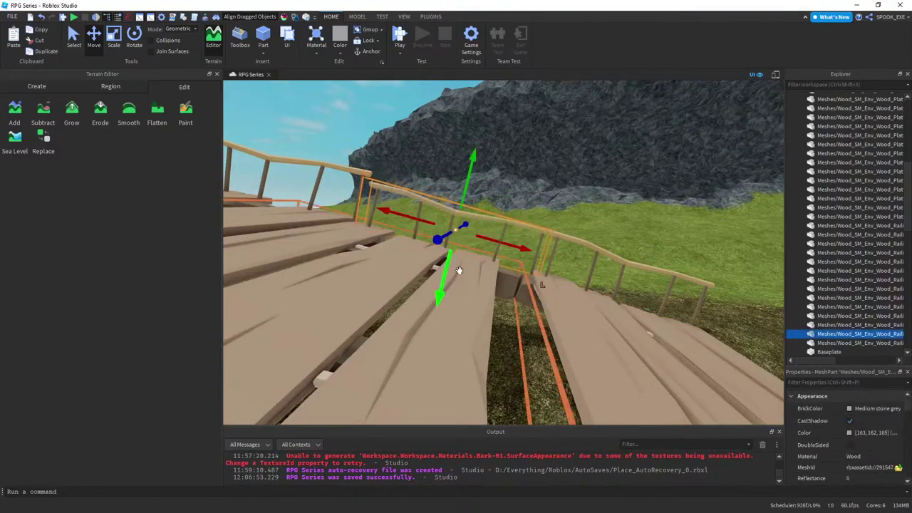
click(530, 213)
key(a)
drag(350, 229, 372, 223)
click(482, 165)
key(e)
click(422, 247)
click(400, 205)
key(a)
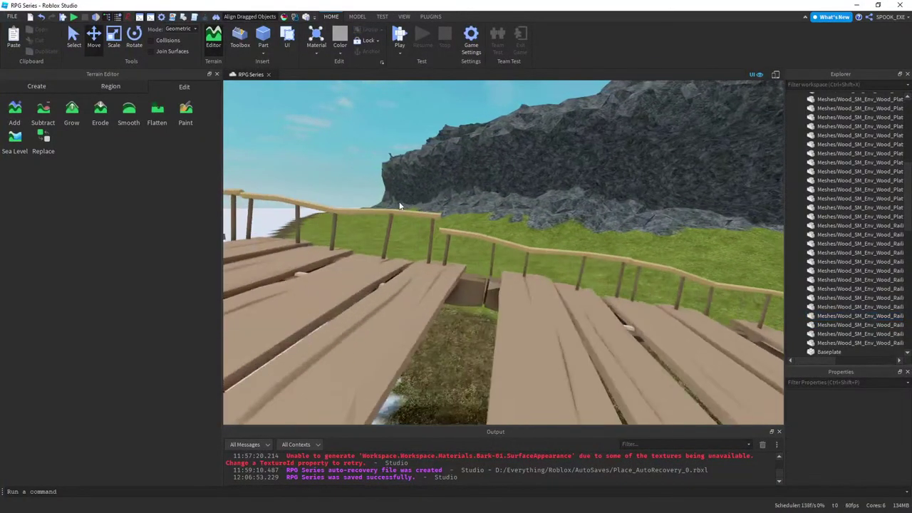
- Adjust the angle and height of the next railing section up the bridge to follow the planks
click(391, 207)
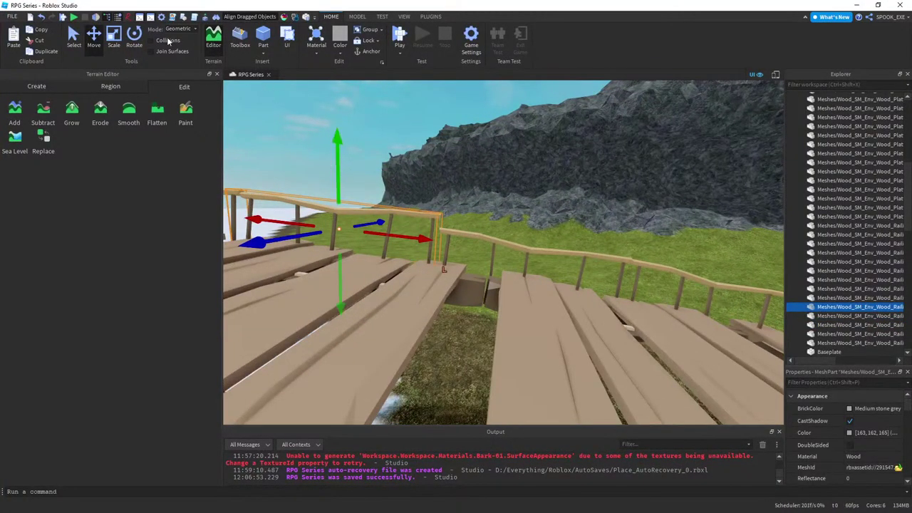
click(135, 40)
key(a)
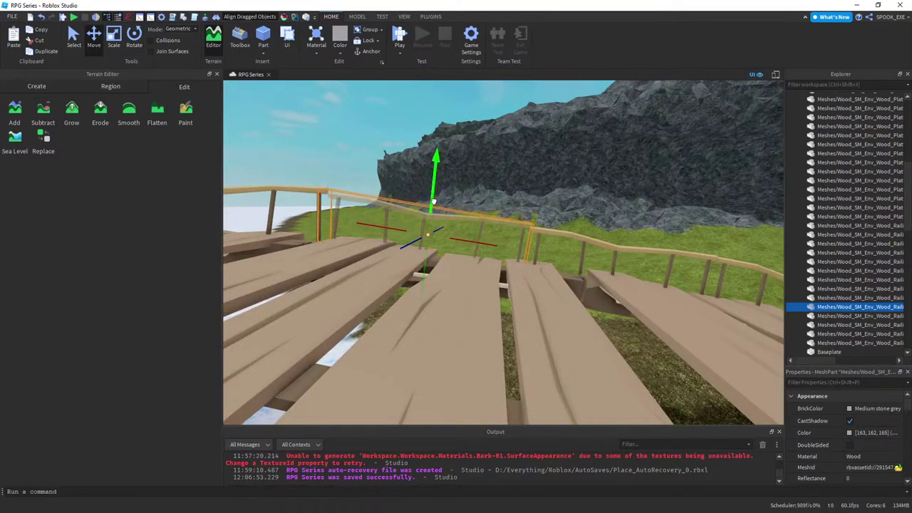
drag(433, 201, 432, 201)
click(558, 203)
- Check how the railing sections line up along the bridge edge from farther back
key(s)
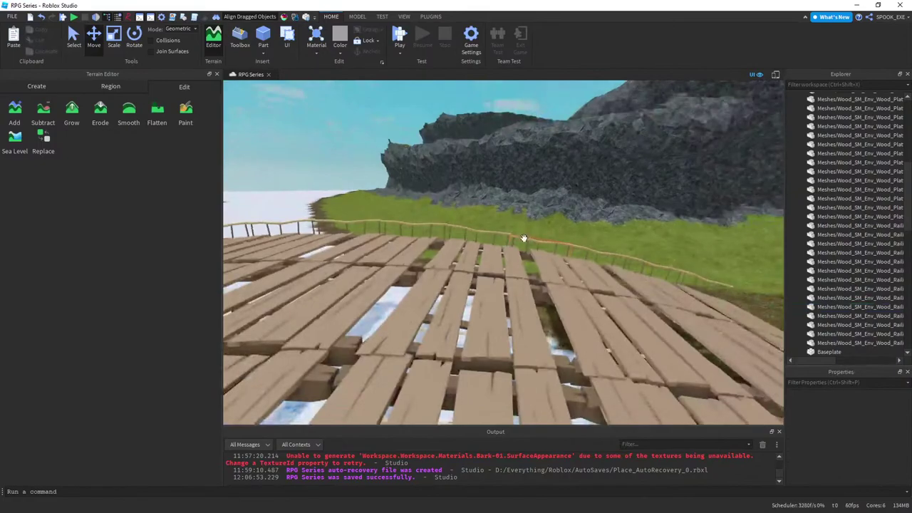
click(524, 240)
key(w)
key(w)
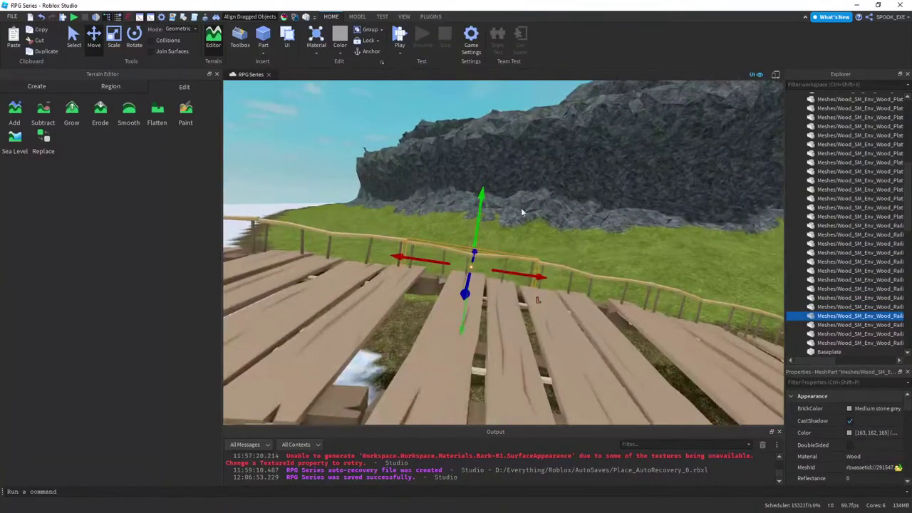
click(526, 212)
key(s)
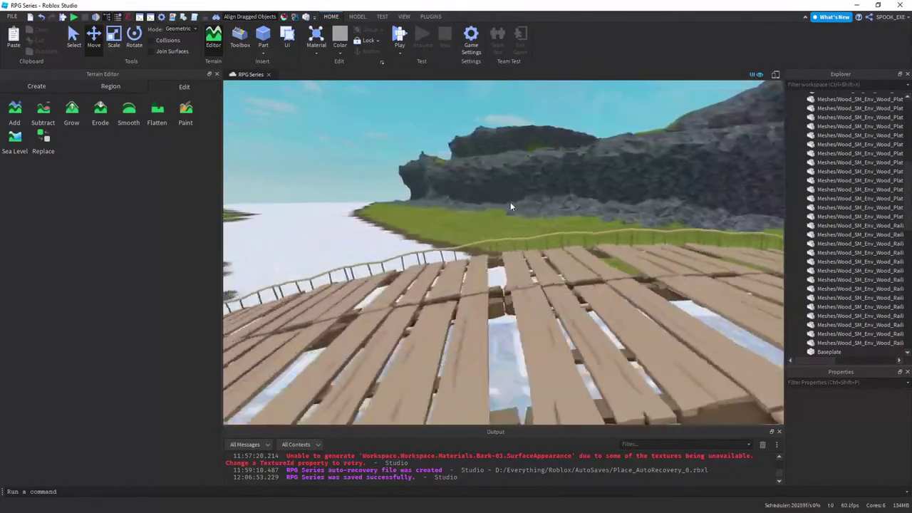
key(a)
right_drag(510, 207, 511, 205)
key(a)
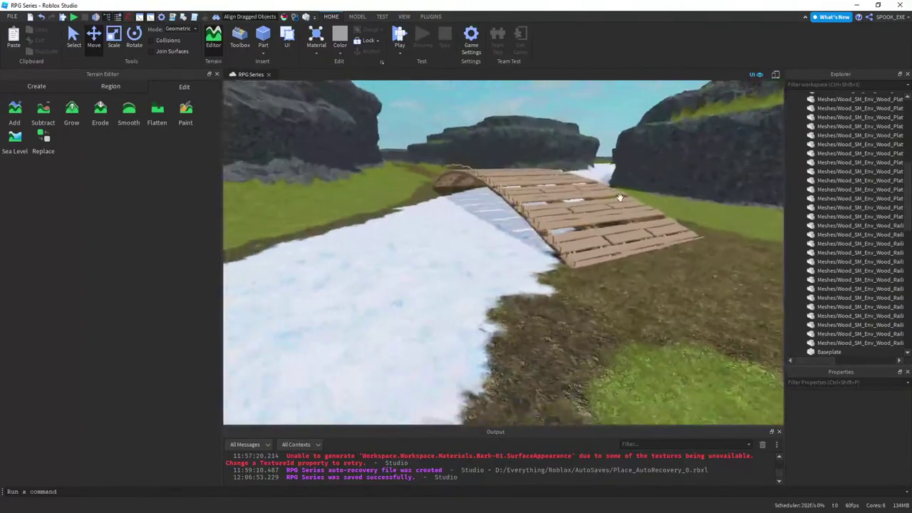
- Duplicate all the railing meshes and move the copies to the opposite edge of the bridge
key(s)
click(862, 342)
scroll(841, 272, up, 1)
shift+click(844, 252)
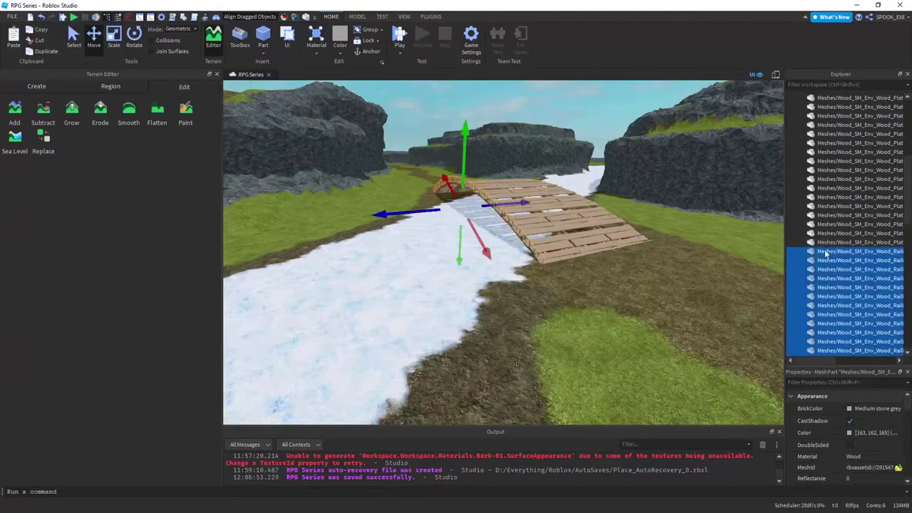
key(w)
key(d)
right_drag(456, 223, 456, 223)
key(ctrl+d)
drag(456, 222, 524, 230)
key(d)
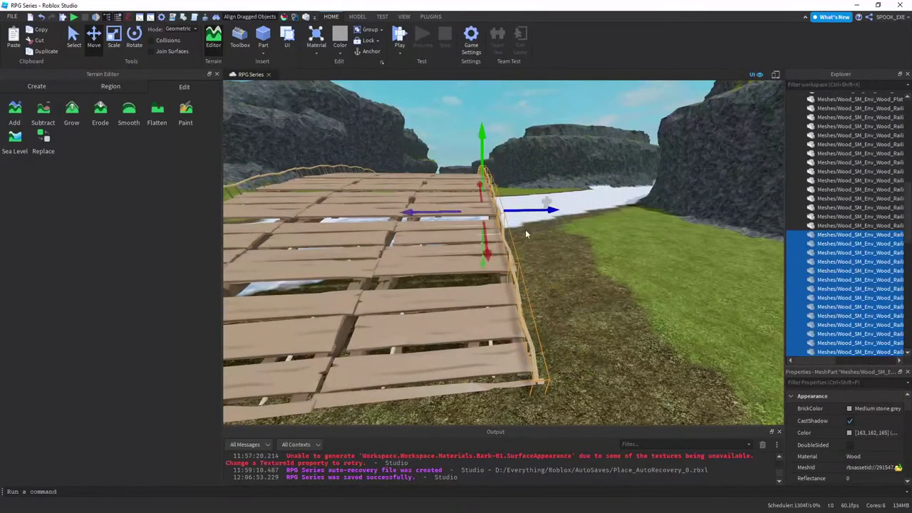
click(585, 238)
- Examine the bridge and both of its railings from several sides and from above
key(d)
right_drag(584, 238, 584, 238)
key(w)
key(s)
key(a)
key(w)
key(a)
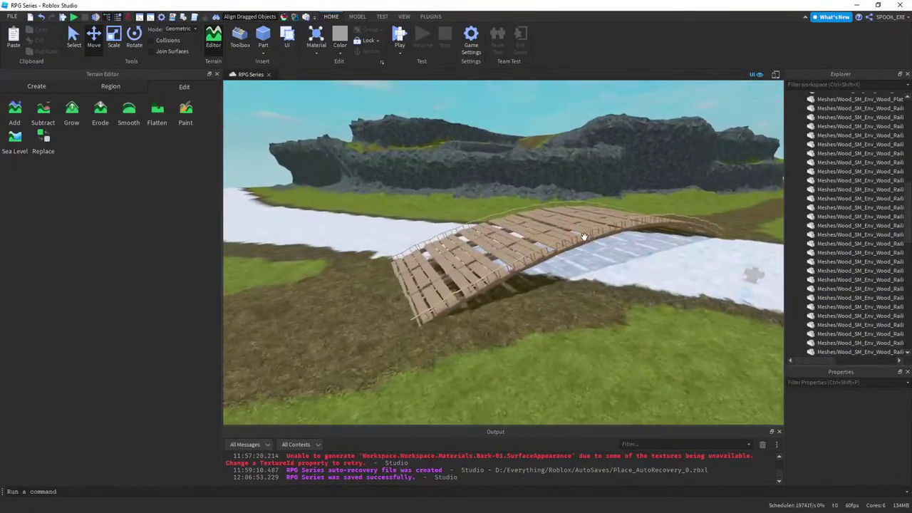
key(w)
key(a)
right_drag(577, 237, 575, 234)
key(s)
- Select the whole bridge with its railings and anchor all of its parts
drag(546, 187, 430, 399)
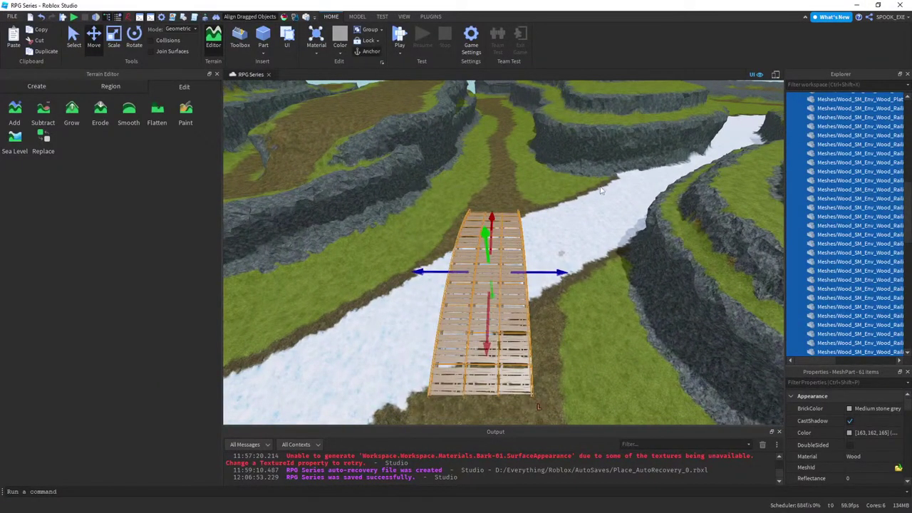
scroll(601, 189, up, 3)
scroll(829, 227, up, 13)
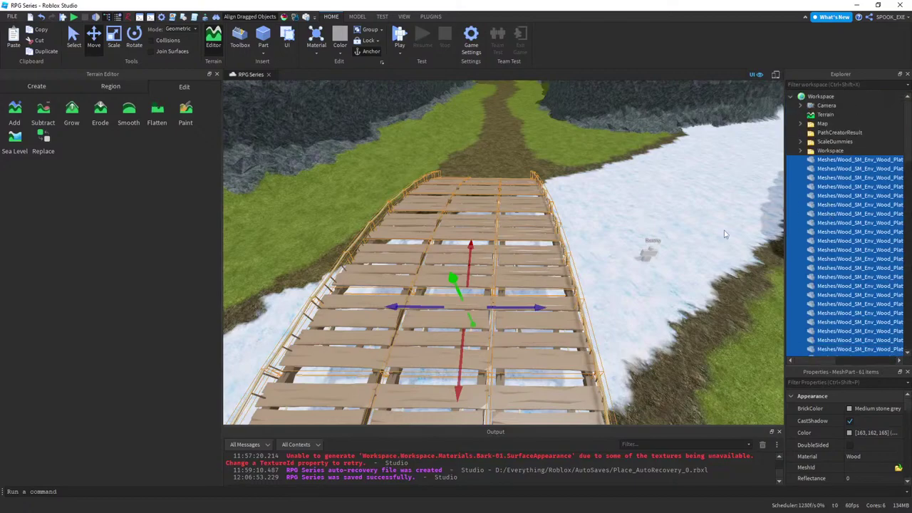
click(682, 253)
right_drag(682, 253, 682, 252)
key(s)
- Select every platform and railing part of the bridge again
drag(548, 166, 353, 396)
key(w)
click(850, 432)
drag(526, 166, 267, 167)
click(308, 347)
- Clear the TextureID of all the selected bridge parts
scroll(899, 450, down, 1)
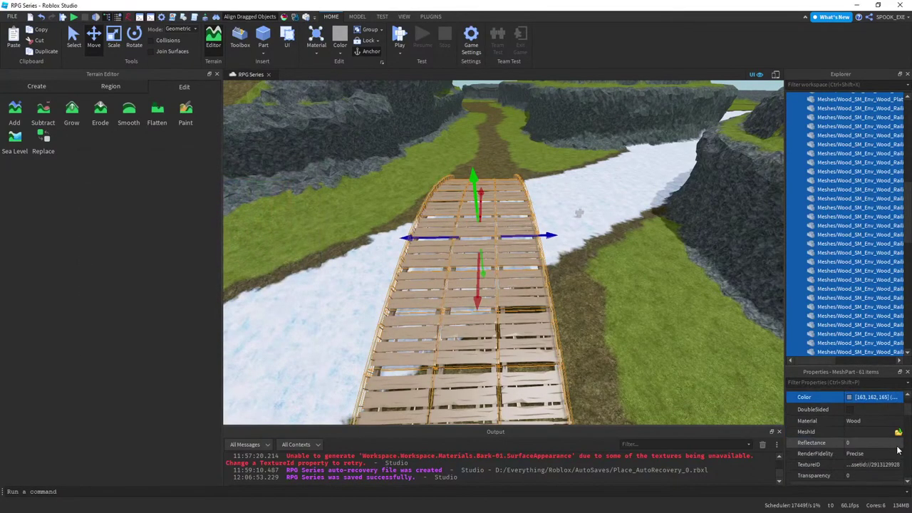
click(868, 431)
key(BackSpace)
key(Return)
- Set the bridge parts' BrickColor to Bronze and choose Wood as their material
key(d)
right_drag(672, 338, 718, 383)
key(q)
scroll(867, 407, up, 1)
click(849, 397)
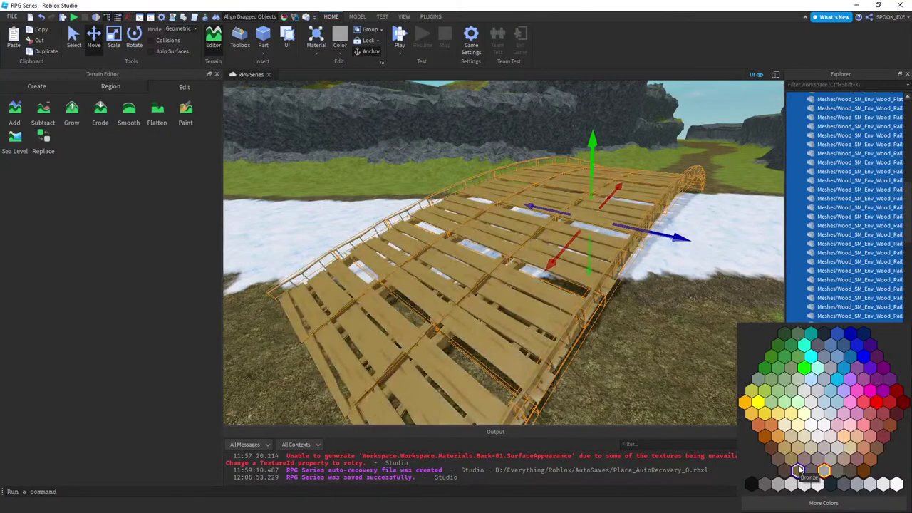
click(799, 471)
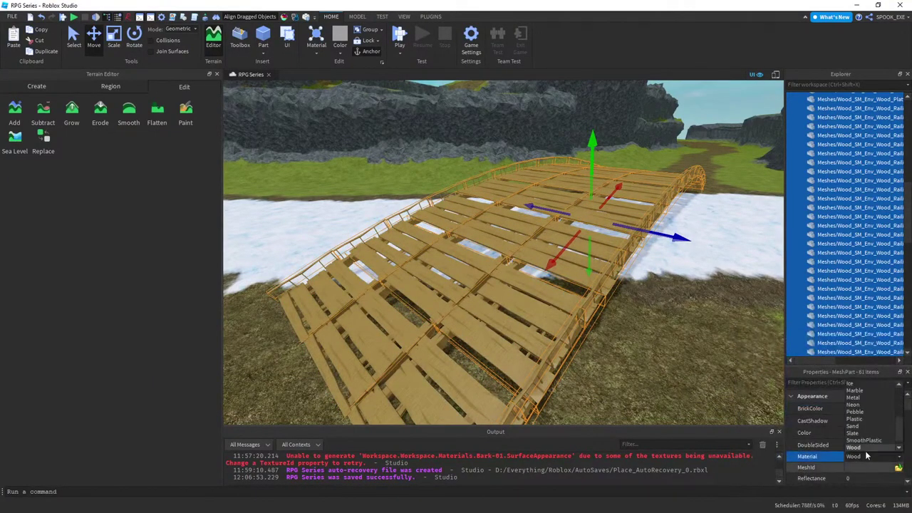
click(864, 448)
click(693, 401)
- Undo and redo the Bronze colour change to compare how the bridge looks
key(a)
right_drag(693, 401, 692, 400)
key(ctrl+z)
key(w)
click(691, 398)
key(ctrl+z)
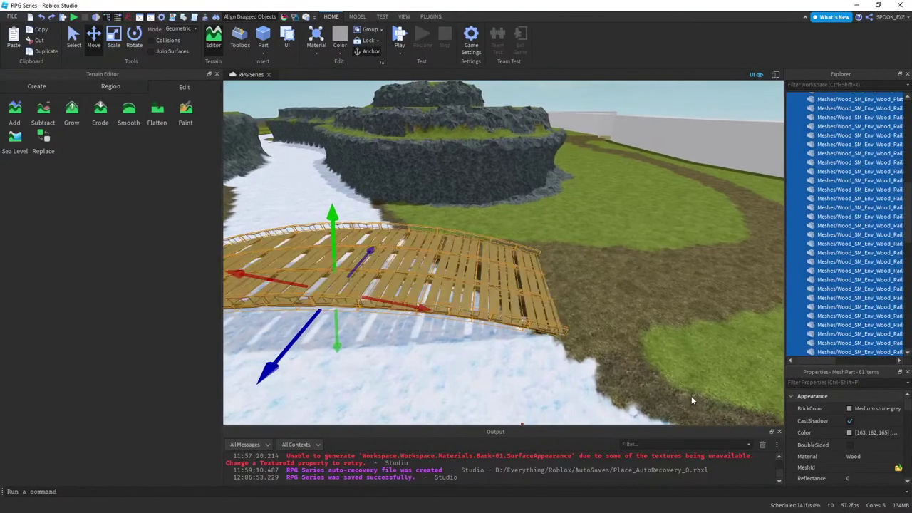
key(ctrl+y)
key(ctrl+z)
key(ctrl+y)
- Select all the bridge's platform and railing meshes and set their colour to RGB 117, 93, 59
click(652, 367)
right_drag(652, 367, 603, 281)
key(w)
key(s)
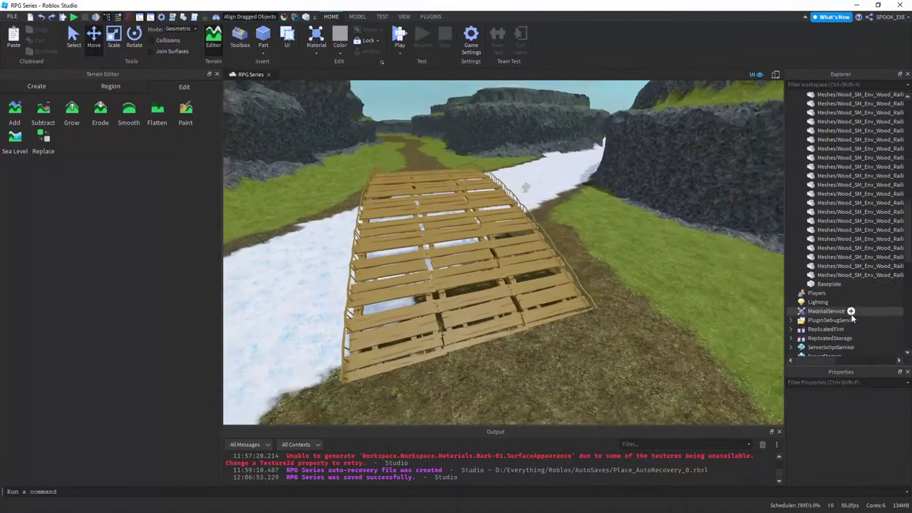
scroll(853, 315, down, 2)
click(860, 223)
scroll(864, 225, up, 17)
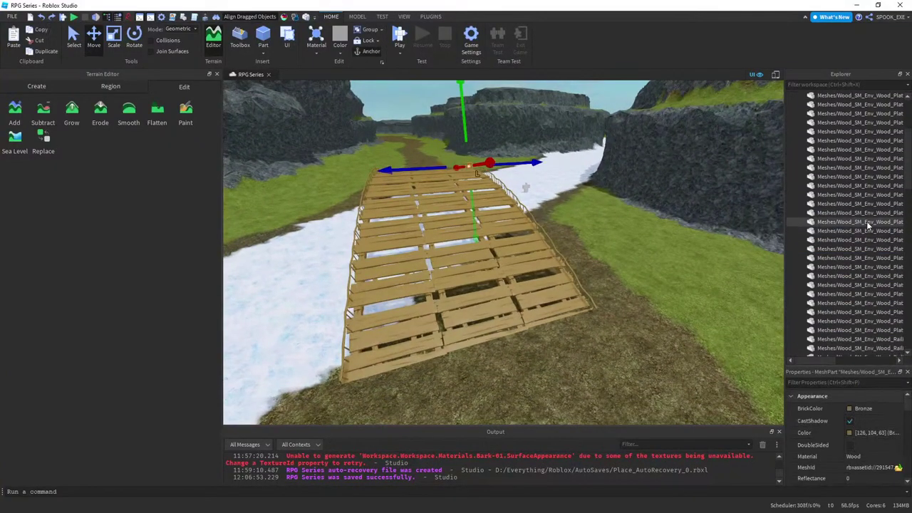
shift+click(865, 161)
click(855, 434)
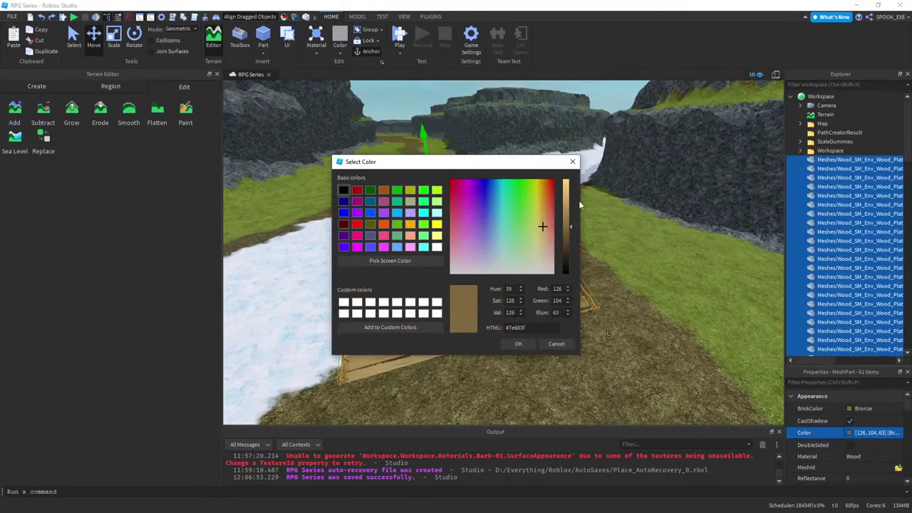
drag(541, 163, 304, 166)
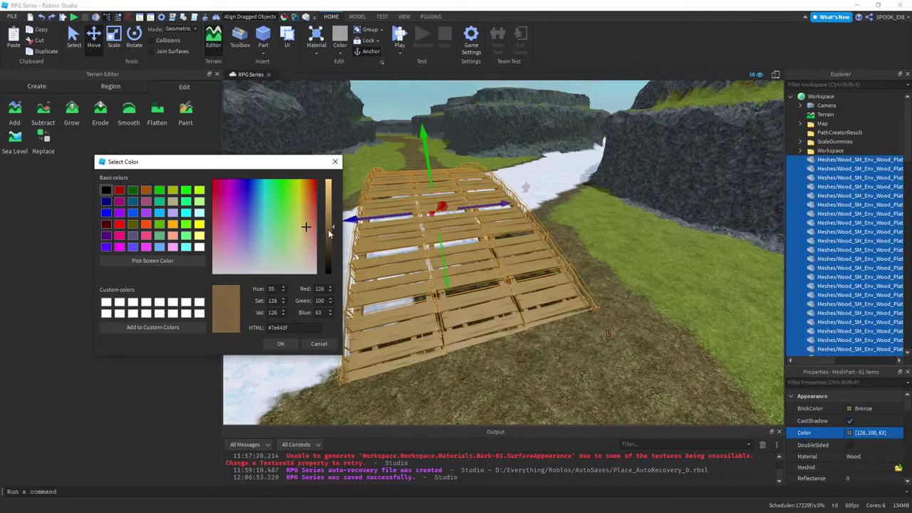
click(286, 344)
key(w)
right_drag(611, 285, 763, 377)
key(d)
click(762, 372)
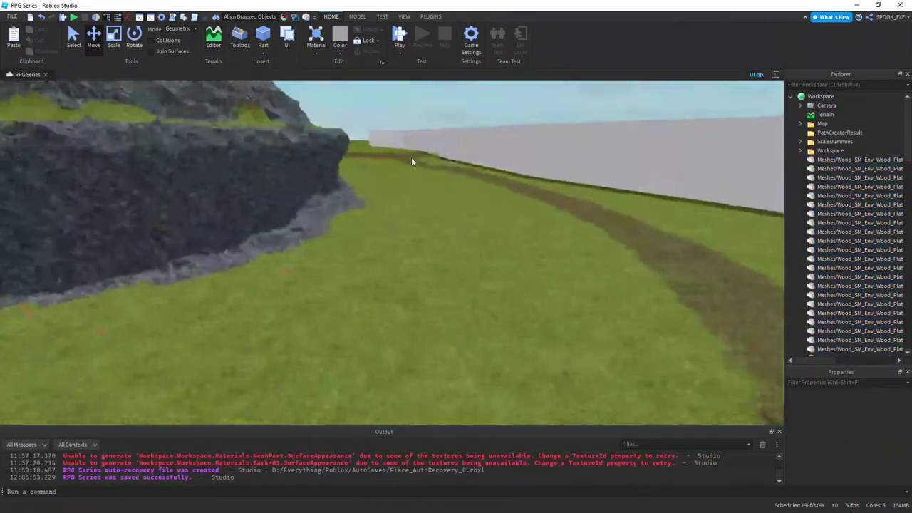
- Move the Materials folder out of the nested Workspace folder to the top level of the main Workspace
key(w)
right_drag(411, 161, 412, 162)
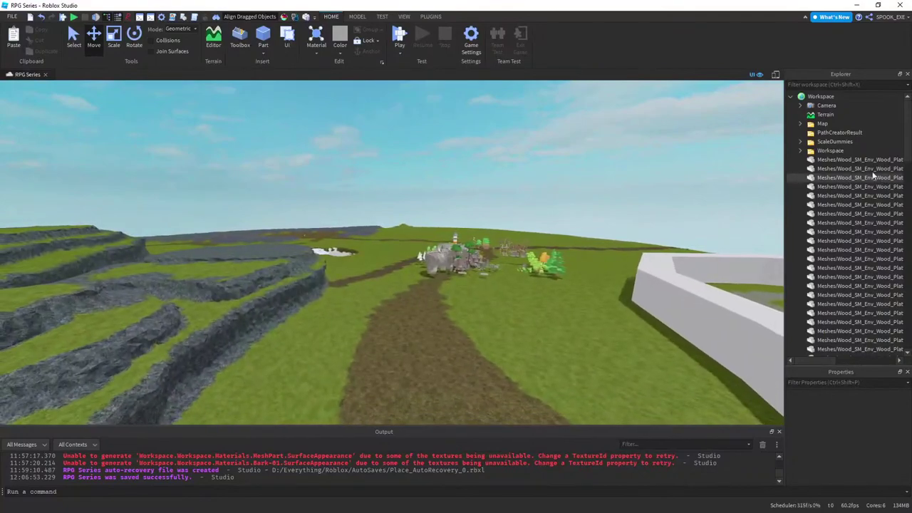
click(800, 151)
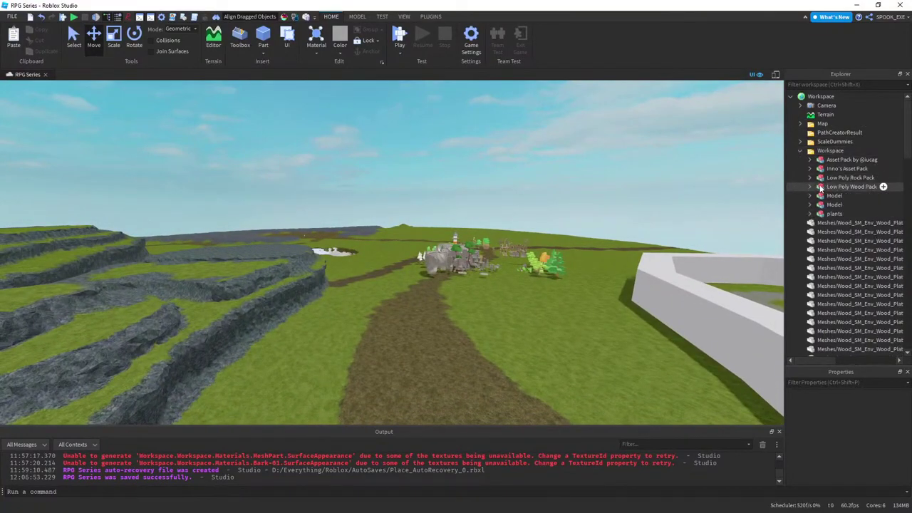
scroll(845, 177, down, 20)
drag(820, 138, 830, 102)
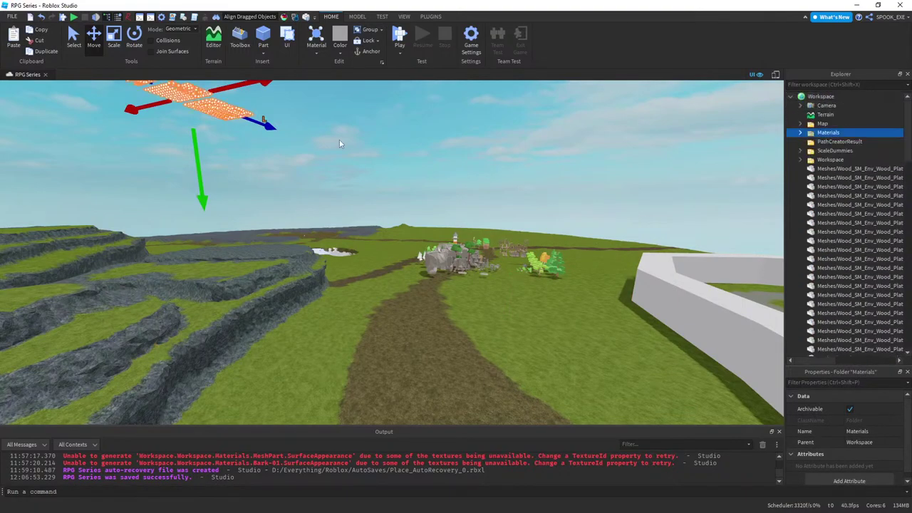
right_drag(339, 143, 311, 136)
- Select all children of the Materials folder and group them into one model
right_click(802, 136)
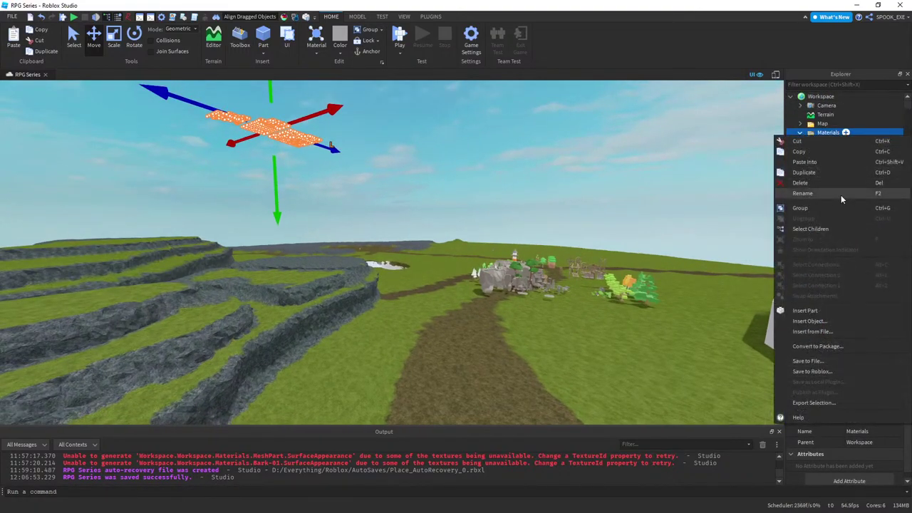
click(812, 229)
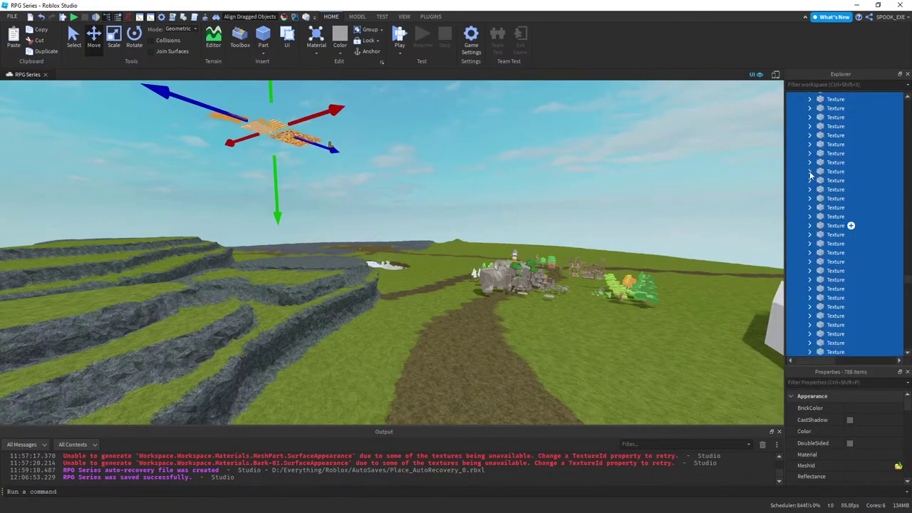
key(ctrl+g)
- Delete the leftover Materials folder and rename the new group Materials
right_click(832, 133)
click(822, 184)
right_click(827, 160)
click(828, 225)
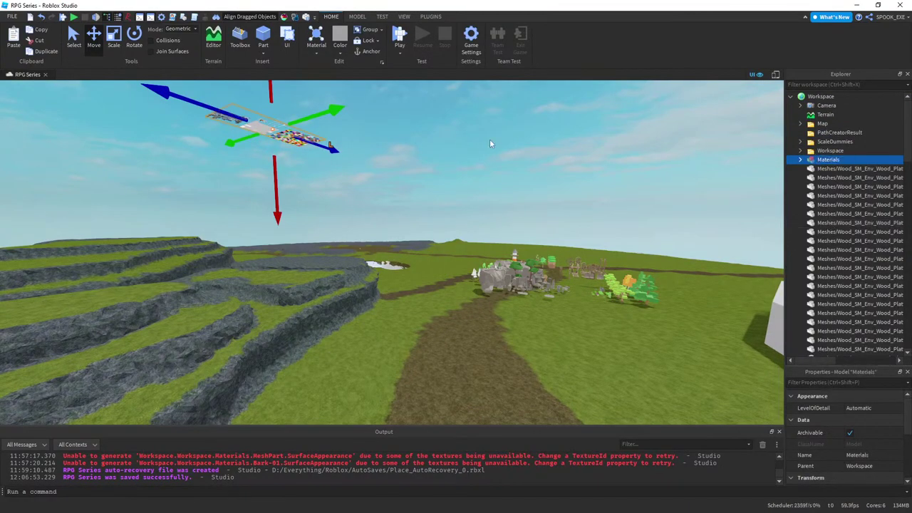
- Bring the Materials model down from the sky onto the ground and clear the Output log
drag(299, 141, 578, 309)
click(578, 309)
right_drag(578, 309, 570, 304)
key(w)
key(s)
click(762, 445)
key(w)
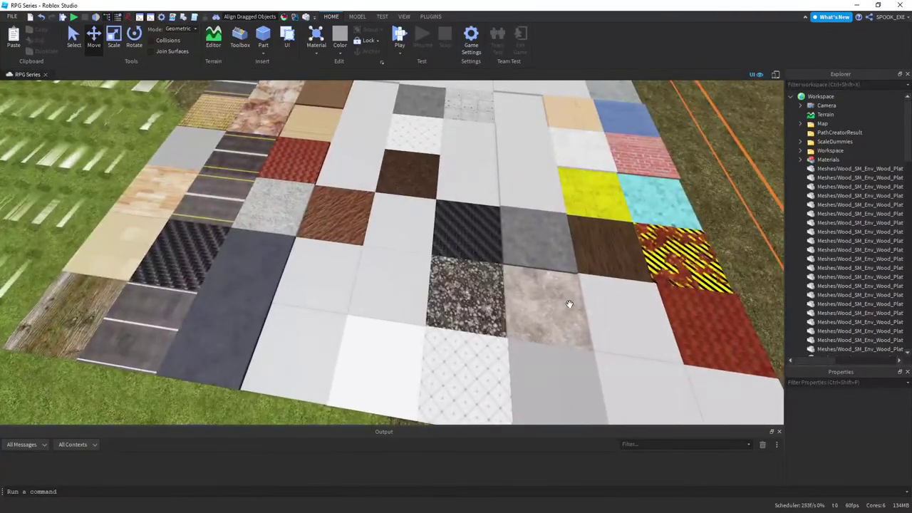
- Find the wood plank tile at the corner of the material samples and open its SurfaceAppearance
scroll(569, 303, up, 5)
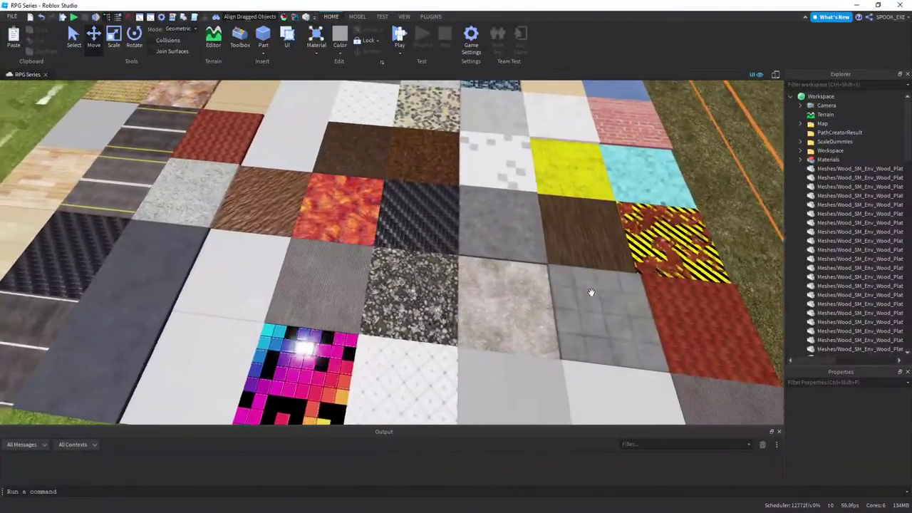
scroll(591, 293, up, 4)
scroll(585, 285, down, 6)
right_drag(584, 285, 585, 285)
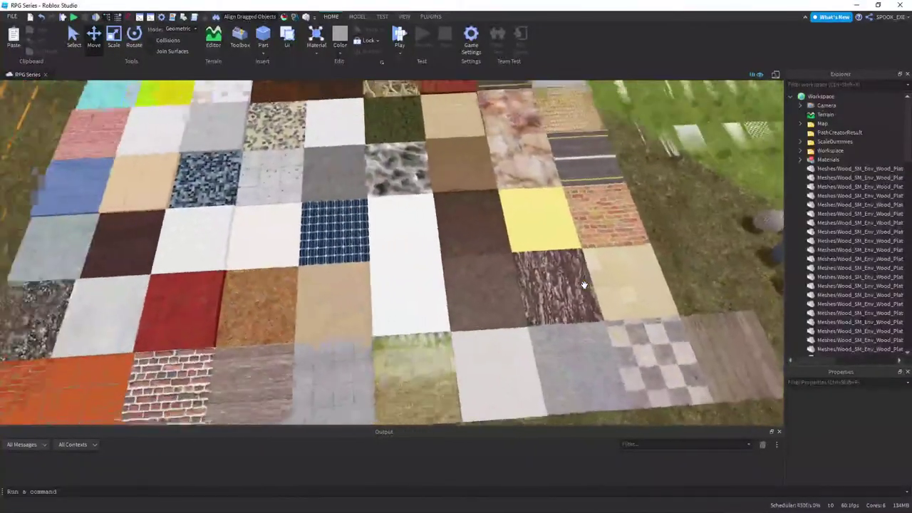
click(748, 333)
key(d)
scroll(808, 320, down, 2)
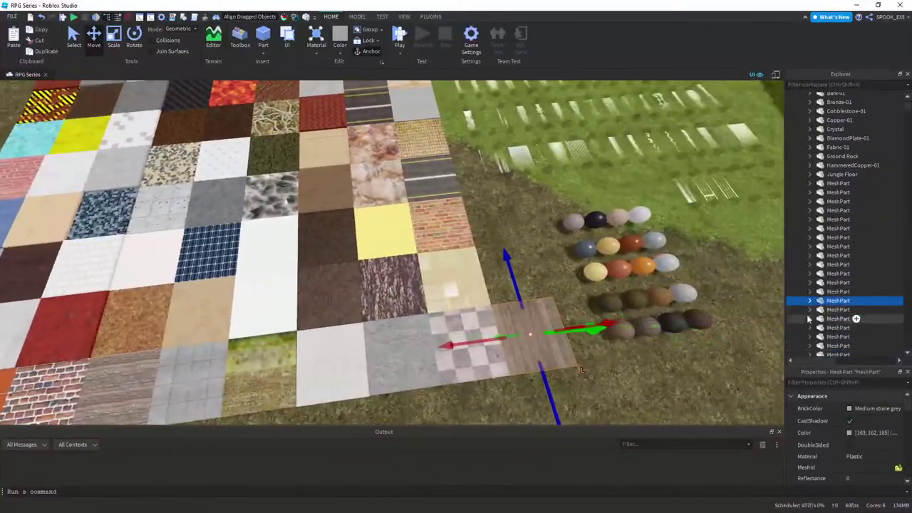
click(864, 419)
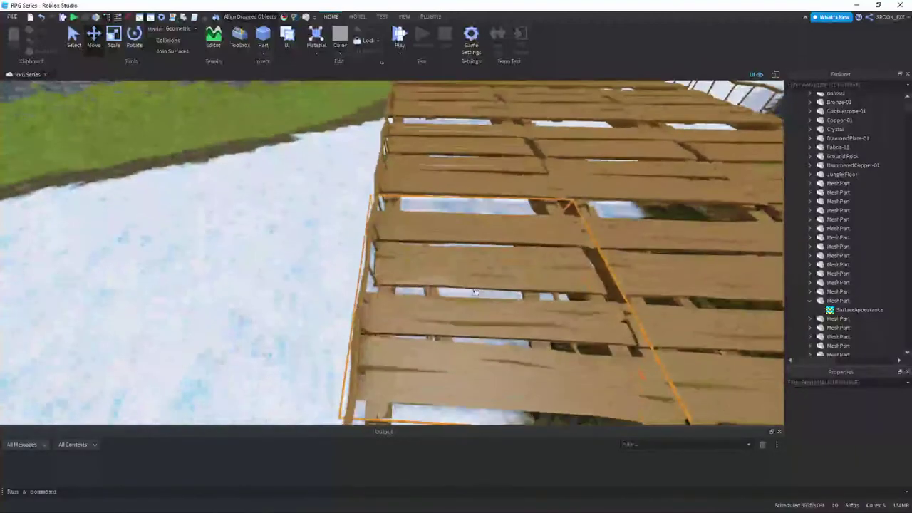
click(489, 306)
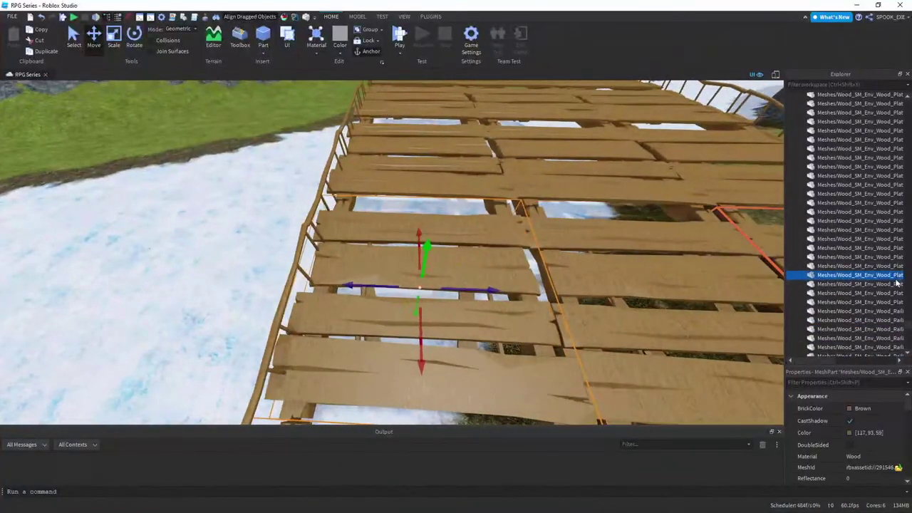
drag(827, 361, 855, 361)
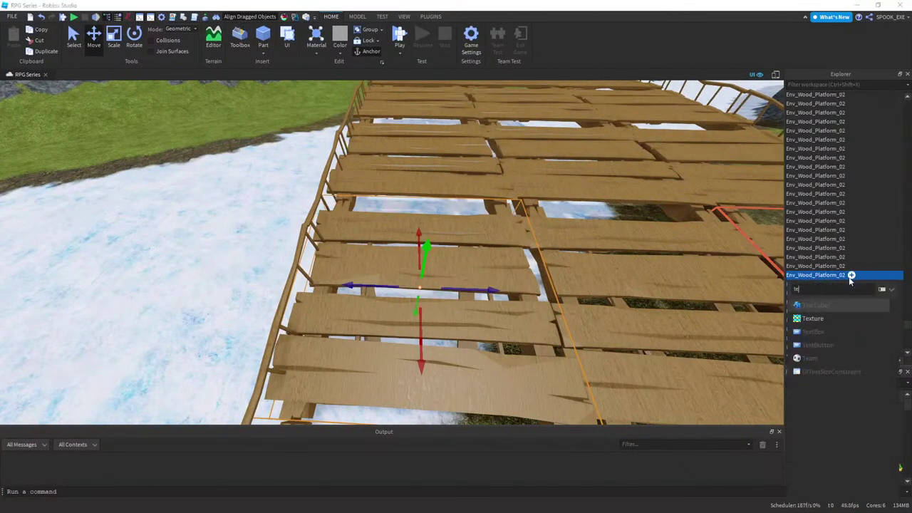
click(817, 319)
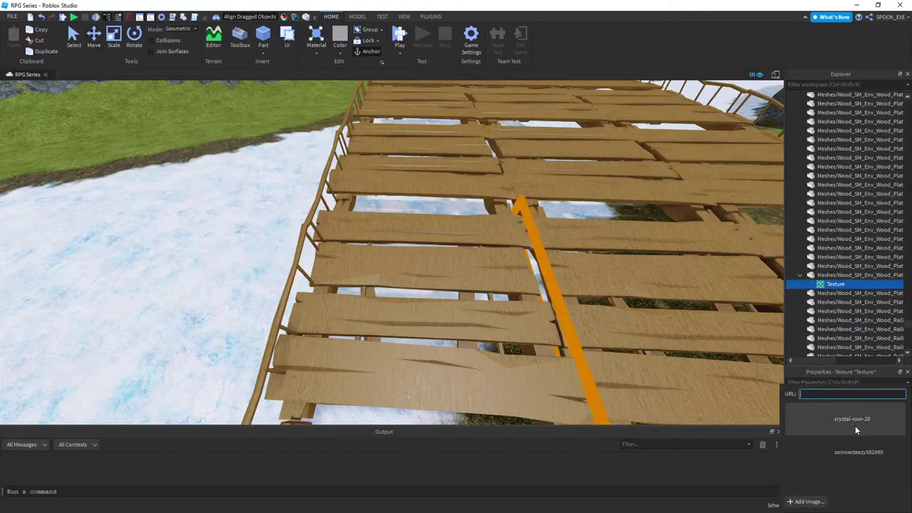
click(864, 414)
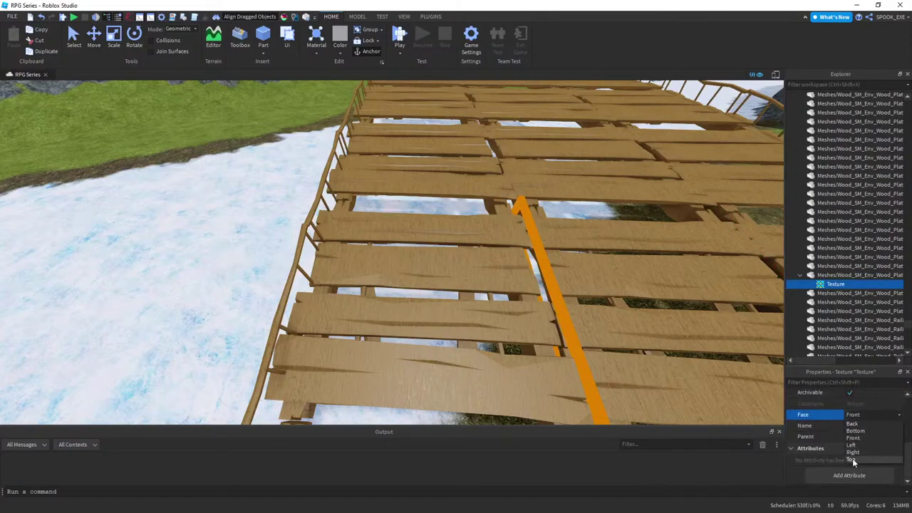
click(852, 458)
right_drag(618, 349, 640, 339)
scroll(876, 439, up, 2)
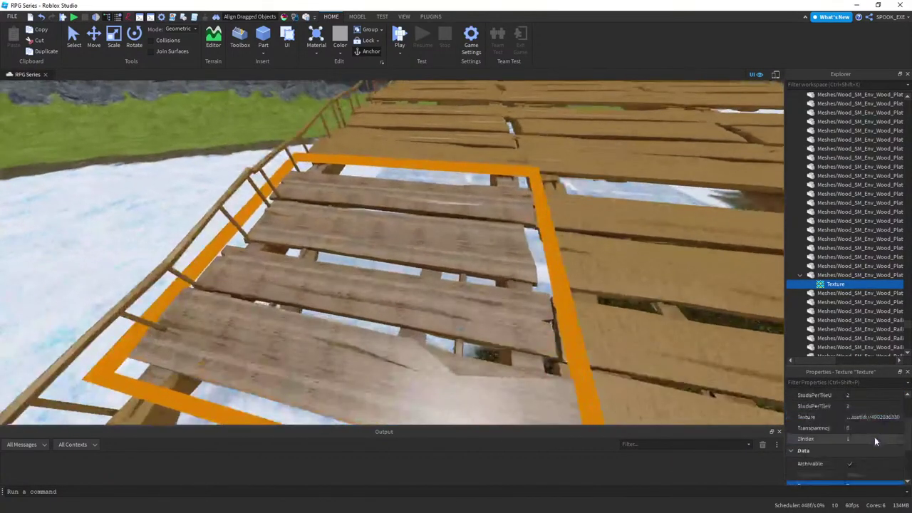
- Set the platform texture's StudsPerTileU and StudsPerTileV to 5
click(855, 441)
text(4)
key(Tab)
click(855, 443)
text(5)
key(Tab)
text(5)
key(Return)
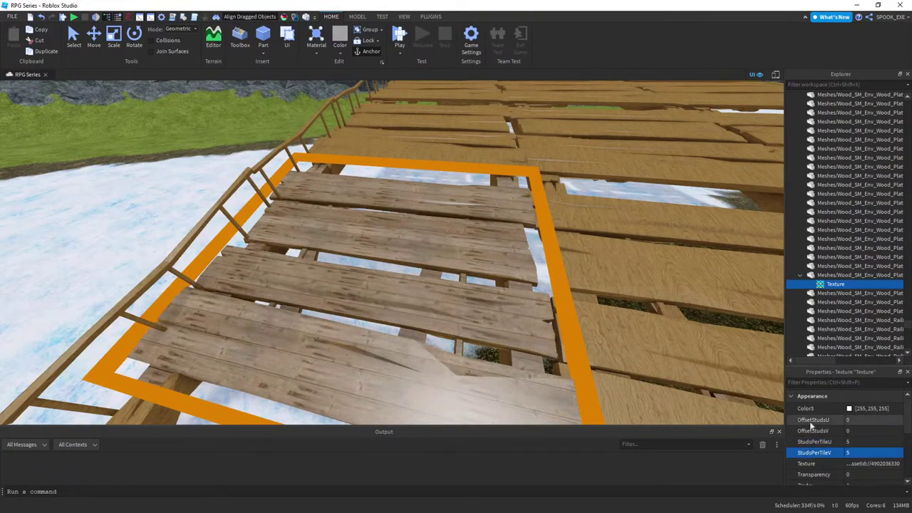
scroll(672, 360, down, 3)
right_drag(672, 361, 609, 359)
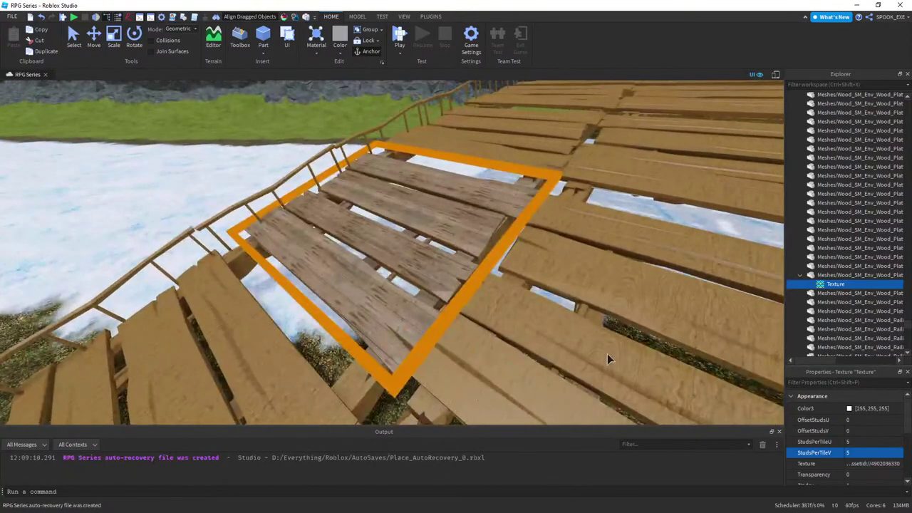
- Set the platform texture's transparency to 0.25 and its StudsPerTileU and StudsPerTileV to 8
click(858, 439)
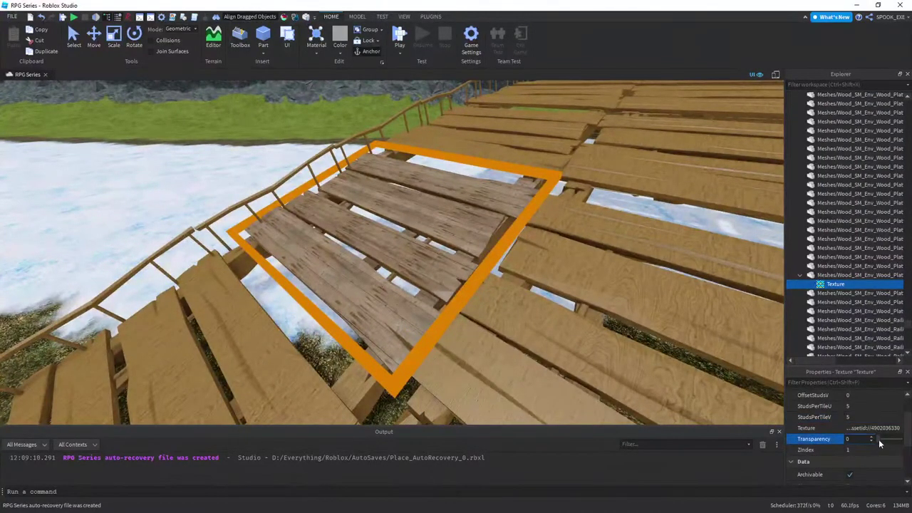
scroll(864, 427, up, 1)
click(860, 443)
text(8)
key(BackSpace)
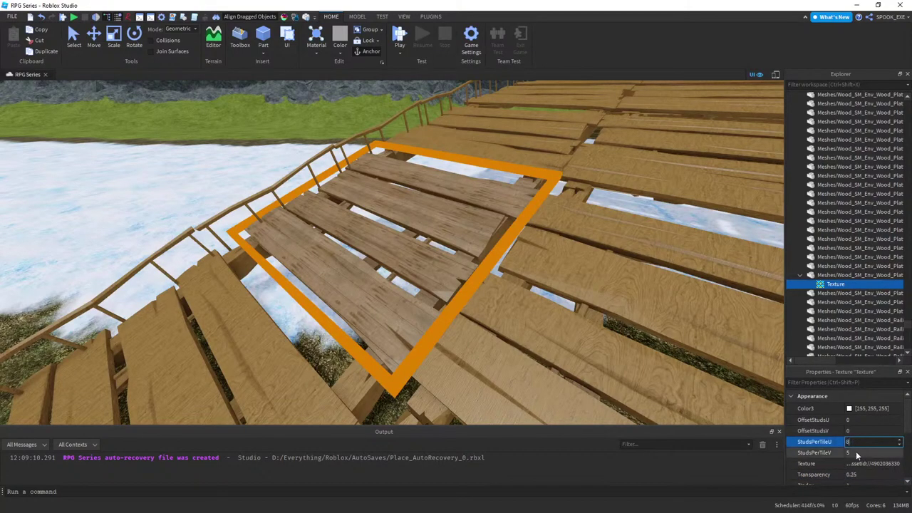
click(856, 453)
text(8)
key(Return)
- Copy the wood texture and paste it into the range of untextured bridge deck platforms
right_drag(636, 367, 634, 367)
key(s)
scroll(819, 257, down, 2)
scroll(859, 276, down, 2)
scroll(855, 276, up, 2)
click(848, 225)
scroll(845, 223, up, 7)
scroll(841, 230, down, 4)
click(826, 292)
scroll(825, 264, up, 7)
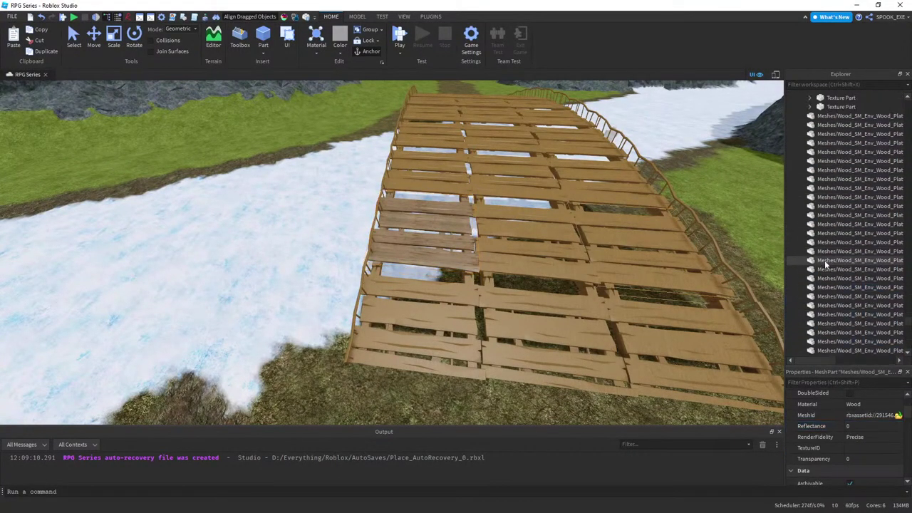
shift+click(845, 218)
key(ctrl+shift+v)
- Paste the wood texture into the deck platforms still missing it at the near end of the bridge
right_drag(611, 276, 617, 352)
key(s)
click(548, 287)
ctrl+click(470, 287)
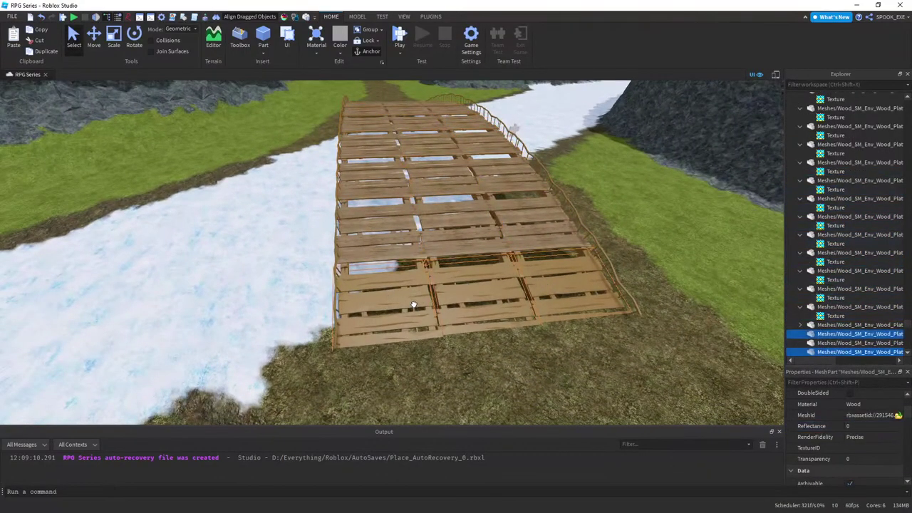
click(565, 333)
right_drag(565, 334, 329, 306)
key(w)
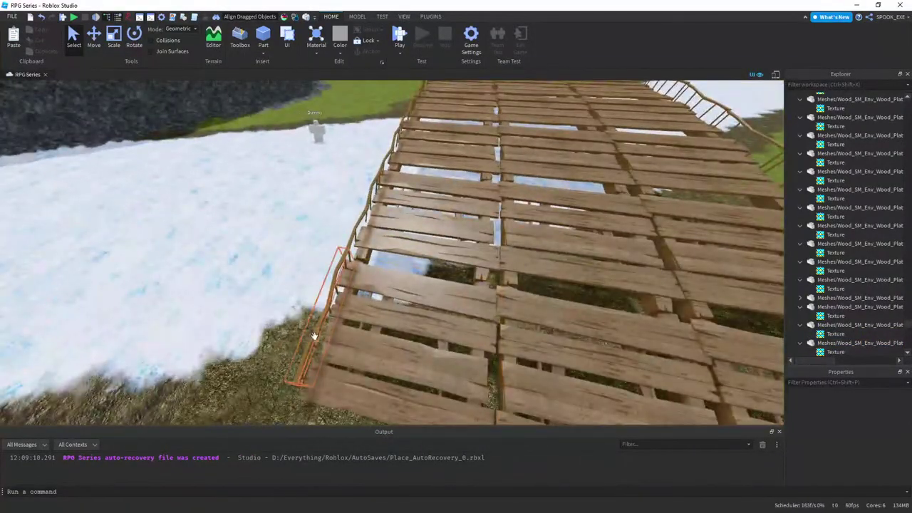
- Paste the wood texture into all railing meshes along both sides of the bridge
click(262, 360)
right_drag(262, 357, 262, 355)
key(s)
key(d)
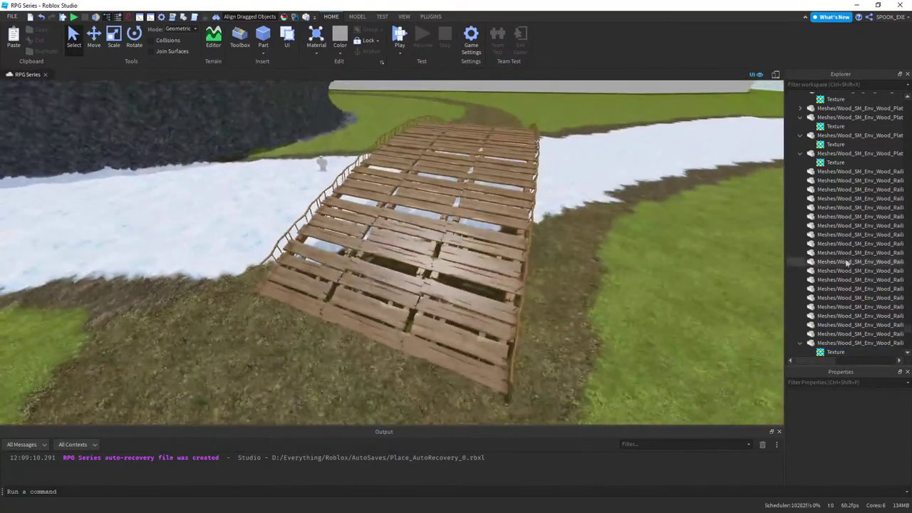
scroll(847, 217, down, 5)
shift+click(845, 228)
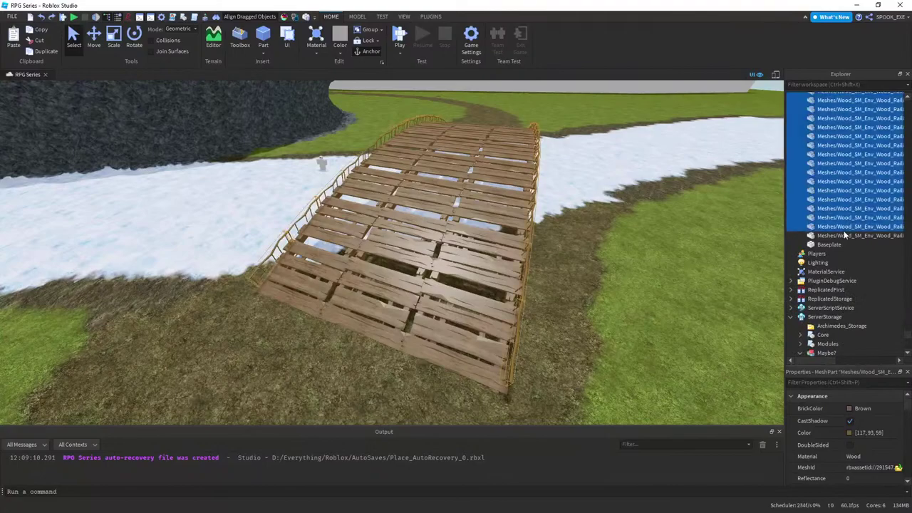
click(611, 312)
key(w)
right_drag(610, 312, 611, 312)
key(s)
key(a)
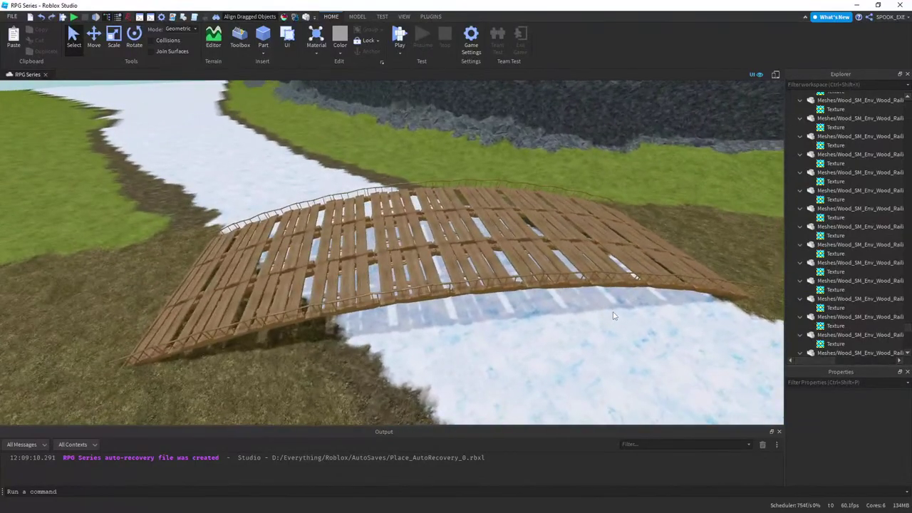
- Undo the texture additions on the bridge railings and deck platforms
key(ctrl+z)
key(a)
right_drag(430, 333, 400, 335)
key(ctrl+z)
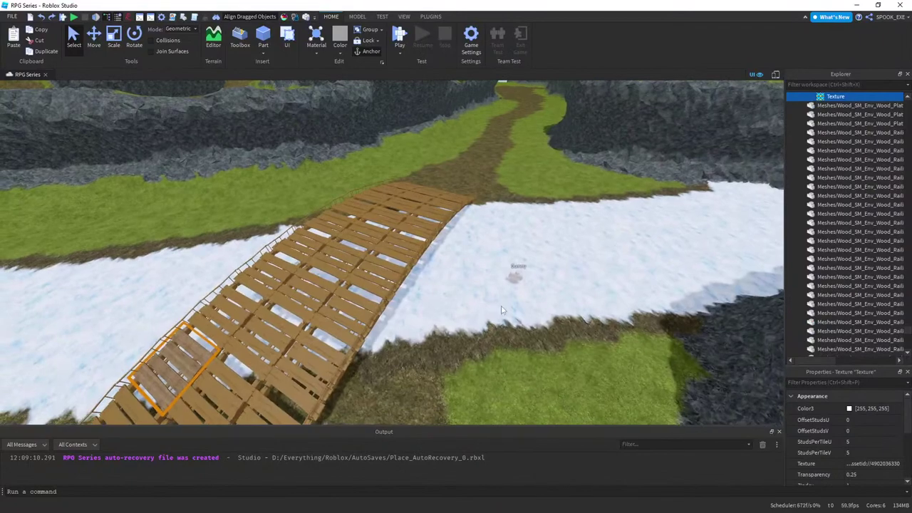
click(588, 284)
- Select all platform and railing meshes of the bridge, group them into one model and name it Bridge
scroll(843, 207, up, 12)
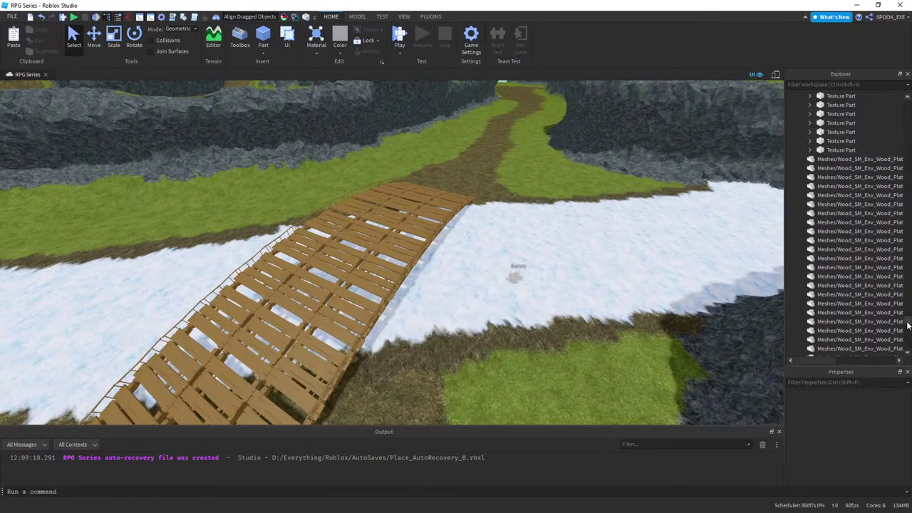
drag(908, 326, 904, 100)
scroll(567, 193, down, 5)
right_drag(568, 194, 568, 194)
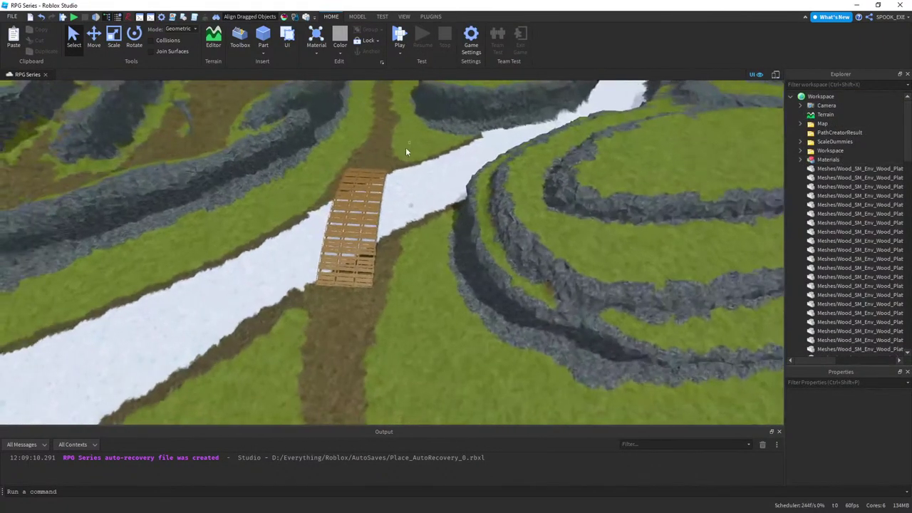
drag(408, 142, 306, 286)
click(398, 248)
right_drag(397, 248, 398, 248)
drag(385, 163, 301, 328)
key(ctrl+g)
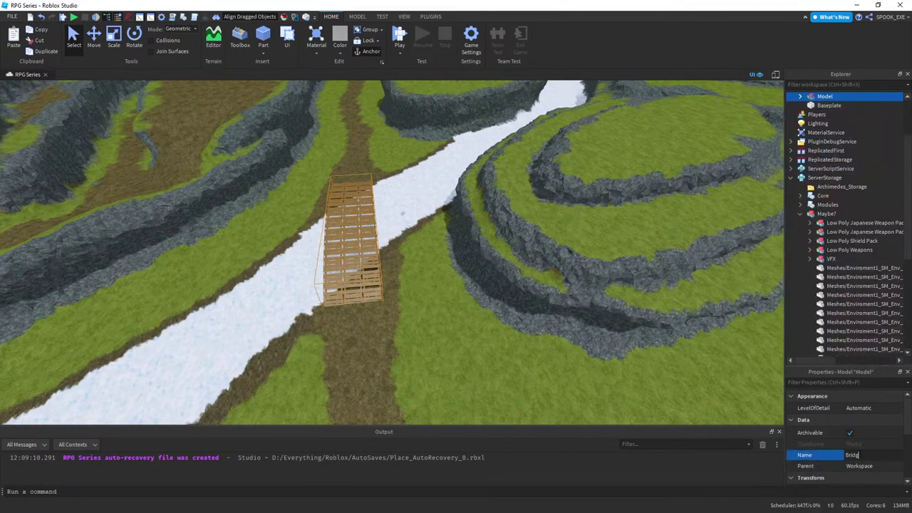
right_drag(654, 300, 633, 250)
- Move the Bridge model into the Map folder
scroll(654, 300, up, 5)
scroll(656, 293, up, 3)
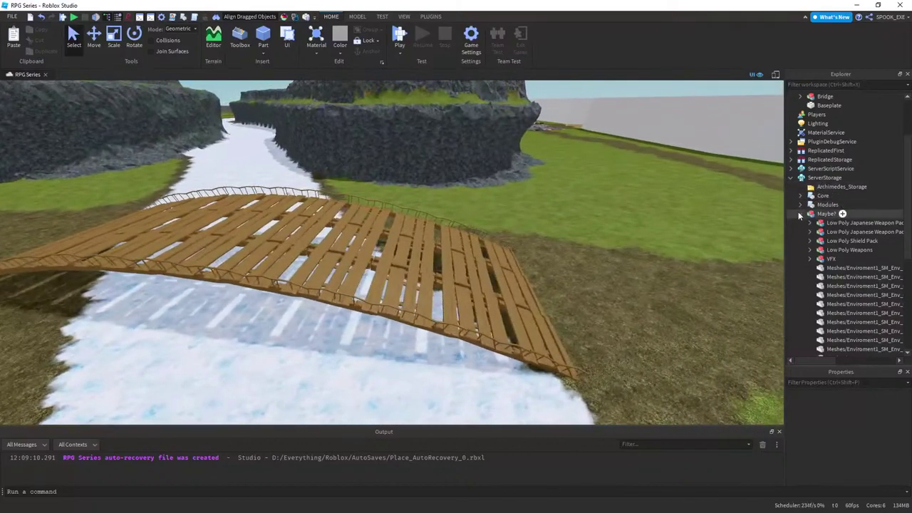
click(799, 214)
drag(839, 171, 850, 130)
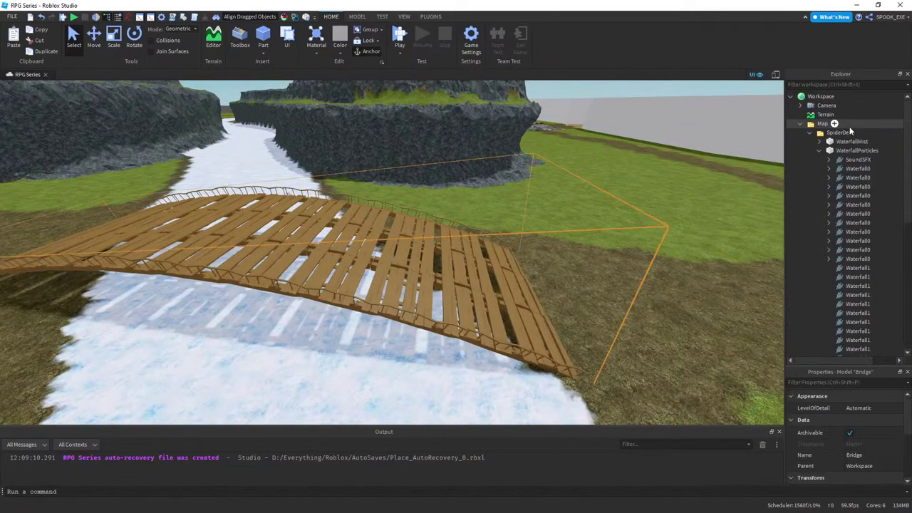
right_drag(677, 191, 673, 192)
key(s)
click(688, 192)
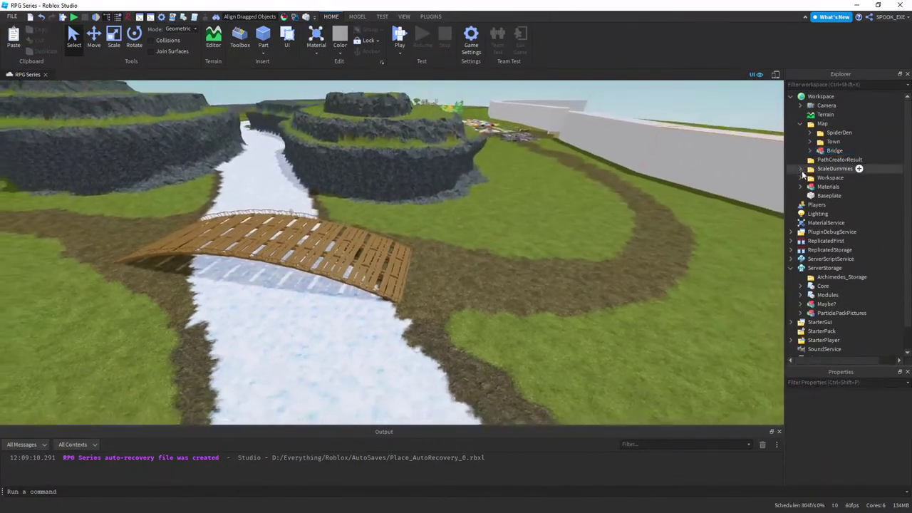
- Move the Materials model into the nested Workspace folder and position it alongside the other asset packs
click(801, 177)
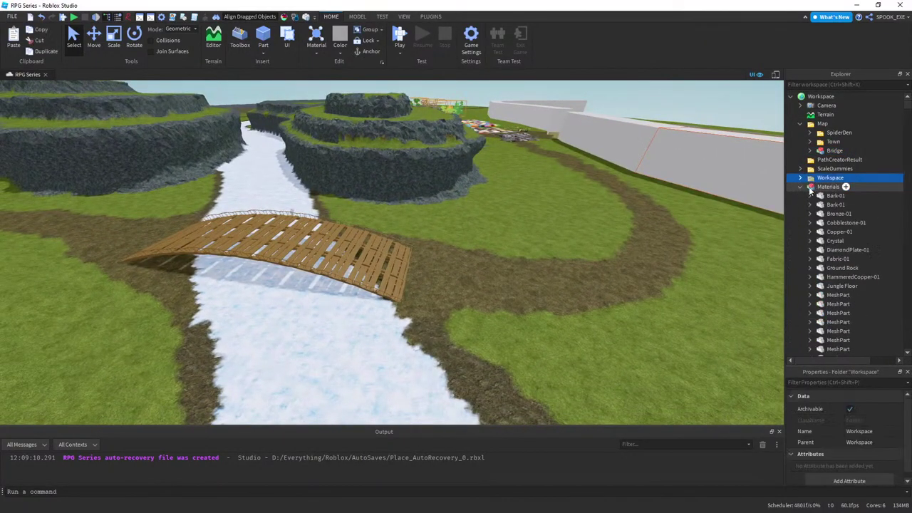
click(815, 153)
right_drag(497, 158, 531, 121)
key(w)
right_drag(376, 141, 375, 139)
key(s)
drag(429, 164, 708, 165)
right_drag(723, 169, 708, 165)
key(d)
drag(708, 165, 562, 202)
click(636, 199)
key(w)
right_drag(637, 199, 637, 199)
key(w)
- Insert a part beneath the material tiles and scale it into a wide flat floor under all the asset packs
click(266, 42)
key(q)
right_drag(370, 136, 369, 135)
key(q)
drag(370, 135, 372, 133)
key(s)
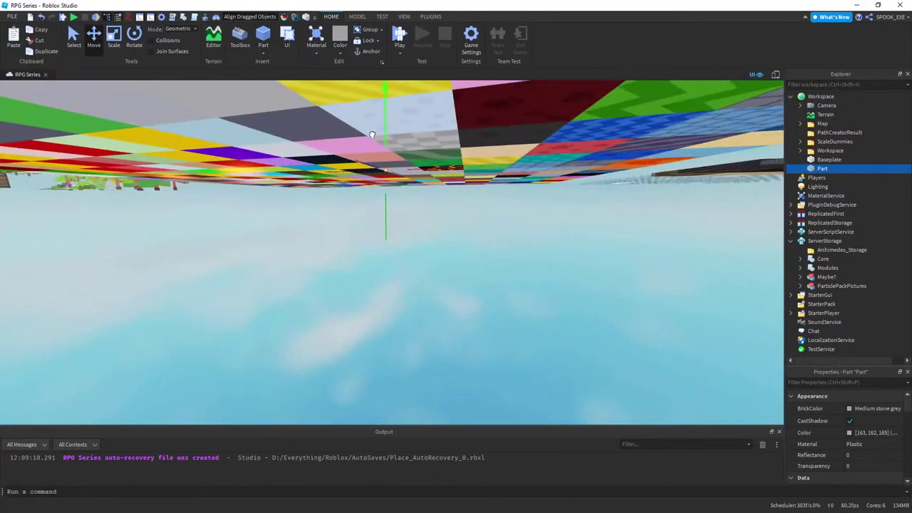
right_drag(225, 106, 200, 114)
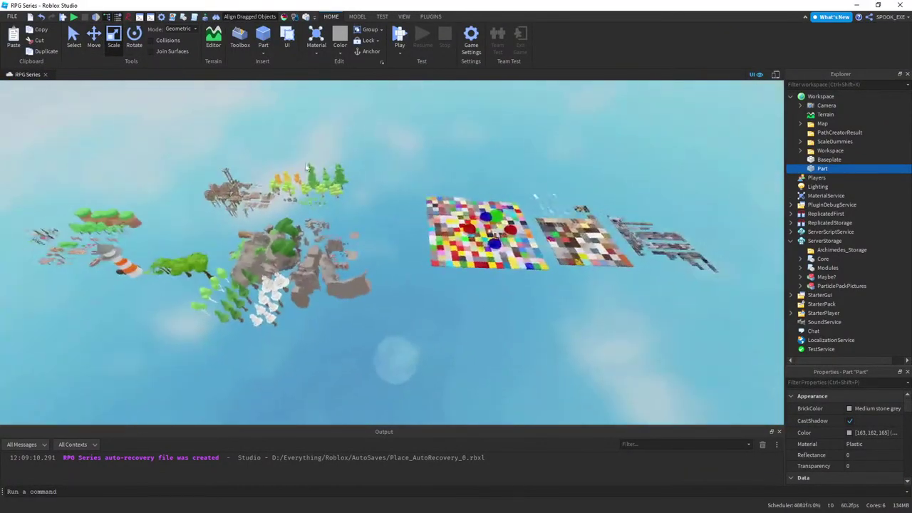
drag(805, 287, 804, 287)
scroll(698, 242, down, 4)
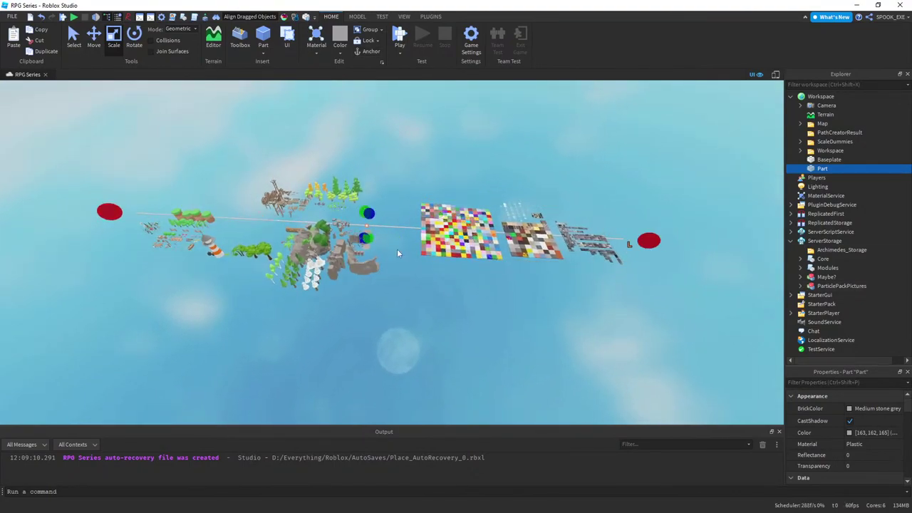
ctrl+drag(362, 241, 345, 333)
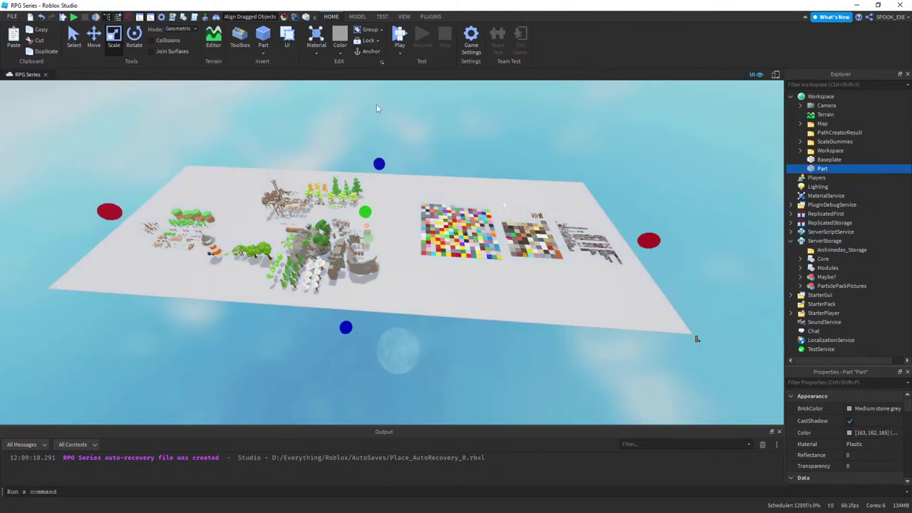
- Select all eight asset pack models in the nested Workspace folder and ungroup them
click(801, 151)
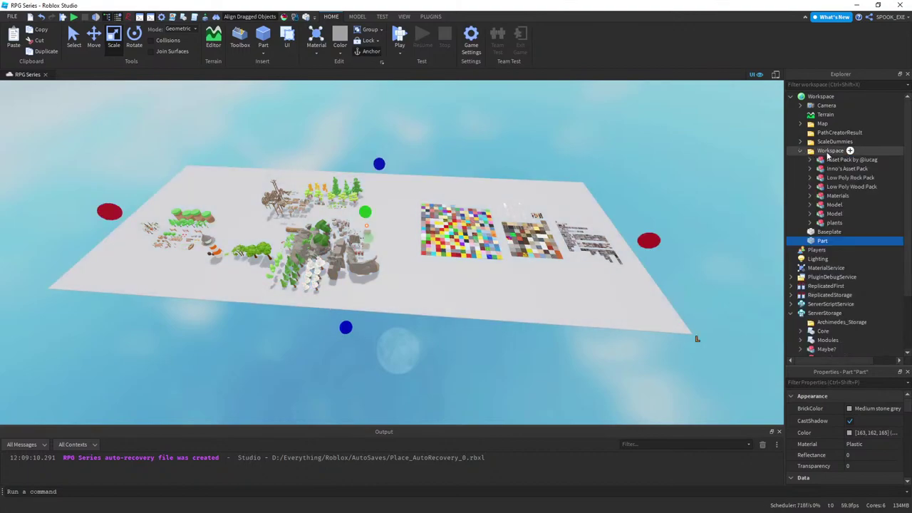
shift+click(848, 223)
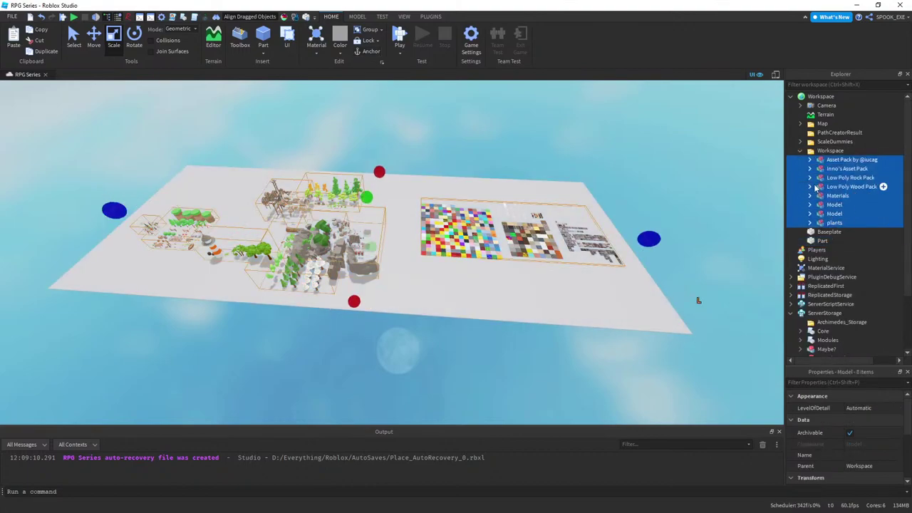
click(832, 205)
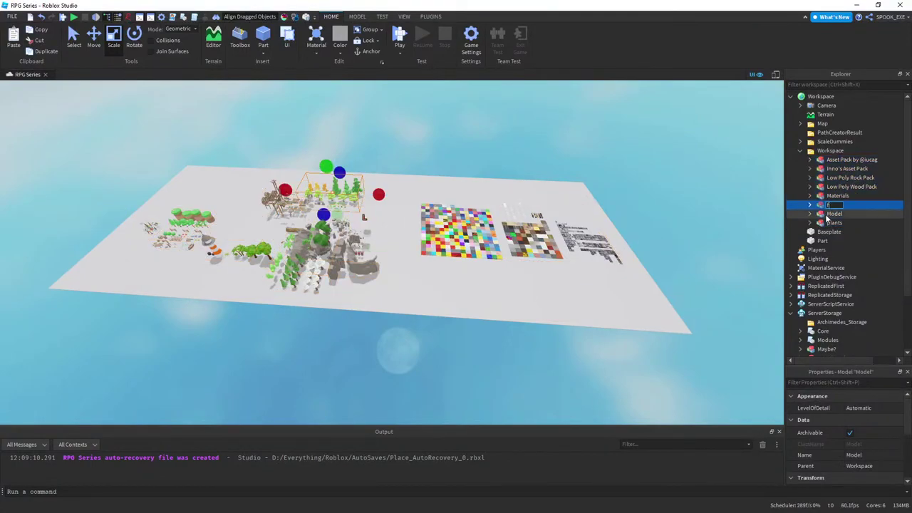
right_drag(709, 187, 705, 186)
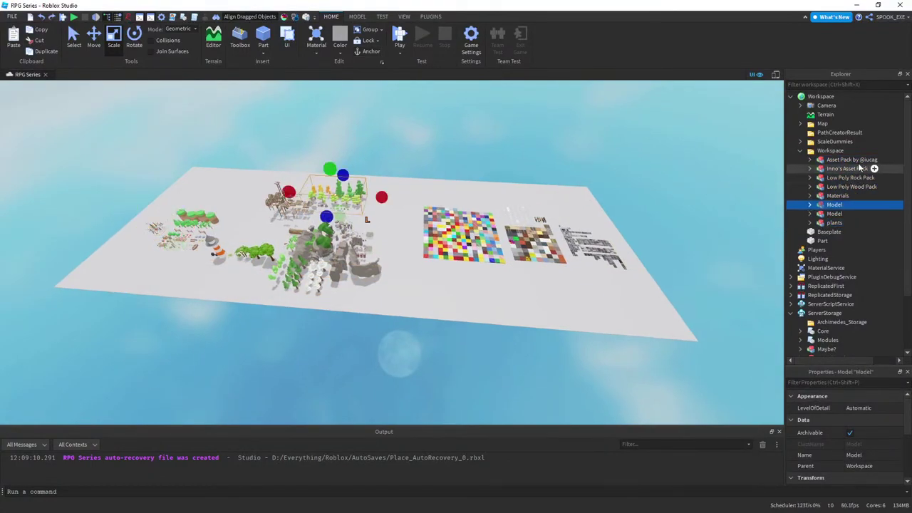
shift+click(841, 222)
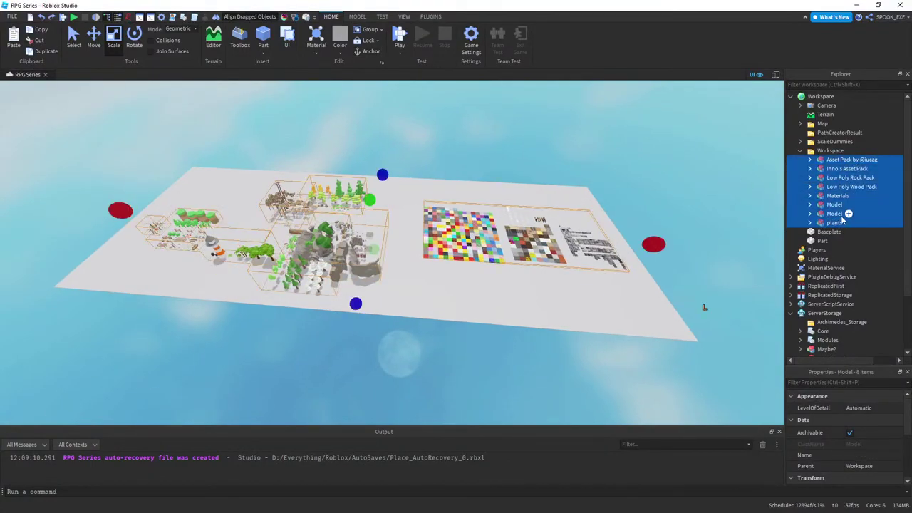
key(ctrl+u)
click(698, 142)
scroll(821, 144, down, 20)
scroll(826, 146, up, 15)
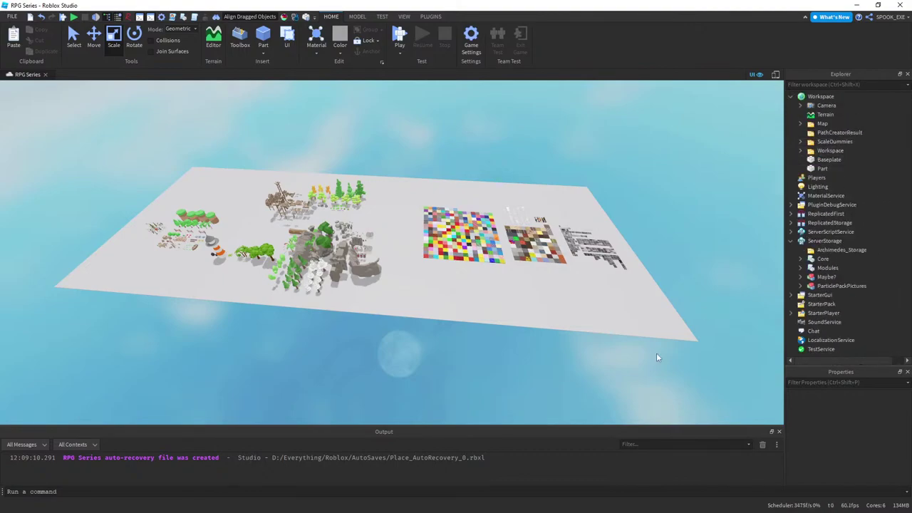
- Print the number of children of workspace.Workspace with a command and clear the Output log
click(351, 494)
text(print(#workspace.Workspace:GetChildren())
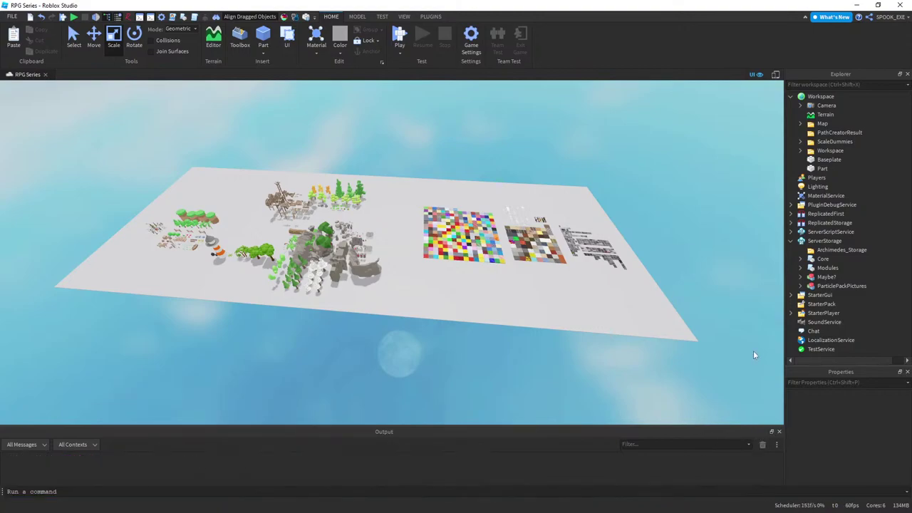
- Examine the trees, rocks and other assets laid out on the large floor part
text(w)
key(w)
right_drag(417, 265, 450, 275)
key(w)
key(w)
key(w)
scroll(372, 253, down, 8)
key(s)
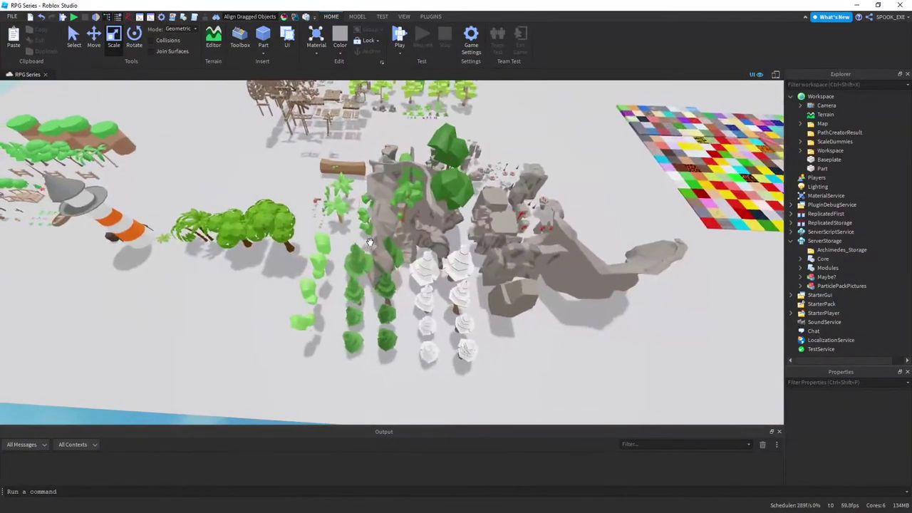
- Move the Low Poly Rock Pack away from the neighbouring trees and towards the near edge of the floor
key(d)
key(ctrl+a)
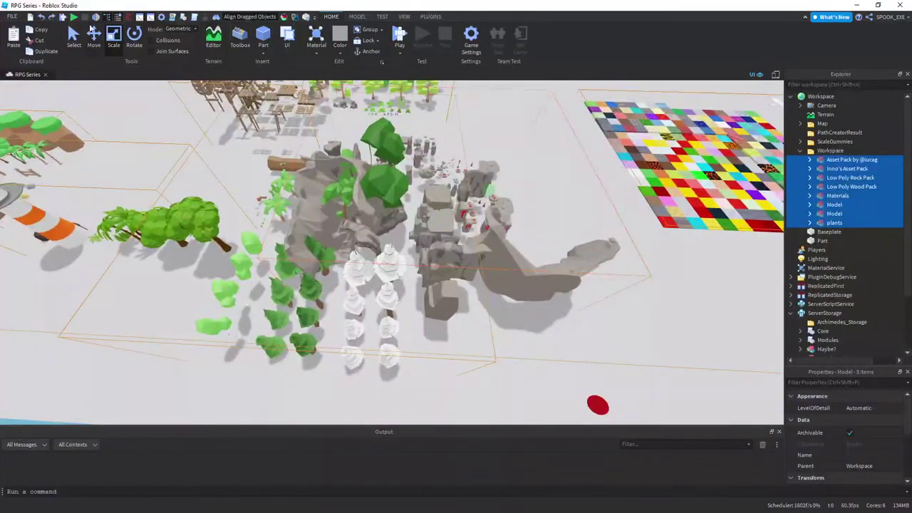
scroll(599, 342, down, 5)
click(598, 342)
key(d)
drag(479, 208, 568, 207)
drag(495, 250, 492, 297)
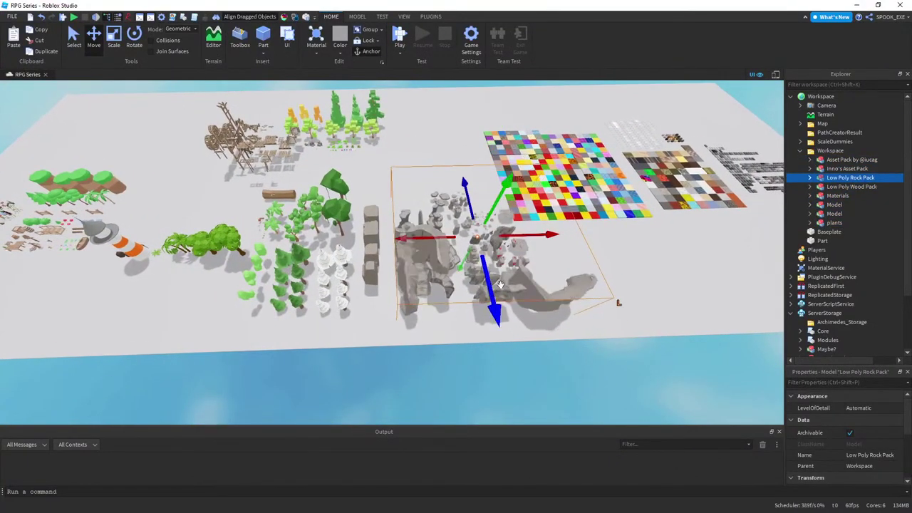
- Shift the Materials tiles farther back and move the Low Poly Rock Pack farther away from the trees
click(595, 176)
key(d)
drag(674, 224, 649, 191)
click(541, 224)
drag(507, 240, 675, 241)
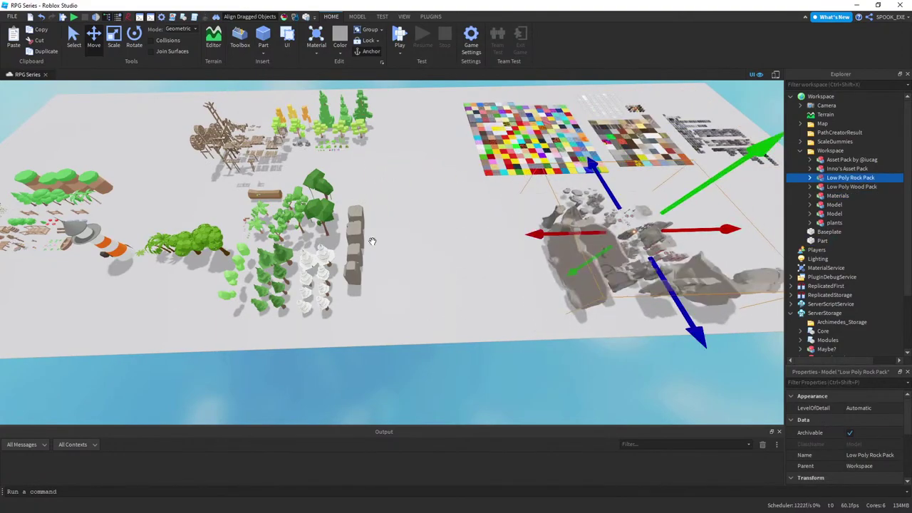
- Reposition the mixed green and snowy tree pack and the lighthouse pack to space them out on the floor
drag(365, 228, 454, 227)
key(a)
click(222, 246)
drag(162, 276, 145, 309)
drag(229, 264, 272, 262)
click(311, 361)
- Select all children of the nested Workspace folder and ungroup the eight asset pack models
right_drag(311, 361, 311, 361)
key(w)
key(s)
right_click(841, 152)
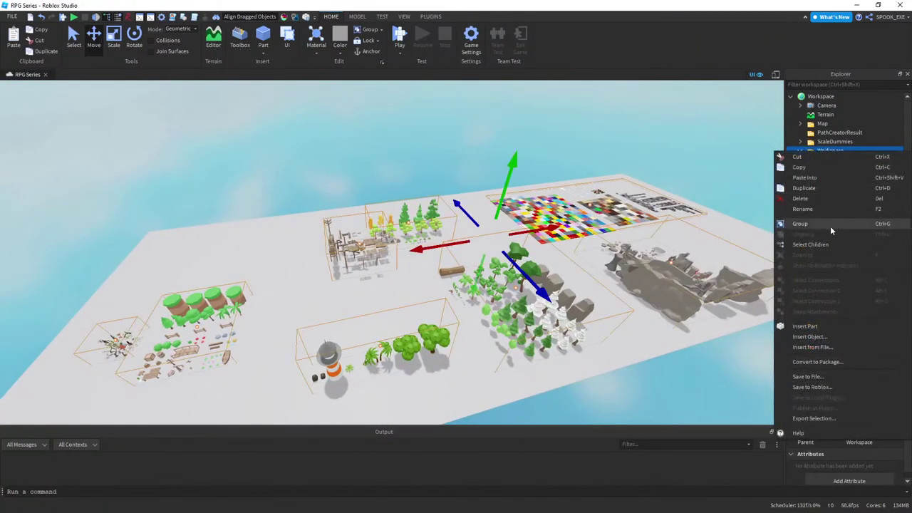
click(839, 244)
right_click(837, 206)
click(809, 288)
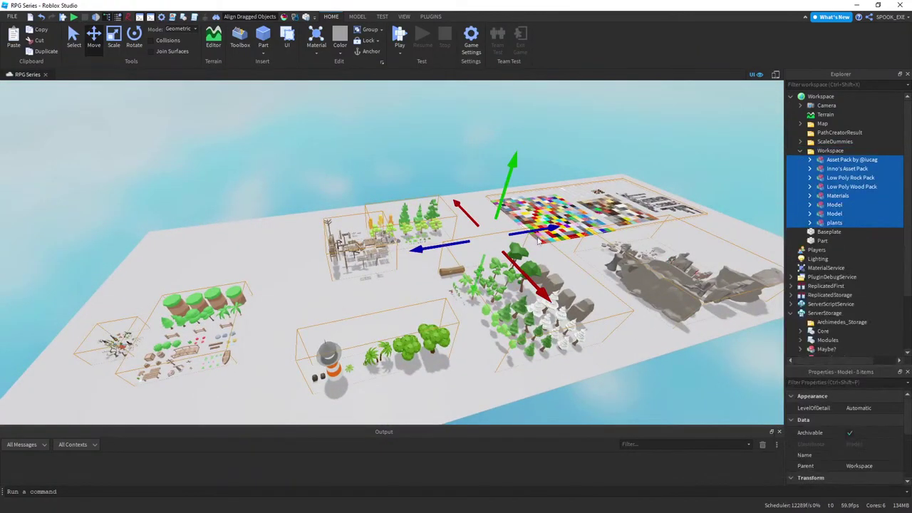
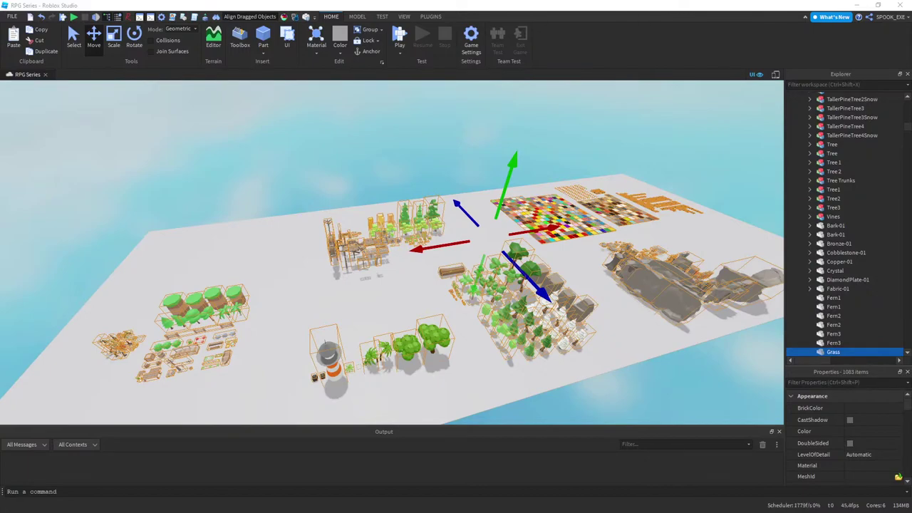
right_drag(74, 235, 139, 222)
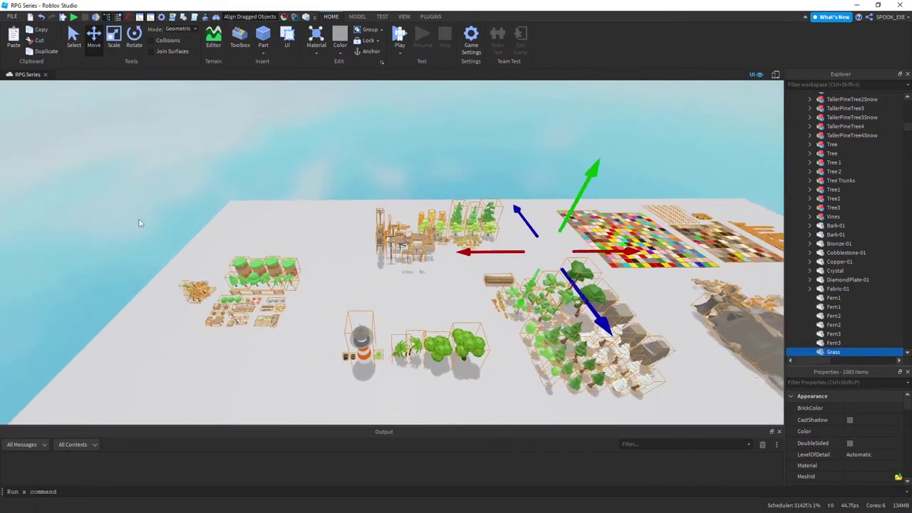
scroll(139, 222, down, 3)
click(247, 171)
scroll(821, 147, up, 14)
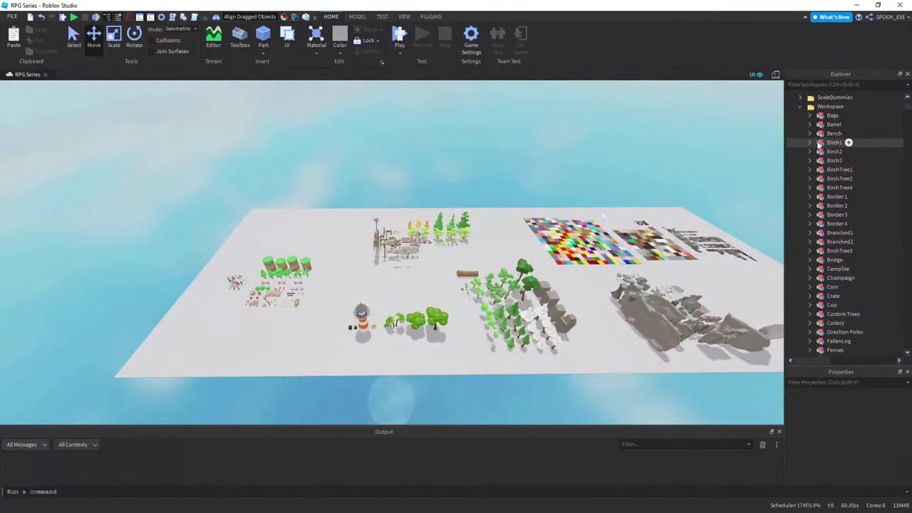
- Move the nested Workspace folder out of ScaleDummies and back into the top-level Workspace
key(w)
click(799, 107)
right_drag(613, 171, 614, 154)
click(801, 105)
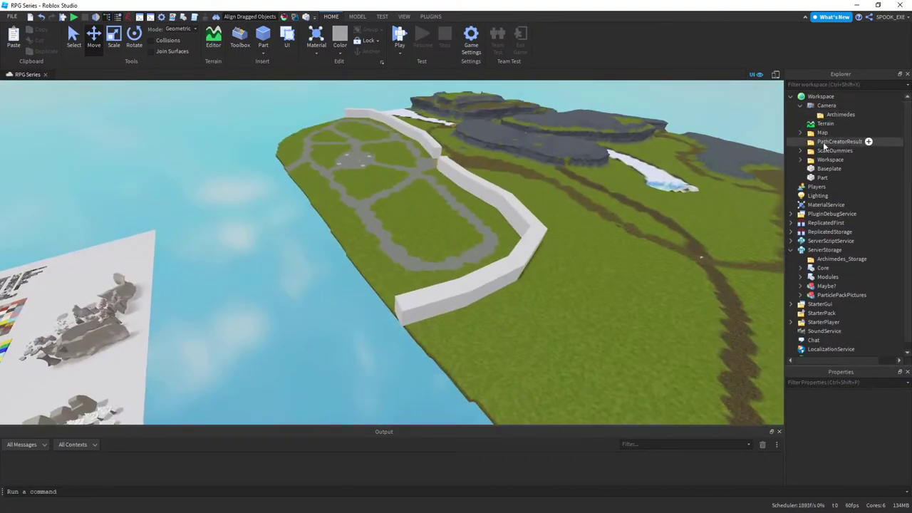
drag(819, 153, 820, 152)
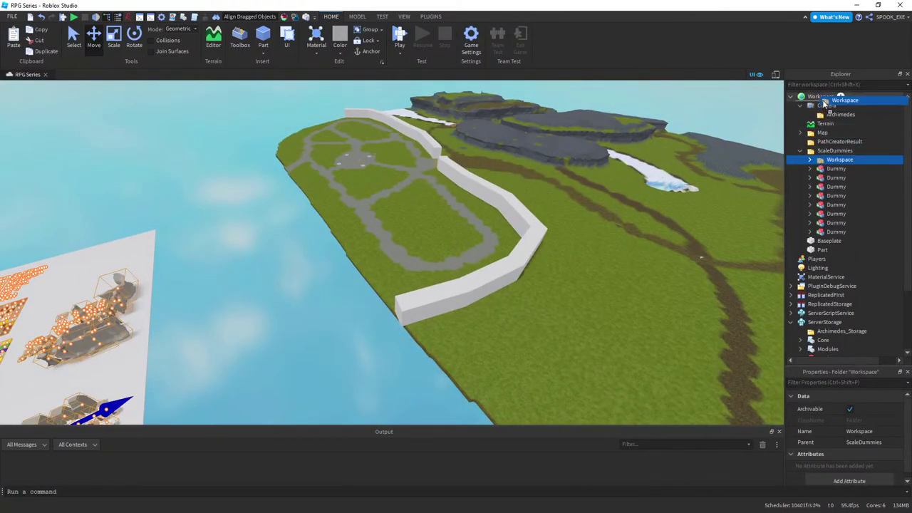
click(701, 184)
click(800, 105)
- Find the plain dark RoadTexture_04 tile among the material tiles and copy its SurfaceAppearance image asset ID
mouse_move(573, 166)
right_down()
mouse_move(586, 175)
mouse_move(569, 180)
right_up()
key(w)
key(w)
key(w)
key(w)
key(d)
click(472, 283)
mouse_move(621, 207)
right_down()
mouse_move(631, 199)
mouse_move(617, 206)
right_up()
key(w)
key(d)
key(w)
key(s)
key(s)
key(w)
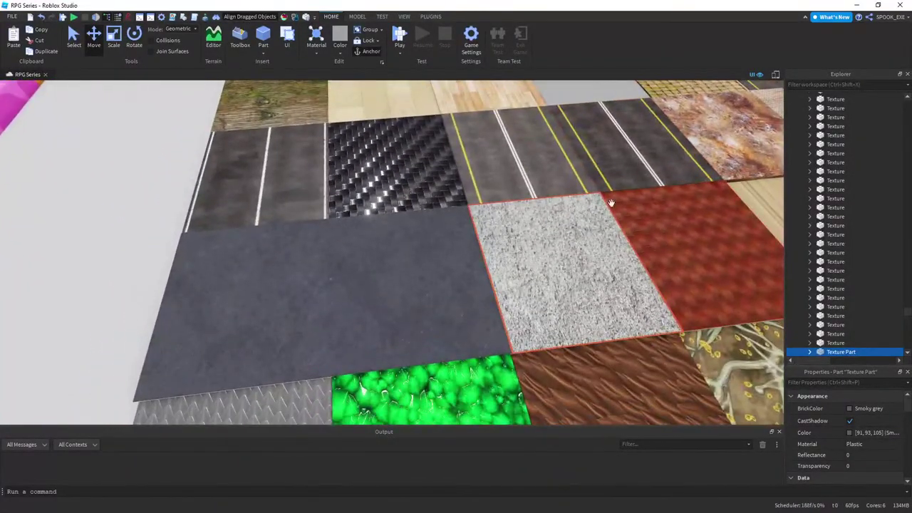
click(330, 271)
key(s)
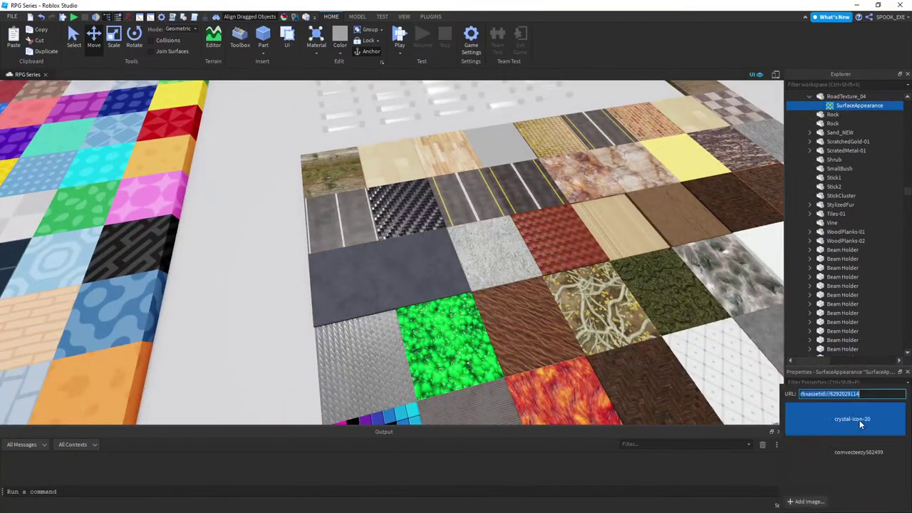
right_drag(445, 292, 503, 269)
key(w)
click(494, 275)
key(w)
key(f)
scroll(798, 139, up, 1)
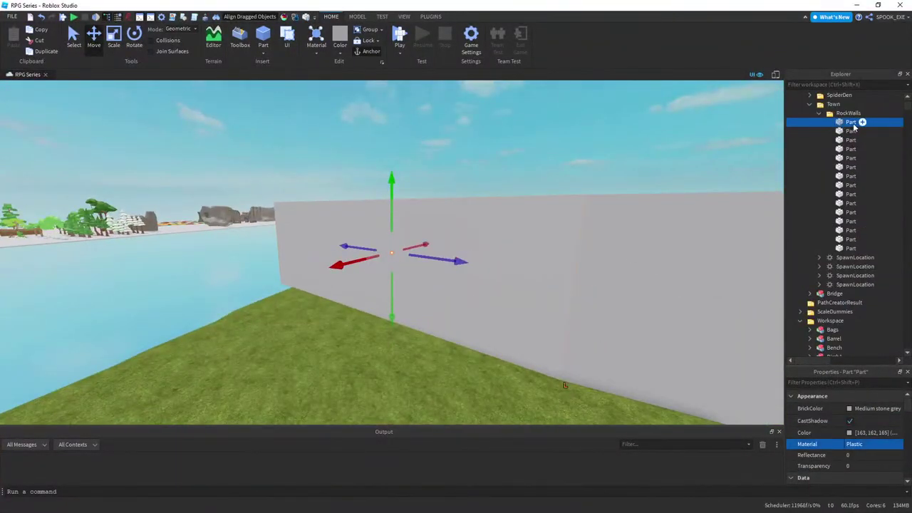
click(840, 165)
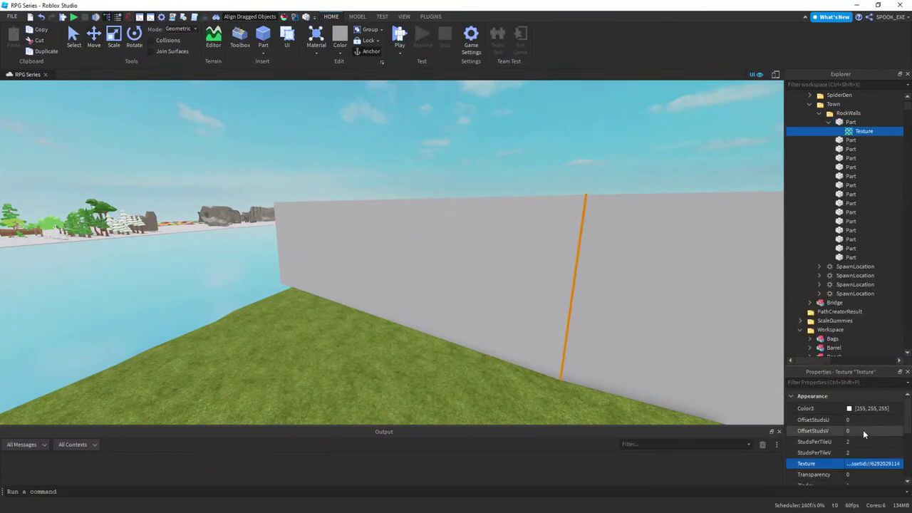
- Set the wall Texture's StudsPerTileU and StudsPerTileV to 4
click(862, 441)
text(4)
click(859, 454)
text(4)
key(Return)
- Change the wall Texture's Face to Top
key(a)
right_drag(645, 352, 587, 311)
key(s)
scroll(827, 426, down, 2)
scroll(864, 424, up, 1)
scroll(864, 424, down, 3)
scroll(863, 424, up, 1)
scroll(863, 424, down, 1)
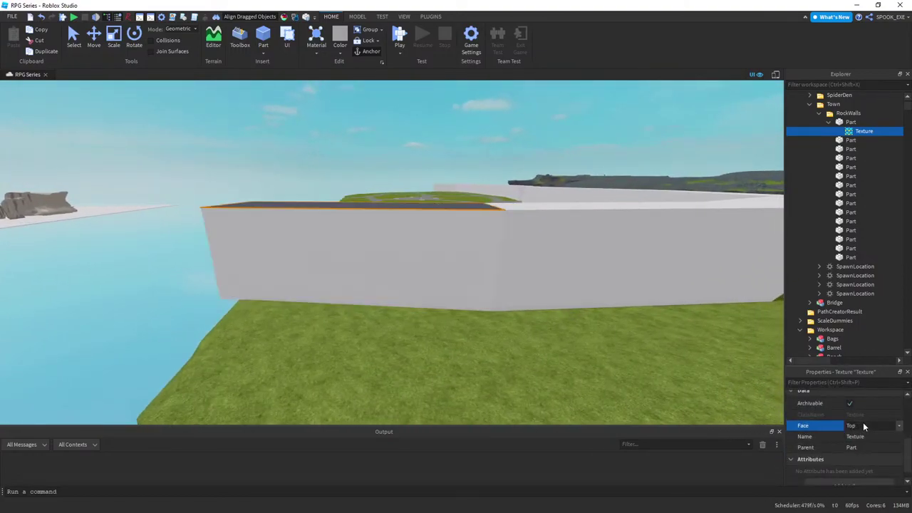
- Set the wall Texture's StudsPerTileU and StudsPerTileV to 20
scroll(600, 320, up, 3)
right_drag(600, 319, 598, 318)
scroll(598, 318, down, 1)
right_drag(521, 269, 523, 269)
key(a)
key(s)
scroll(815, 431, up, 2)
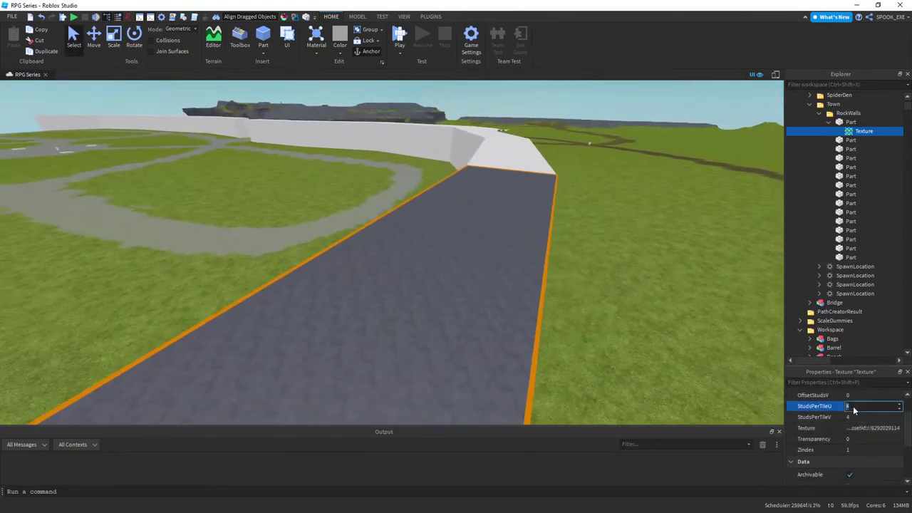
right_drag(703, 375, 700, 374)
- Find a grey brick tile among the material tiles and copy the asset ID of its Texture
key(d)
right_drag(705, 330, 643, 335)
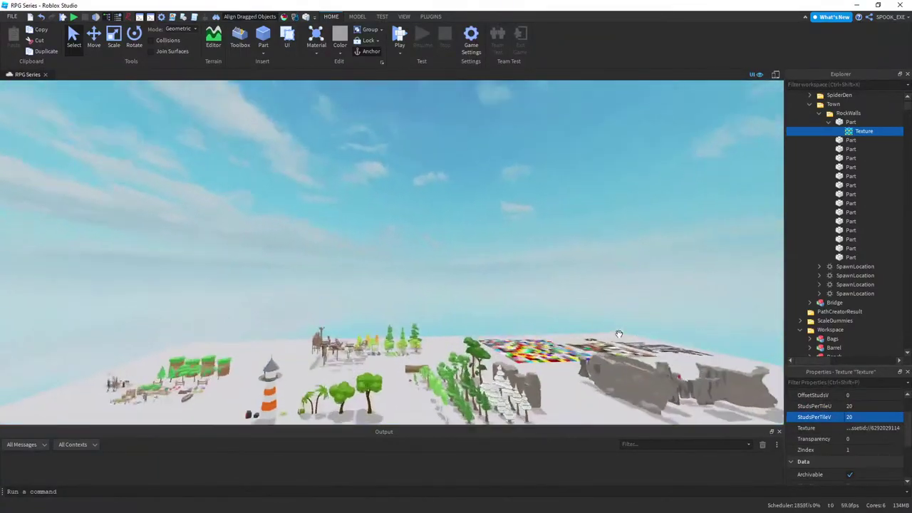
mouse_move(619, 331)
right_down()
mouse_move(570, 311)
mouse_move(578, 302)
right_up()
key(w)
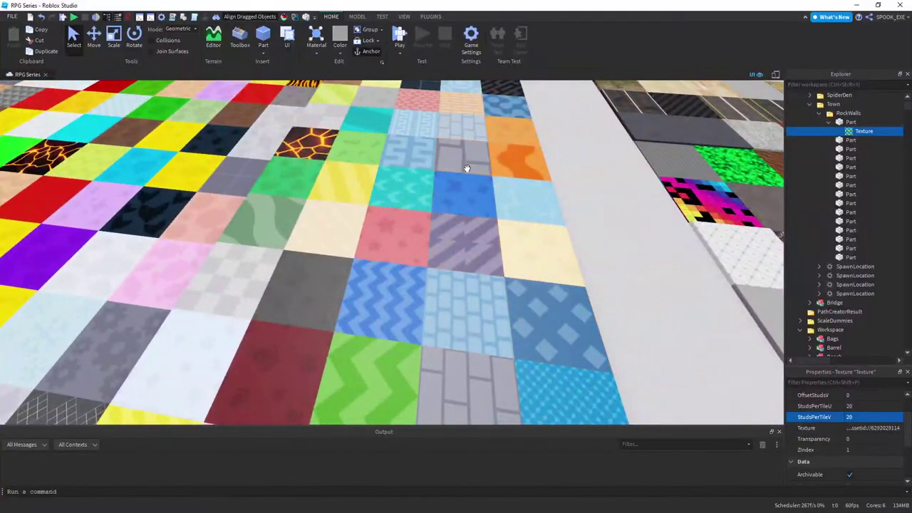
click(467, 168)
right_drag(523, 247, 464, 289)
key(s)
right_drag(558, 274, 539, 270)
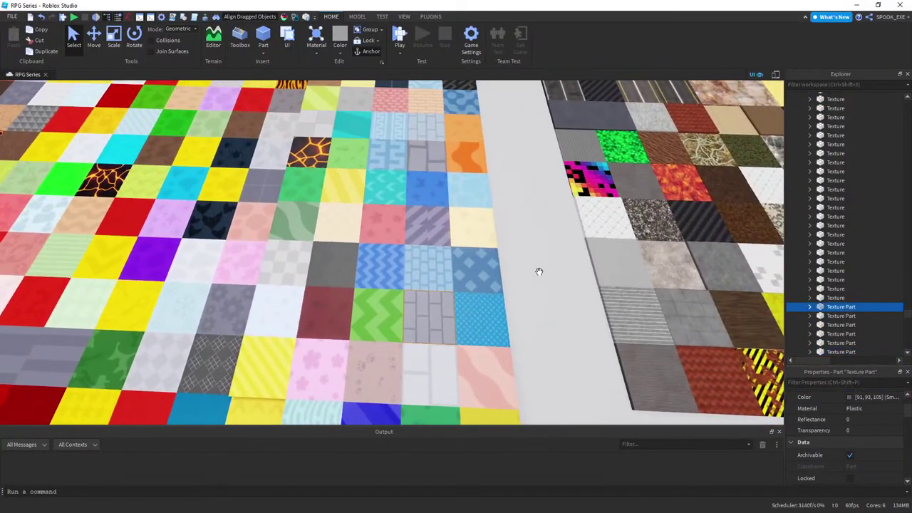
key(e)
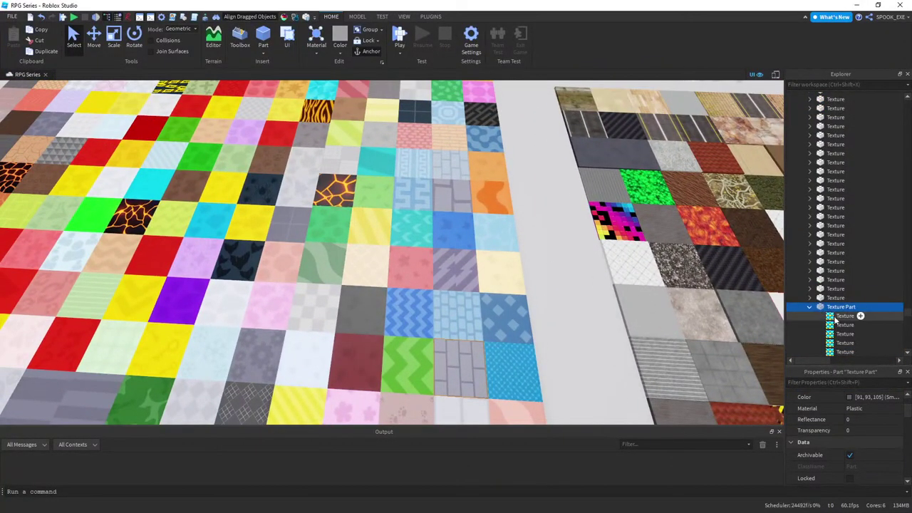
click(866, 440)
click(498, 289)
right_drag(499, 289, 472, 284)
key(w)
key(w)
right_drag(366, 272, 579, 276)
key(d)
key(w)
click(354, 290)
key(w)
click(860, 440)
click(852, 430)
key(d)
- Darken the brick Texture's Color3 to [57, 57, 57]
click(862, 411)
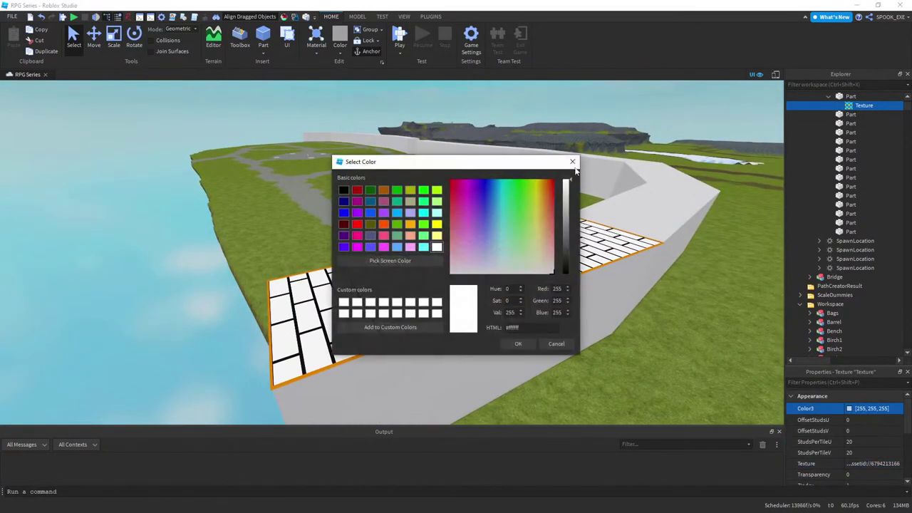
drag(527, 169, 226, 181)
drag(269, 206, 261, 264)
click(221, 357)
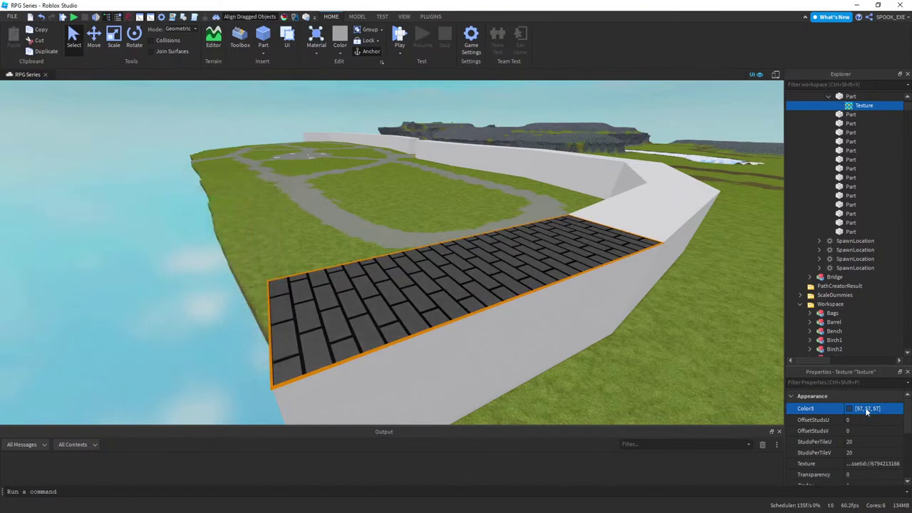
- Set the brick Texture's StudsPerTileU and StudsPerTileV to 5
text(5)
key(Return)
key(w)
mouse_move(704, 382)
right_down()
mouse_move(744, 385)
mouse_move(691, 377)
right_up()
key(w)
key(s)
scroll(875, 464, down, 2)
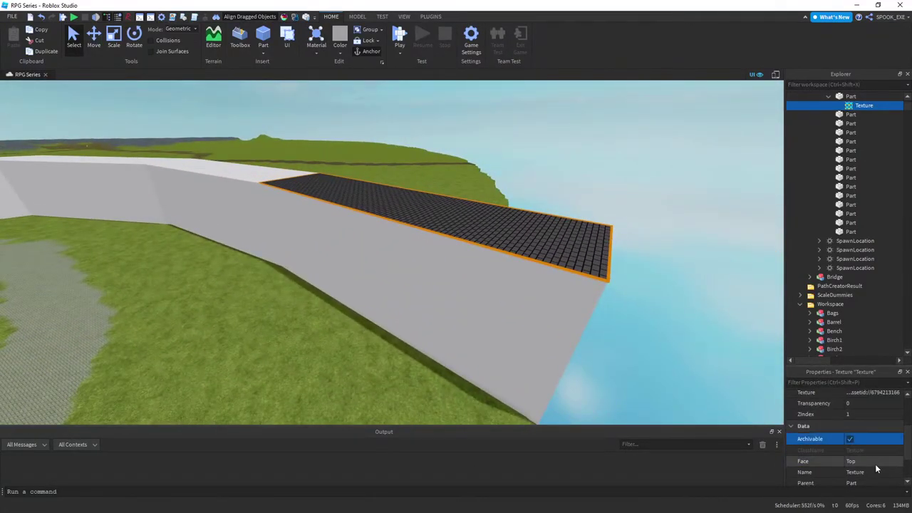
- Change the brick Texture's Face so that it covers the wall's inner, town-facing side
click(875, 464)
scroll(875, 464, up, 3)
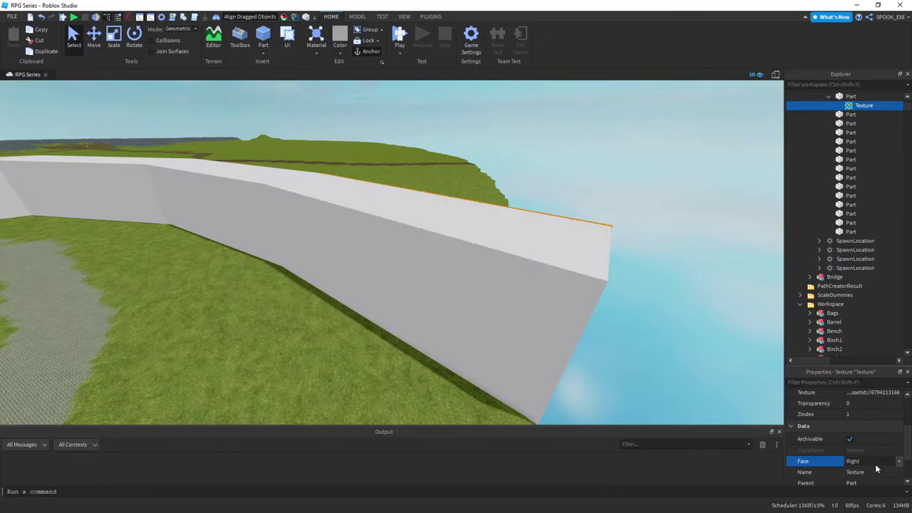
scroll(875, 463, down, 1)
key(w)
right_drag(630, 360, 699, 362)
key(s)
- Lighten the brick Texture's Color3 to the grey [93, 93, 93]
scroll(853, 405, up, 3)
click(848, 410)
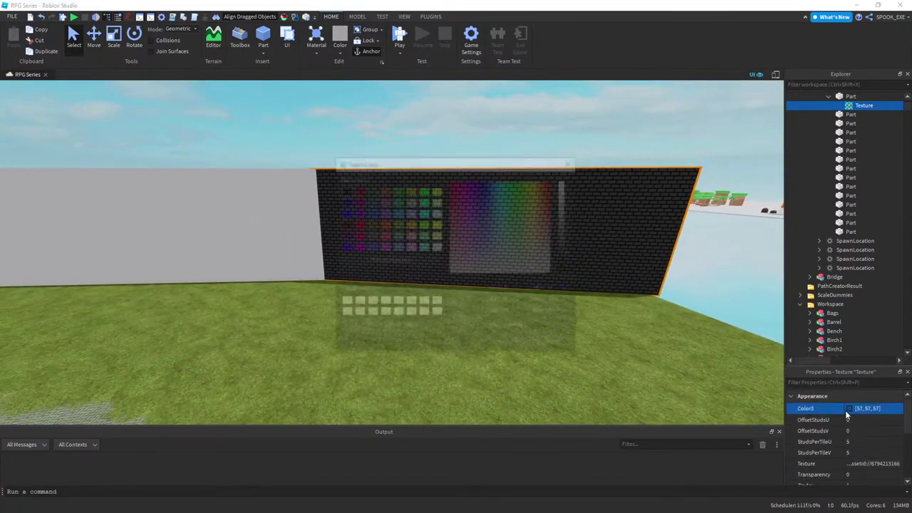
drag(531, 161, 235, 211)
drag(273, 294, 274, 288)
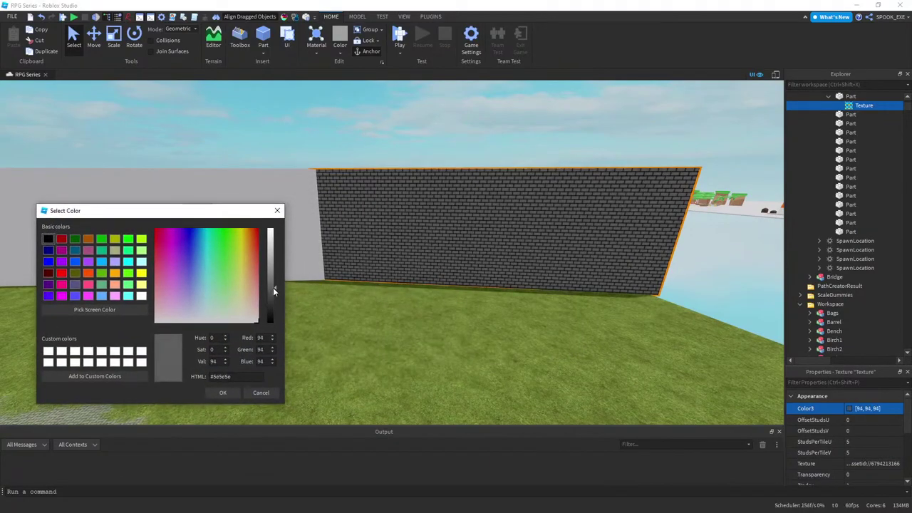
click(220, 392)
- Reduce the brick Texture's StudsPerTileU and StudsPerTileV to 4
click(859, 443)
text(4)
click(858, 454)
text(4)
key(Return)
- Try StudsPerTileU and StudsPerTileV of 3 on the brick Texture and undo both changes
click(861, 445)
text(3)
click(850, 454)
text(3)
key(Return)
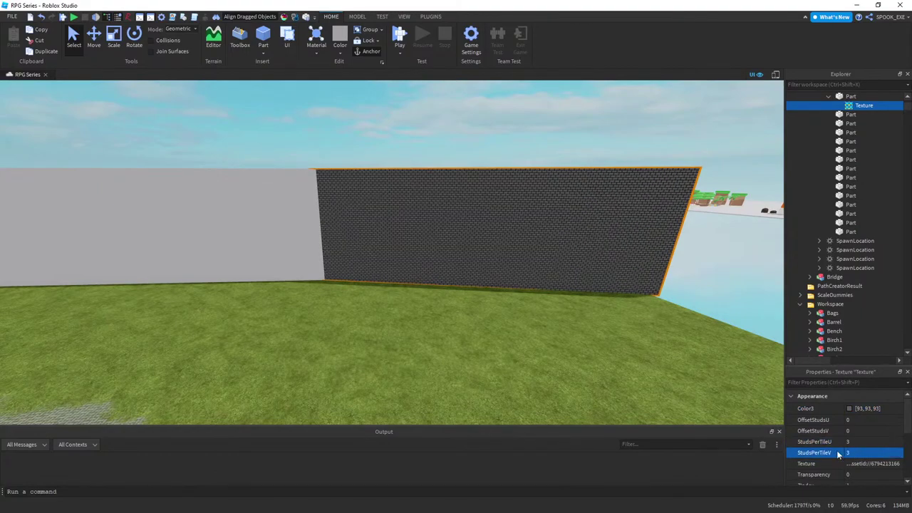
key(ctrl+z)
key(ctrl+z)
click(649, 403)
- Copy the brick Texture and paste it into the other fourteen parts of the RockWalls folder
key(w)
right_drag(663, 397, 677, 396)
click(864, 105)
key(ctrl+c)
click(852, 115)
shift+click(843, 222)
shift+click(838, 233)
scroll(839, 233, up, 3)
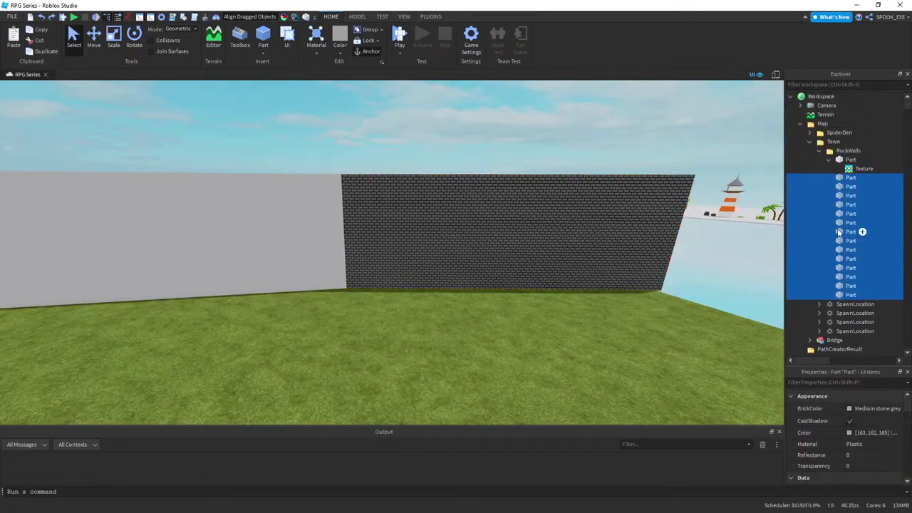
key(ctrl+shift+v)
right_drag(647, 226, 629, 225)
key(w)
- Try the Top face for the Texture of the blank middle wall section and delete that Texture
click(554, 289)
right_drag(554, 288, 551, 288)
key(w)
key(a)
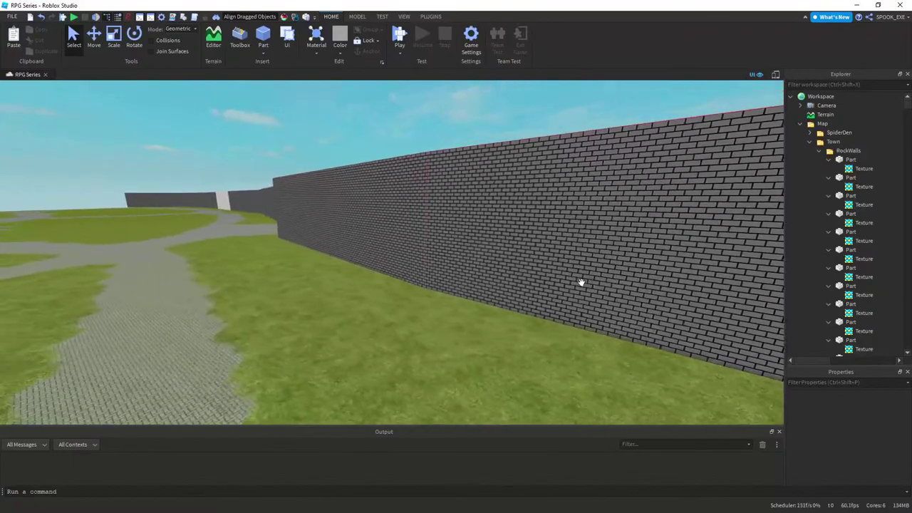
key(s)
right_drag(437, 250, 462, 262)
key(a)
key(w)
key(a)
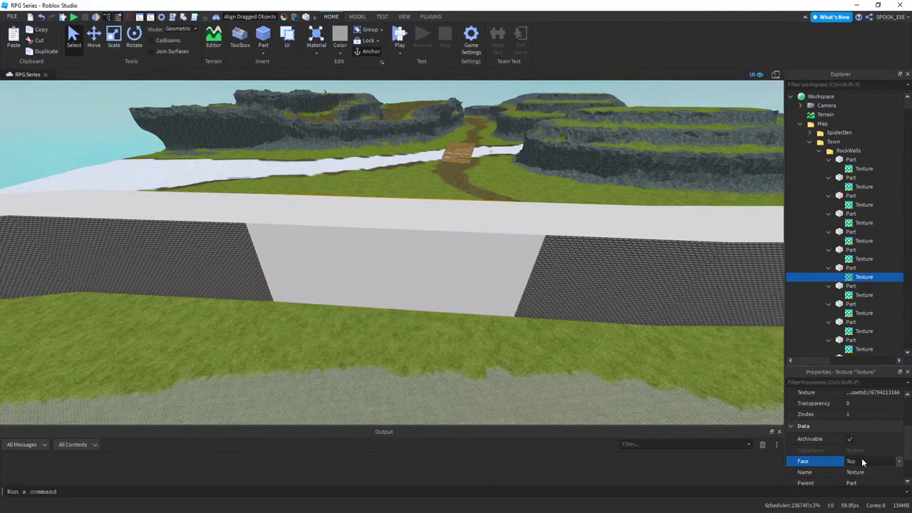
key(Delete)
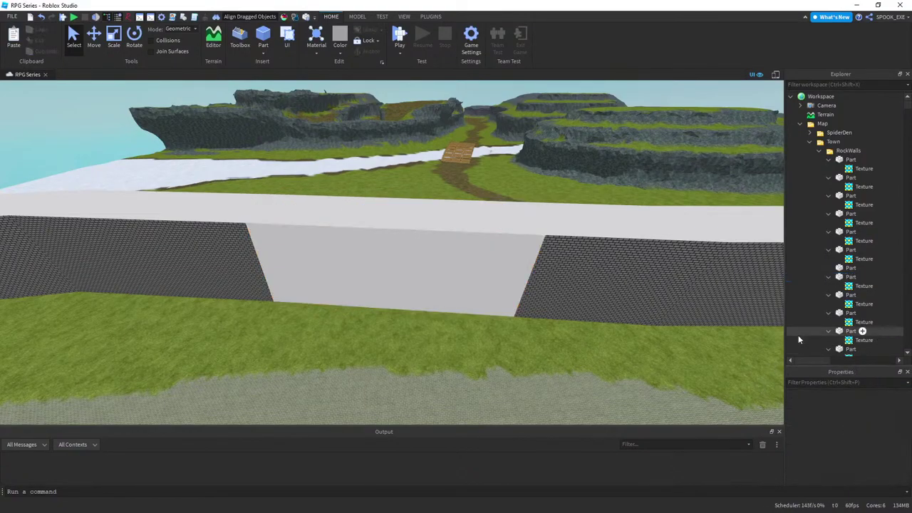
- Undo the last Texture deletion and select the Textures of all fifteen parts in the RockWalls folder
key(ctrl+z)
click(694, 307)
key(s)
right_drag(696, 307, 705, 309)
right_click(843, 151)
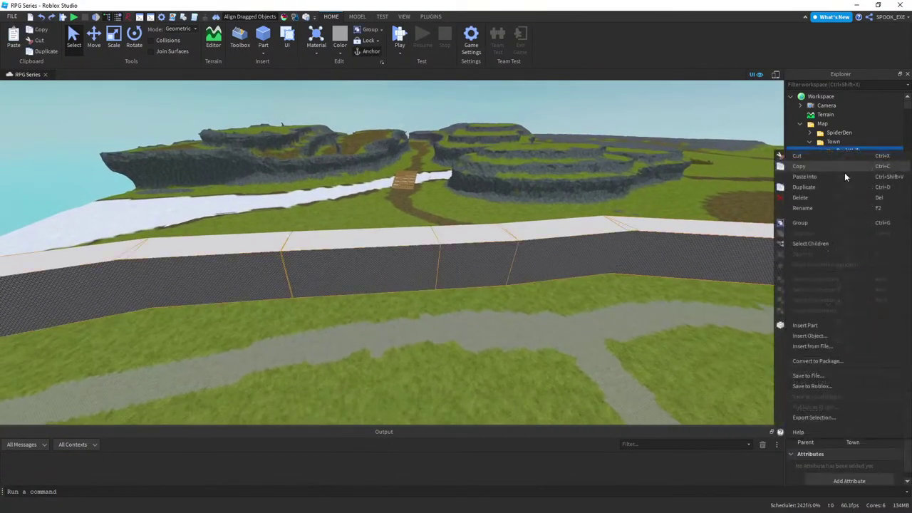
click(815, 243)
right_click(861, 206)
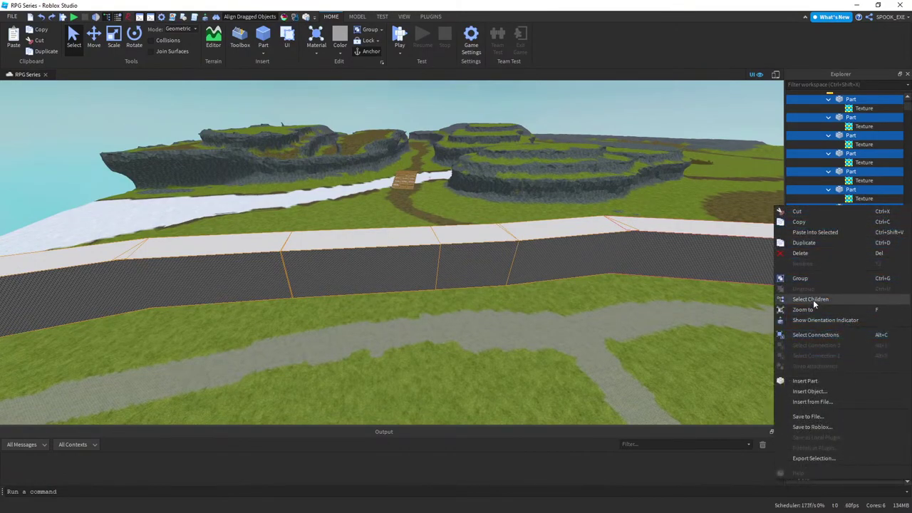
click(813, 300)
- Examine how the brick Texture looks along the town's wall sections from inside the town and from the map's edge
right_drag(594, 296, 594, 297)
key(w)
key(s)
key(d)
key(q)
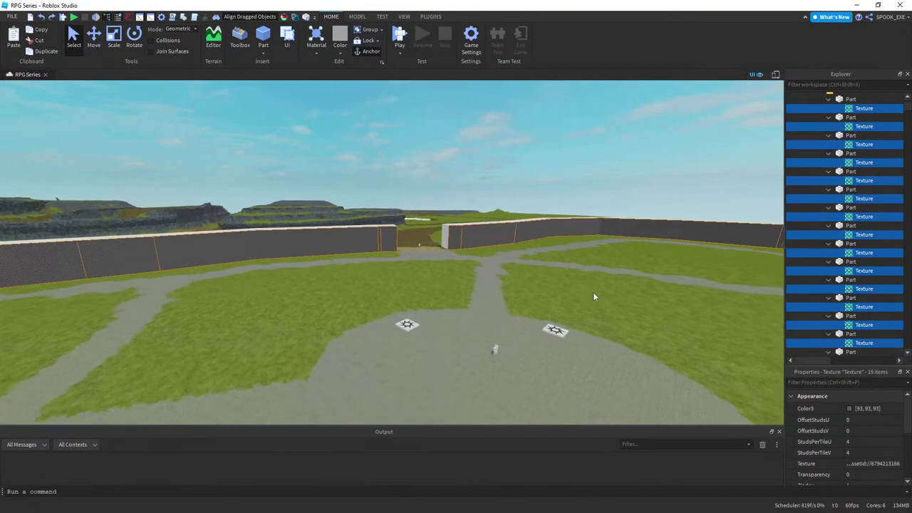
key(d)
key(d)
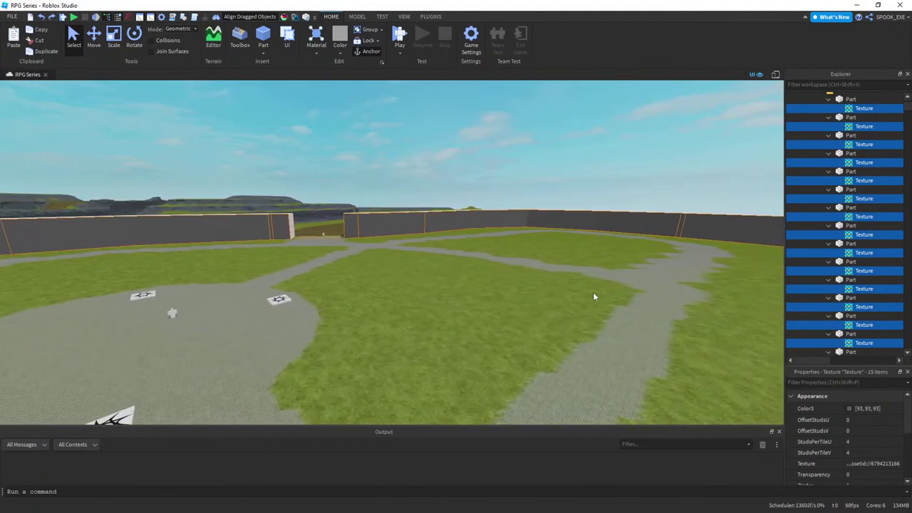
key(w)
mouse_move(593, 293)
right_down()
mouse_move(585, 292)
mouse_move(588, 300)
right_up()
key(s)
key(a)
key(w)
key(a)
key(w)
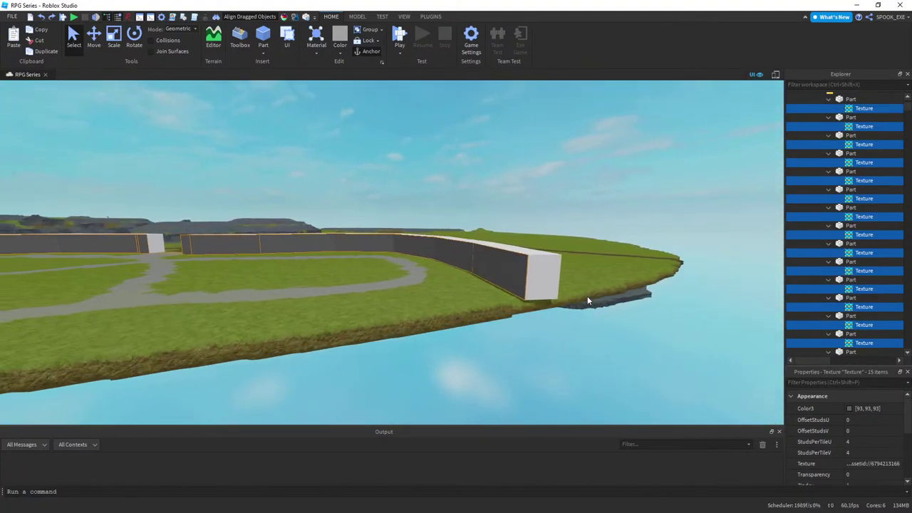
key(w)
right_drag(583, 300, 583, 296)
key(a)
key(w)
key(w)
key(w)
key(w)
key(w)
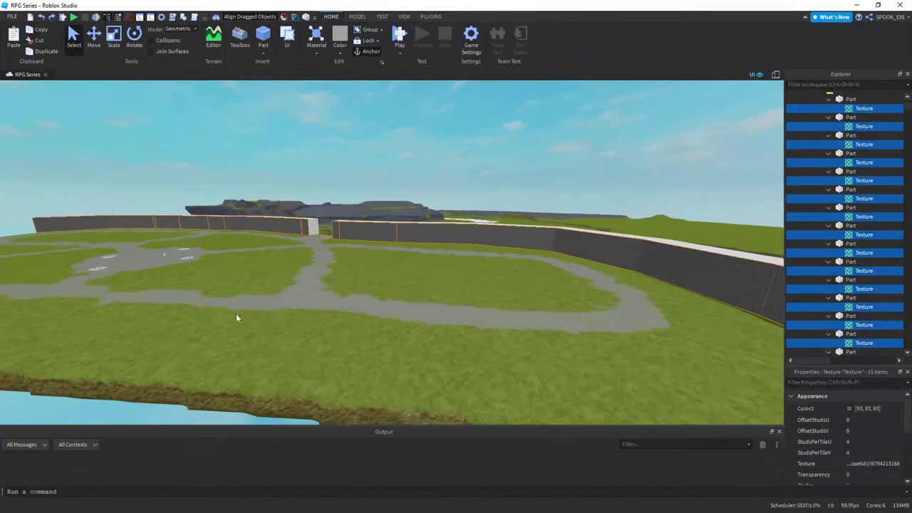
key(s)
key(d)
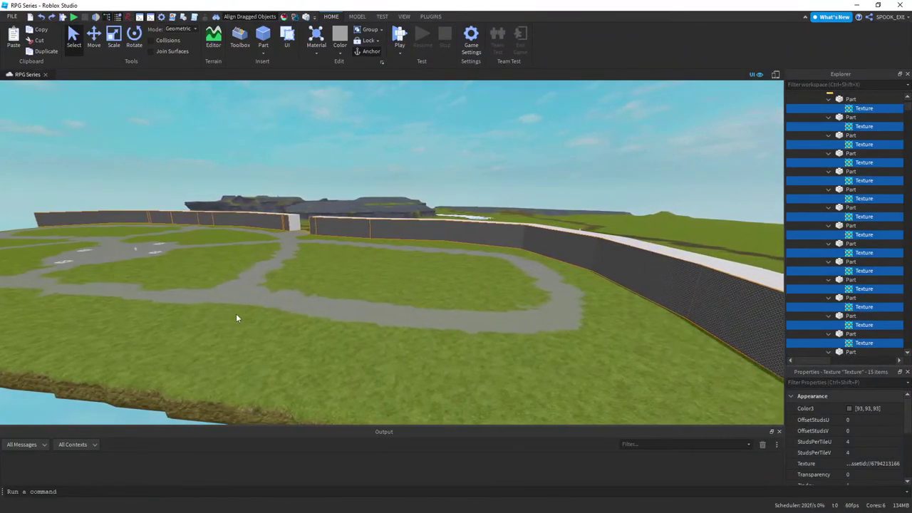
key(q)
key(d)
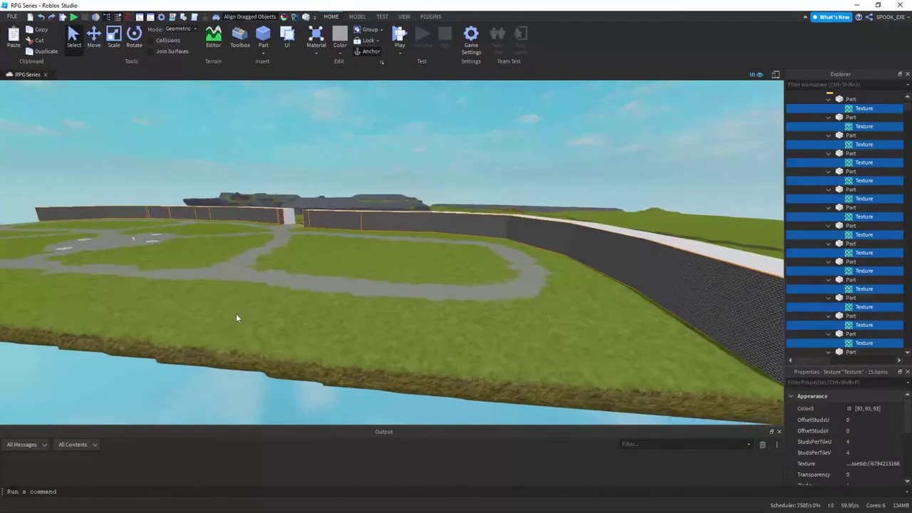
right_click(236, 314)
right_drag(143, 317, 142, 316)
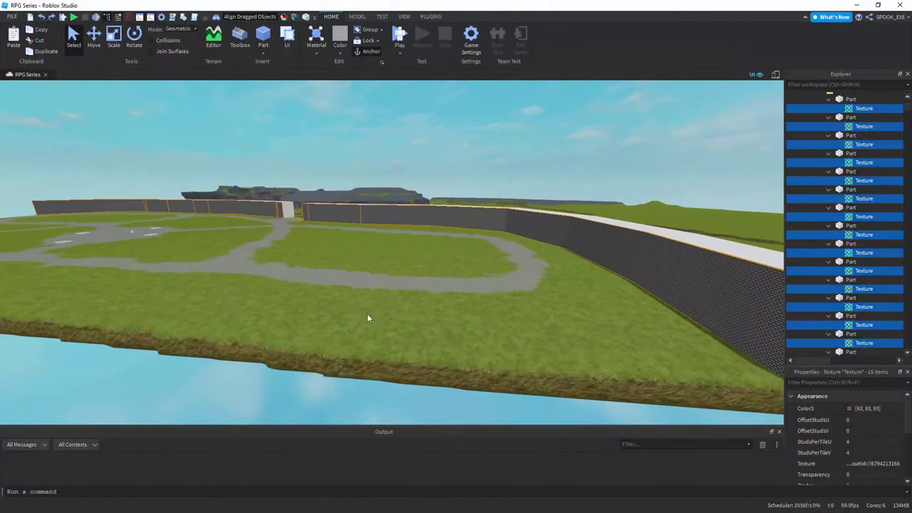
right_drag(612, 353, 607, 352)
key(e)
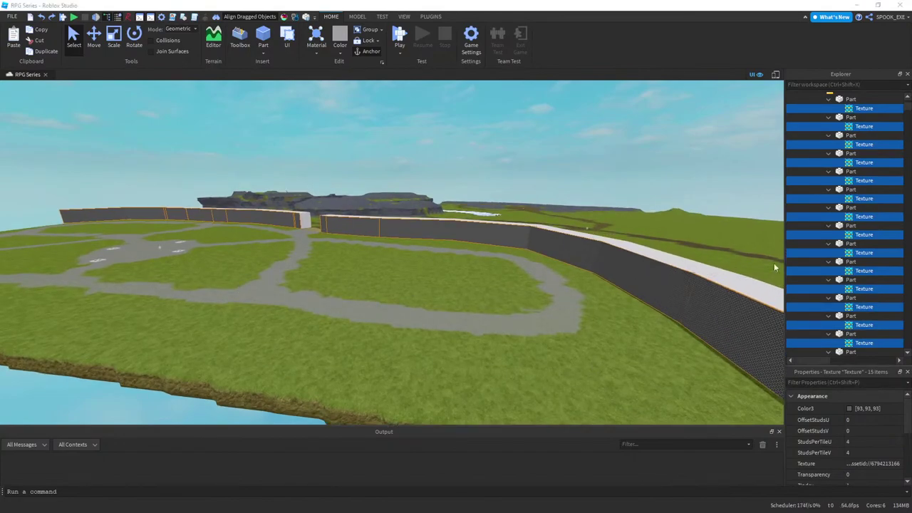
- Switch to the web browser's "roblox materialservice" search and read through the MaterialService page on the Roblox Developer Hub
key(alt+Tab)
click(187, 12)
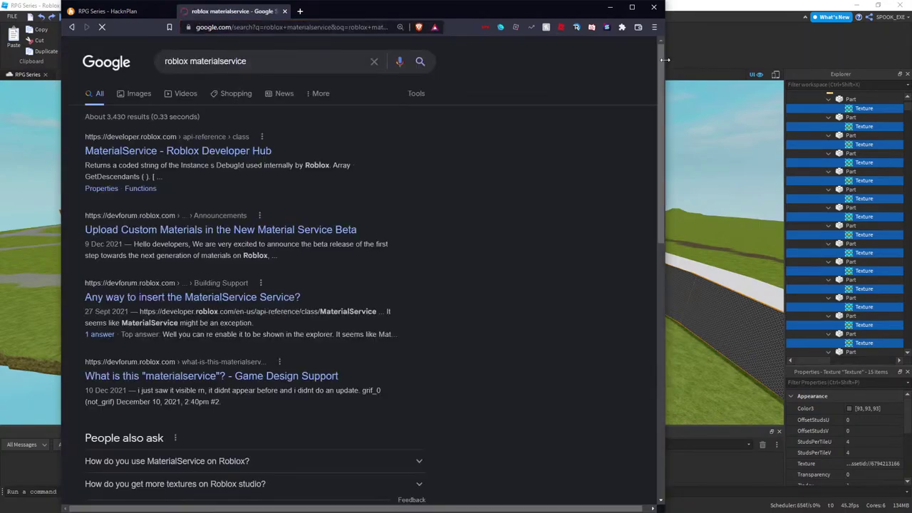
drag(665, 93, 770, 93)
click(223, 152)
scroll(246, 163, down, 3)
scroll(245, 163, down, 5)
scroll(279, 225, down, 13)
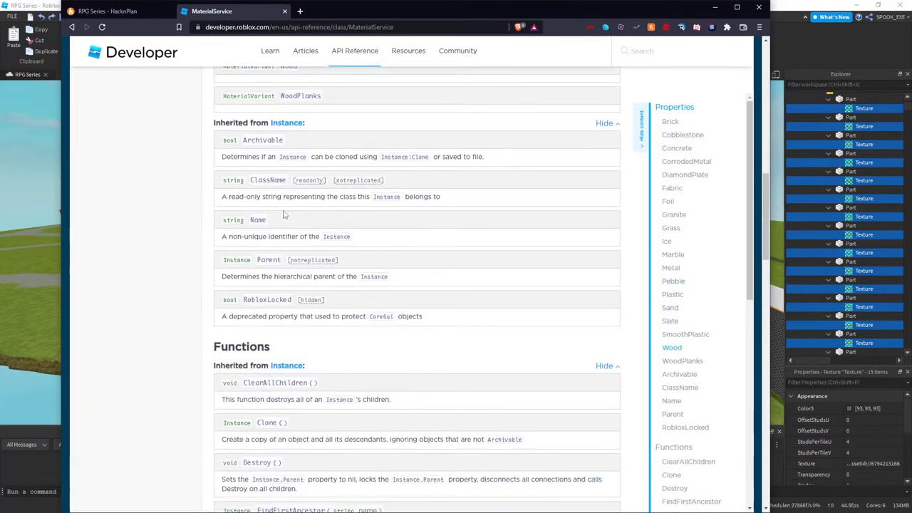
scroll(285, 212, down, 9)
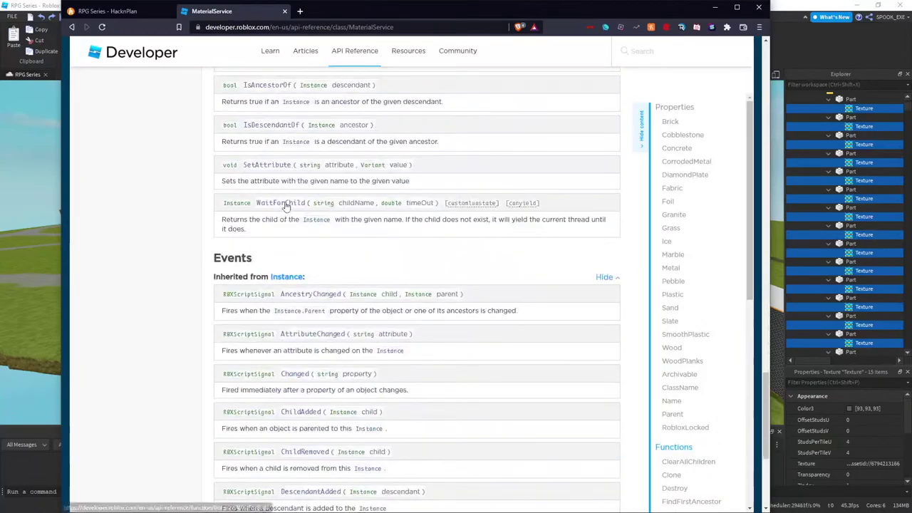
scroll(287, 204, up, 6)
scroll(288, 204, up, 20)
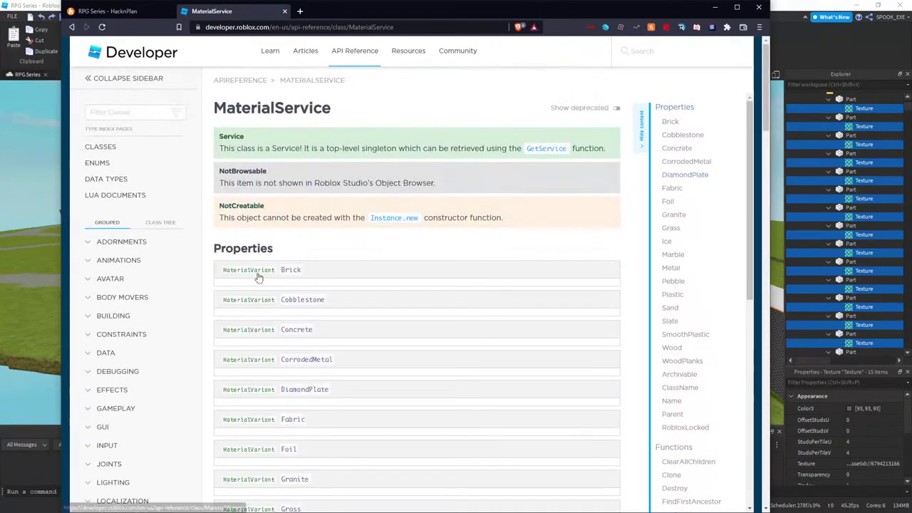
- Open the MaterialVariant reference page and read its list of properties
click(350, 11)
scroll(359, 147, down, 3)
scroll(356, 146, up, 1)
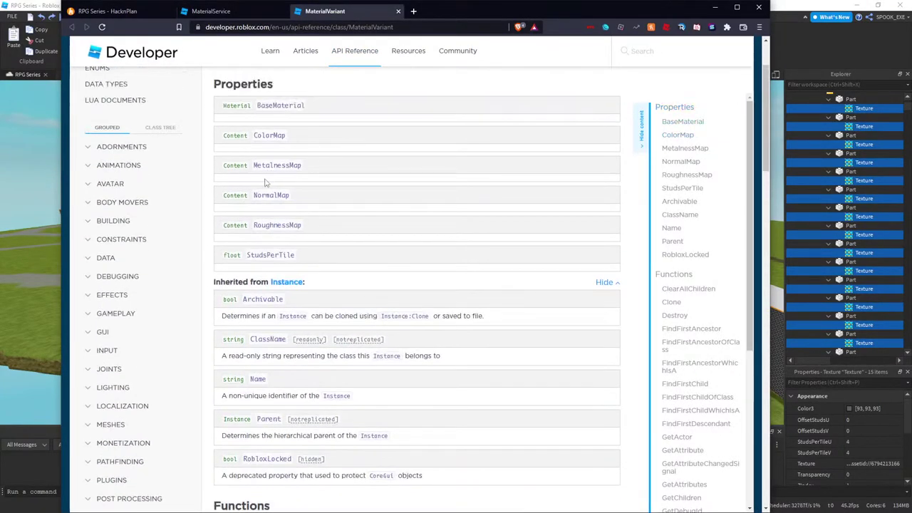
scroll(283, 222, down, 4)
scroll(286, 206, up, 5)
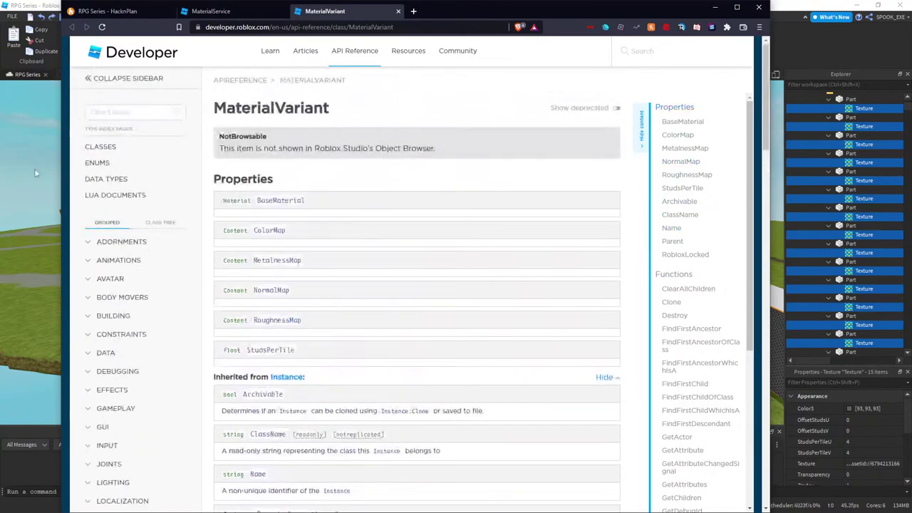
- Switch back to Roblox Studio and set StudsPerTileU and StudsPerTileV of the selected wall Textures to 5
click(36, 172)
key(w)
right_drag(254, 189, 310, 189)
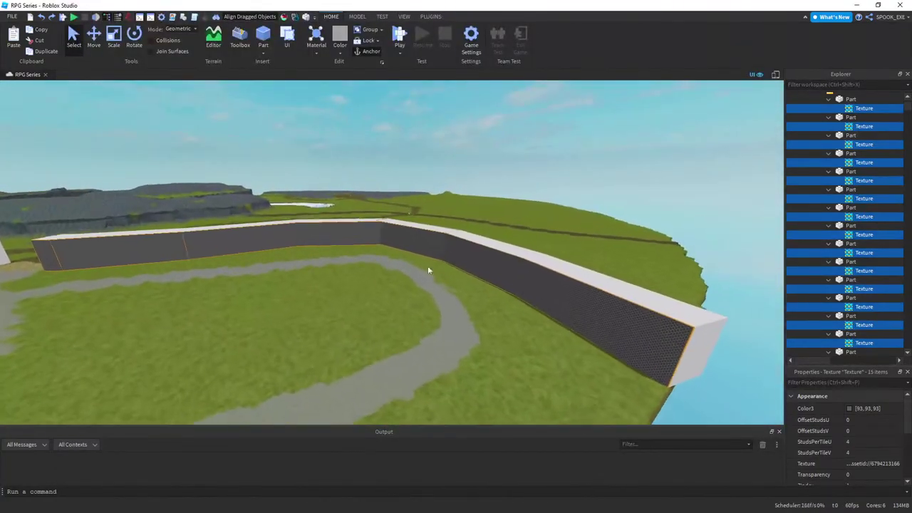
key(w)
click(860, 444)
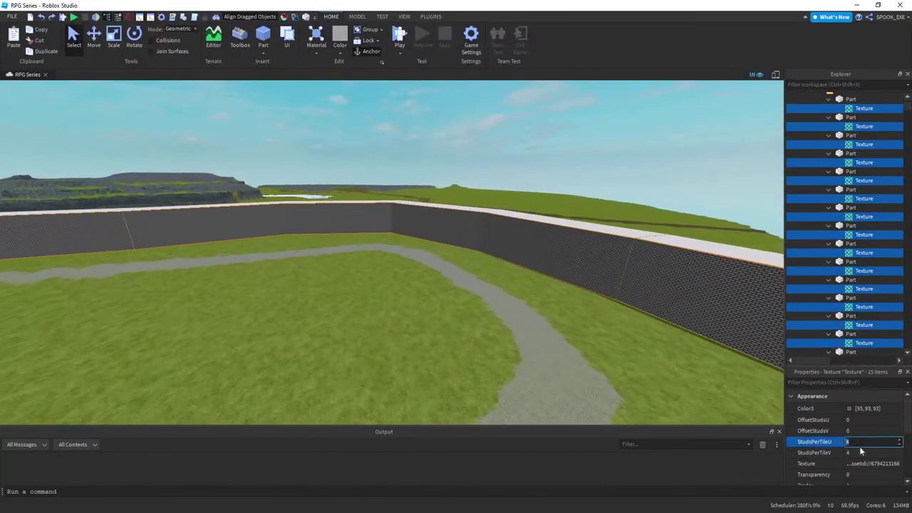
key(Return)
right_drag(548, 303, 597, 303)
scroll(548, 303, up, 5)
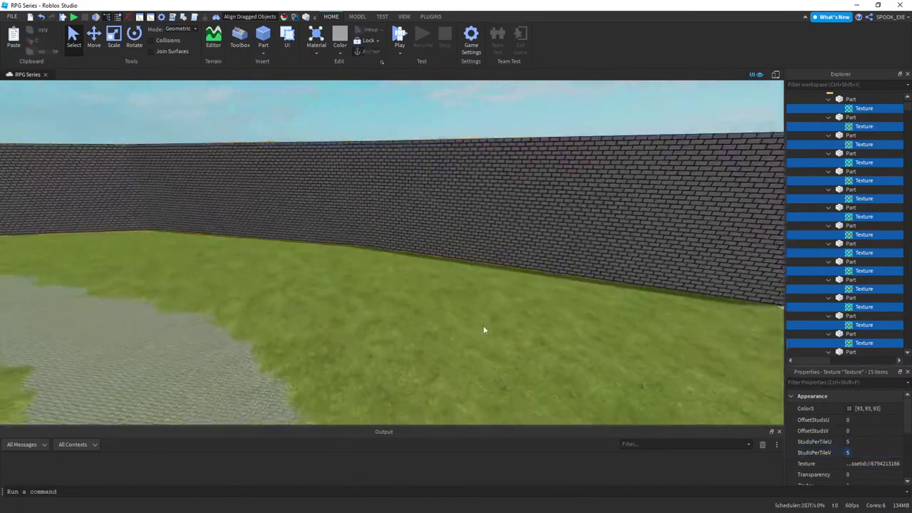
click(473, 327)
- Delete the Textures from all parts of the RockWalls folder
scroll(474, 327, down, 4)
key(w)
right_drag(474, 330, 385, 327)
key(s)
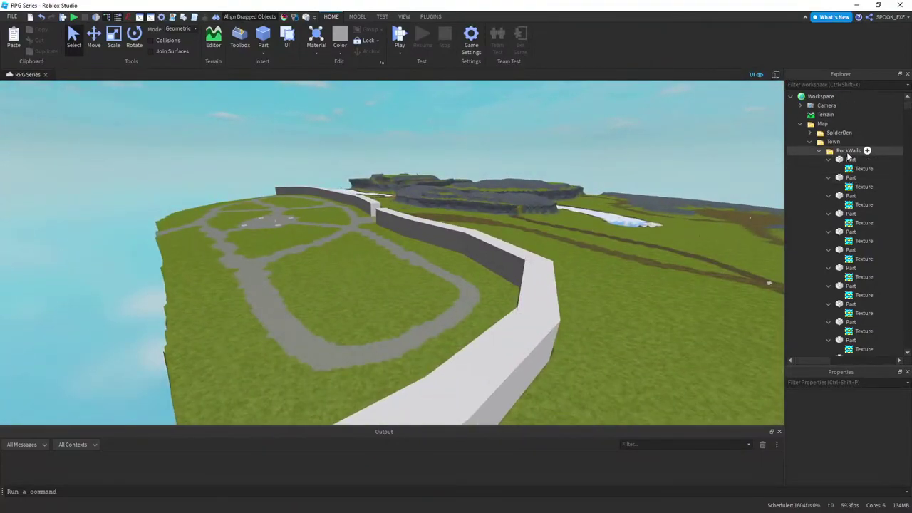
right_click(848, 153)
click(811, 244)
right_click(845, 189)
click(835, 279)
key(Delete)
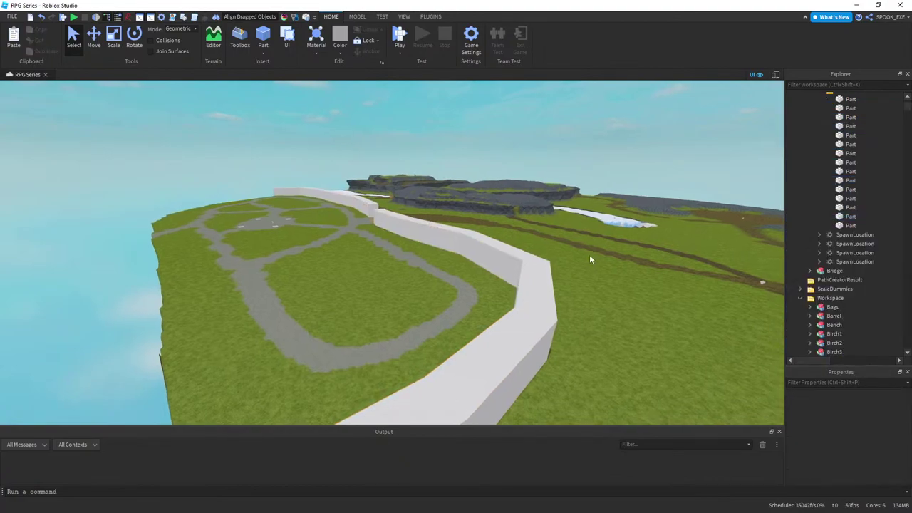
- Collapse the RockWalls folder and look over the untextured walls around the town
key(w)
key(e)
scroll(881, 162, up, 3)
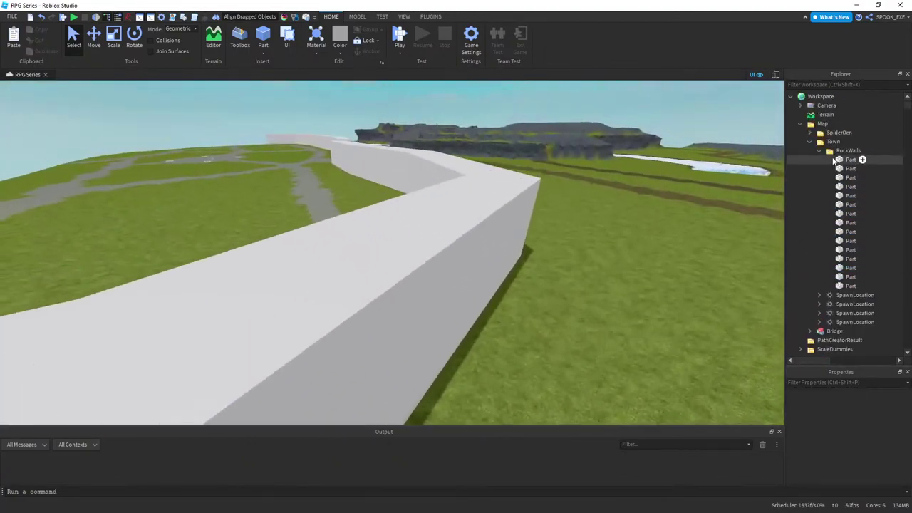
click(820, 150)
key(w)
right_drag(605, 175, 581, 173)
key(w)
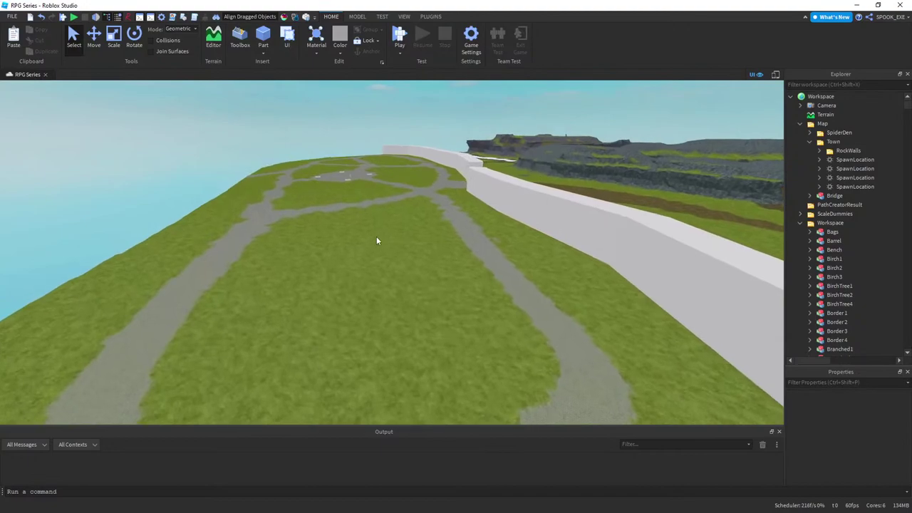
right_drag(376, 236, 384, 208)
key(w)
- Save the place to a file as RPG Series.rbxl in the CurrentProjects folder
click(12, 16)
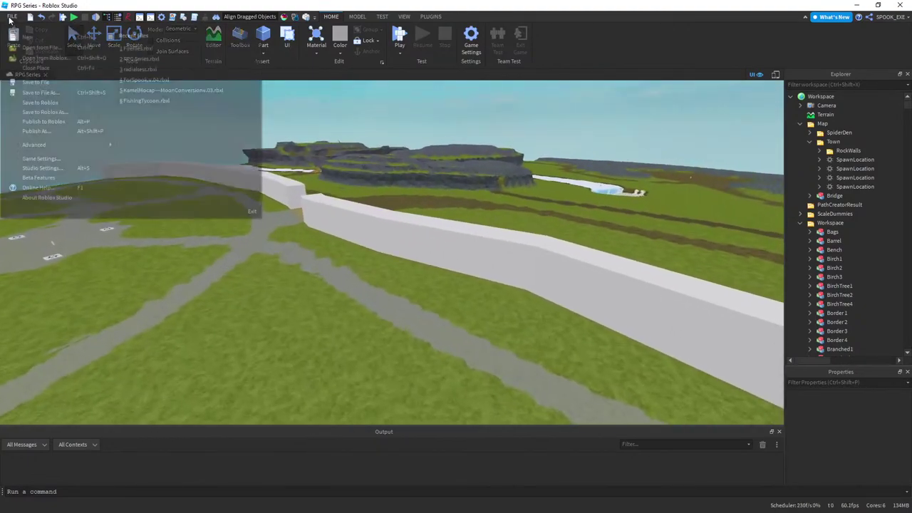
click(41, 84)
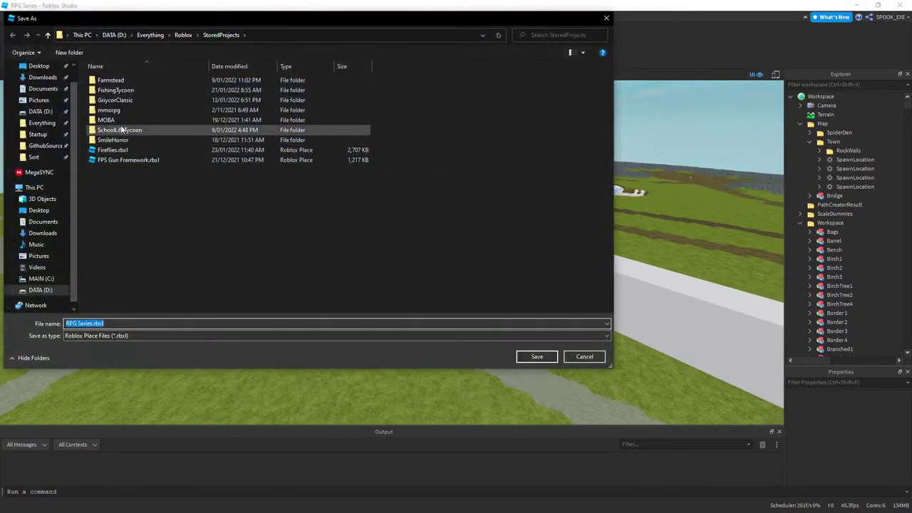
click(182, 37)
double_click(248, 97)
key(Return)
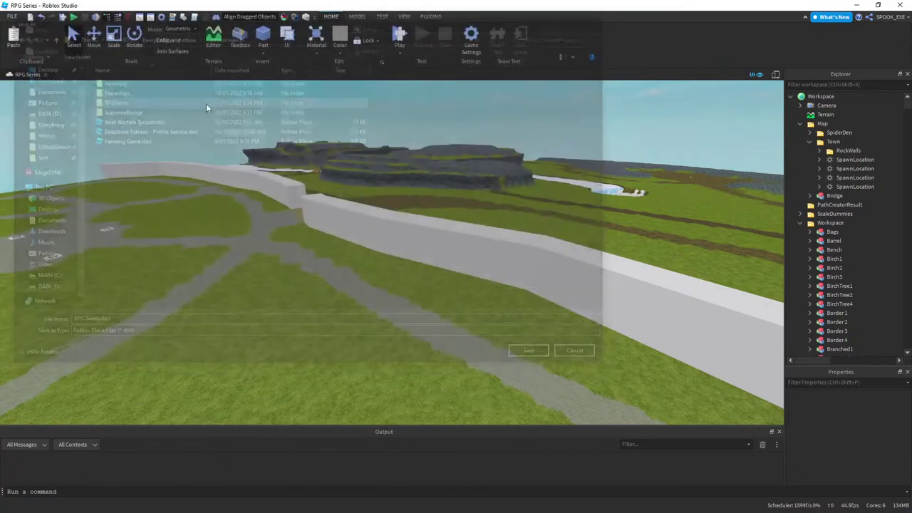
- Save the place over RPG Series.rbxl in the RPGSeries project folder and publish it to Roblox
click(13, 16)
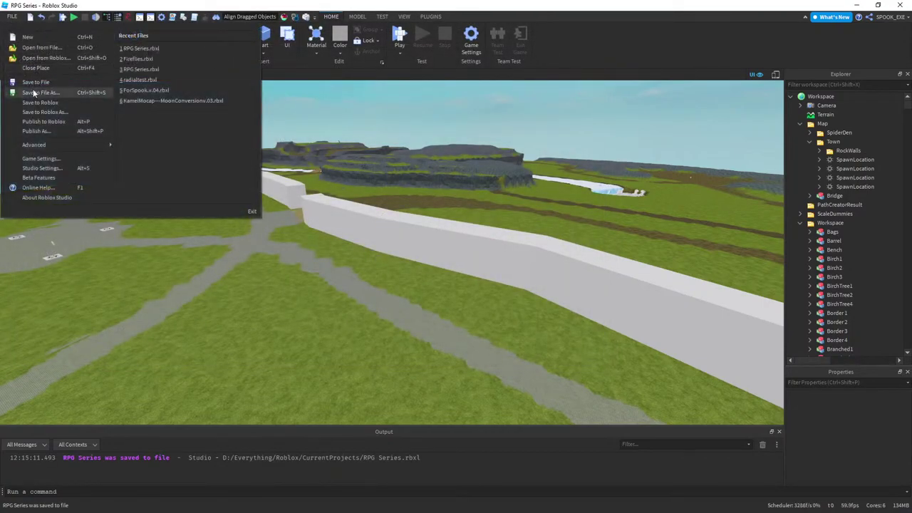
click(33, 90)
drag(119, 108, 112, 99)
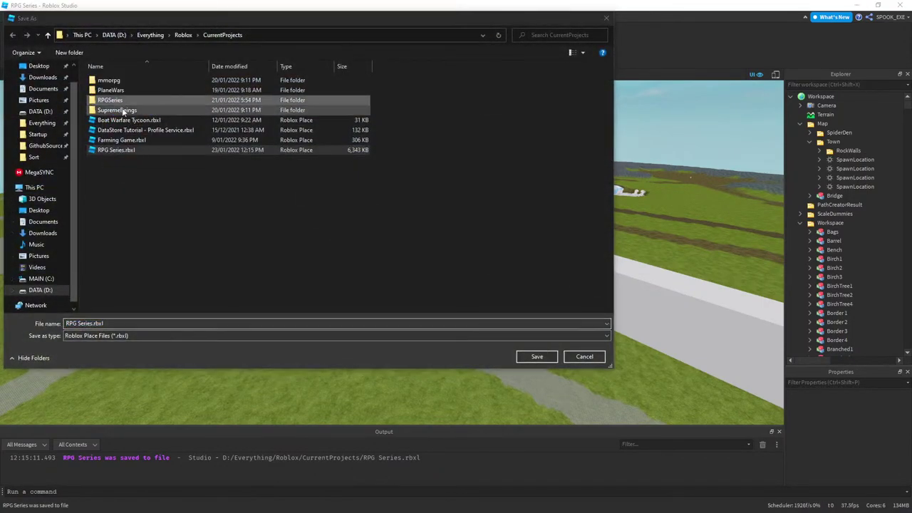
click(177, 203)
double_click(129, 102)
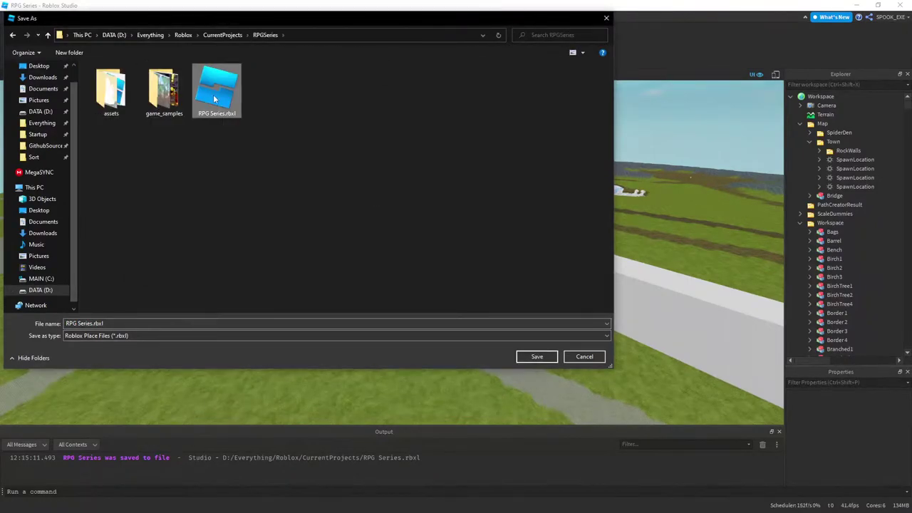
double_click(215, 98)
click(479, 261)
click(12, 16)
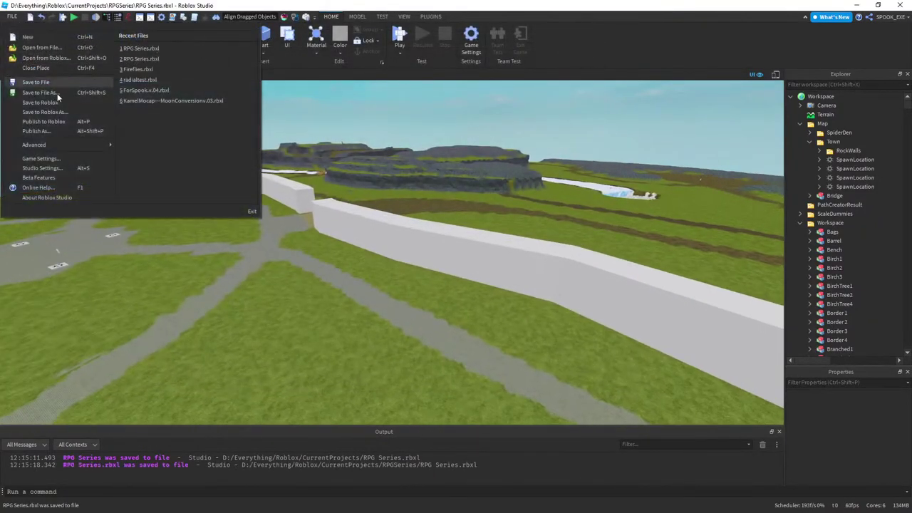
click(58, 122)
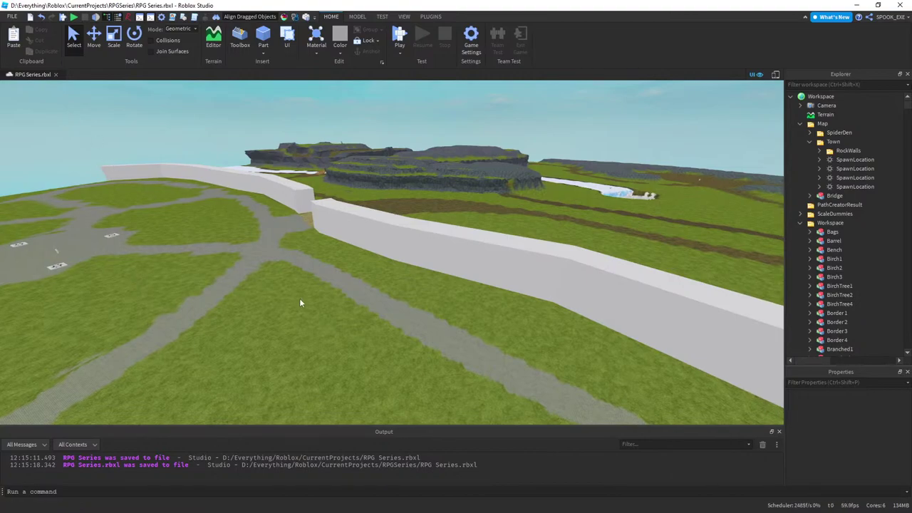
- Select the whole low-poly pack of trees, rocks, bushes and flowers and move it across the asset floor
key(w)
right_drag(446, 357, 432, 352)
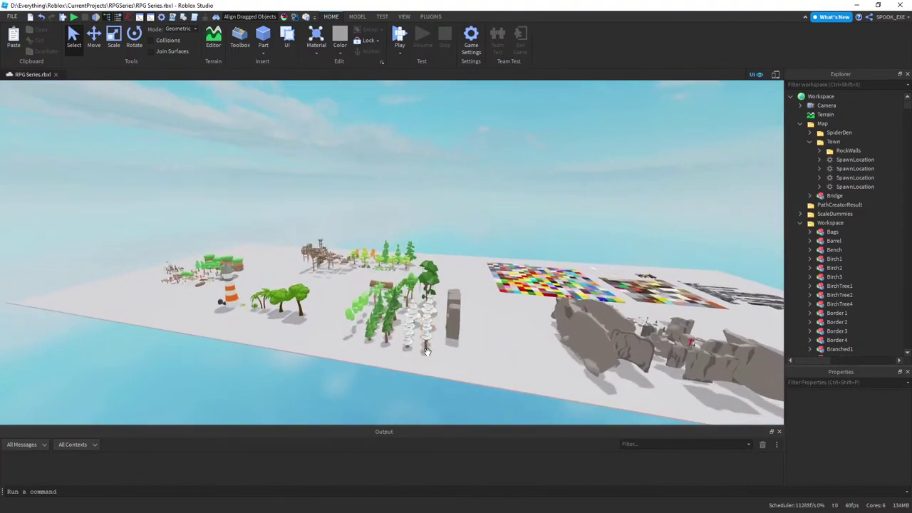
key(w)
right_drag(414, 317, 404, 298)
click(409, 242)
right_drag(409, 242, 399, 250)
key(s)
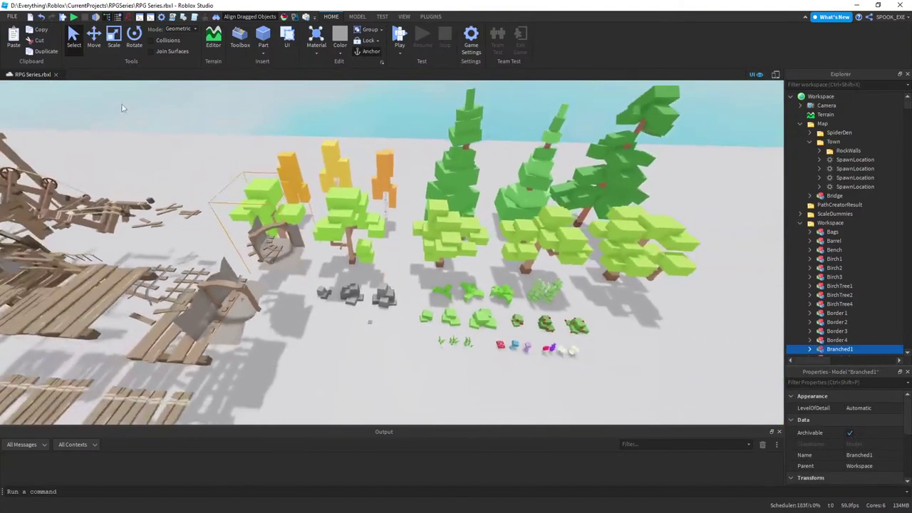
key(s)
right_drag(496, 152, 514, 147)
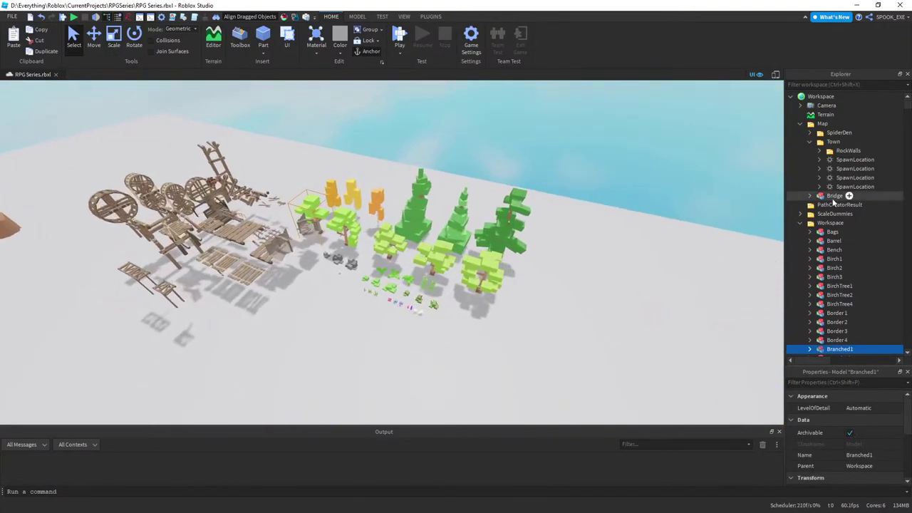
key(d)
drag(545, 158, 299, 334)
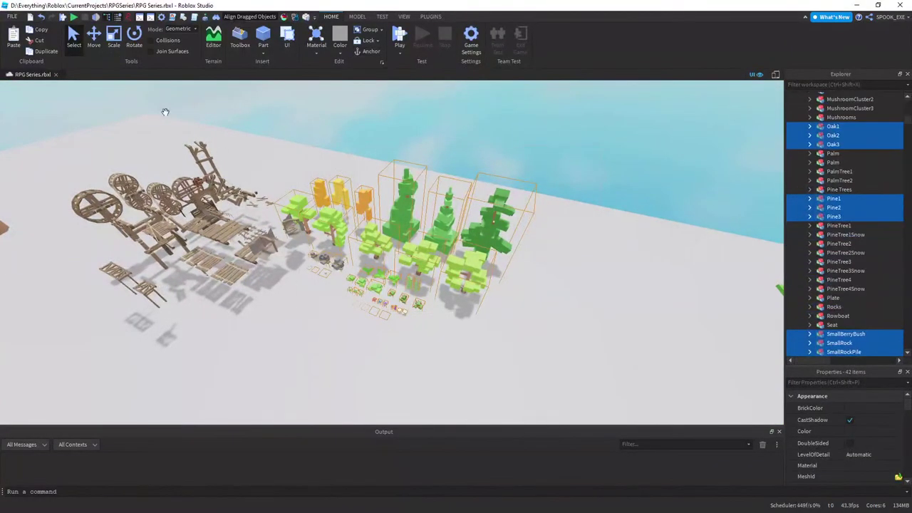
drag(439, 245, 504, 264)
click(519, 202)
- Examine the texture tiles and the material sample spheres laid out on the asset floor
key(w)
right_drag(510, 201, 444, 262)
key(w)
key(s)
key(w)
key(w)
scroll(443, 262, up, 6)
key(a)
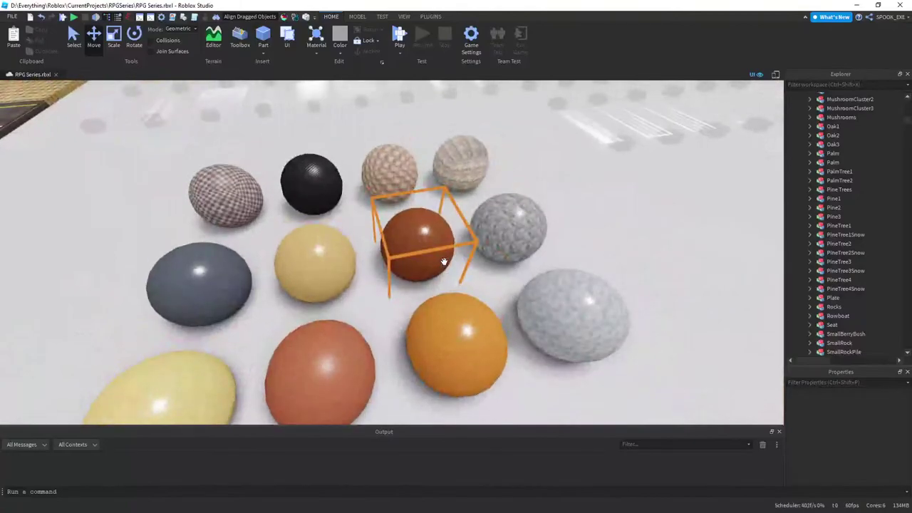
- Colour the large floor Part beneath the asset packs Really black and turn off its CastShadow
click(625, 266)
scroll(625, 265, down, 15)
right_drag(625, 265, 625, 266)
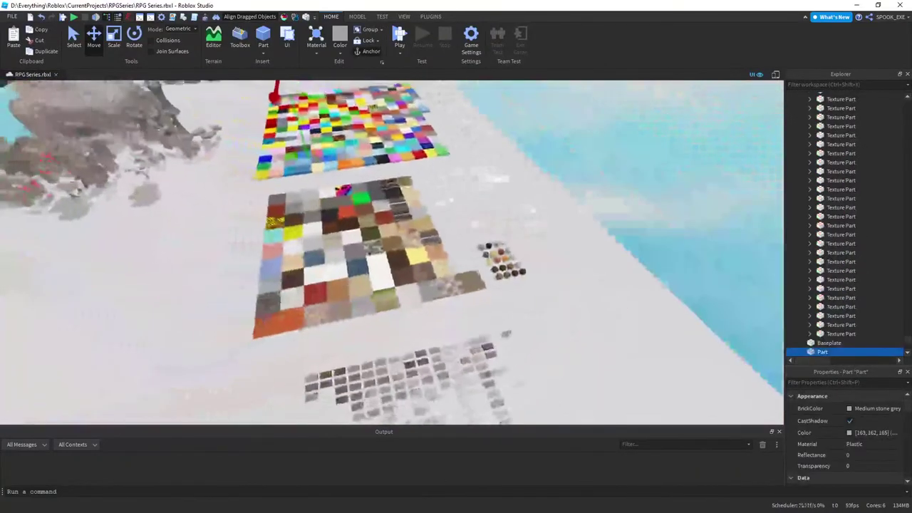
click(845, 383)
text(s)
click(852, 443)
click(674, 281)
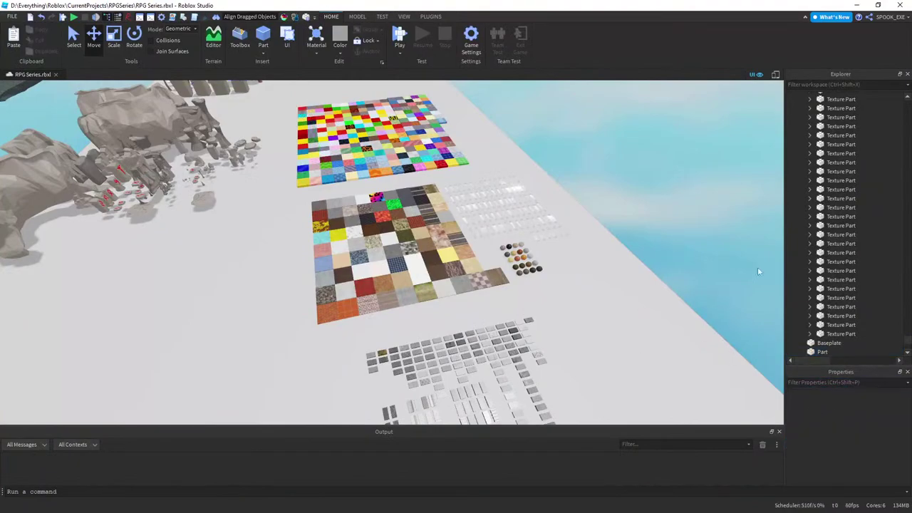
scroll(848, 334, down, 3)
click(856, 415)
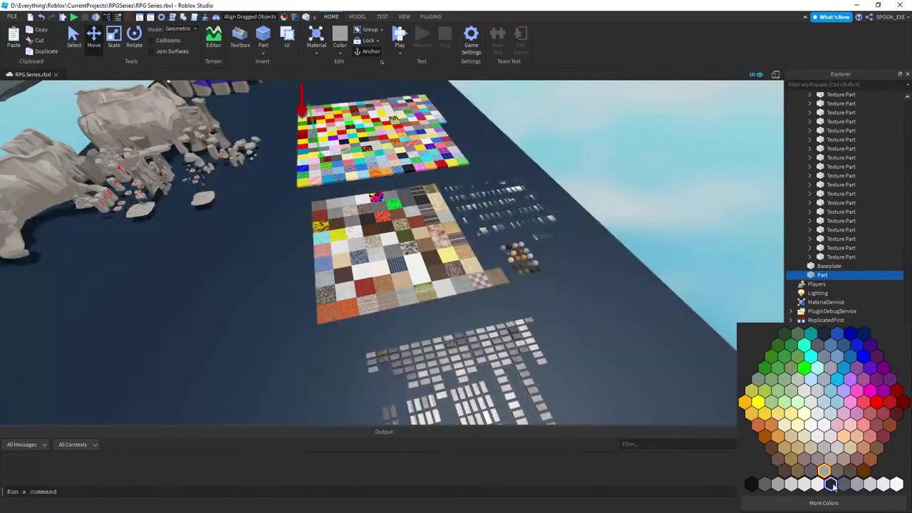
click(832, 486)
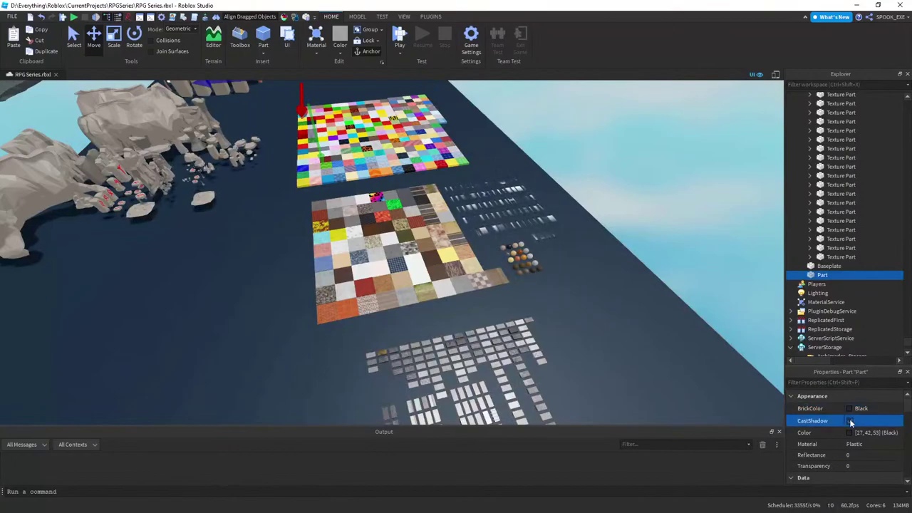
click(850, 418)
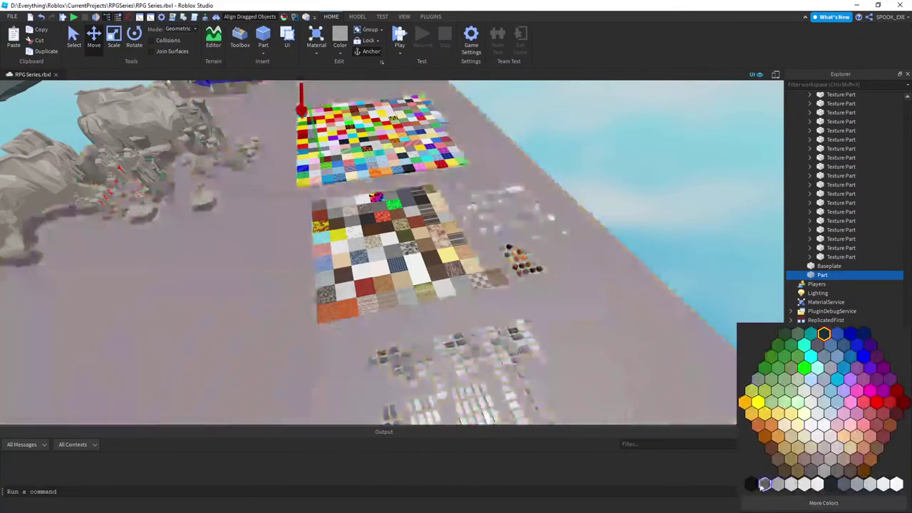
click(753, 484)
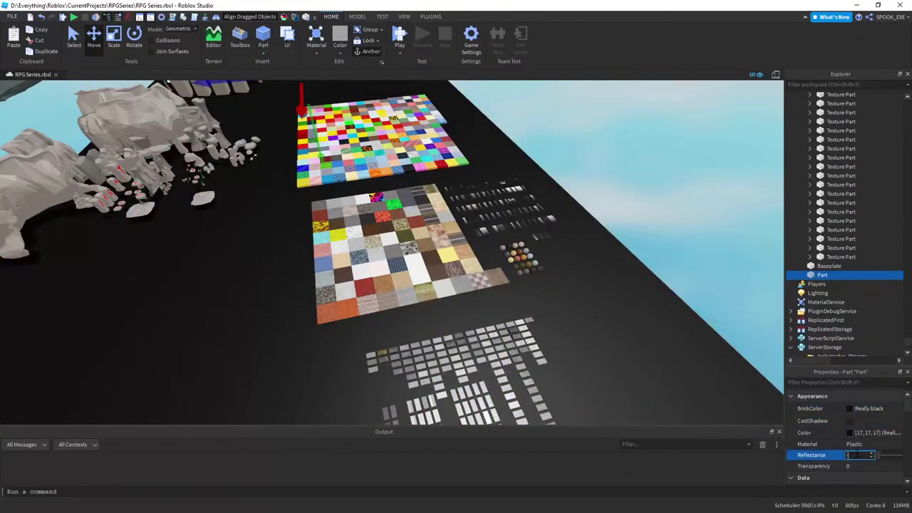
- Enter -1 as the asset floor Part's Reflectance and deselect the floor
text(-1)
key(Return)
scroll(599, 273, down, 5)
click(604, 288)
- Return to the pit at the frozen river's end and choose the terrain Grow brush
right_drag(604, 288, 639, 299)
key(w)
key(w)
key(w)
key(w)
key(w)
key(w)
key(s)
key(e)
click(213, 39)
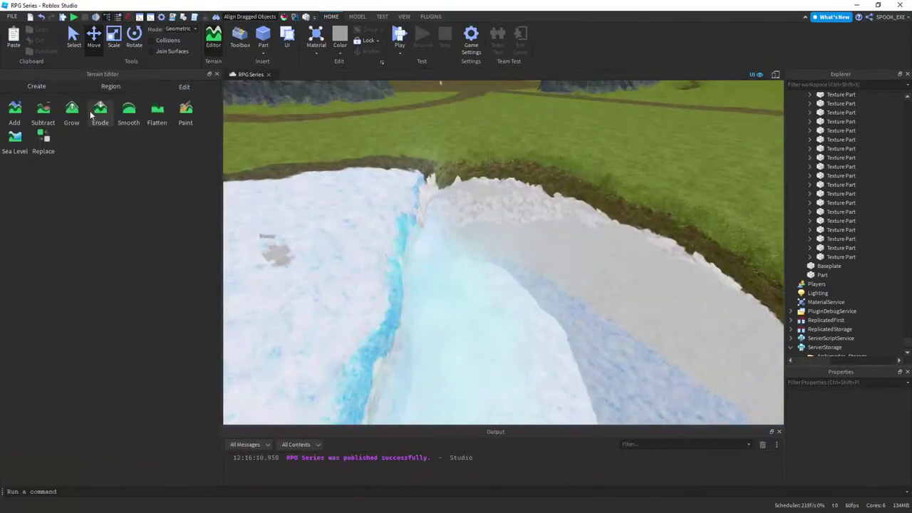
click(74, 114)
- Grow the grass bank along the far edge of the icy pit with a size 6, strength 1 brush
key(w)
mouse_move(426, 200)
right_down()
mouse_move(419, 193)
mouse_move(463, 192)
right_up()
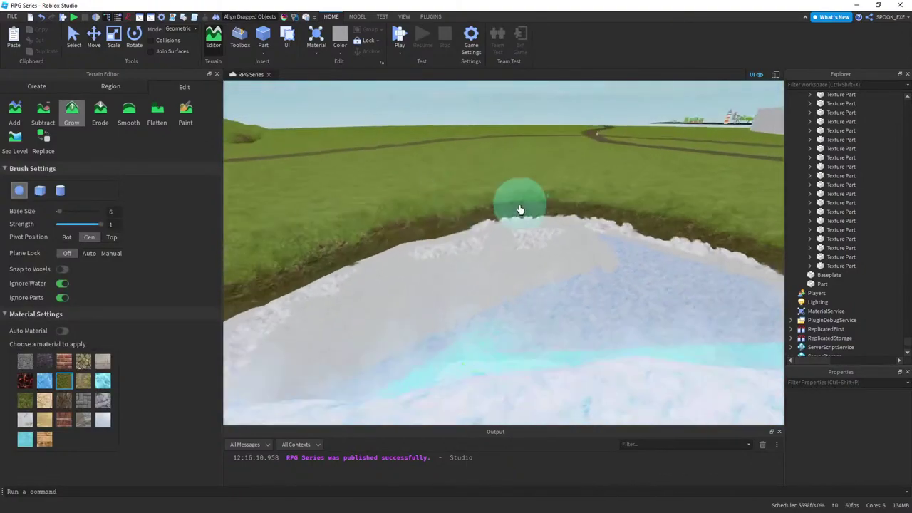
key(a)
right_drag(486, 220, 446, 223)
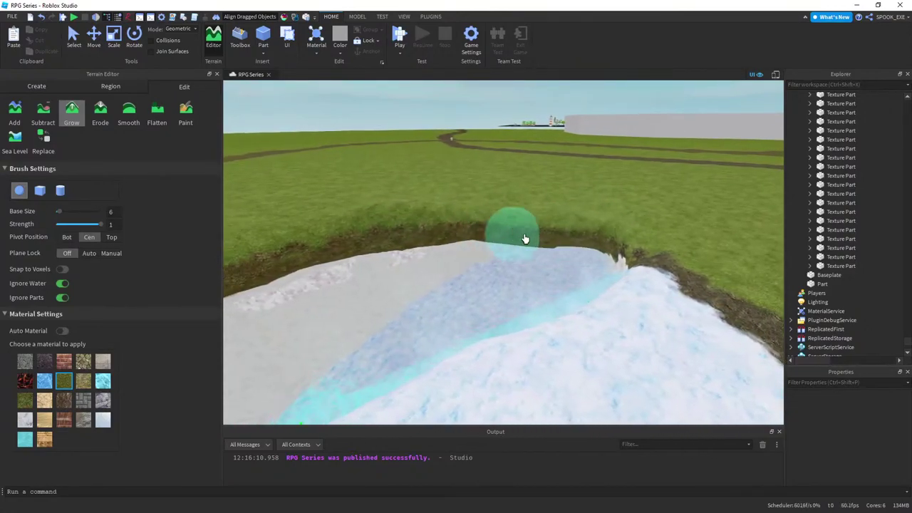
right_drag(510, 241, 460, 240)
key(s)
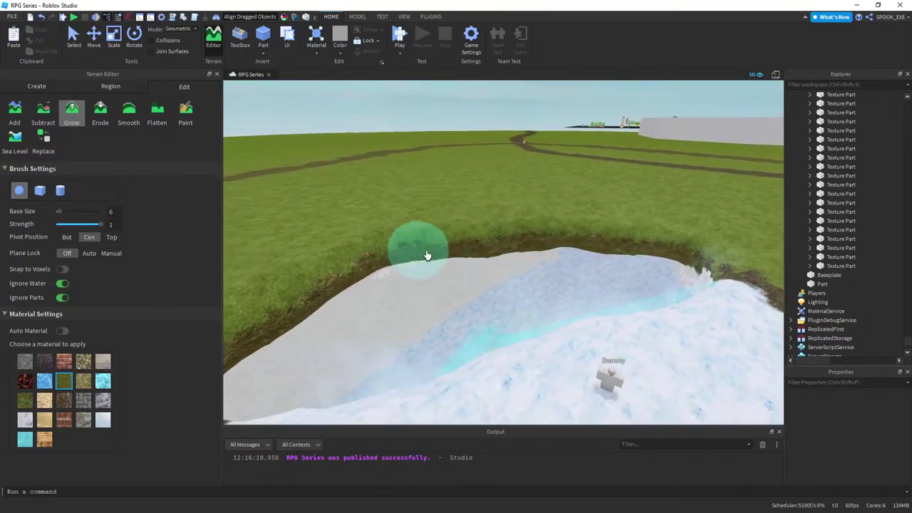
right_drag(419, 260, 394, 246)
key(q)
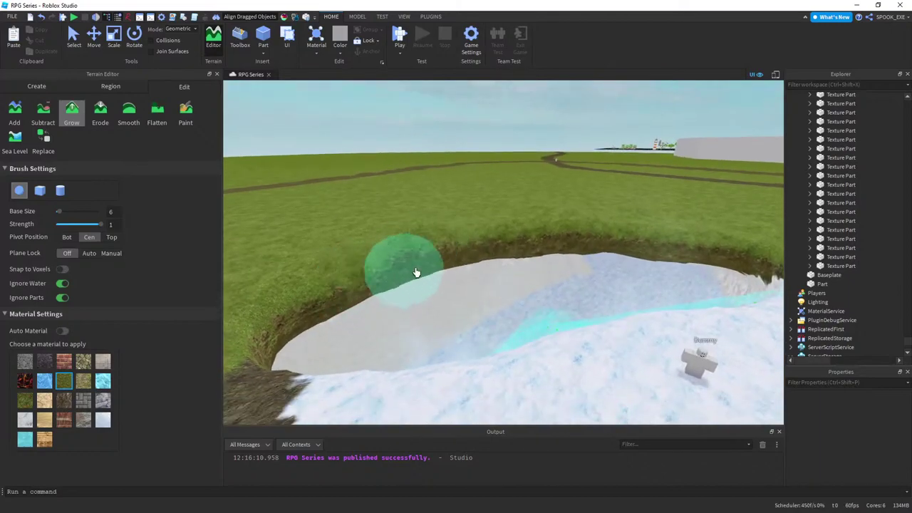
key(d)
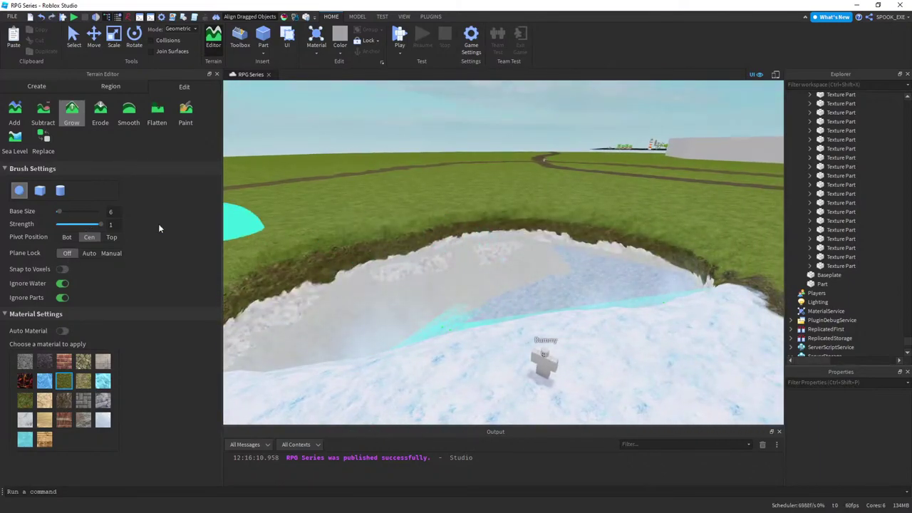
right_drag(438, 243, 463, 230)
key(w)
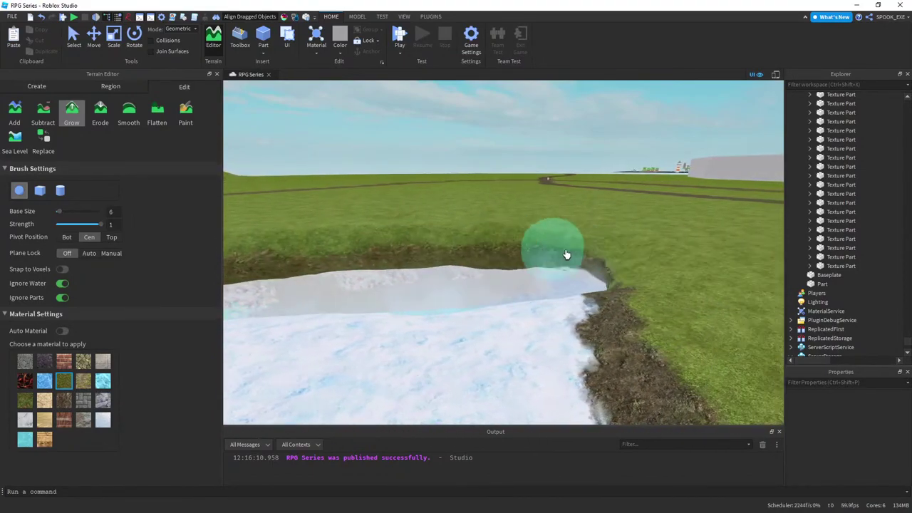
- Grow more grass around the corners and sides of the icy pit to narrow the opening
right_drag(550, 262, 559, 265)
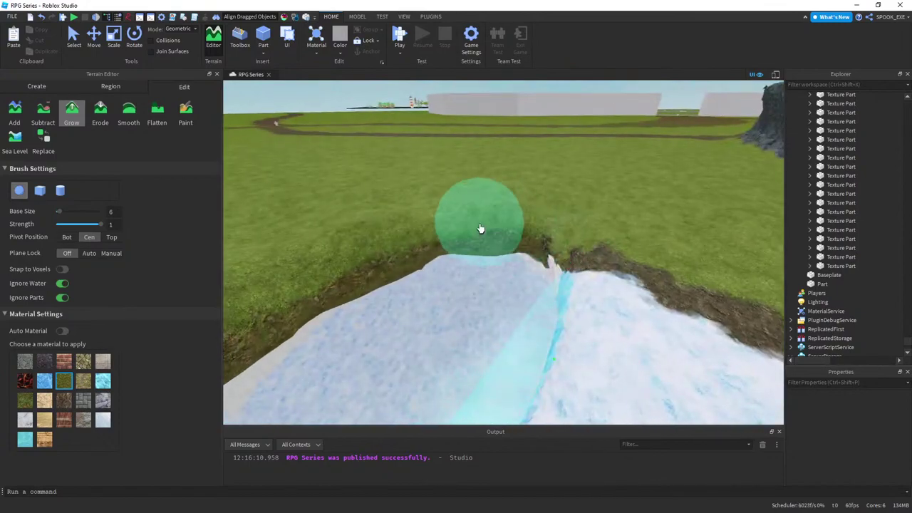
mouse_move(489, 223)
right_down()
mouse_move(499, 219)
mouse_move(476, 222)
mouse_move(489, 221)
right_up()
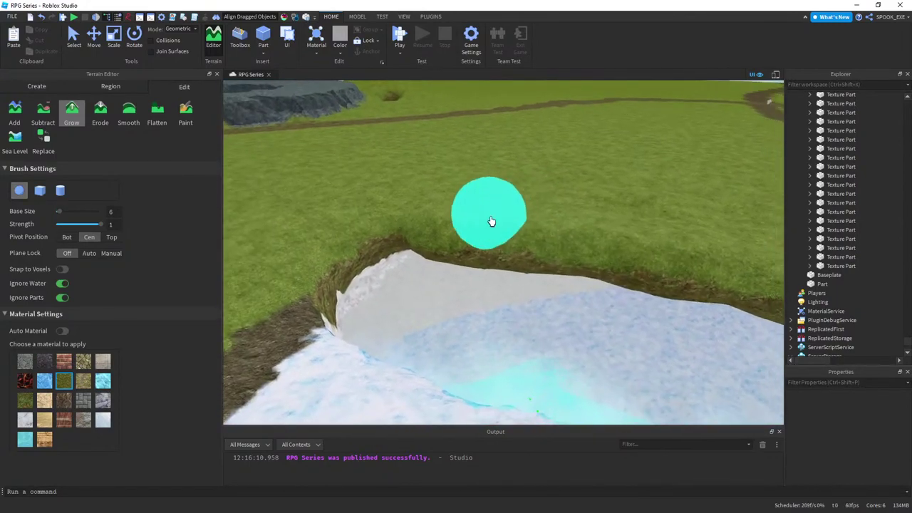
key(e)
key(a)
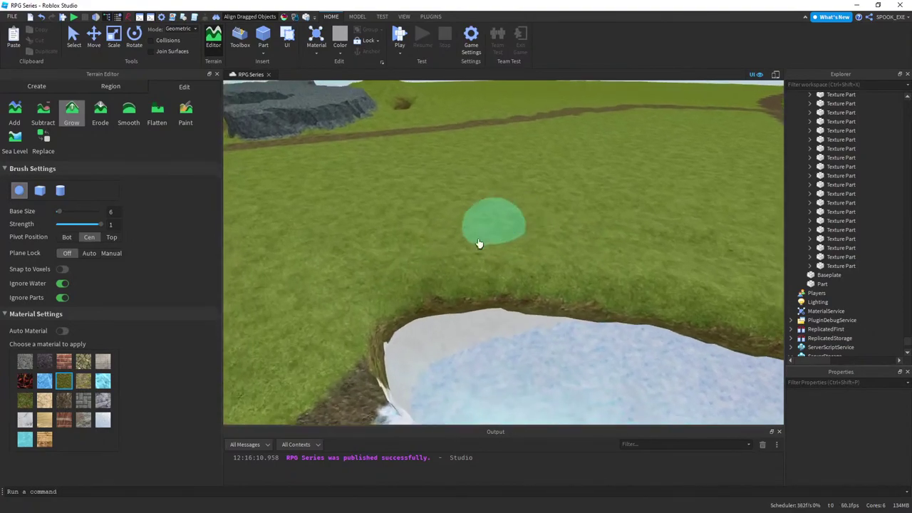
key(d)
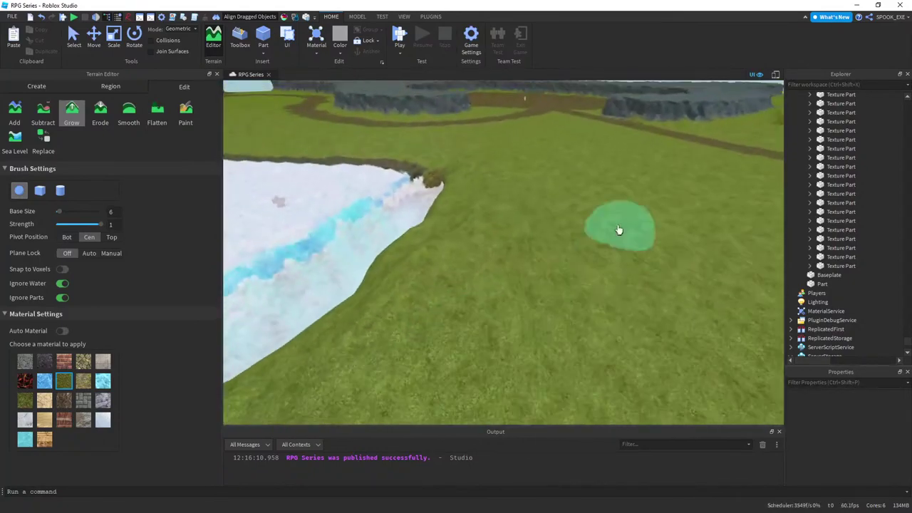
key(a)
key(s)
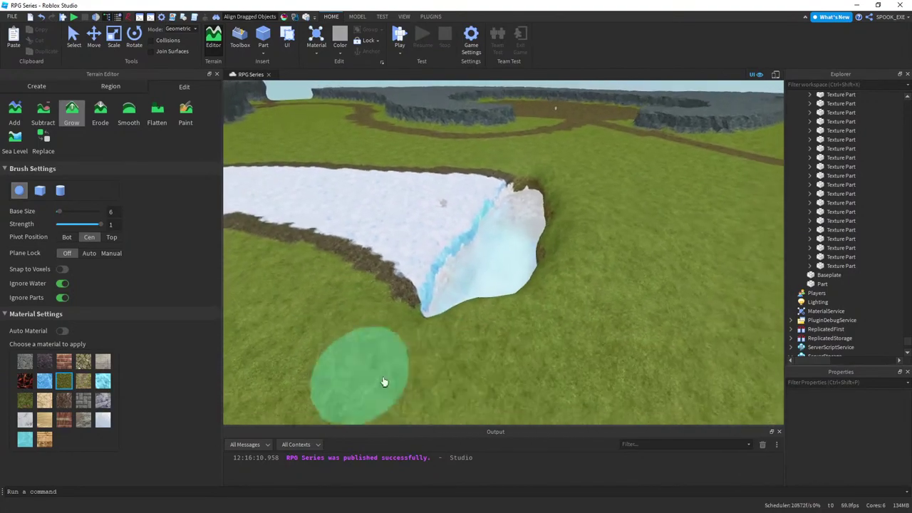
- Extend the grown grass across the ground beyond the ice edge, covering more of the pit
right_drag(570, 370, 525, 348)
key(d)
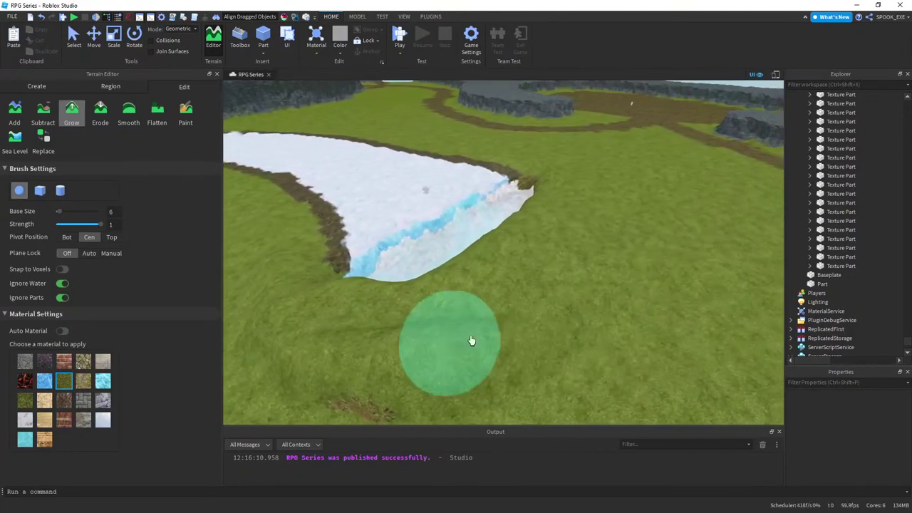
key(s)
right_drag(444, 320, 322, 308)
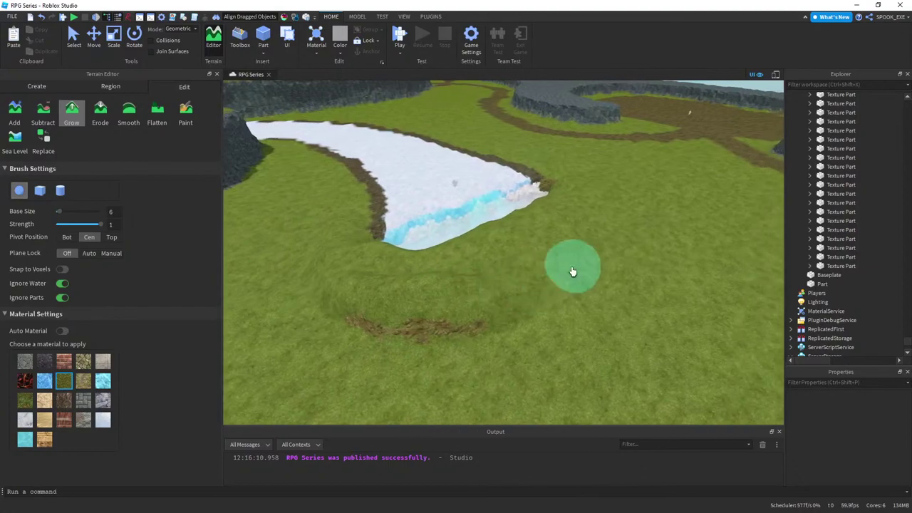
key(a)
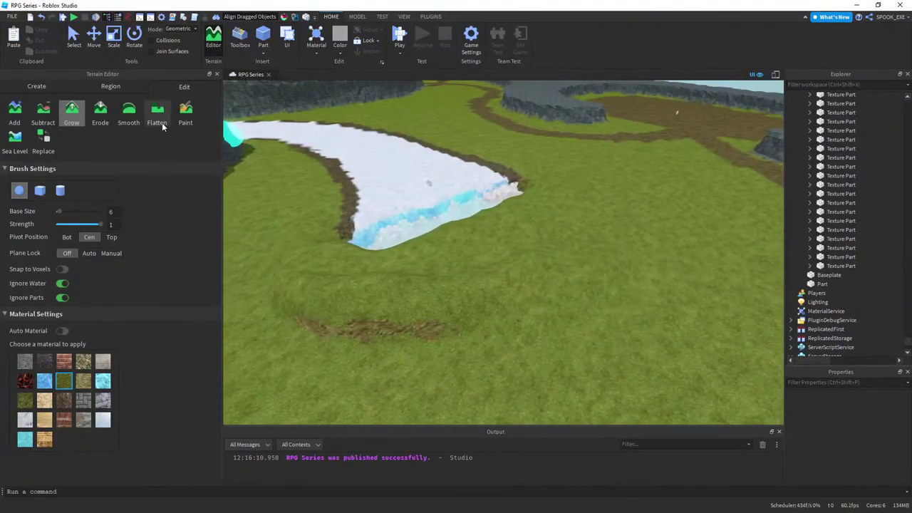
- Smooth the newly grown grass and the exposed dirt patch beside the ice edge with the size 6 brush
click(129, 113)
mouse_move(466, 252)
mouse_down()
mouse_move(513, 315)
mouse_move(431, 263)
mouse_move(452, 259)
mouse_up()
key(d)
key(w)
key(d)
key(w)
key(e)
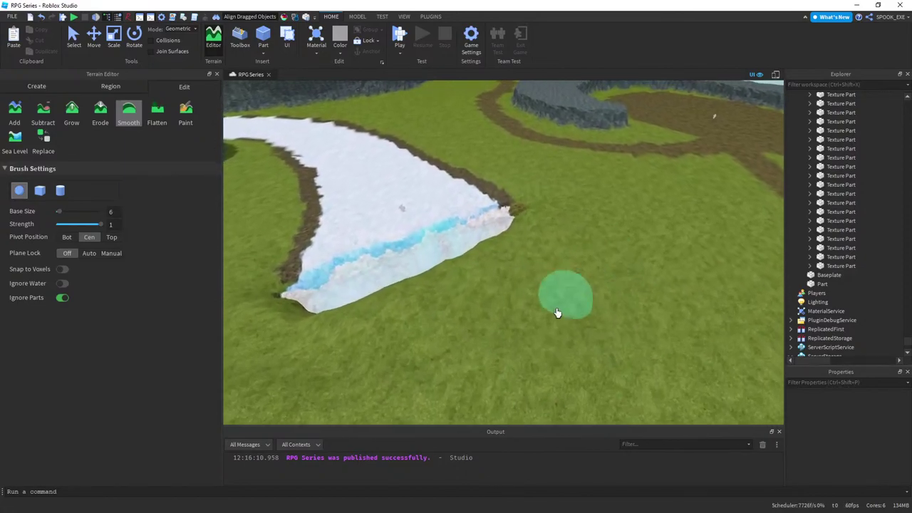
key(s)
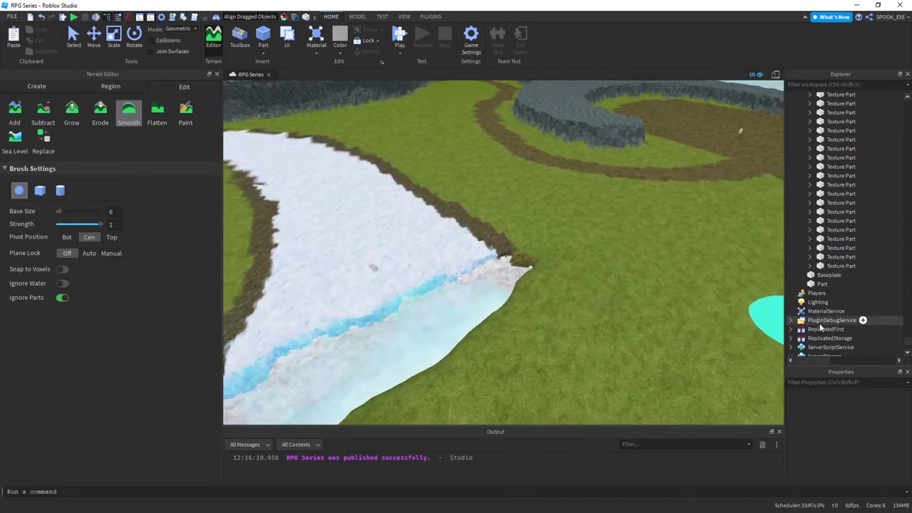
key(a)
key(d)
right_drag(777, 236, 782, 235)
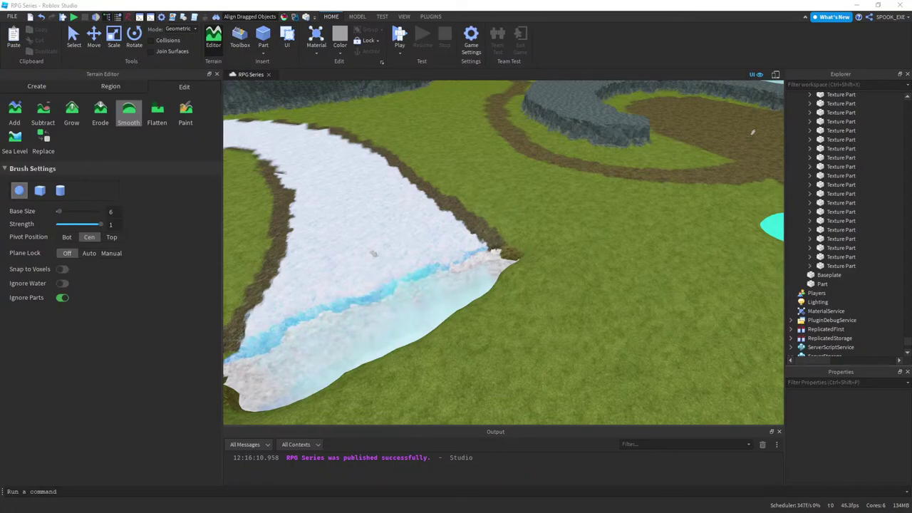
- Smooth the uneven grass slope and dirt rim around the far side of the icy pit
key(w)
mouse_move(591, 247)
right_down()
mouse_move(592, 223)
mouse_move(449, 198)
right_up()
key(a)
key(w)
key(s)
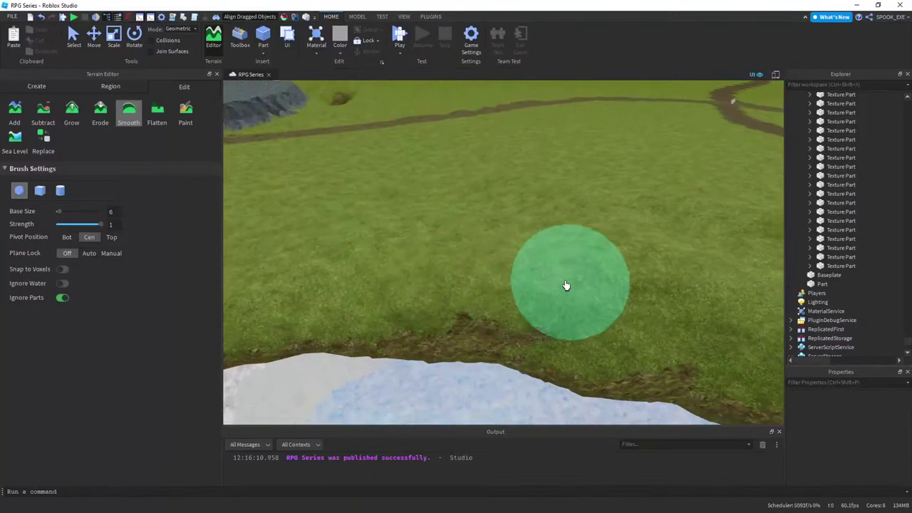
right_drag(475, 290, 509, 306)
key(s)
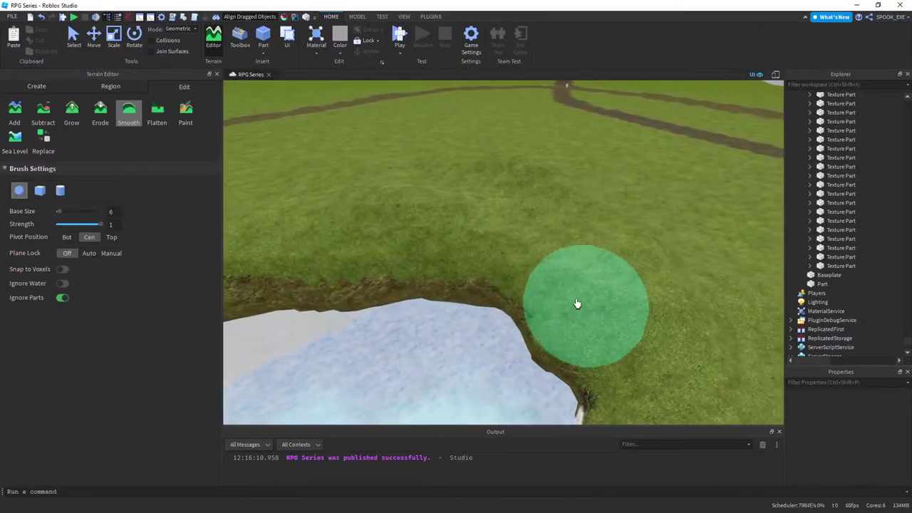
key(s)
key(w)
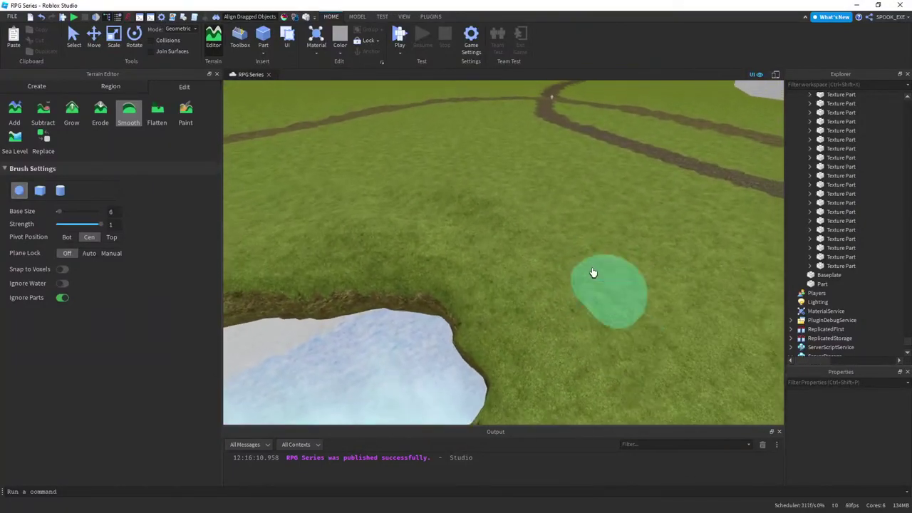
key(w)
key(w)
- Erode the raised grass near the icy pit, smooth the ground around it, and put the brush away
click(101, 114)
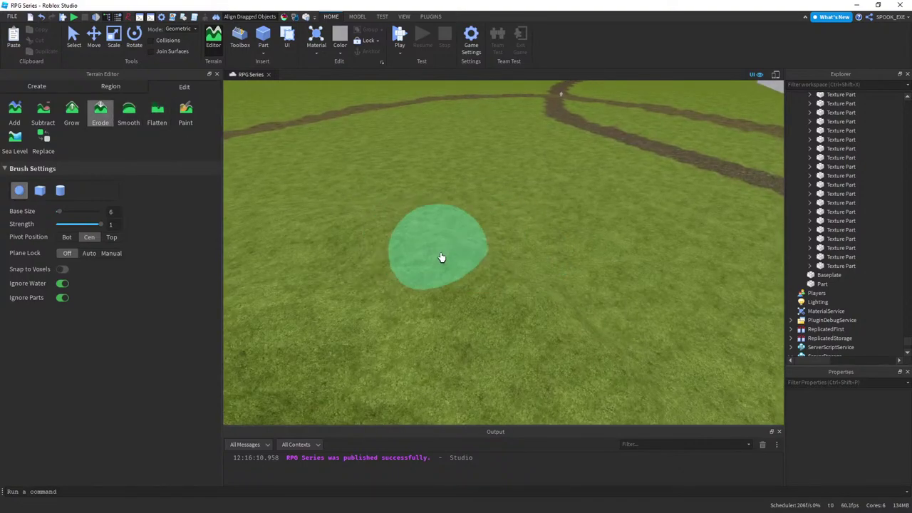
mouse_move(490, 277)
mouse_down()
mouse_move(426, 238)
mouse_move(425, 248)
mouse_up()
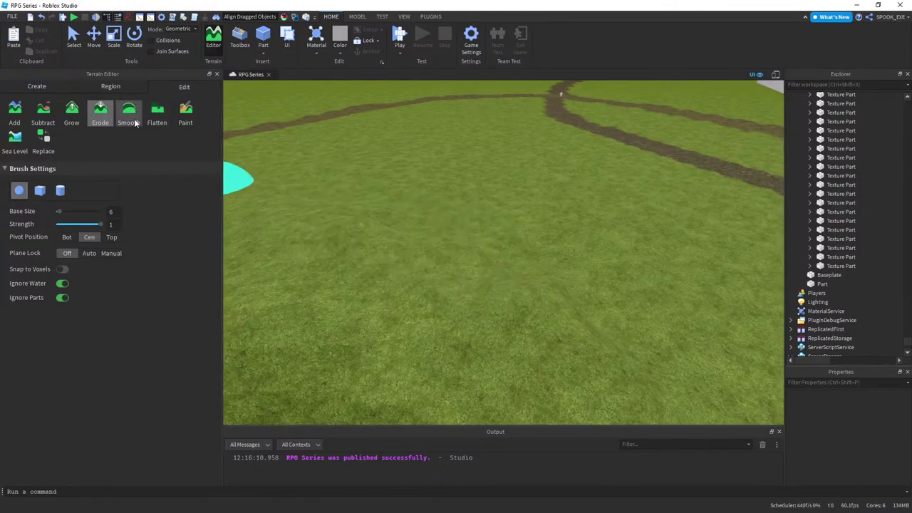
click(133, 119)
right_drag(512, 302, 546, 316)
drag(488, 243, 534, 255)
right_drag(534, 254, 425, 242)
key(s)
click(121, 118)
right_drag(451, 201, 451, 202)
key(q)
scroll(450, 200, up, 10)
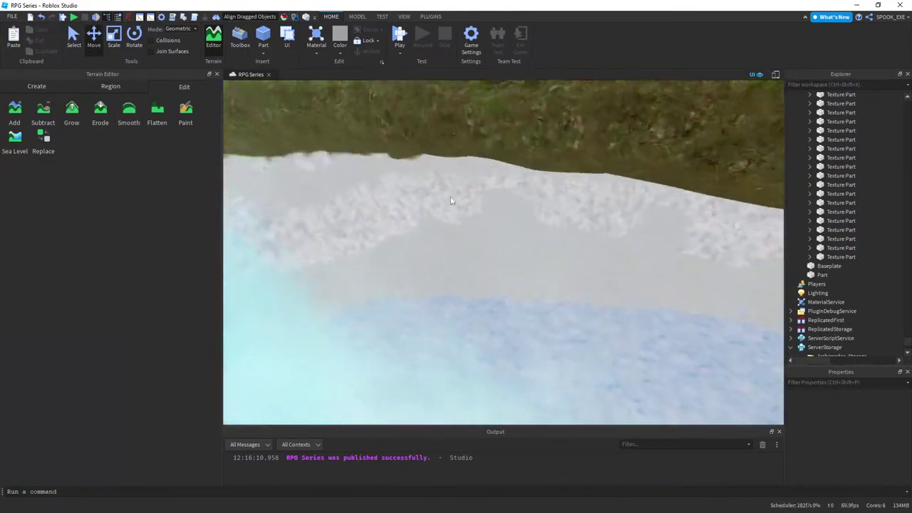
- Erode the snowy ground below the rough snow strip using the size 6 brush
key(w)
right_drag(451, 201, 368, 210)
key(w)
key(s)
click(101, 114)
key(w)
right_drag(446, 188, 492, 218)
mouse_move(492, 218)
mouse_down()
mouse_move(454, 306)
mouse_move(596, 230)
mouse_move(371, 231)
mouse_move(513, 281)
mouse_move(594, 264)
mouse_move(389, 264)
mouse_move(529, 252)
mouse_move(377, 252)
mouse_move(584, 206)
mouse_move(355, 209)
mouse_move(580, 187)
mouse_move(369, 193)
mouse_move(629, 189)
mouse_move(516, 203)
mouse_move(401, 234)
mouse_move(385, 266)
mouse_up()
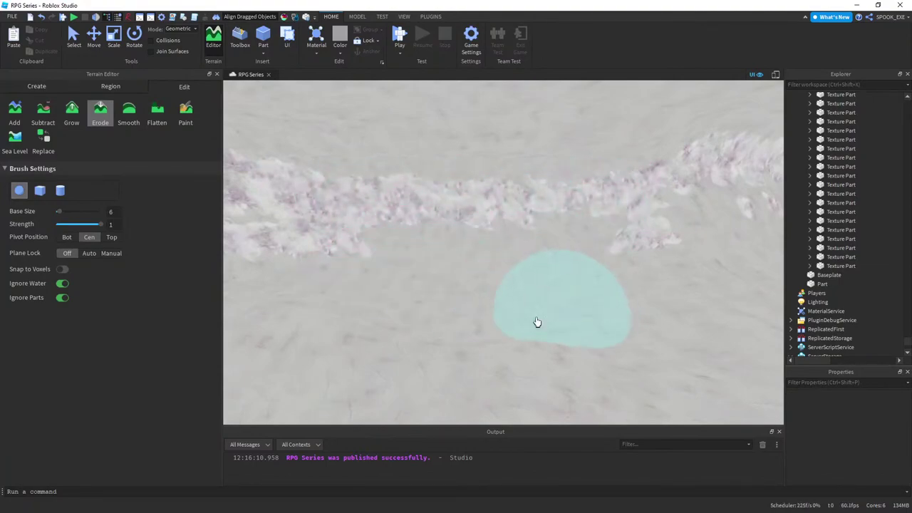
mouse_move(550, 363)
mouse_down()
mouse_move(354, 303)
mouse_move(373, 218)
mouse_move(279, 248)
mouse_up()
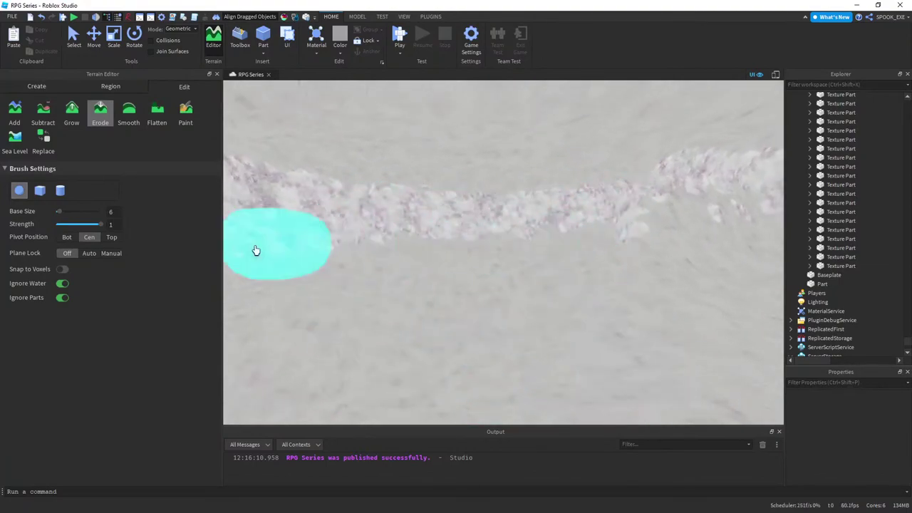
- Set the Erode brush size to 20 and wear down the rough snow strip across the snowy ground
click(68, 212)
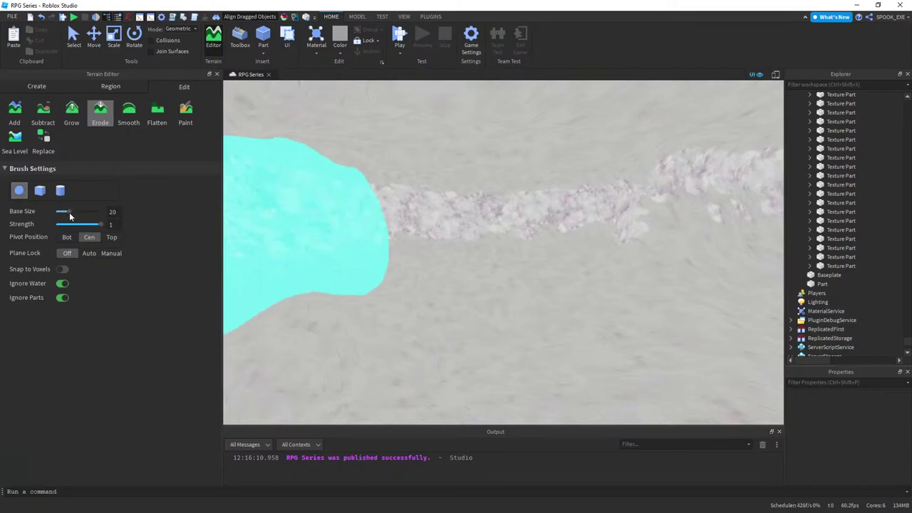
scroll(499, 236, down, 3)
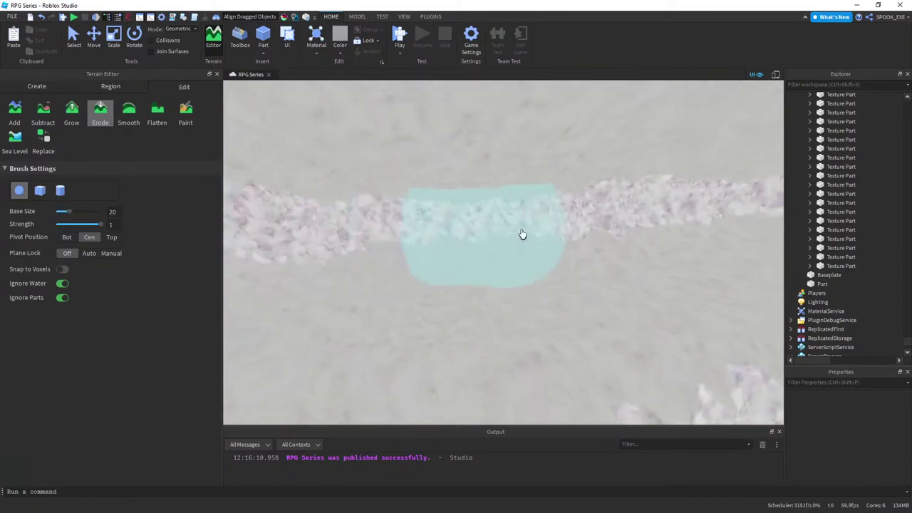
scroll(407, 231, up, 2)
scroll(394, 235, up, 1)
mouse_move(394, 235)
mouse_down()
mouse_move(515, 200)
mouse_move(552, 173)
mouse_move(527, 184)
mouse_move(417, 149)
mouse_move(577, 165)
mouse_move(351, 226)
mouse_move(464, 198)
mouse_move(519, 199)
mouse_move(580, 159)
mouse_move(423, 176)
mouse_move(580, 184)
mouse_move(375, 204)
mouse_move(556, 201)
mouse_move(533, 247)
mouse_move(676, 231)
mouse_move(624, 230)
mouse_move(682, 251)
mouse_move(546, 257)
mouse_move(554, 270)
mouse_move(534, 222)
mouse_move(427, 177)
mouse_move(458, 189)
mouse_move(504, 188)
mouse_up()
scroll(491, 156, down, 2)
scroll(481, 190, up, 2)
- Erode further along the snow strip, cutting through to the brick and grass layers beyond it
key(a)
key(d)
key(d)
scroll(578, 180, up, 2)
key(a)
scroll(556, 202, up, 2)
scroll(553, 203, down, 2)
key(s)
key(a)
key(w)
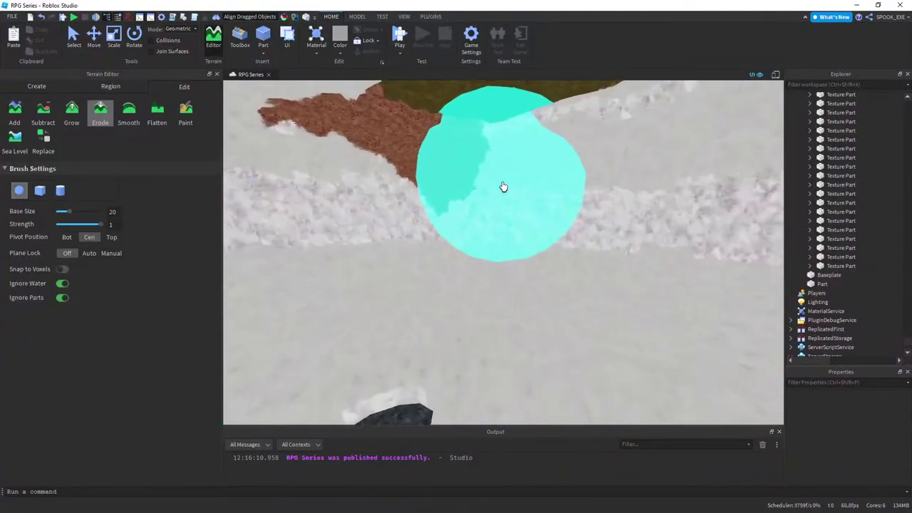
- Erode the snow on both sides of the strip with the size 20 brush, cutting into the dark rock below
key(w)
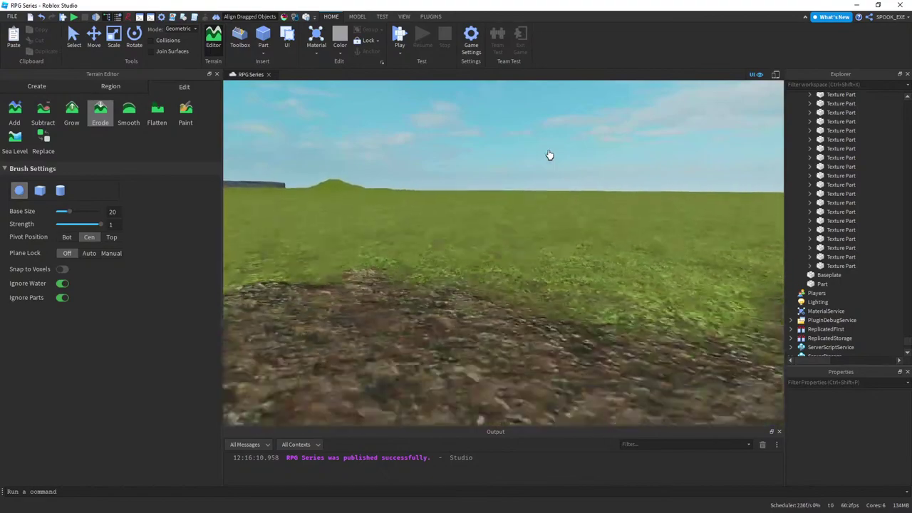
key(s)
right_click(548, 151)
click(547, 240)
key(s)
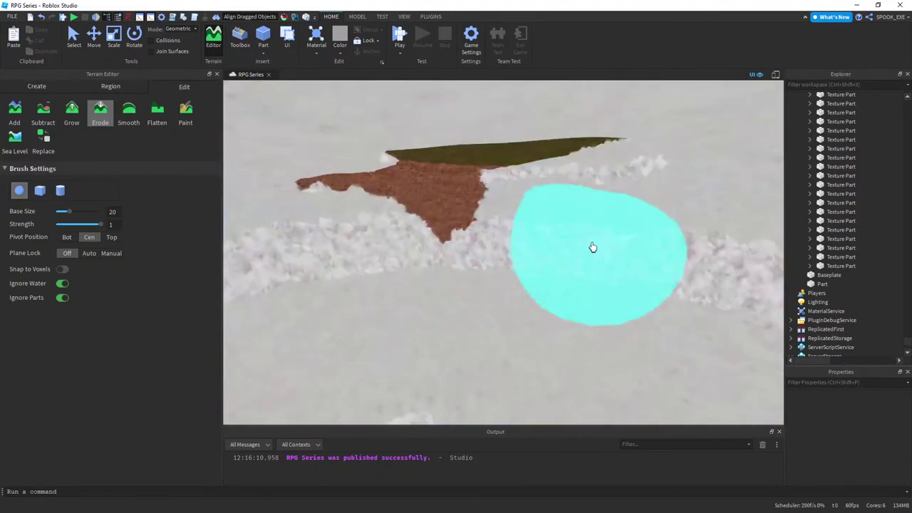
mouse_move(592, 232)
mouse_down()
mouse_move(530, 225)
mouse_move(416, 258)
mouse_move(563, 340)
mouse_move(282, 315)
mouse_move(379, 348)
mouse_up()
key(s)
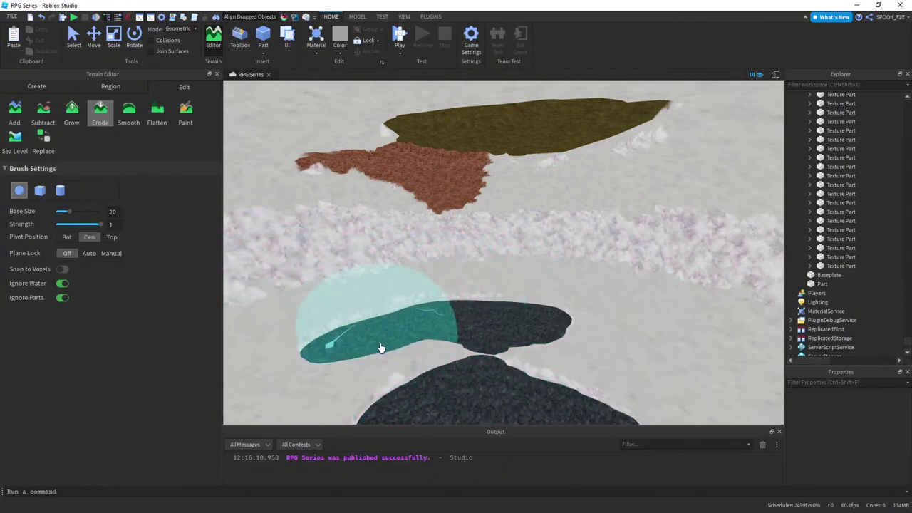
key(w)
key(s)
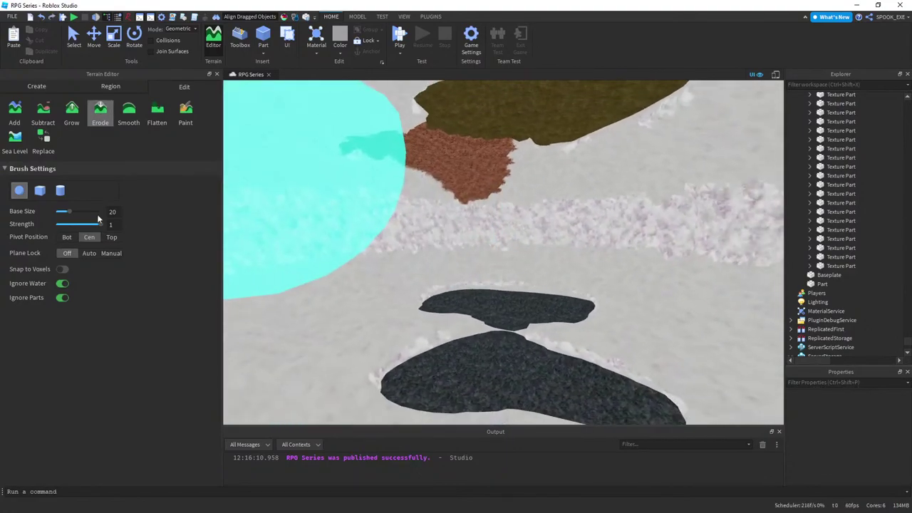
- Reduce the Erode brush size to 5 and carve away the snow around the dark rock patches
drag(69, 212, 62, 212)
key(d)
right_drag(378, 258, 404, 303)
mouse_move(405, 304)
mouse_down()
mouse_move(531, 304)
mouse_move(547, 264)
mouse_move(660, 312)
mouse_move(572, 270)
mouse_up()
right_drag(597, 212, 561, 278)
mouse_move(562, 278)
mouse_down()
mouse_move(558, 285)
mouse_move(563, 264)
mouse_move(524, 248)
mouse_move(570, 247)
mouse_up()
key(d)
key(w)
right_drag(575, 248, 575, 247)
mouse_move(574, 246)
mouse_down()
mouse_move(523, 197)
mouse_move(514, 243)
mouse_up()
key(w)
key(s)
mouse_move(537, 295)
mouse_down()
mouse_move(482, 238)
mouse_move(399, 224)
mouse_up()
- Smooth the border between the dark rock and the snow with the size 6 brush
click(129, 114)
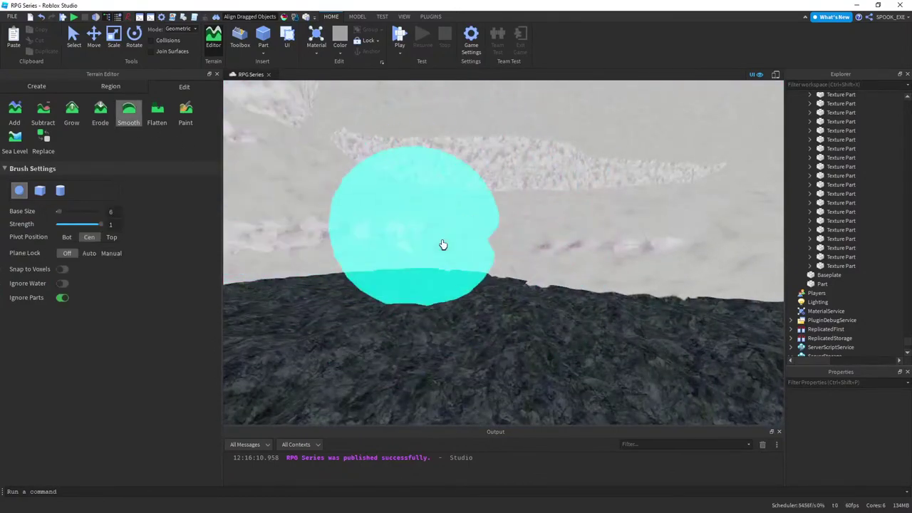
drag(437, 274, 577, 284)
key(s)
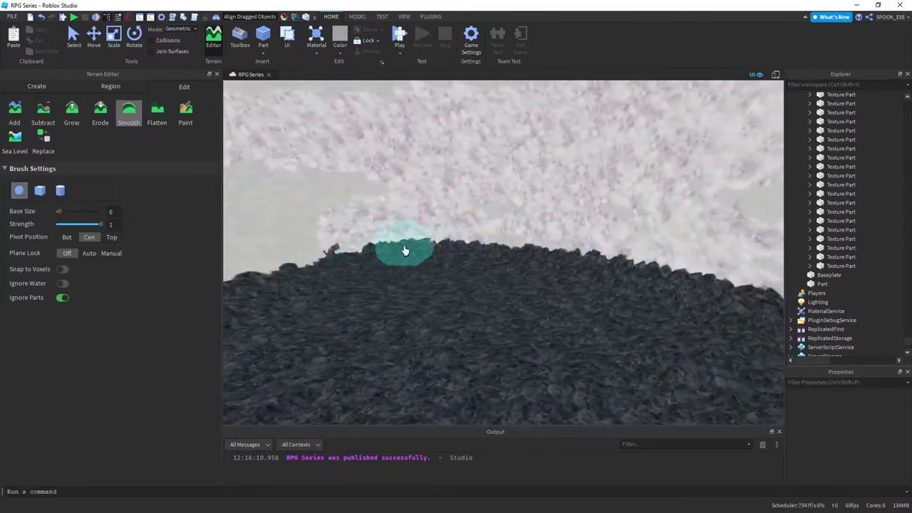
scroll(295, 255, up, 2)
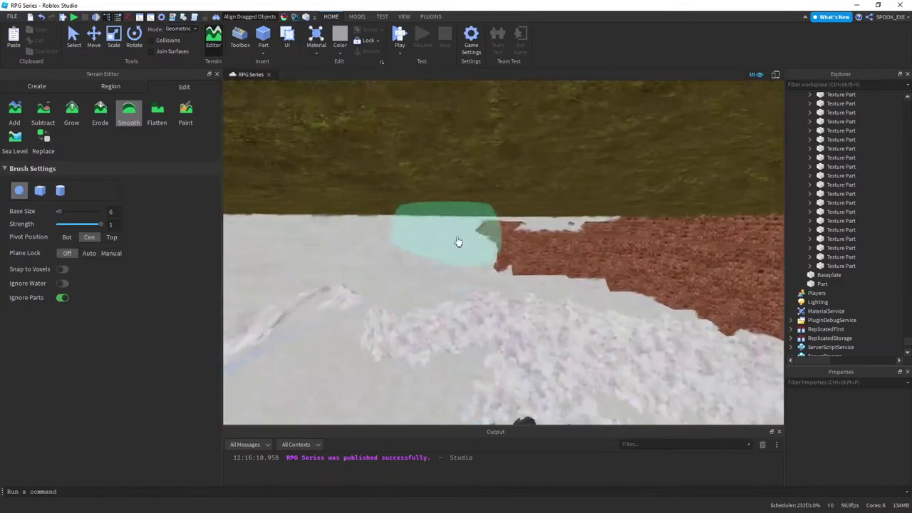
- Erode the snow bank between the grass overhang and the ice with the size 5 brush
click(104, 121)
right_drag(456, 246, 432, 275)
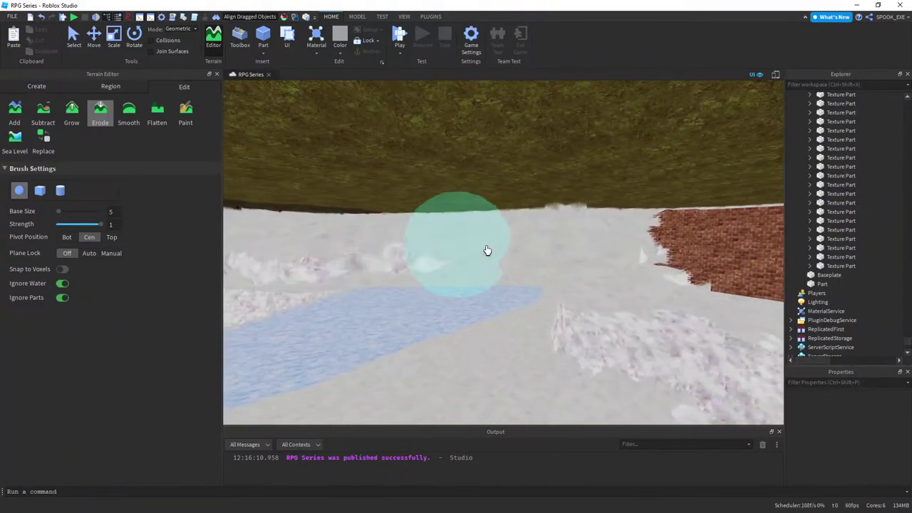
mouse_move(464, 250)
mouse_down()
mouse_move(582, 258)
mouse_move(374, 254)
mouse_up()
drag(530, 249, 406, 249)
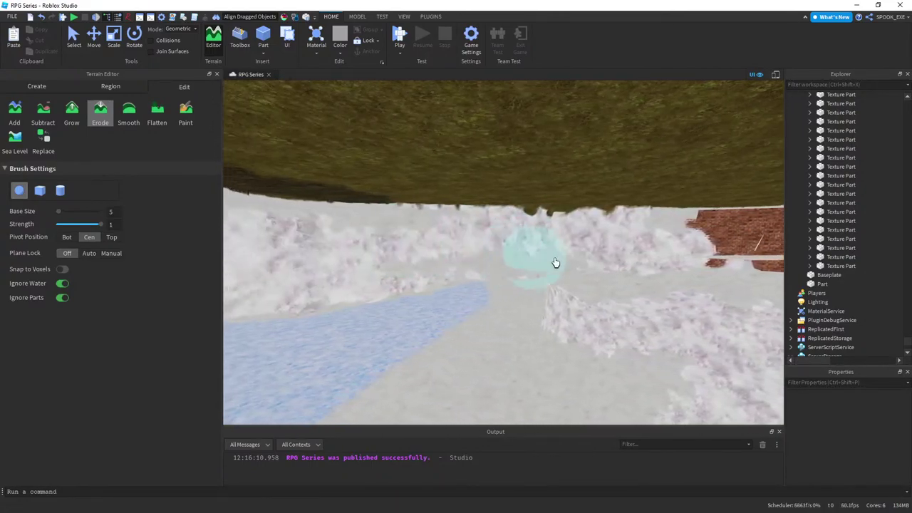
key(w)
right_drag(479, 266, 479, 267)
key(w)
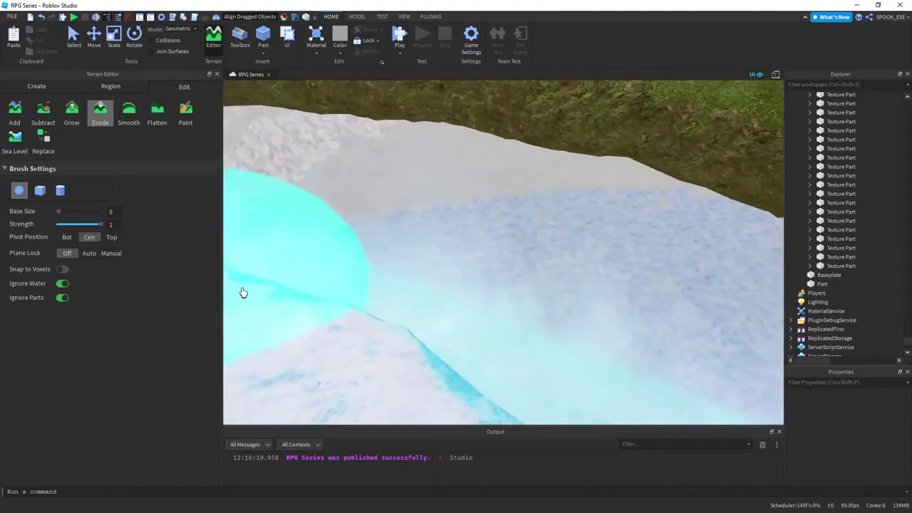
right_drag(588, 233, 588, 233)
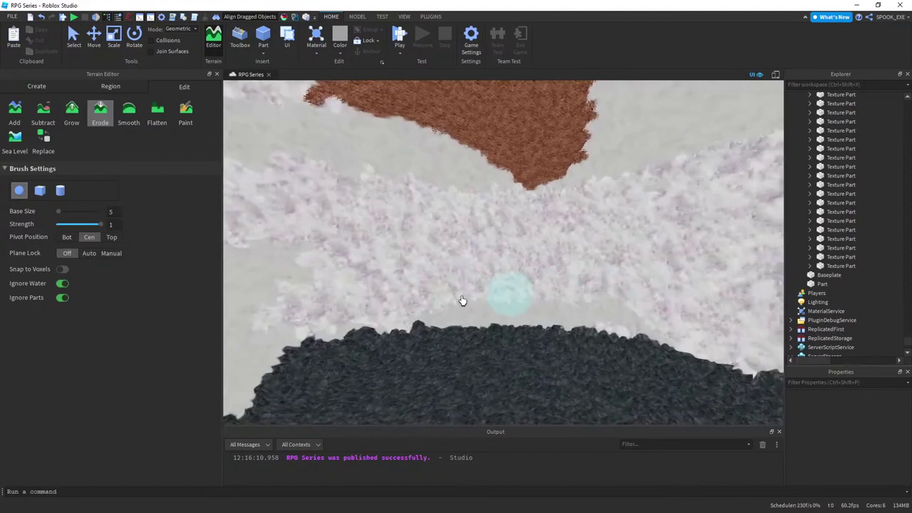
- Erode the rough snow band between the brick patch and the dark rock, working along its length
mouse_move(293, 307)
right_down()
mouse_move(530, 285)
mouse_move(592, 263)
right_up()
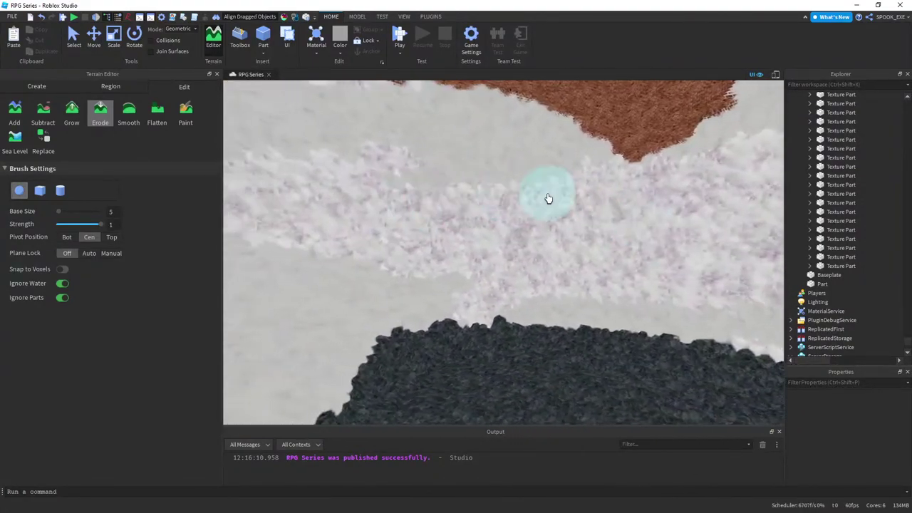
key(d)
mouse_move(475, 213)
mouse_down()
mouse_move(590, 213)
mouse_move(623, 256)
mouse_move(418, 315)
mouse_up()
key(a)
drag(282, 295, 646, 282)
key(d)
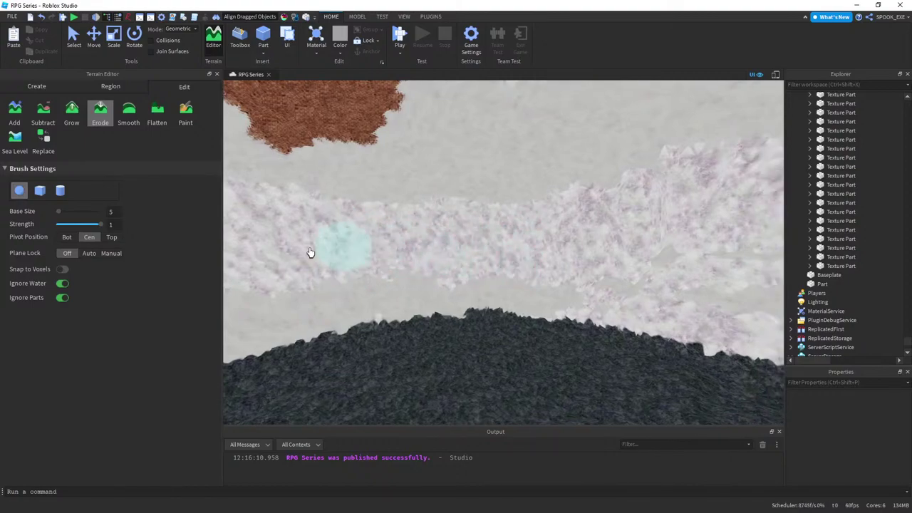
mouse_move(581, 266)
mouse_down()
mouse_move(572, 291)
mouse_move(658, 260)
mouse_move(640, 235)
mouse_up()
key(d)
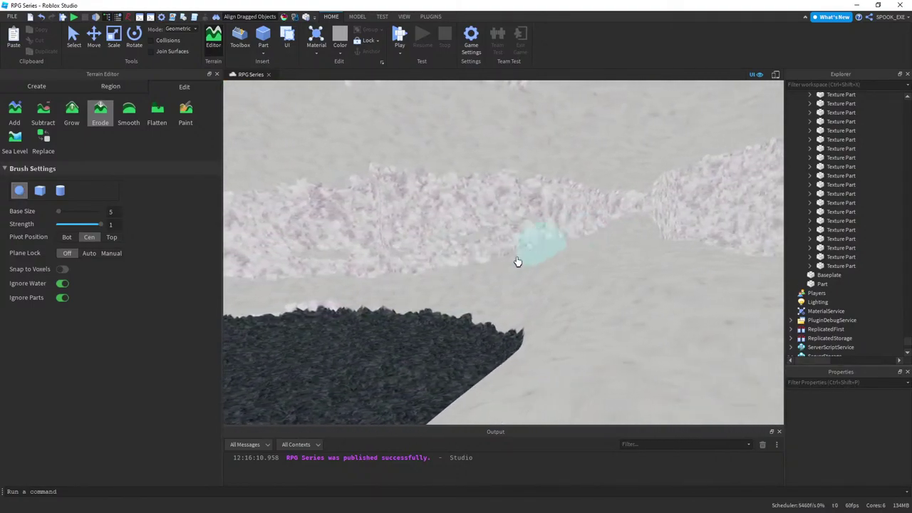
- Erode the snow wall where the band narrows beyond the end of the dark rock
key(d)
mouse_move(550, 295)
mouse_down()
mouse_move(564, 318)
mouse_move(452, 283)
mouse_move(541, 318)
mouse_move(442, 234)
mouse_move(568, 234)
mouse_move(605, 269)
mouse_move(646, 254)
mouse_move(633, 228)
mouse_move(496, 218)
mouse_up()
key(s)
key(a)
key(d)
key(a)
key(d)
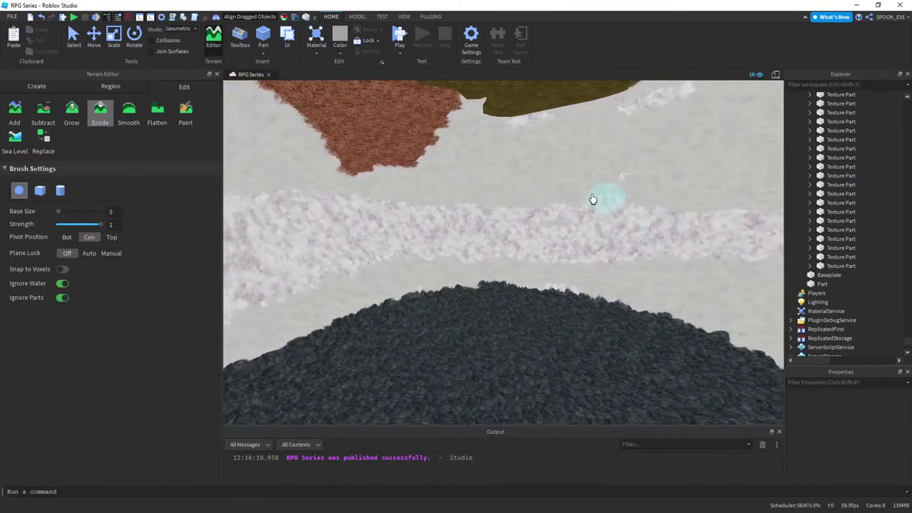
- Erode the upper edge of the snow band below the brick and grass patches
mouse_move(580, 195)
mouse_down()
mouse_move(649, 167)
mouse_move(551, 222)
mouse_move(711, 294)
mouse_up()
key(a)
key(w)
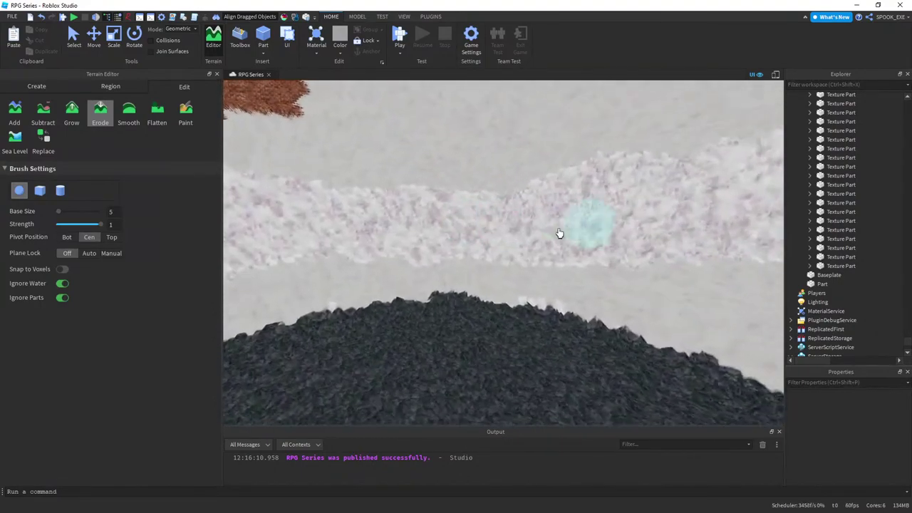
key(a)
key(a)
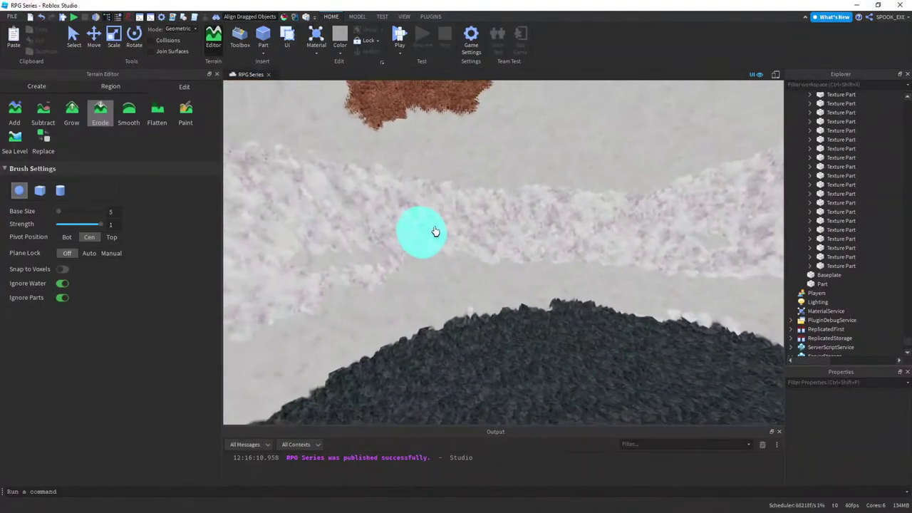
key(d)
key(d)
- Erode back and forth across the snow band above the dark rock with the size 5 brush
mouse_move(624, 249)
mouse_down()
mouse_move(481, 265)
mouse_move(547, 271)
mouse_move(550, 280)
mouse_move(617, 285)
mouse_move(615, 277)
mouse_move(544, 275)
mouse_move(670, 326)
mouse_move(574, 258)
mouse_move(436, 233)
mouse_move(493, 210)
mouse_move(422, 196)
mouse_up()
key(w)
key(a)
key(d)
key(d)
key(w)
key(s)
key(a)
key(a)
key(w)
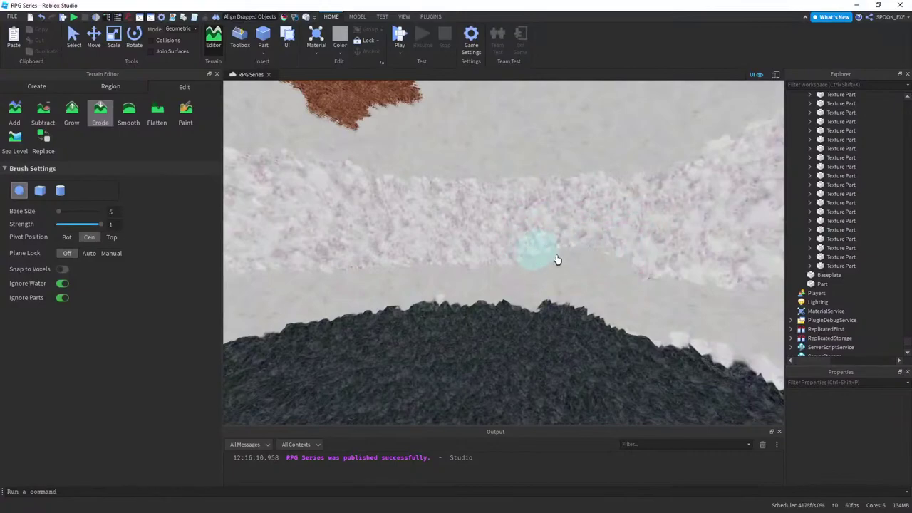
- Erode the lower edge of the snow band just above the dark rock
mouse_move(579, 260)
mouse_down()
mouse_move(560, 269)
mouse_move(347, 245)
mouse_move(426, 266)
mouse_up()
key(a)
key(d)
key(a)
key(a)
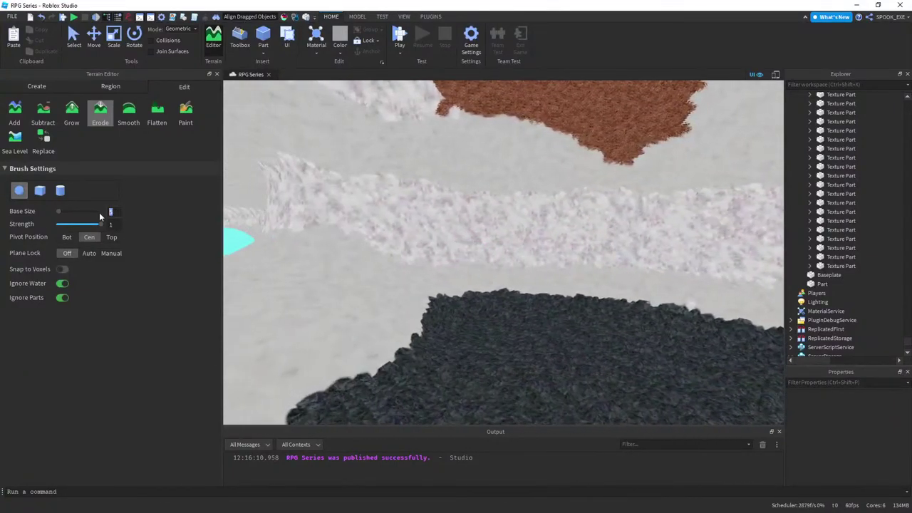
- Set the Erode brush size to 7 and erode the snow band near the ice
key(BackSpace)
text(7a)
drag(403, 218, 442, 235)
key(d)
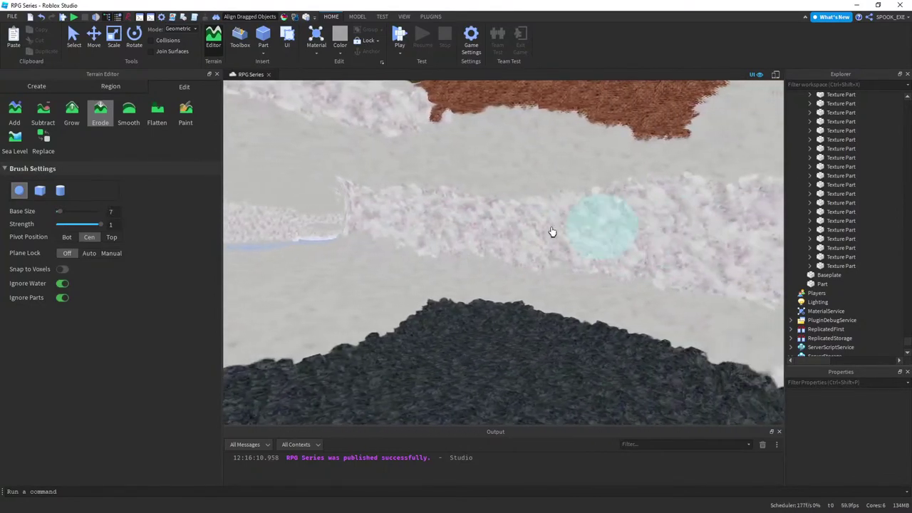
key(a)
mouse_move(484, 186)
mouse_down()
mouse_move(590, 202)
mouse_move(662, 190)
mouse_move(606, 190)
mouse_move(560, 204)
mouse_move(588, 208)
mouse_move(418, 241)
mouse_move(497, 235)
mouse_move(451, 236)
mouse_move(454, 267)
mouse_up()
- Erode the middle of the snow band with the size 7 brush, deepening the cut above the dark rock
key(d)
key(d)
key(a)
key(d)
key(a)
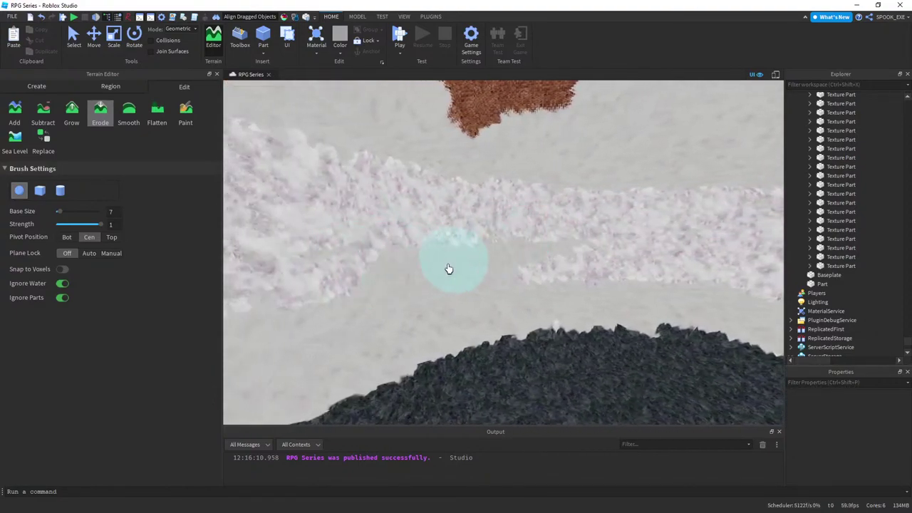
key(d)
key(d)
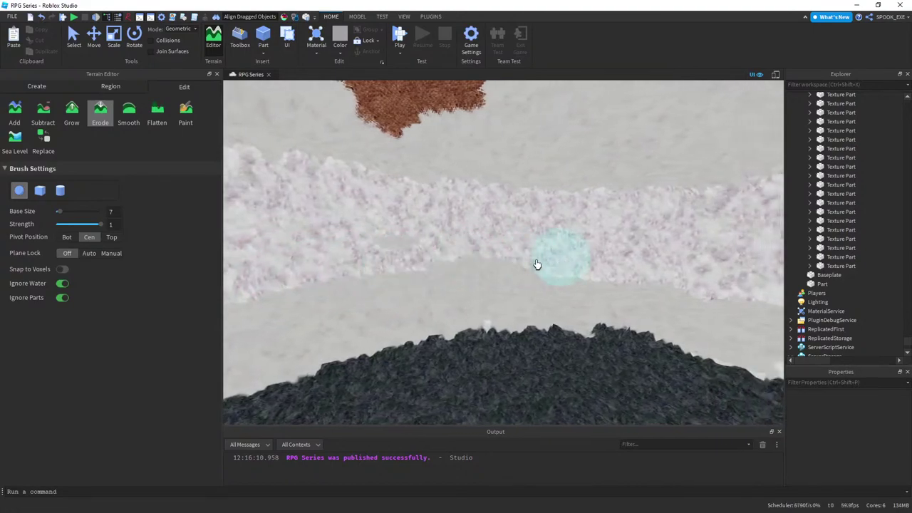
key(a)
mouse_move(515, 244)
mouse_down()
mouse_move(526, 224)
mouse_move(511, 220)
mouse_up()
key(d)
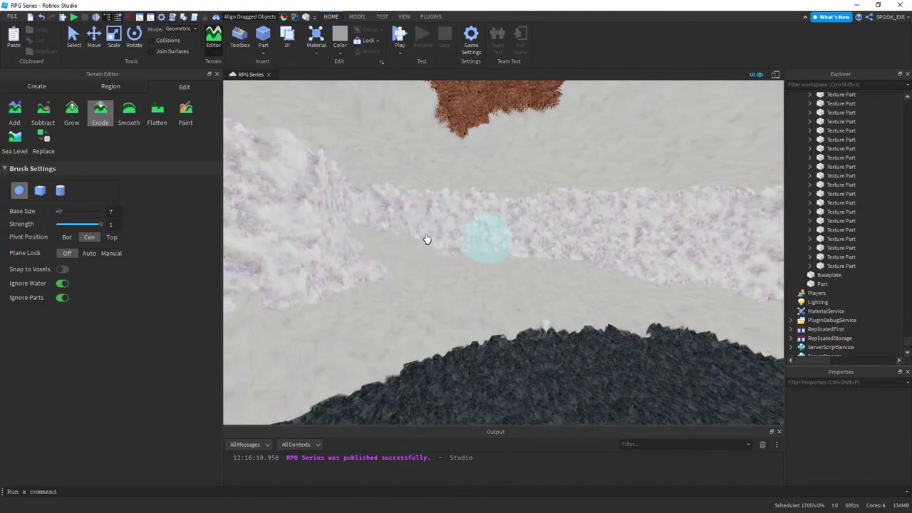
- Erode the wide snow slope beside the cut, narrowing the band at that end
drag(470, 243, 346, 240)
key(w)
key(a)
mouse_move(430, 212)
mouse_down()
mouse_move(342, 204)
mouse_move(420, 204)
mouse_move(596, 247)
mouse_up()
key(d)
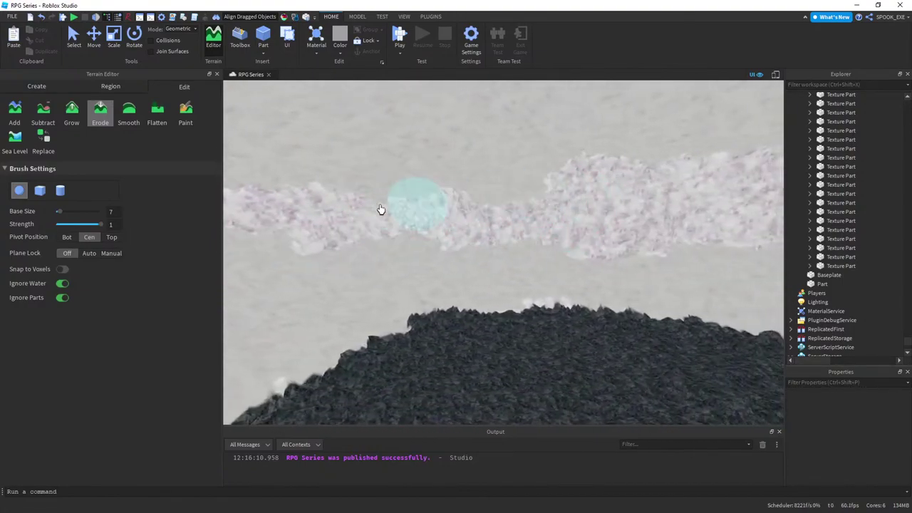
- Erode the remaining bumps along the upper side of the narrowed snow band
key(d)
drag(404, 207, 377, 198)
mouse_move(430, 181)
mouse_down()
mouse_move(617, 170)
mouse_move(548, 195)
mouse_move(552, 229)
mouse_up()
key(d)
key(a)
mouse_move(355, 203)
mouse_down()
mouse_move(391, 232)
mouse_move(558, 214)
mouse_move(387, 235)
mouse_move(543, 248)
mouse_move(322, 255)
mouse_move(527, 228)
mouse_move(542, 204)
mouse_up()
key(d)
- Erode the thick leftover sections so the snow band has a more even thickness along its length
key(a)
key(d)
key(d)
key(d)
key(a)
key(a)
mouse_move(449, 215)
mouse_down()
mouse_move(494, 196)
mouse_move(374, 196)
mouse_move(371, 225)
mouse_up()
drag(558, 214, 528, 213)
key(a)
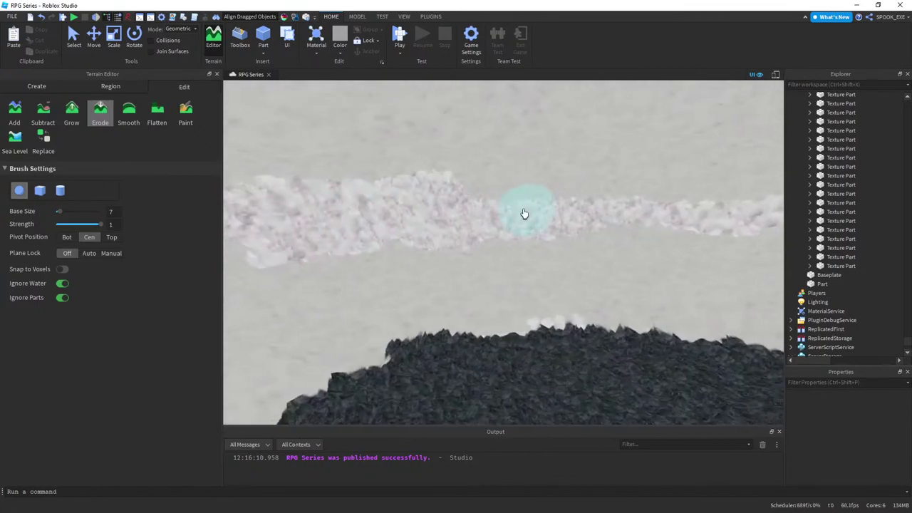
key(a)
key(a)
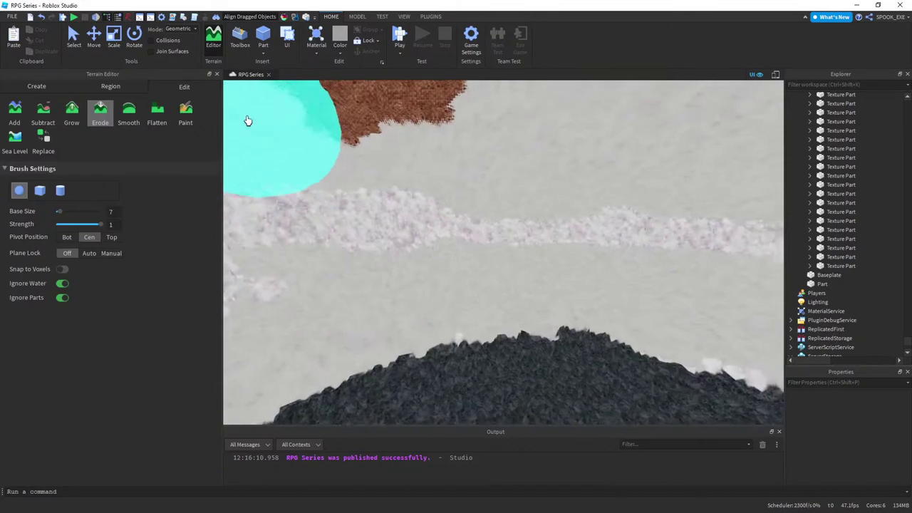
- Smooth the eroded snow band along its whole length with the size 6 brush and put the brush away
click(131, 114)
key(a)
mouse_move(432, 150)
mouse_down()
mouse_move(466, 223)
mouse_move(430, 264)
mouse_move(342, 271)
mouse_move(518, 236)
mouse_move(436, 232)
mouse_move(484, 228)
mouse_move(503, 213)
mouse_move(468, 227)
mouse_move(368, 212)
mouse_move(430, 194)
mouse_move(577, 212)
mouse_move(551, 247)
mouse_move(539, 230)
mouse_move(594, 214)
mouse_move(591, 231)
mouse_move(452, 200)
mouse_move(512, 178)
mouse_move(645, 241)
mouse_move(546, 220)
mouse_move(331, 247)
mouse_move(287, 239)
mouse_up()
key(s)
key(d)
key(w)
key(d)
key(a)
key(d)
key(w)
key(d)
key(d)
key(d)
key(d)
key(a)
key(a)
key(a)
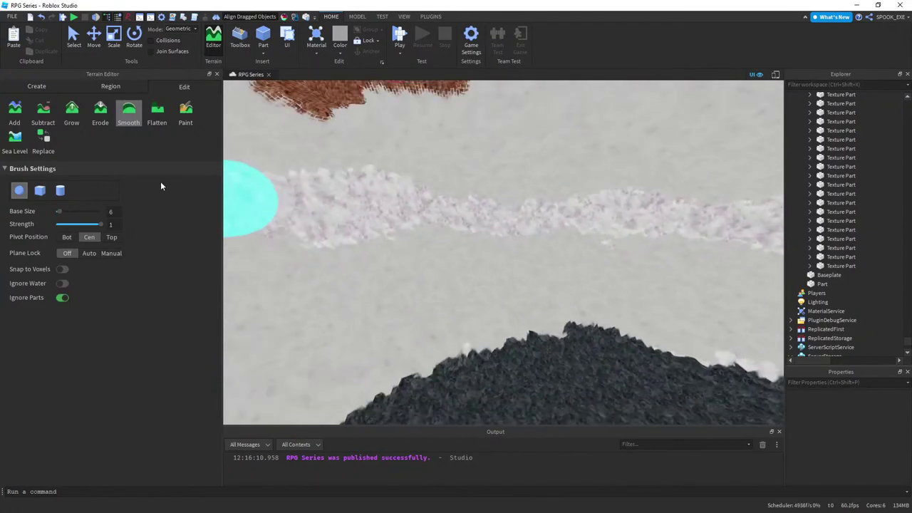
click(93, 37)
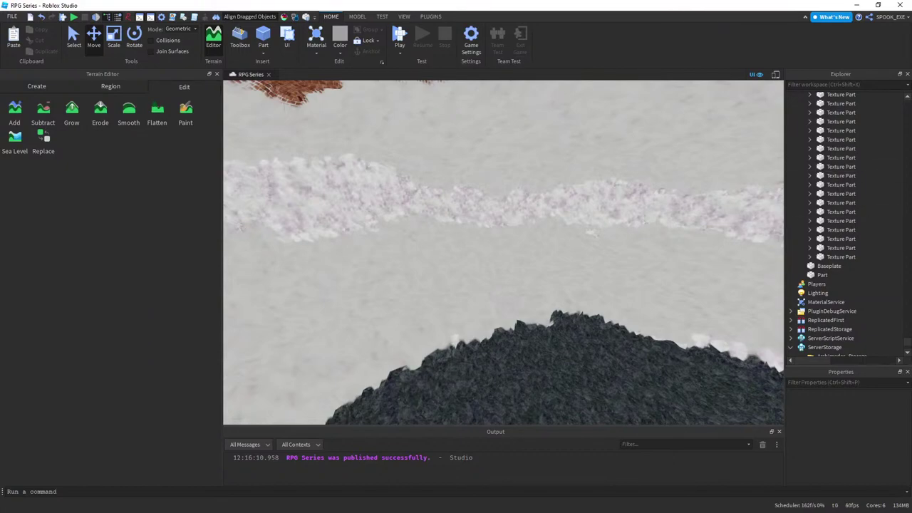
right_drag(577, 247, 574, 247)
- Switch to the browser and show the RPG Series task board in HacknPlan
key(alt+Tab)
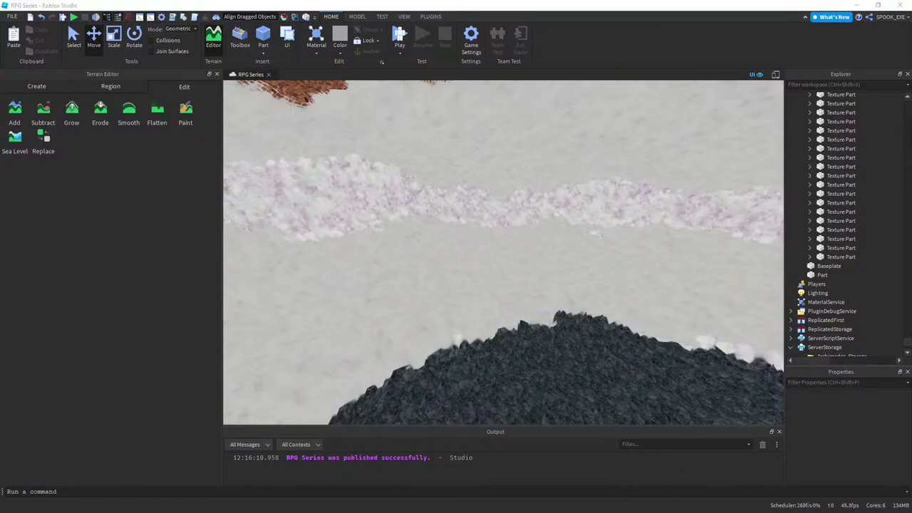
key(alt+Tab)
click(132, 14)
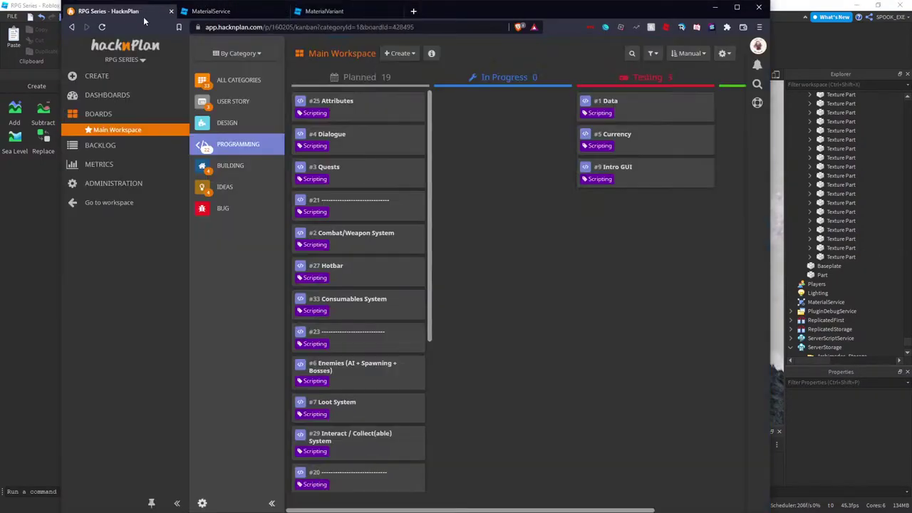
- Open the Magic System task and add a "Craftable Spells": section with the item "- Spell Type Slot" to its description
scroll(382, 271, down, 5)
click(370, 303)
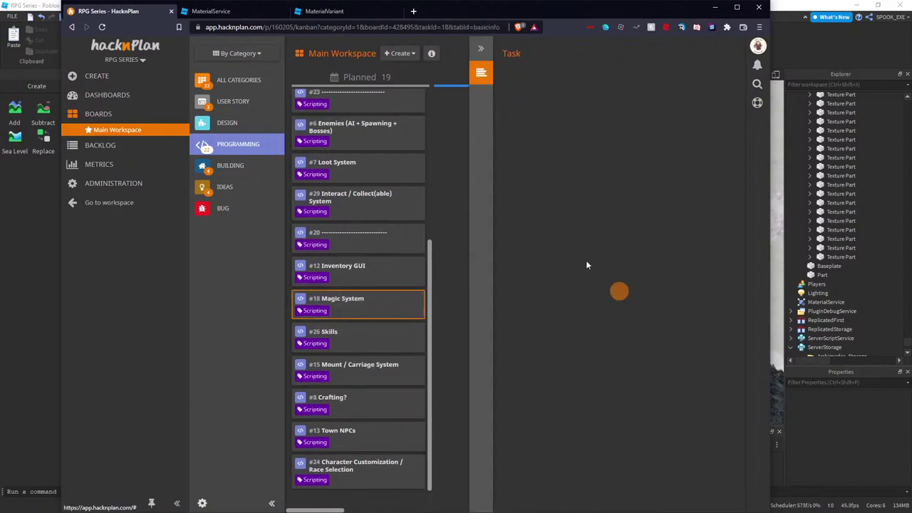
click(558, 161)
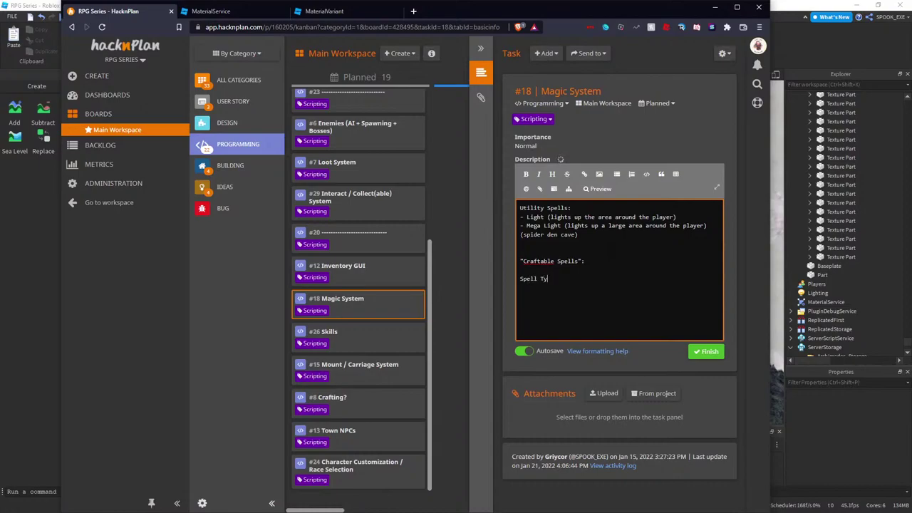
key(Left)
text(-)
key(End)
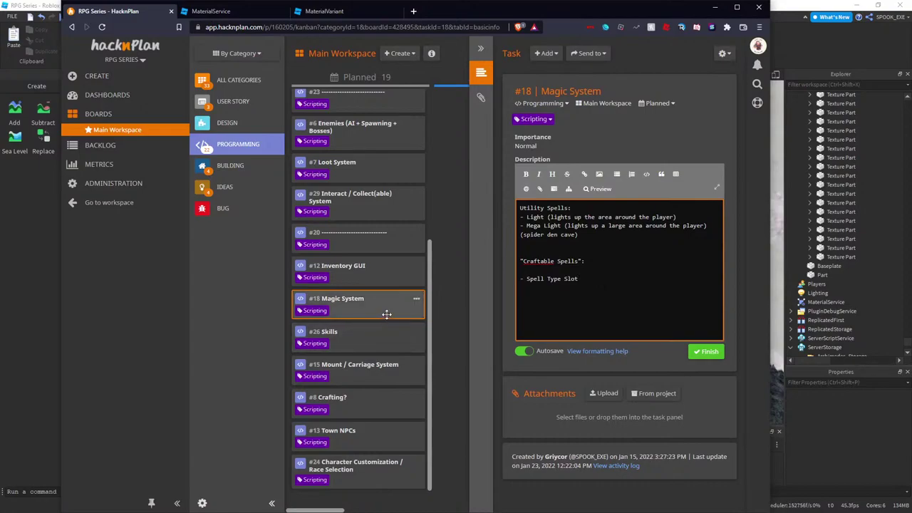
- Switch to a blank Paint canvas and fill the whole canvas with black
scroll(387, 314, up, 5)
scroll(387, 314, down, 4)
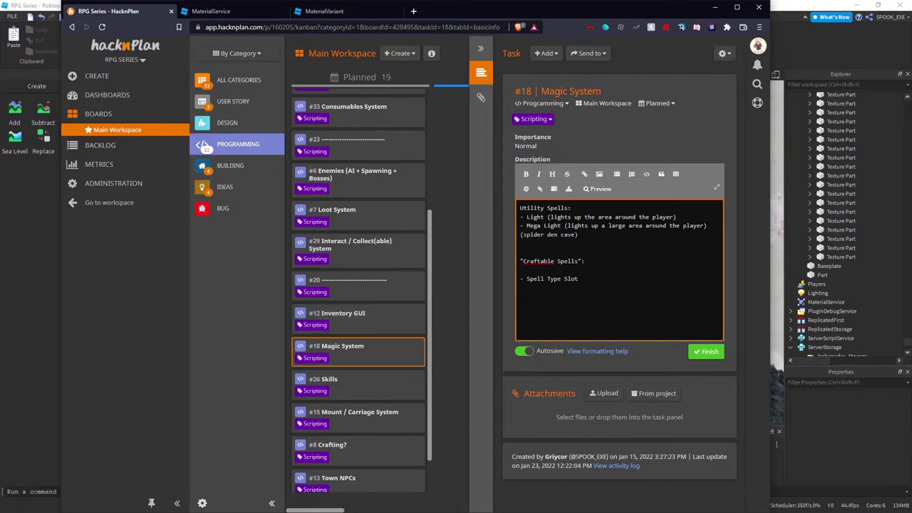
right_click(582, 284)
click(571, 279)
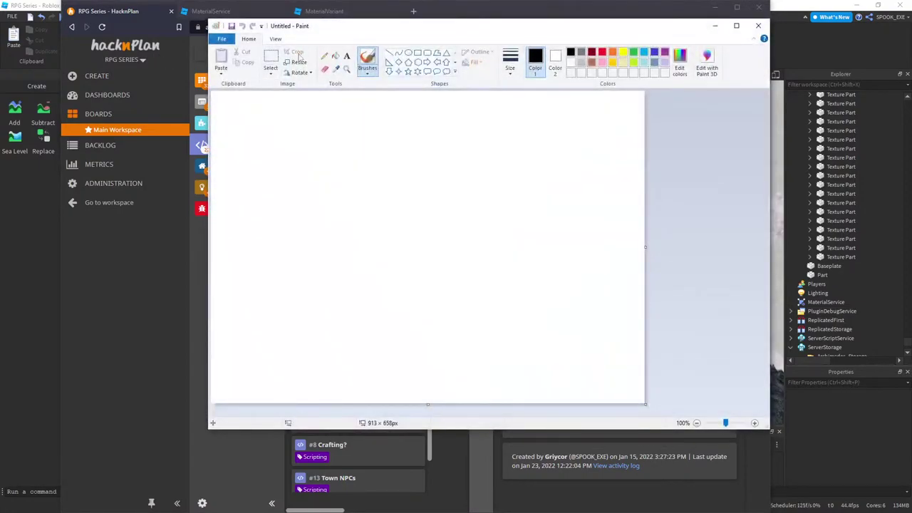
click(328, 55)
click(335, 56)
click(441, 149)
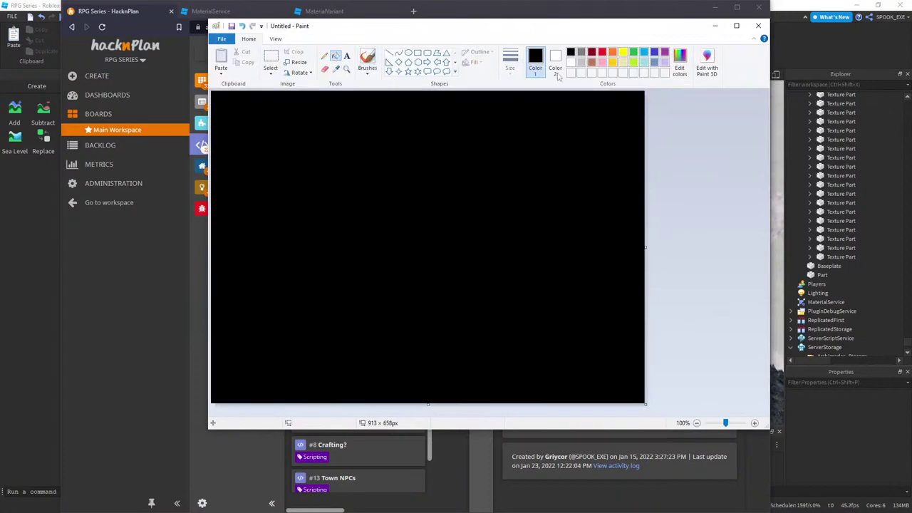
- Draw a gold outlined box about 149 × 142 px near the canvas's upper-left corner and label it TYPE
click(417, 53)
click(613, 62)
drag(249, 138, 322, 204)
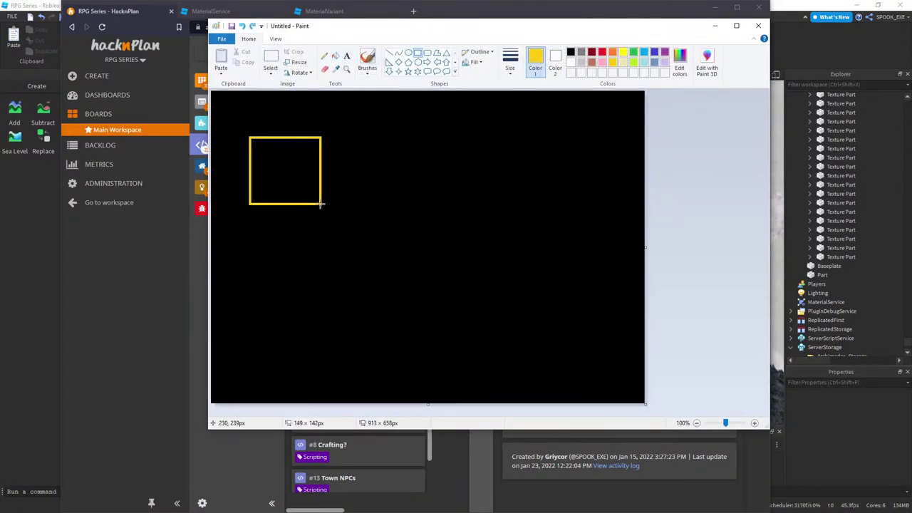
click(347, 55)
click(265, 169)
text(TYPE)
click(372, 136)
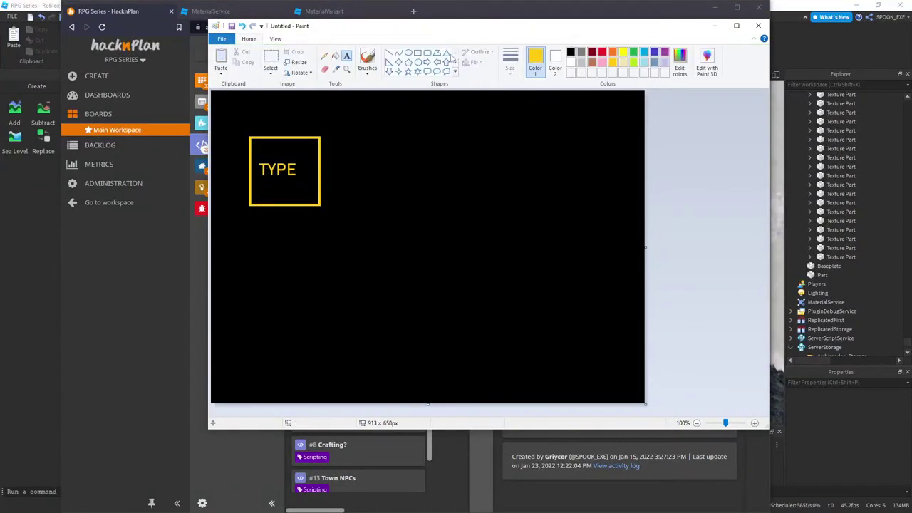
drag(377, 136, 610, 204)
drag(538, 173, 502, 176)
key(ctrl+z)
- Draw a wide light blue rectangle beside the TYPE box and divide it into three cells with two vertical lines
click(635, 54)
drag(340, 135, 581, 207)
click(389, 53)
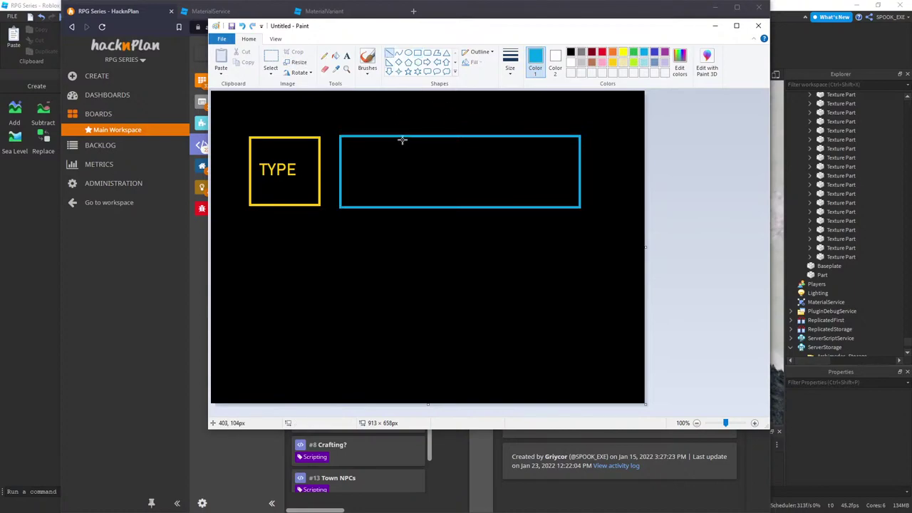
drag(403, 137, 403, 206)
drag(495, 207, 494, 137)
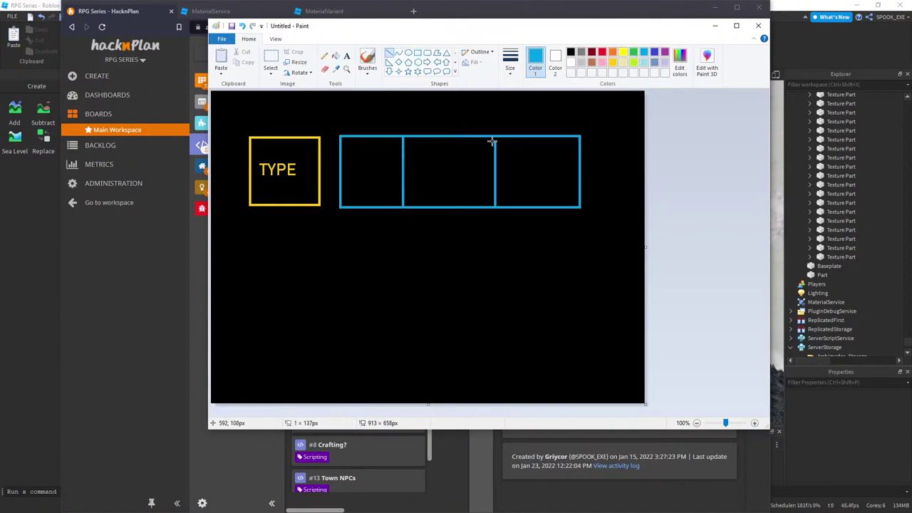
- Add the light blue text ATTRIBUTES at font size 20, centred in the middle cell of the divided rectangle
click(348, 56)
drag(351, 160, 535, 181)
text(A)
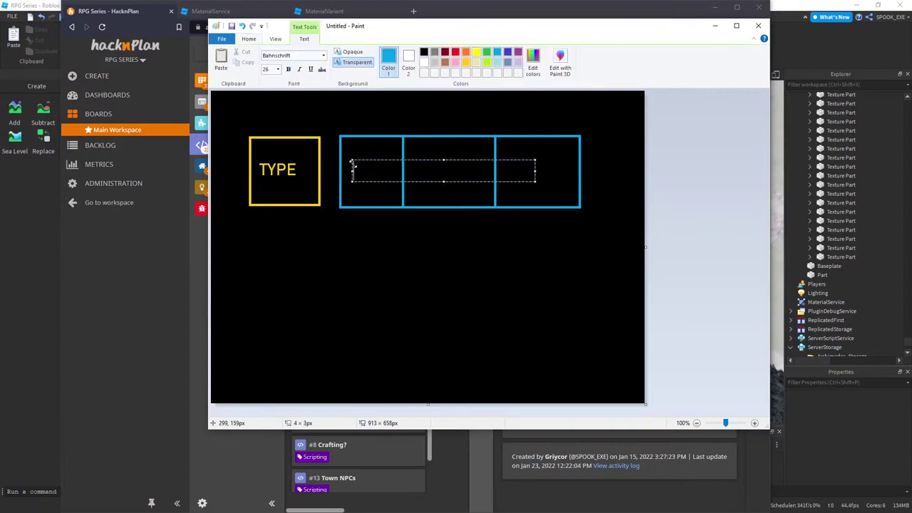
drag(429, 160, 481, 161)
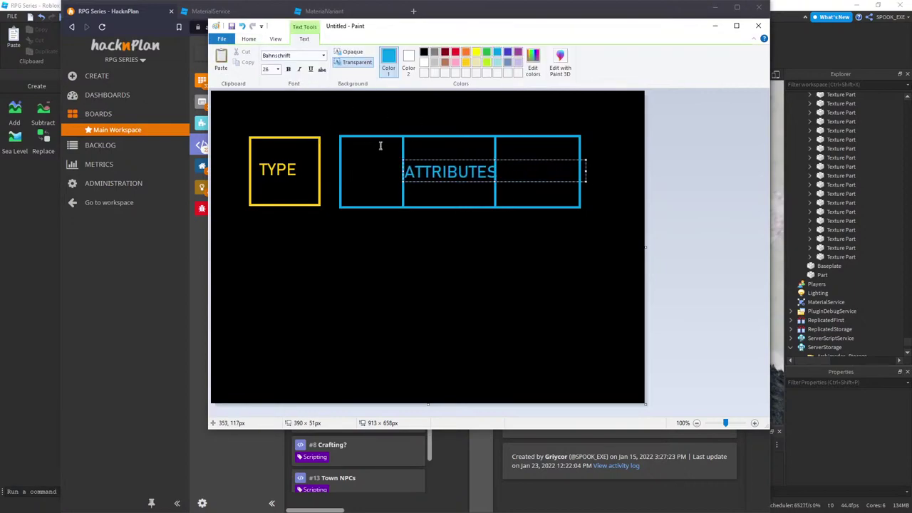
key(ctrl+a)
click(277, 70)
click(270, 145)
drag(469, 160, 479, 160)
click(454, 139)
- Draw a large light blue rectangle beneath the TYPE box and the ATTRIBUTES row, spanning their combined width
click(390, 53)
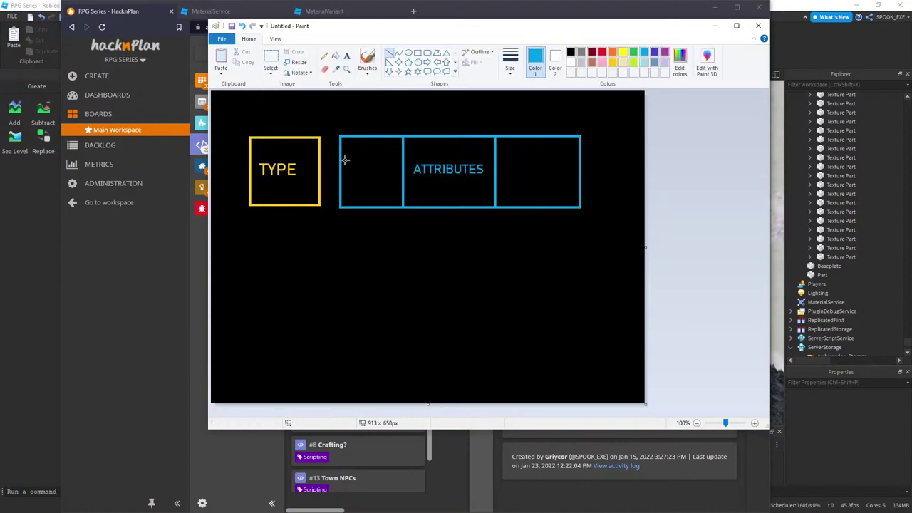
click(418, 52)
drag(248, 223, 582, 371)
click(617, 287)
- Add the light blue text ORDER OF OPERATIONS near the upper-left corner inside the large rectangle
click(366, 58)
click(347, 56)
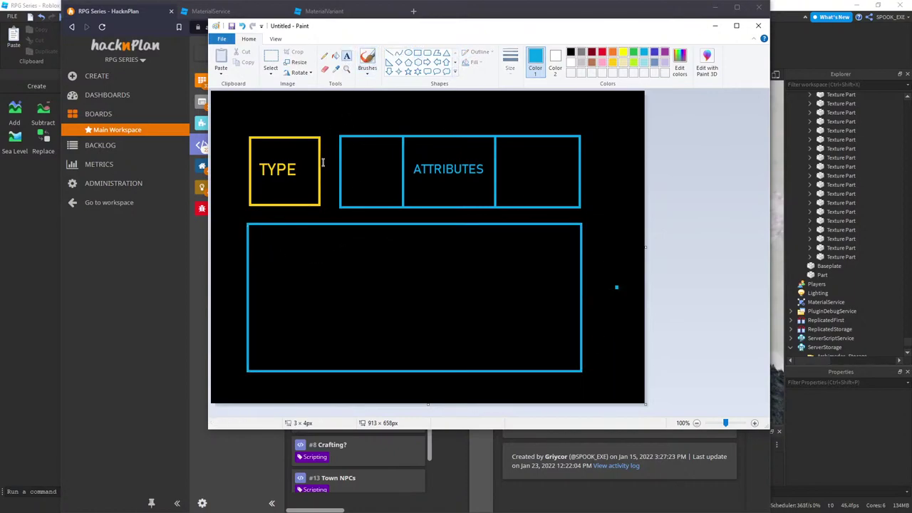
click(263, 244)
text(ORDER OF OPERATIONS)
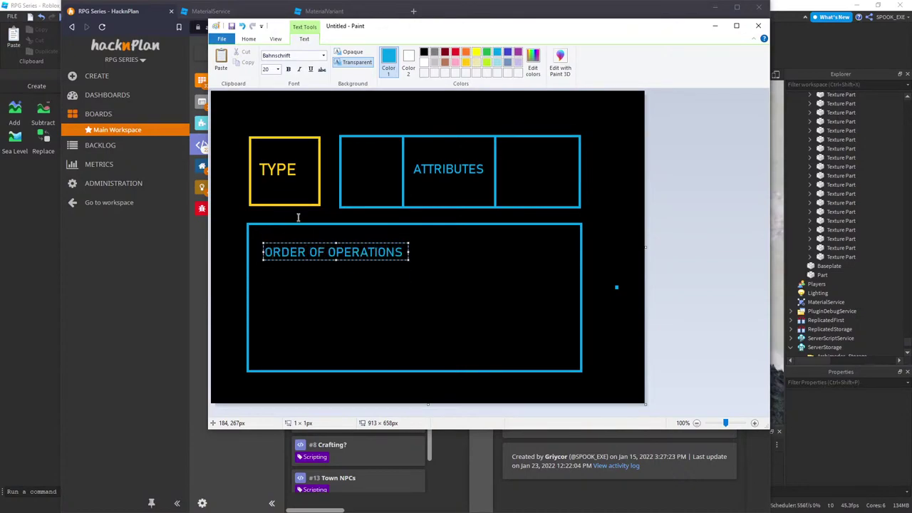